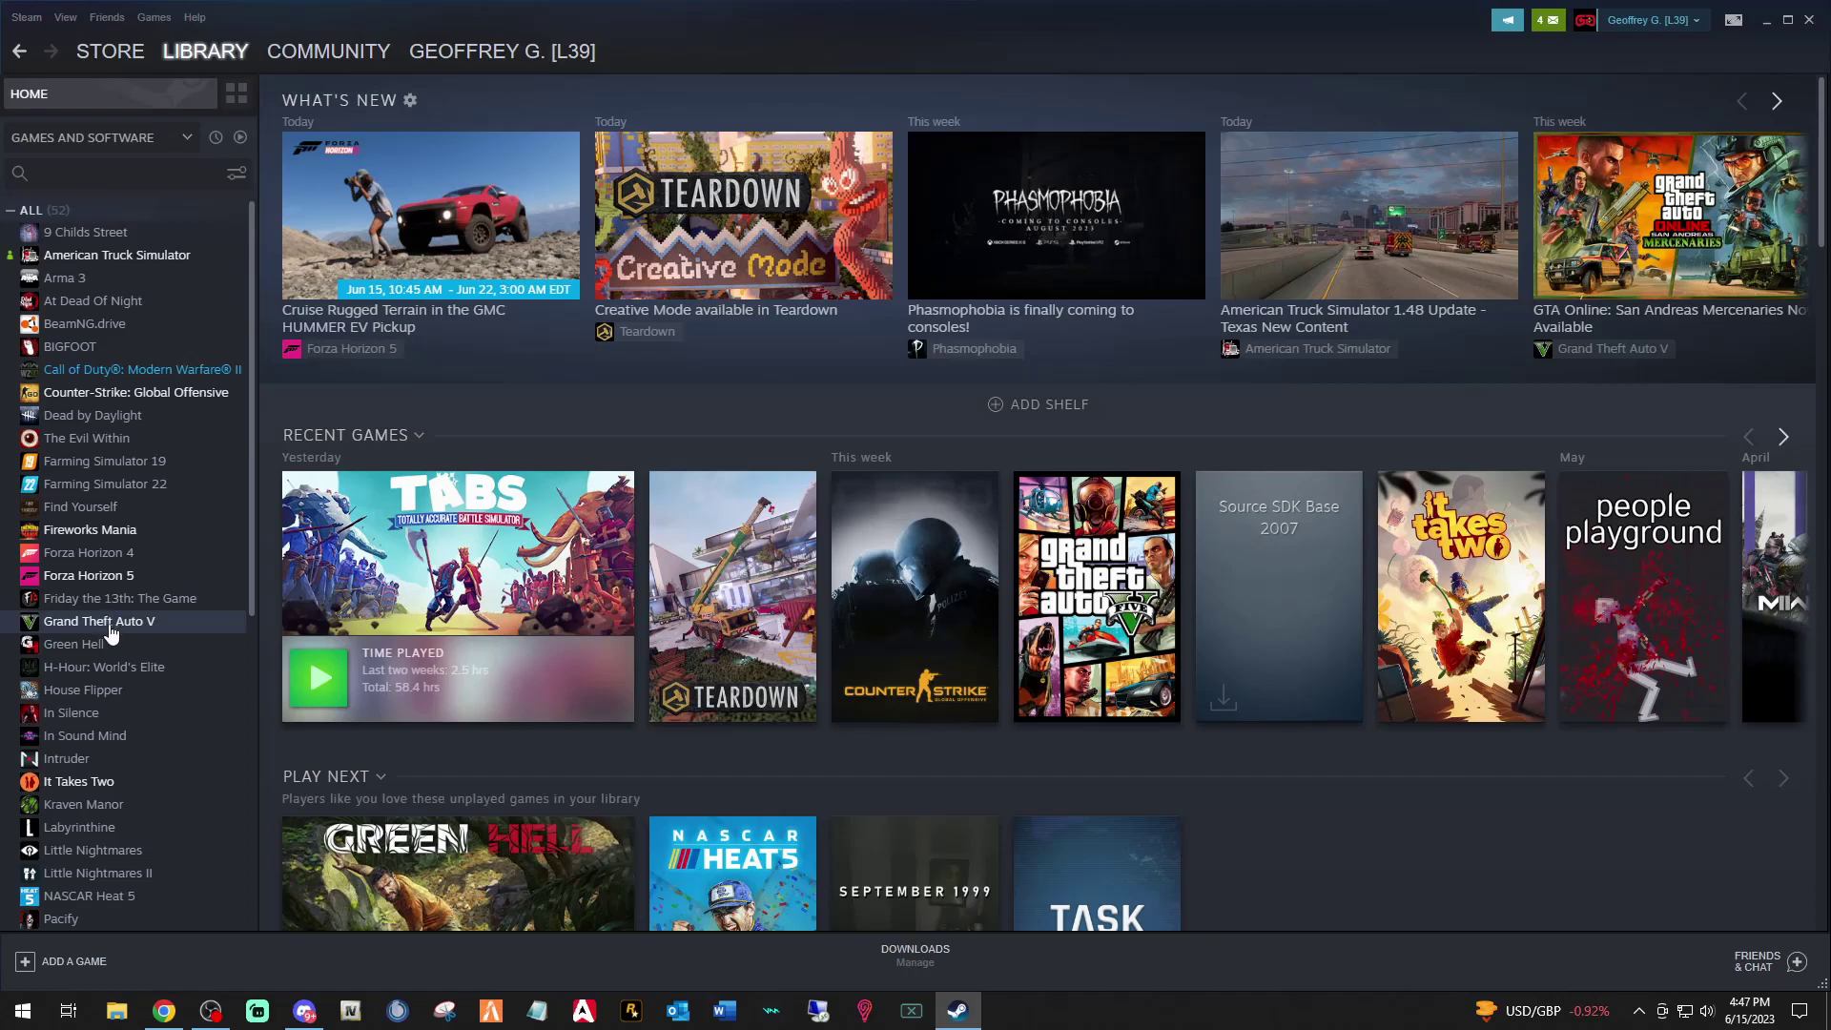
Step: Verify the integrity of Grand Theft Auto V's local files in its Steam properties, then close the dialog and minimize Steam
right_click(109, 628)
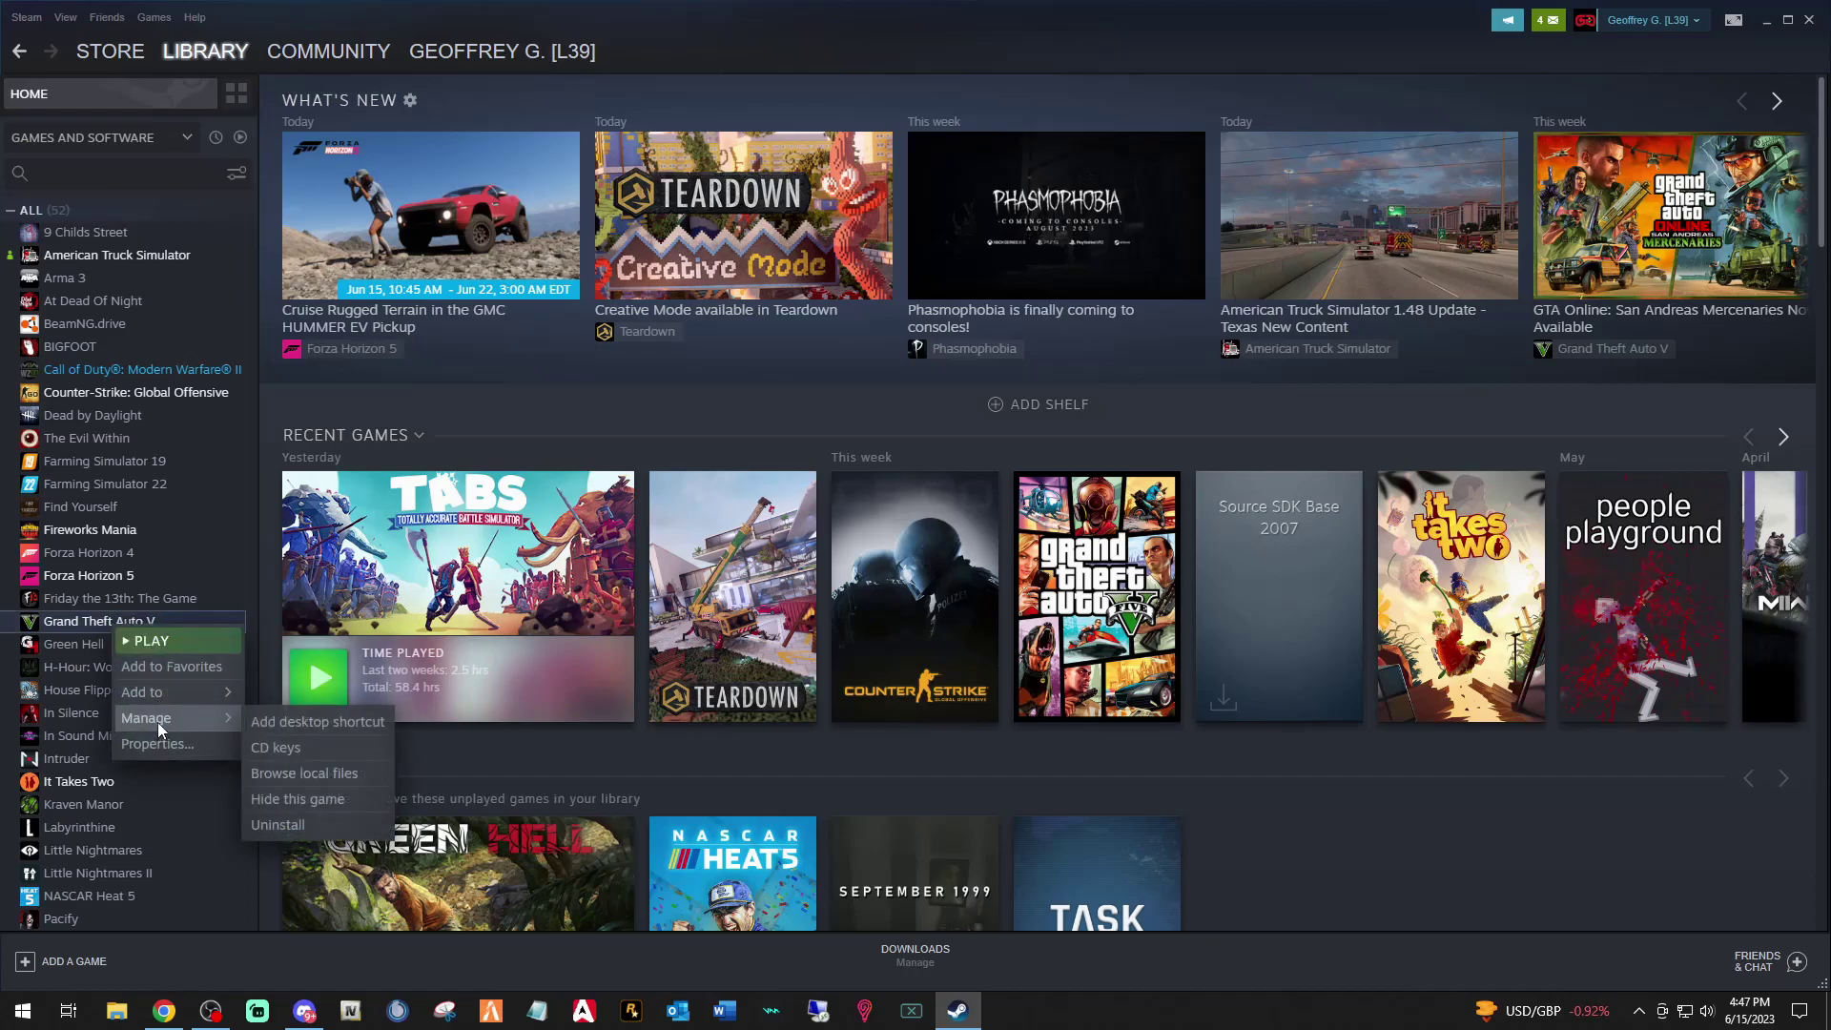
click(156, 742)
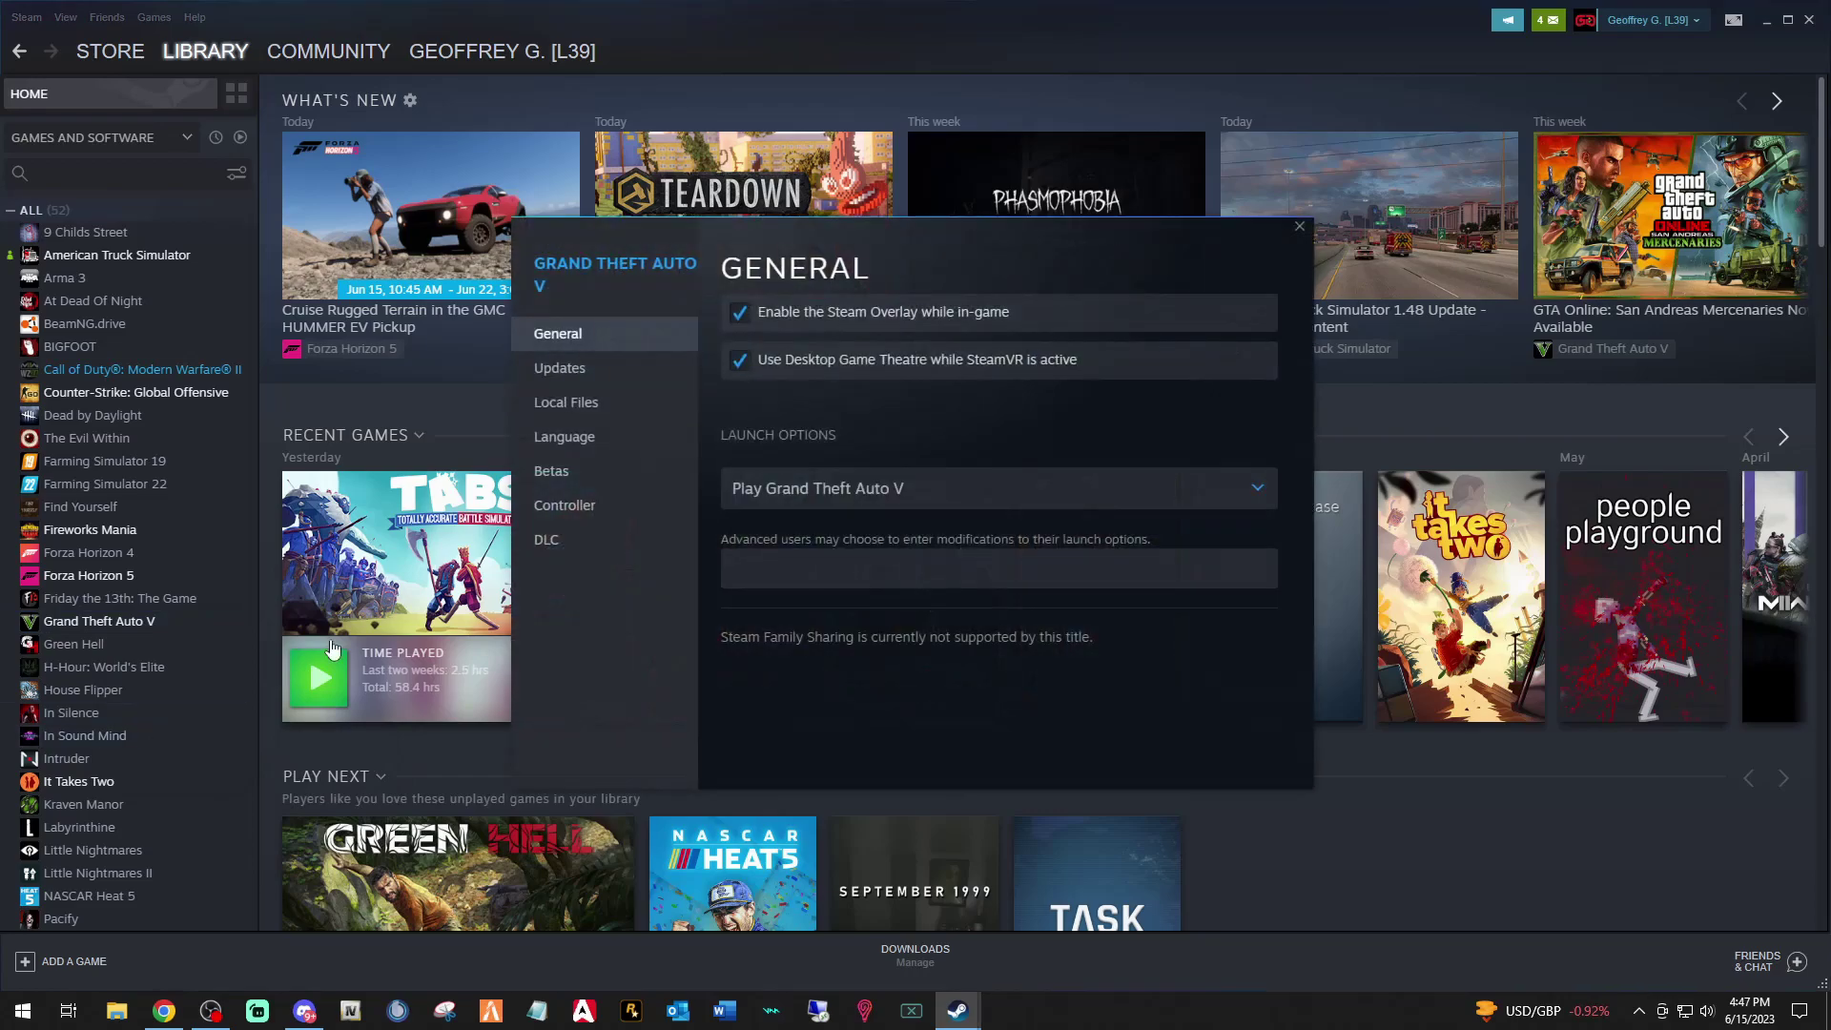
click(565, 404)
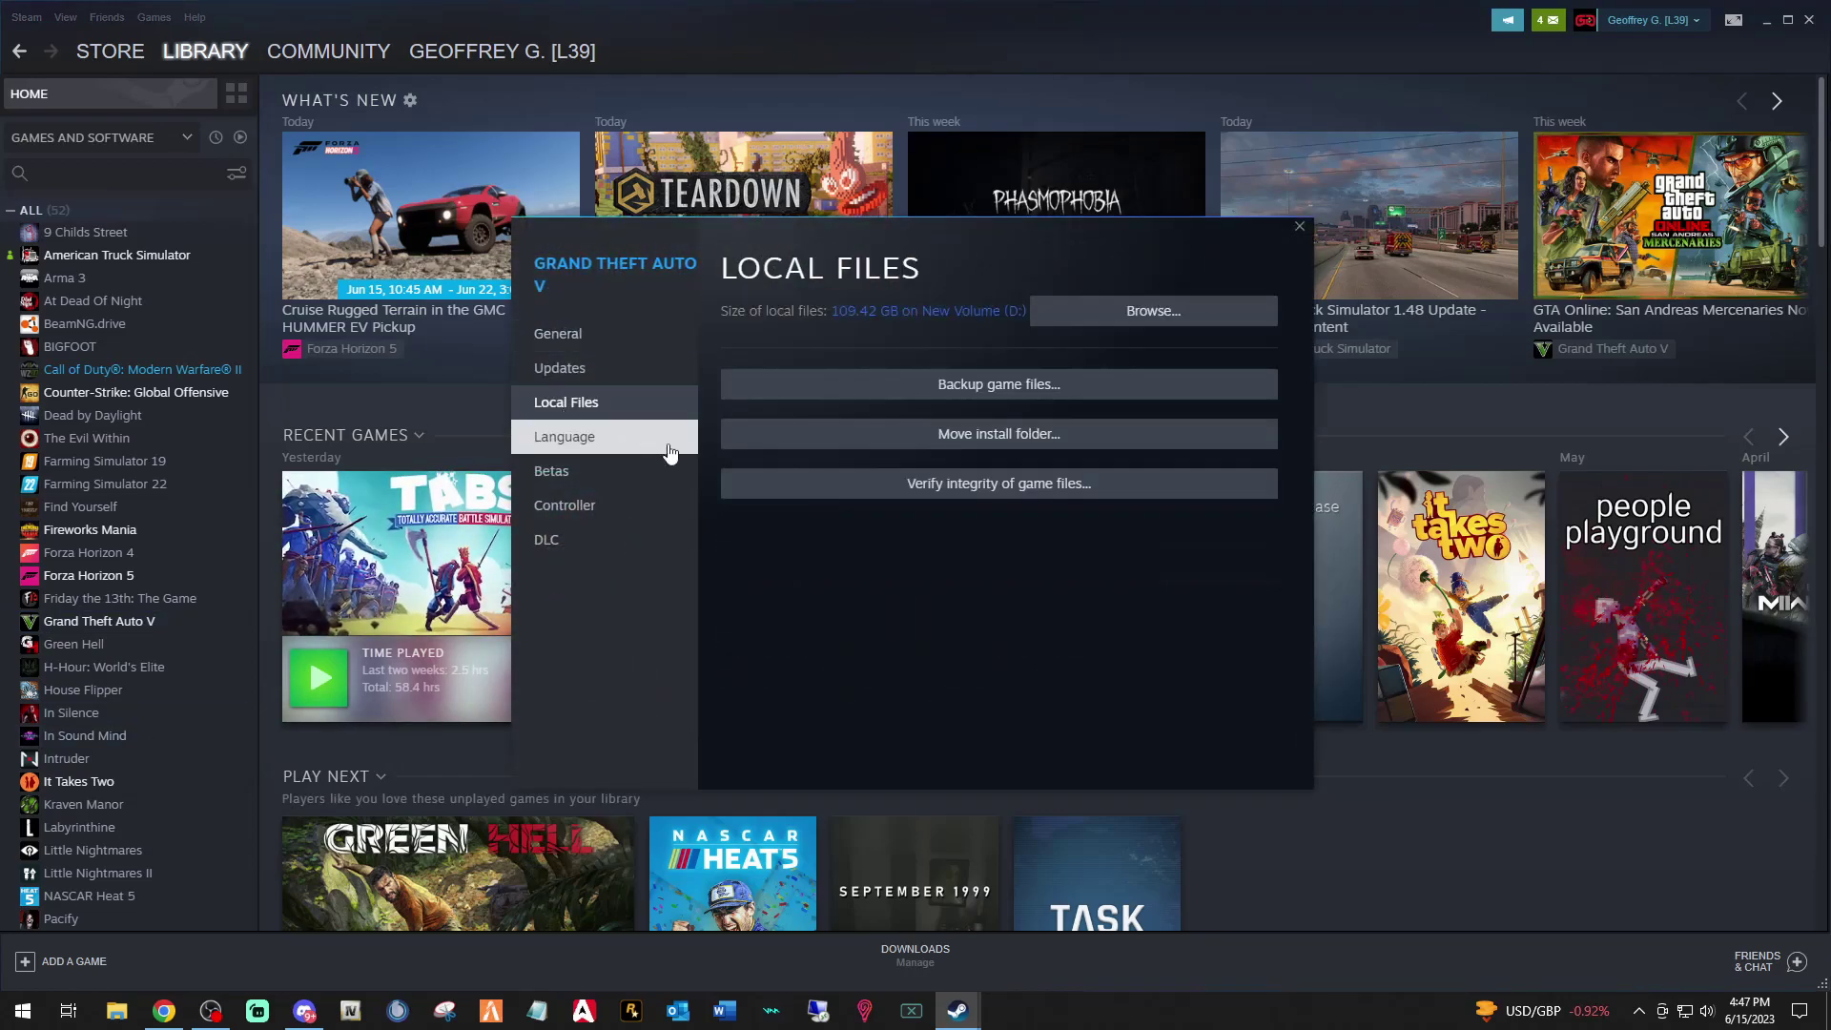
click(991, 484)
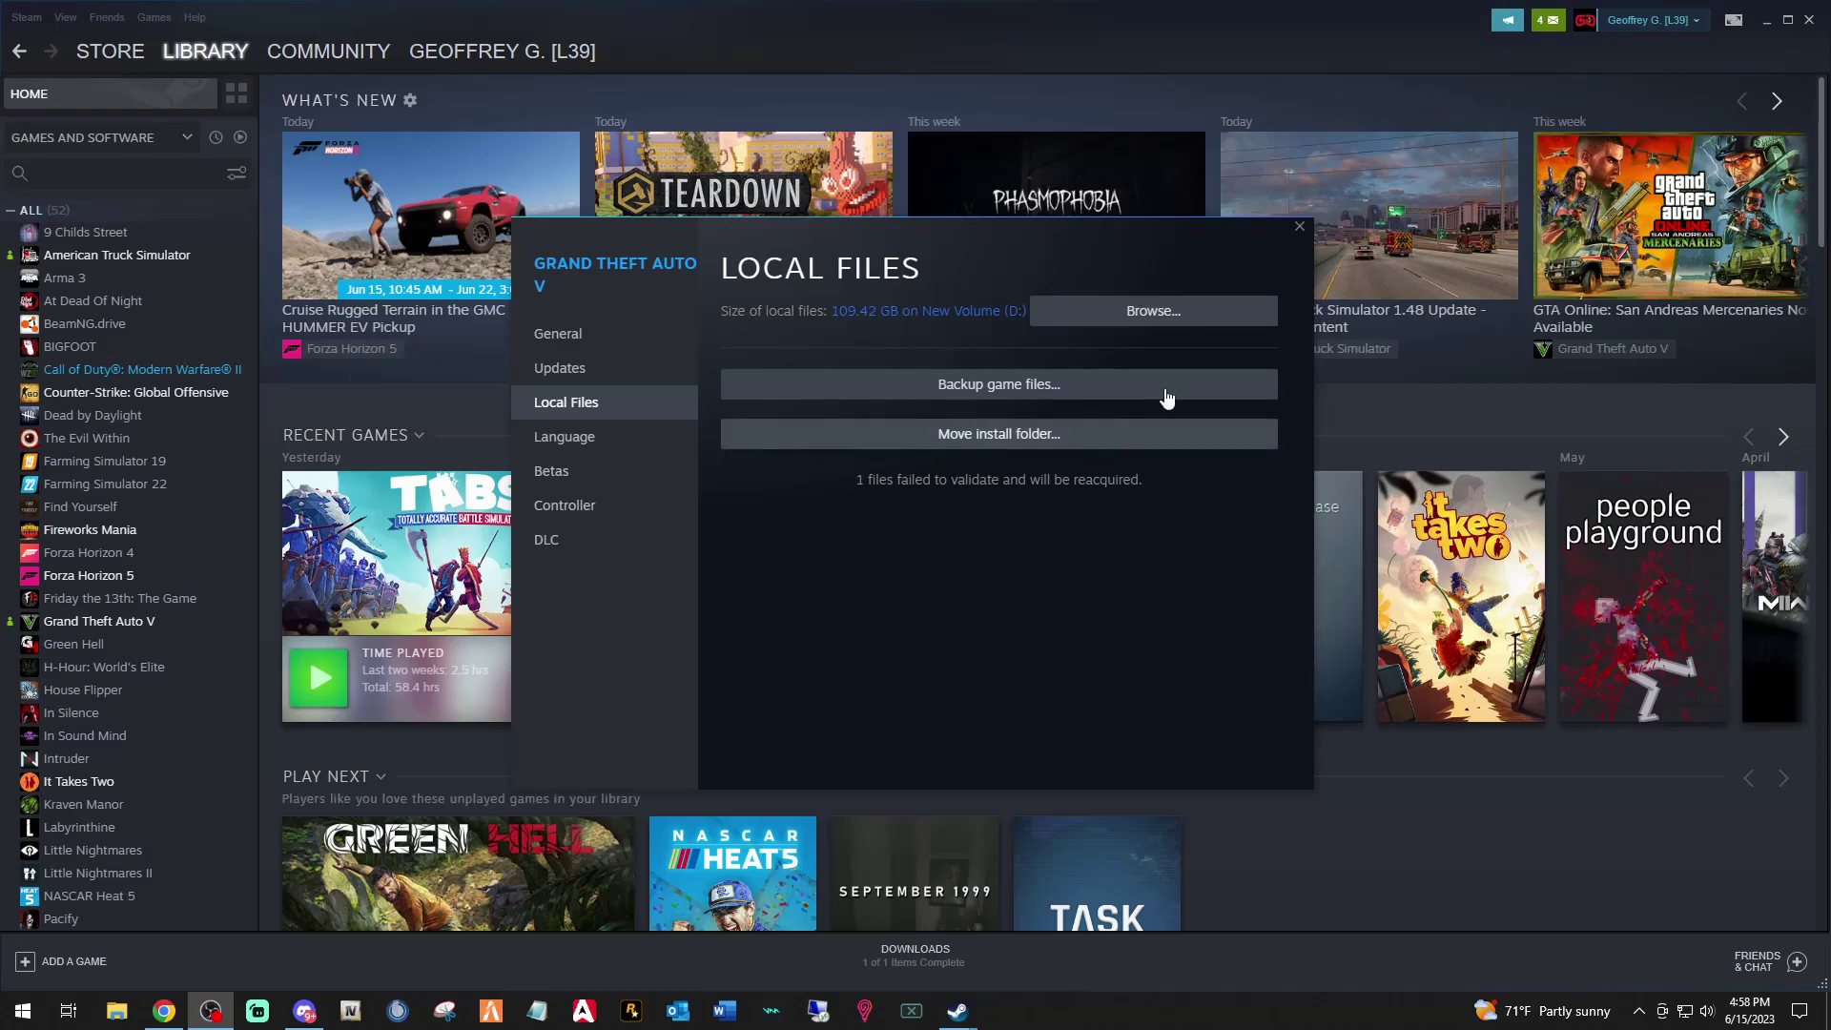
click(1299, 227)
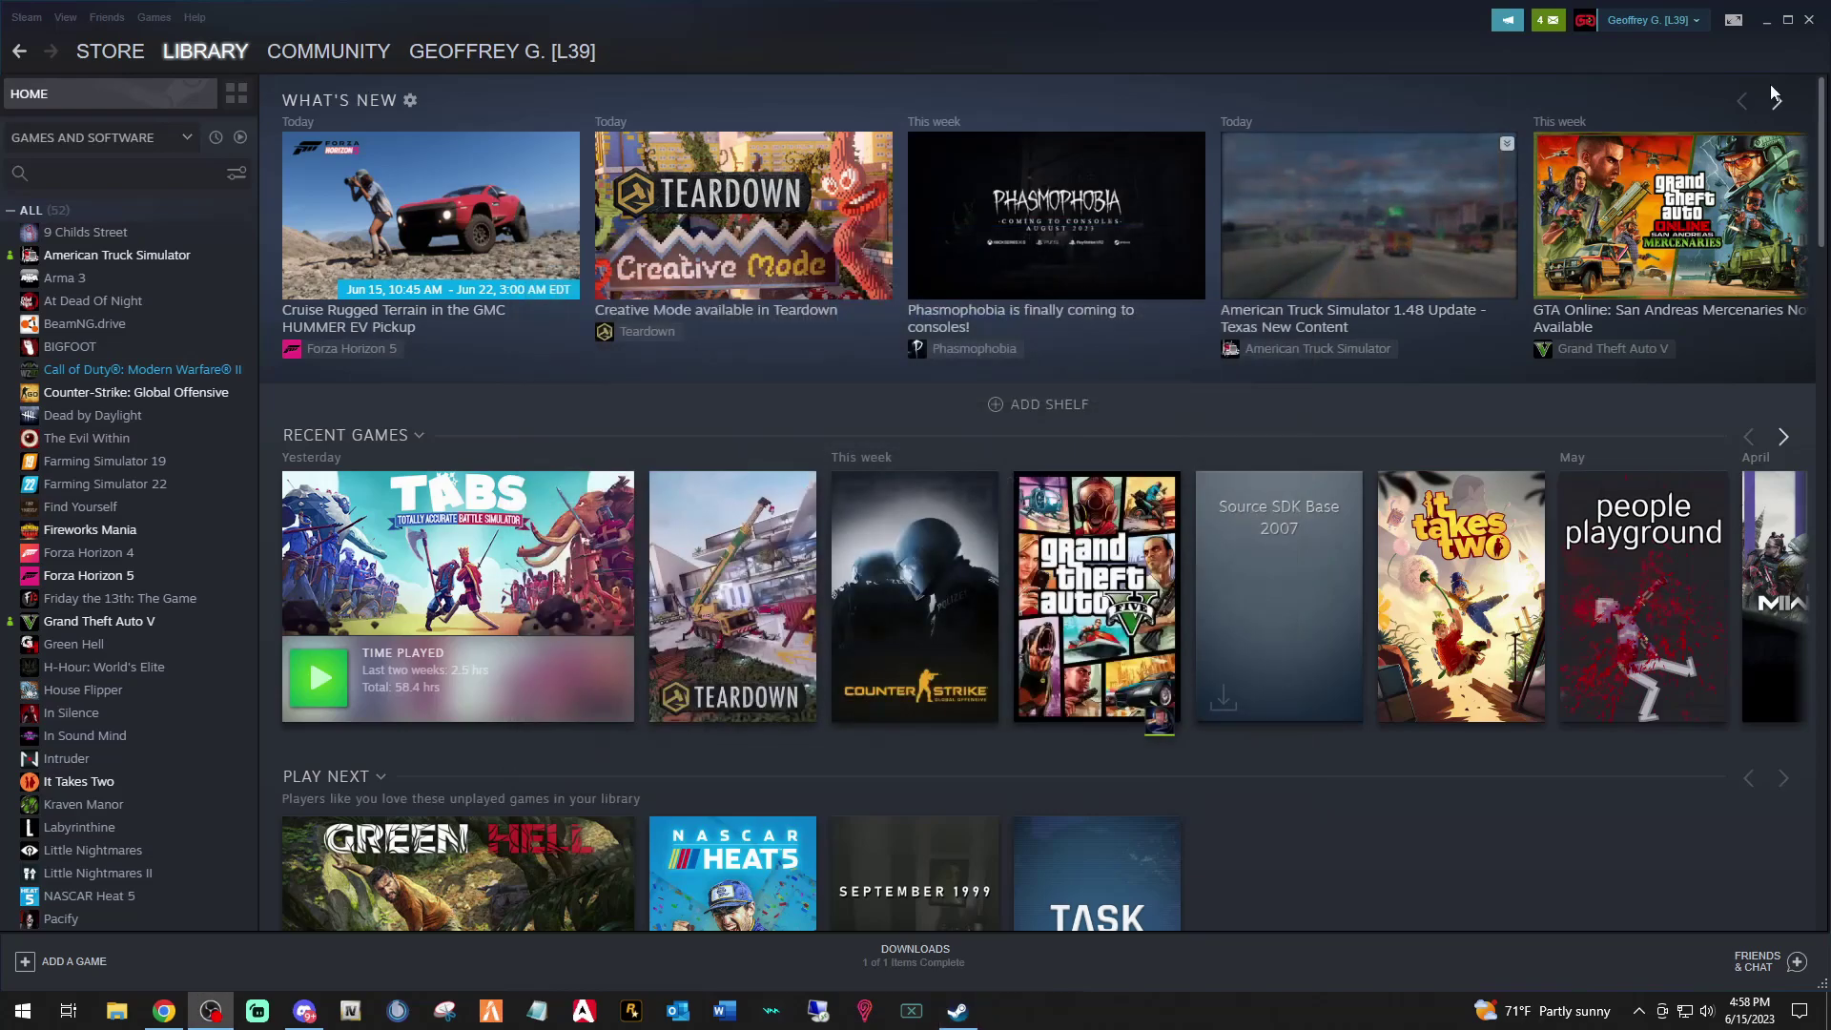
click(1766, 20)
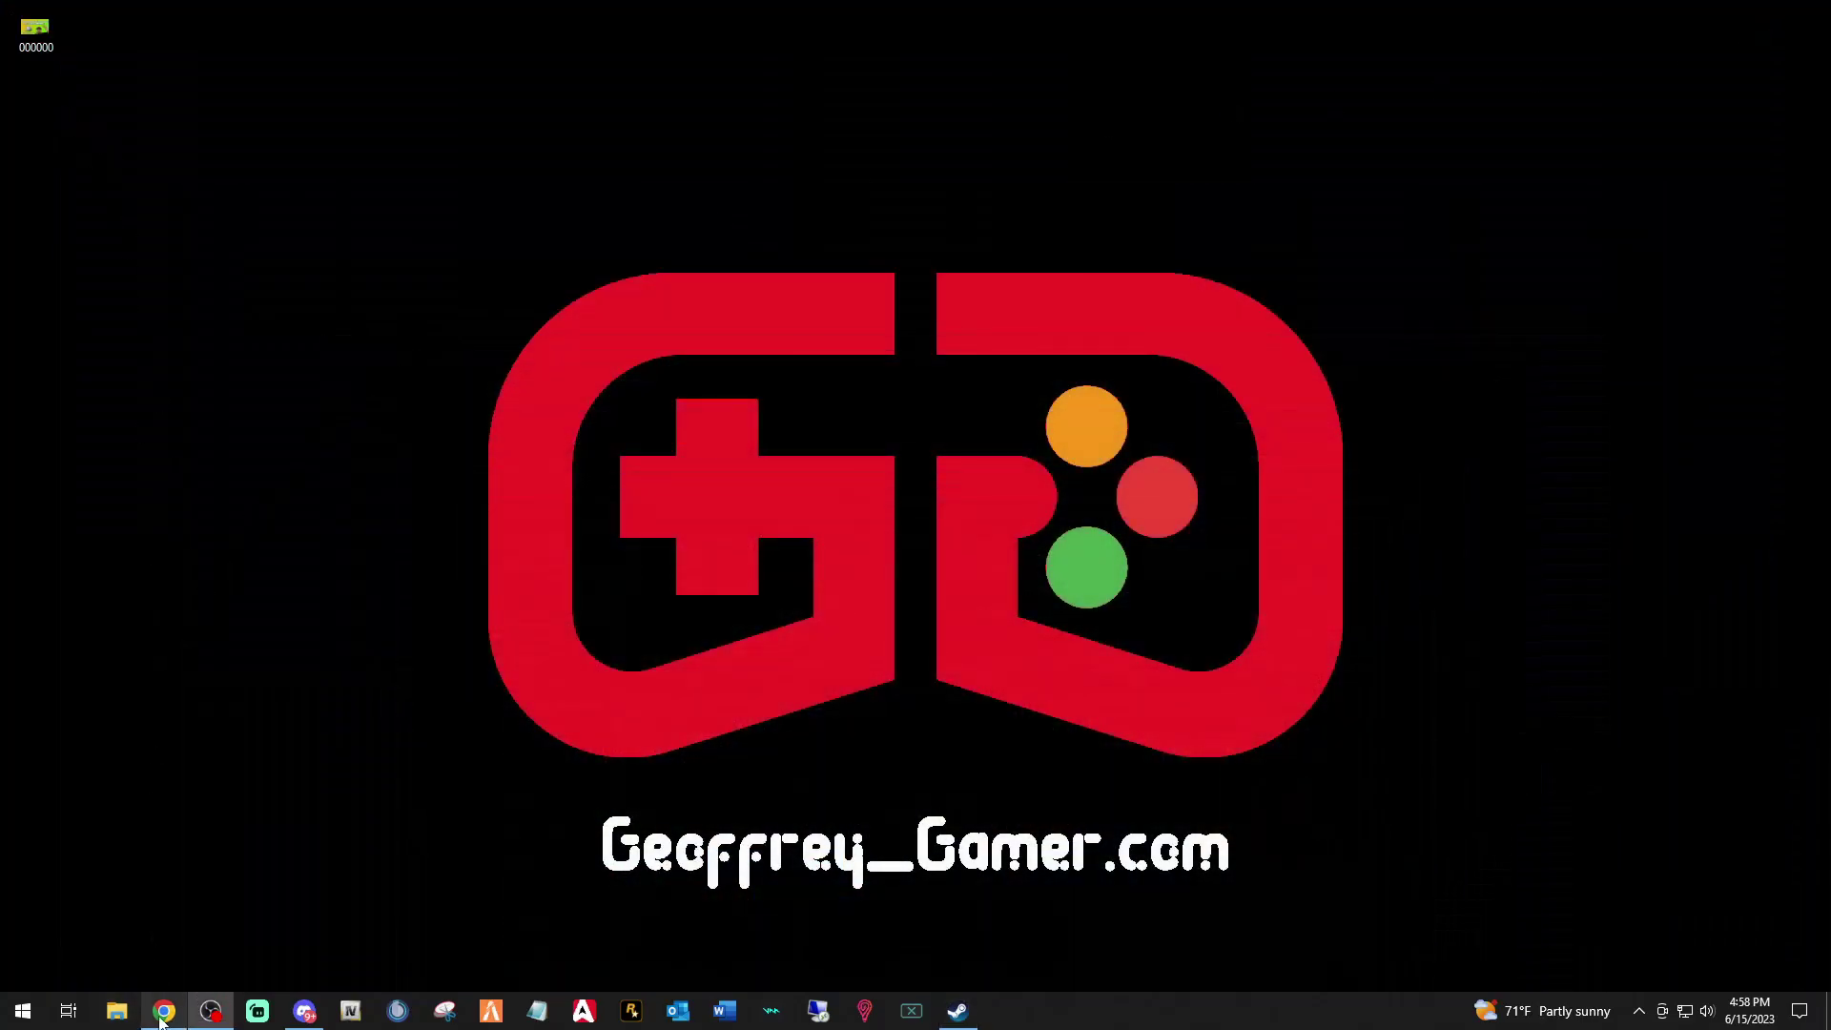
Step: In File Explorer, browse to the default Steam game location, C:\Program Files (x86)\Steam\steamapps\common
click(116, 1011)
drag(747, 117, 885, 71)
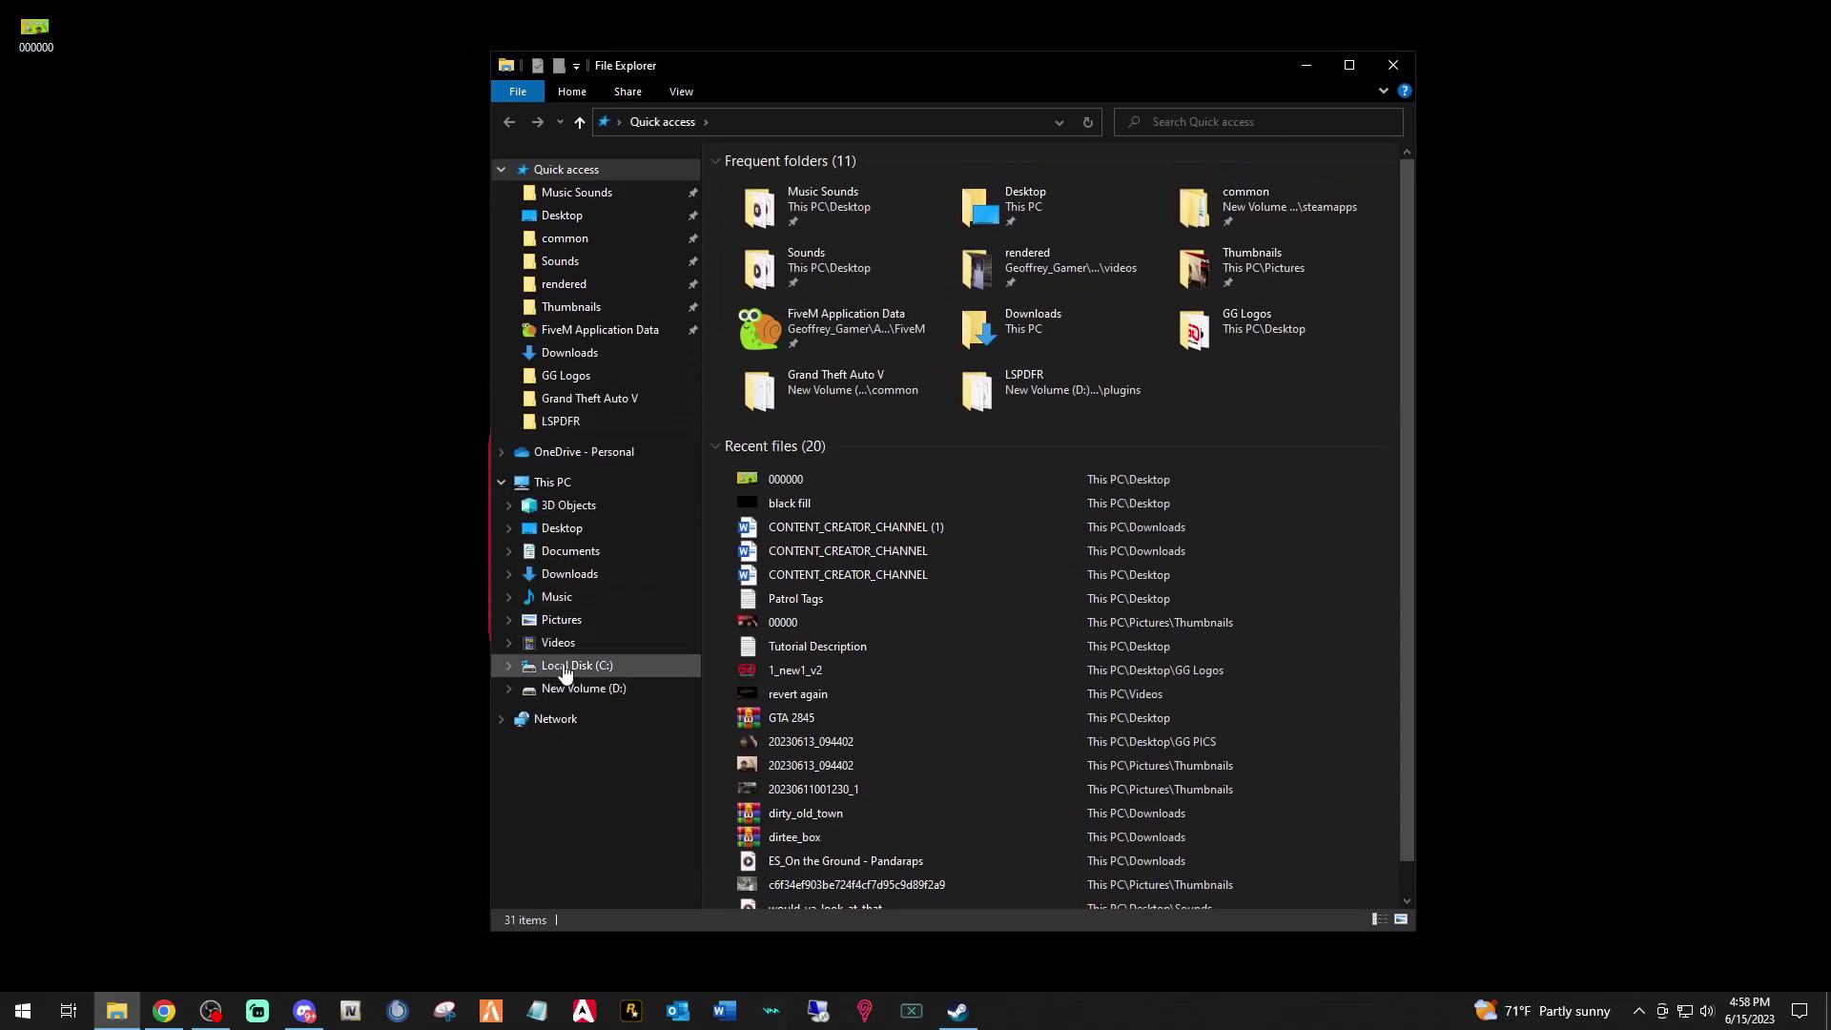
click(564, 667)
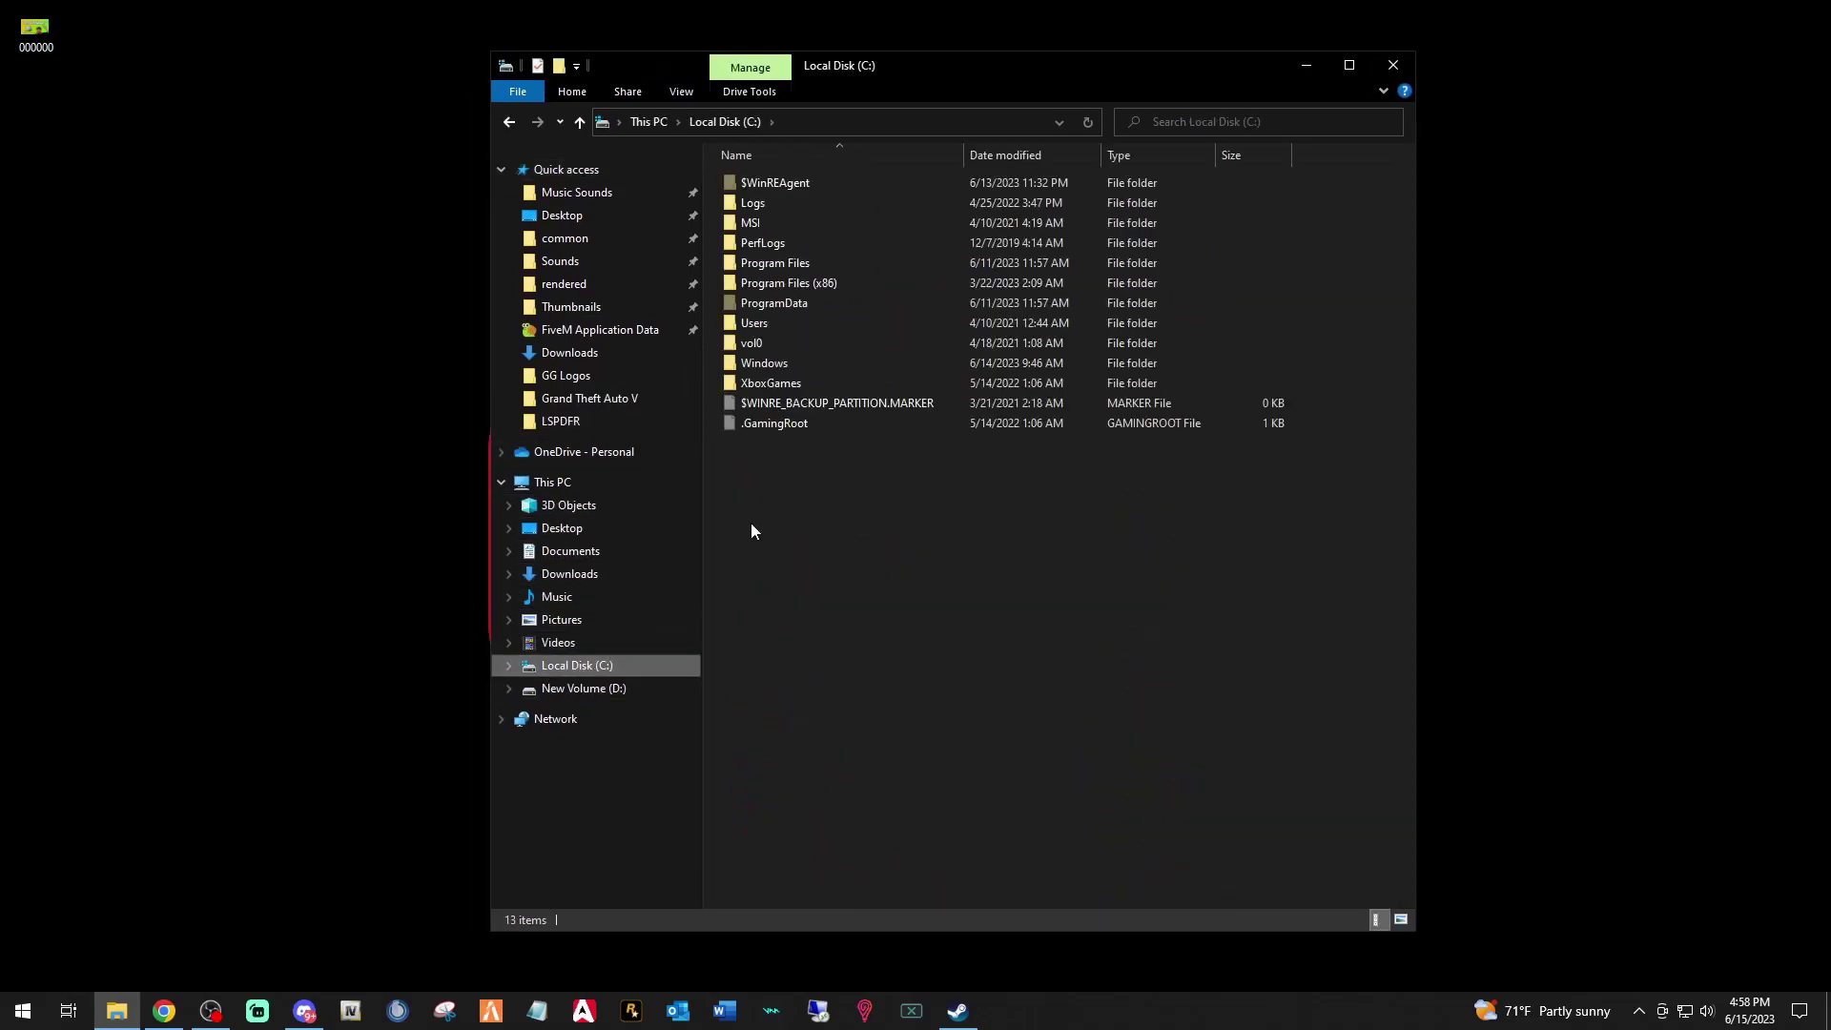
double_click(792, 284)
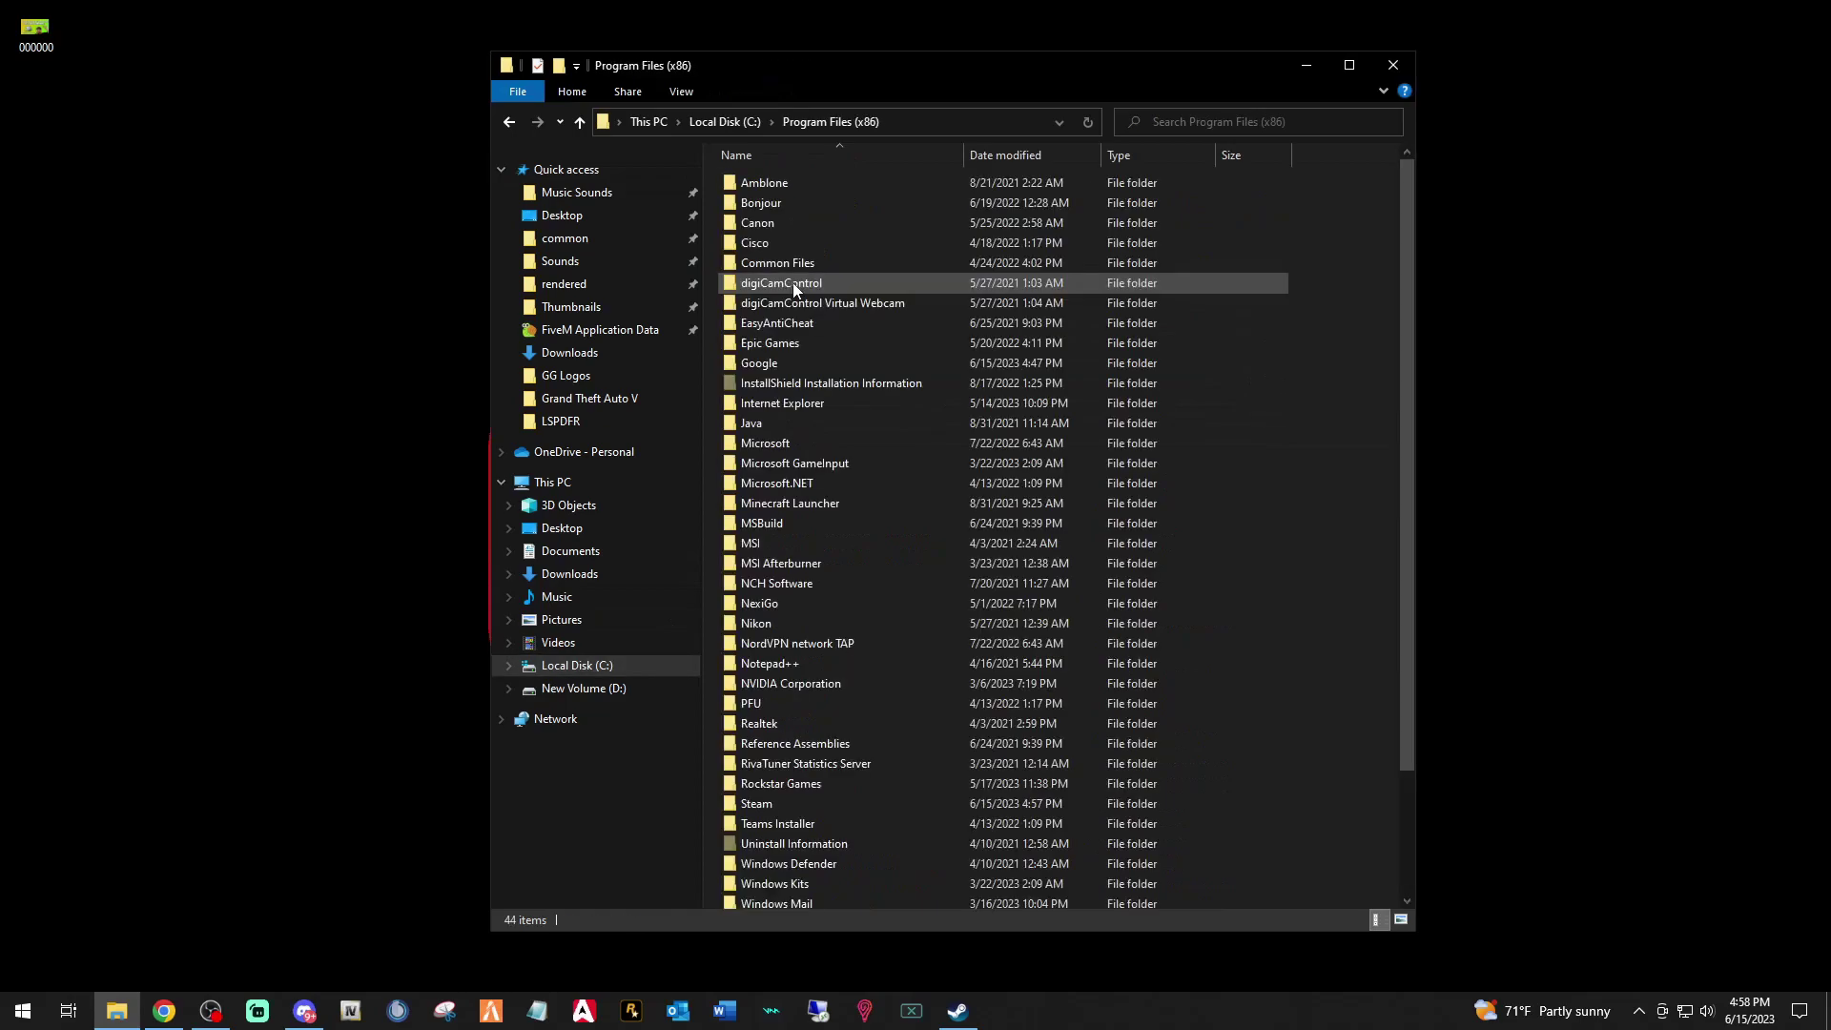
double_click(753, 804)
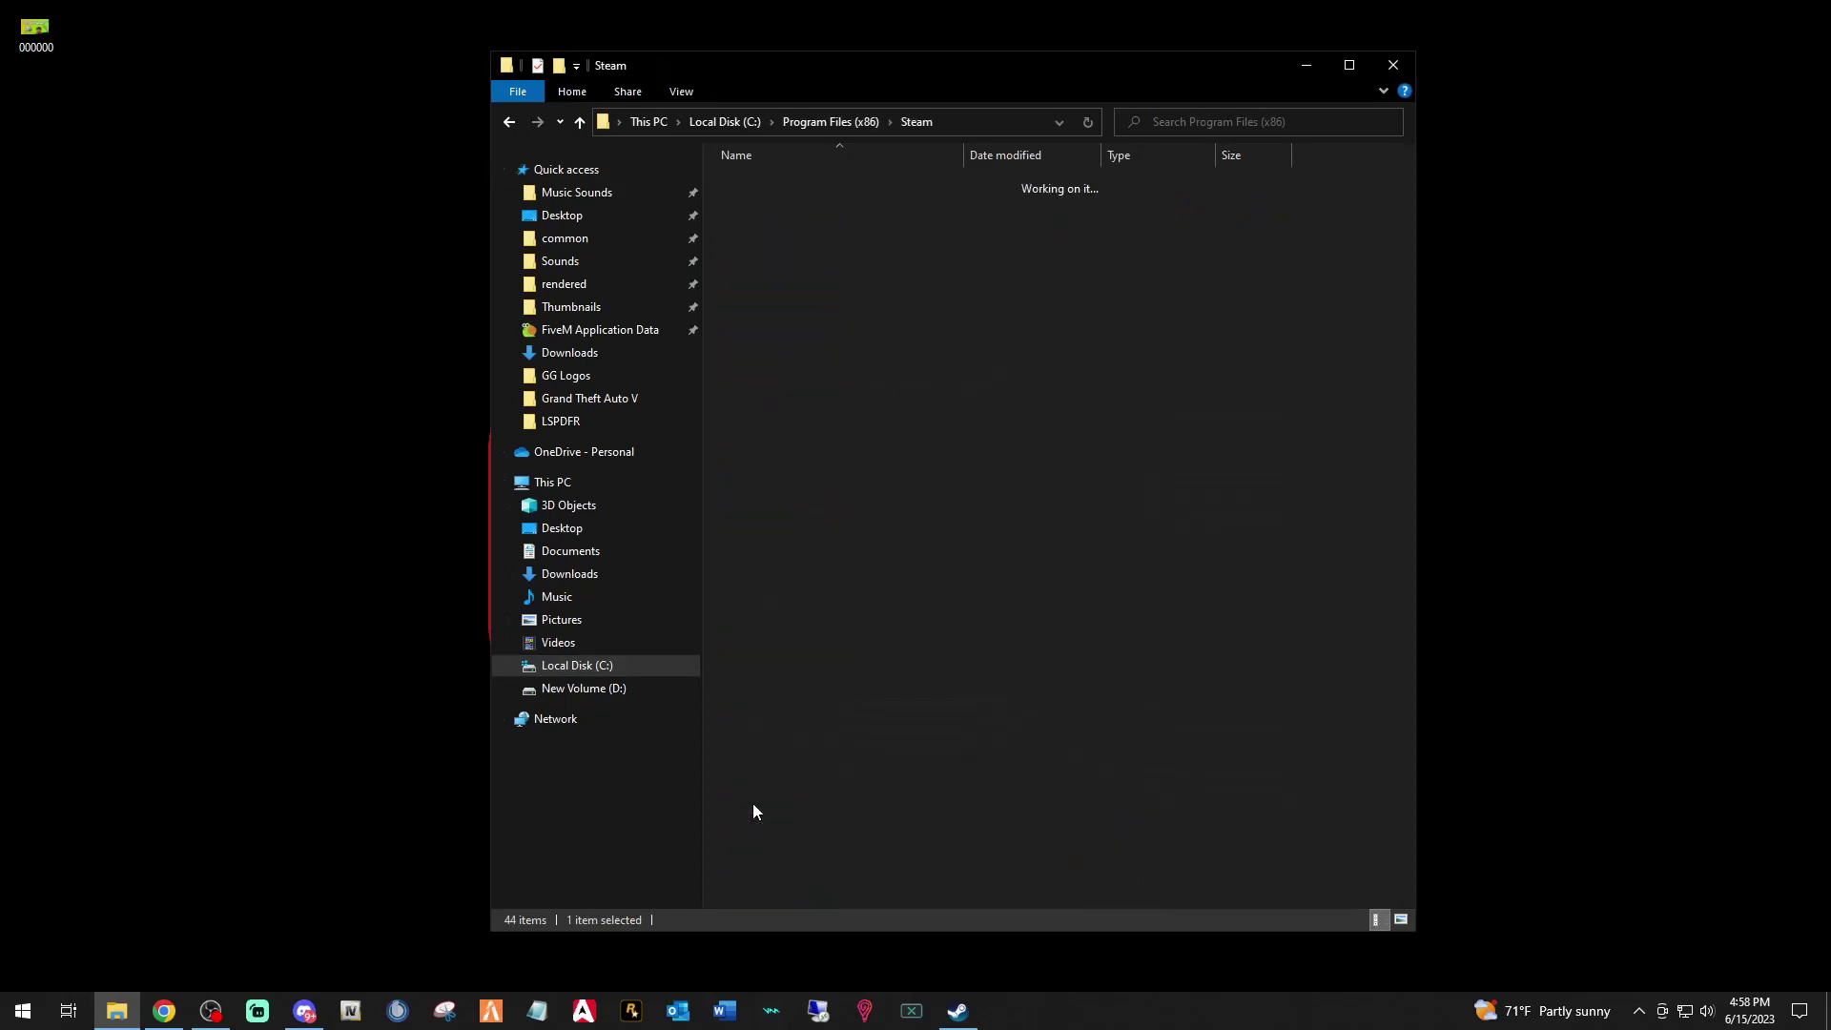
double_click(780, 525)
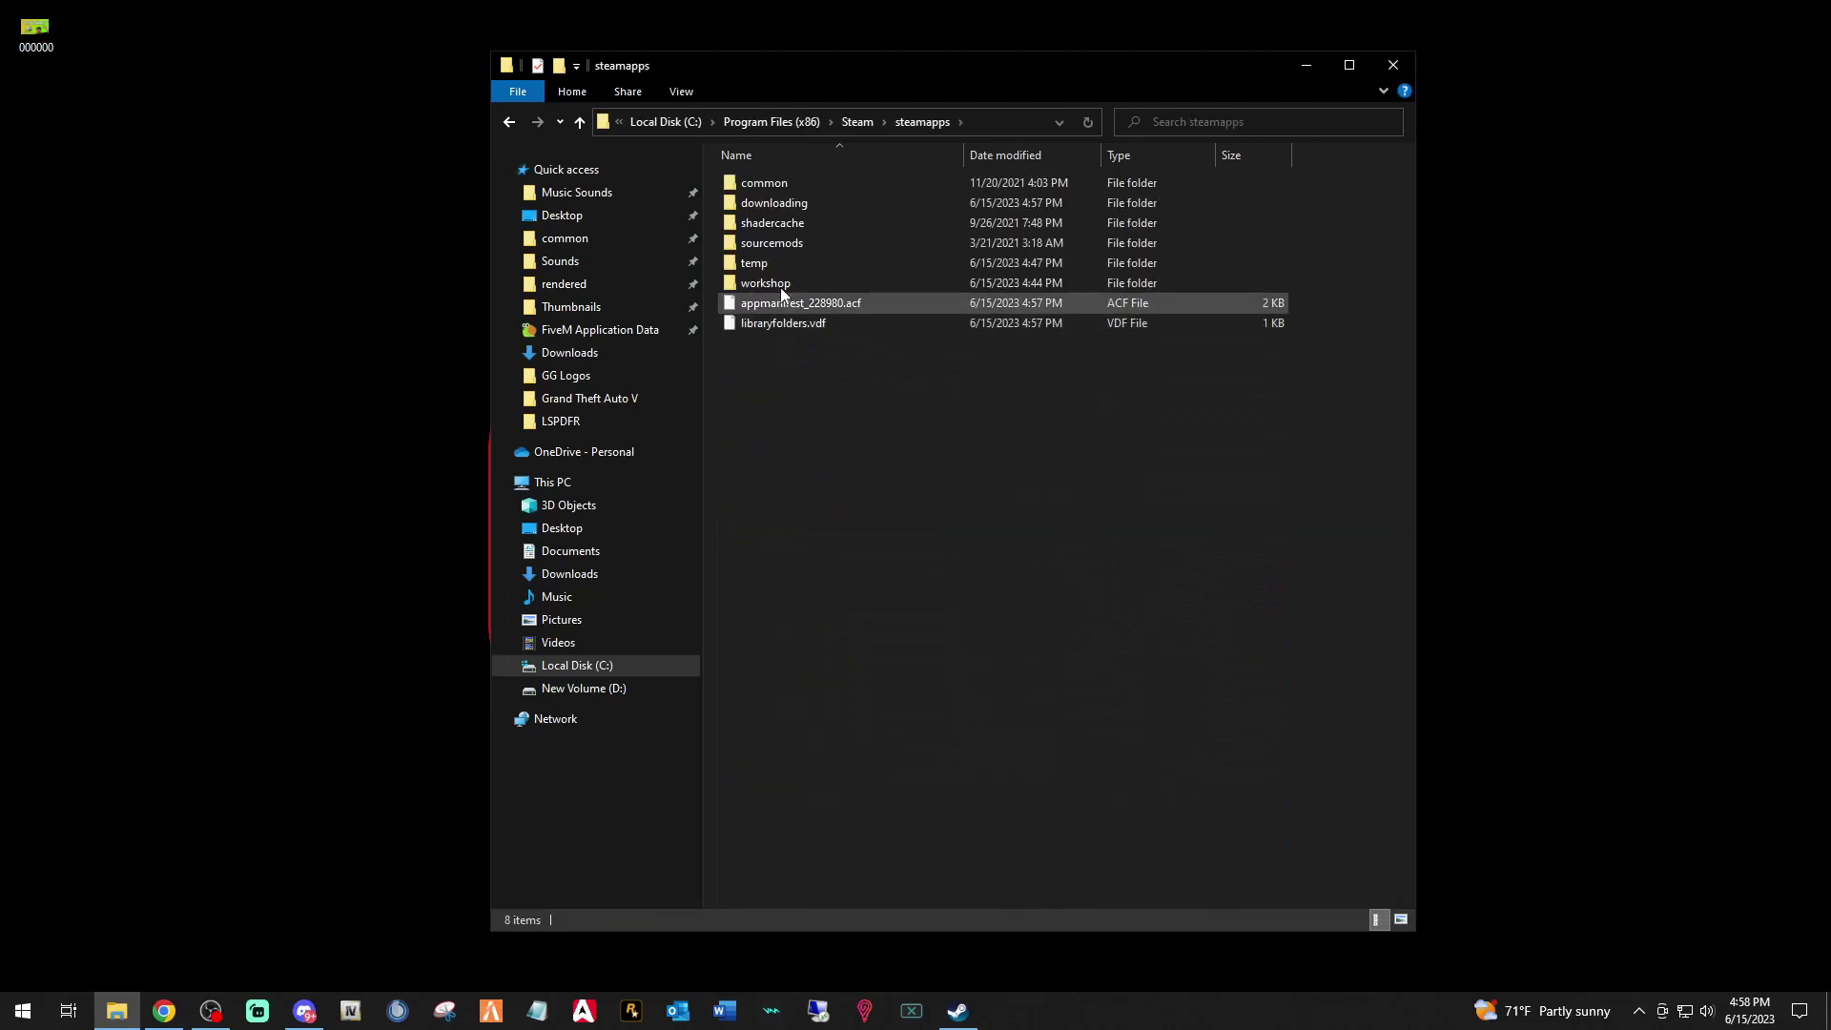
double_click(780, 191)
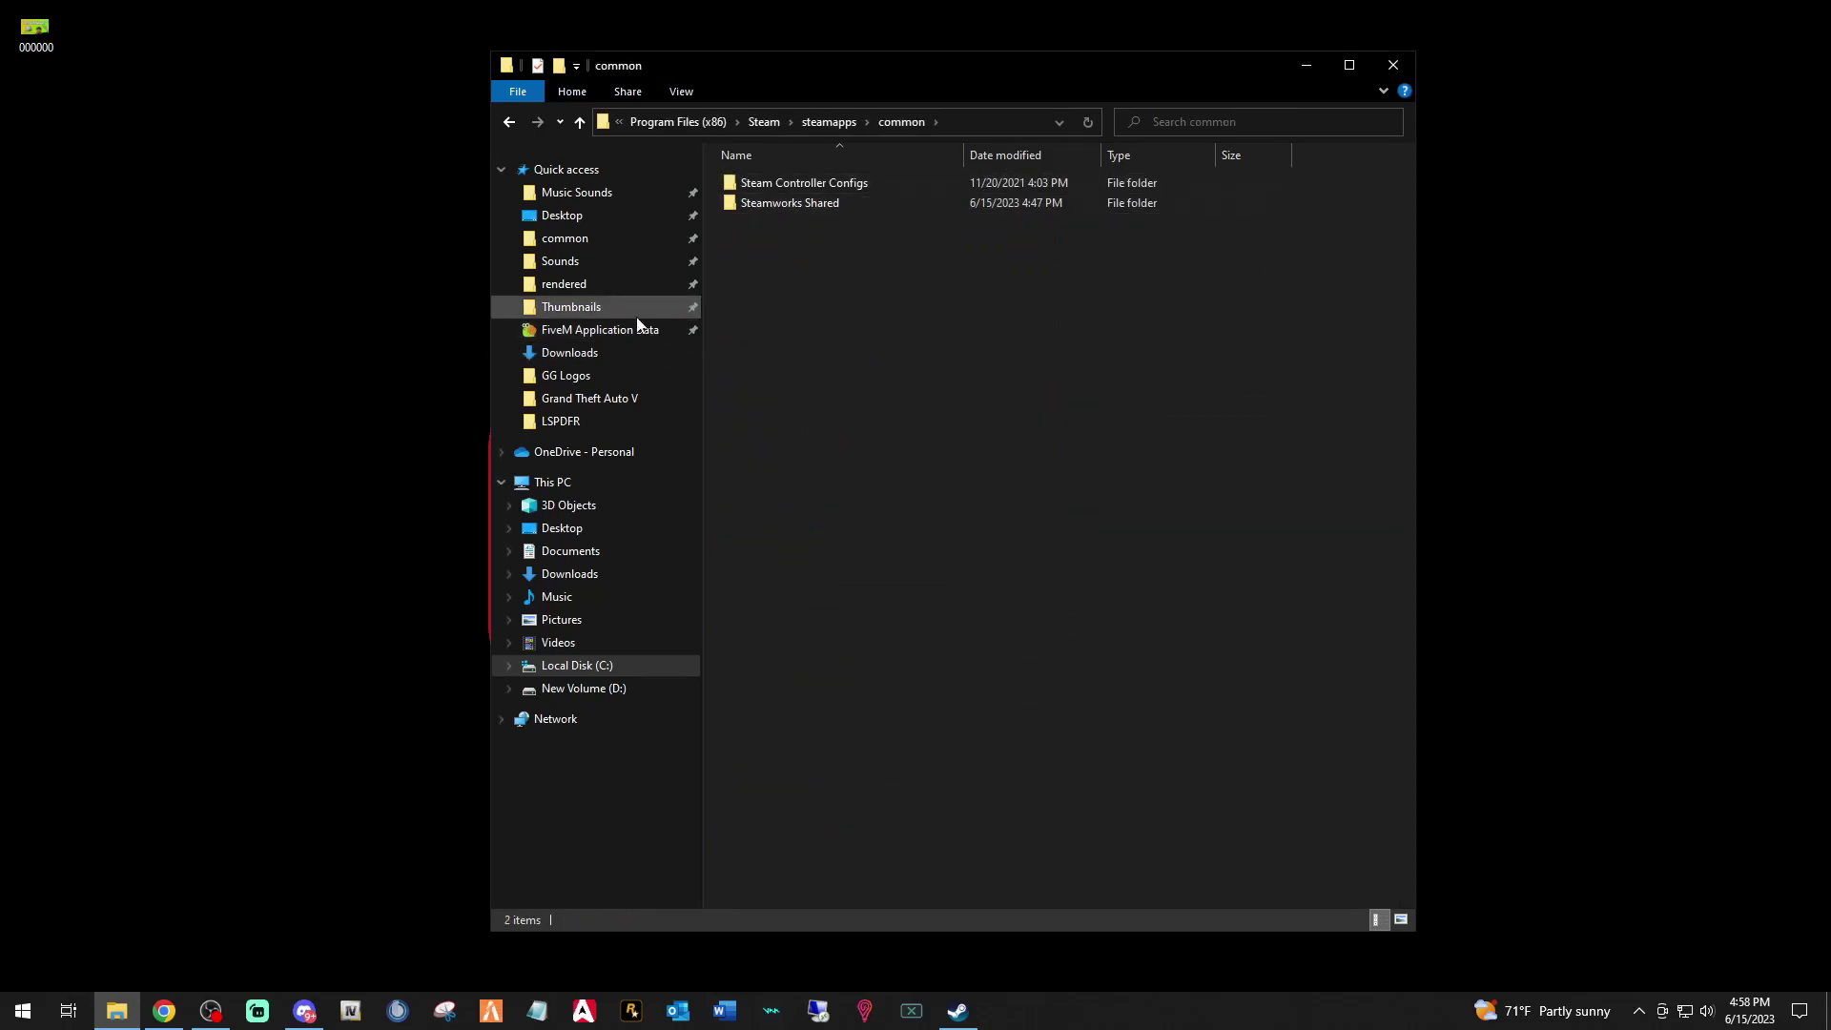
Step: Open the Grand Theft Auto V folder in the pinned SteamLibrary common folder on drive D and check the GTA5 application's file version
click(565, 240)
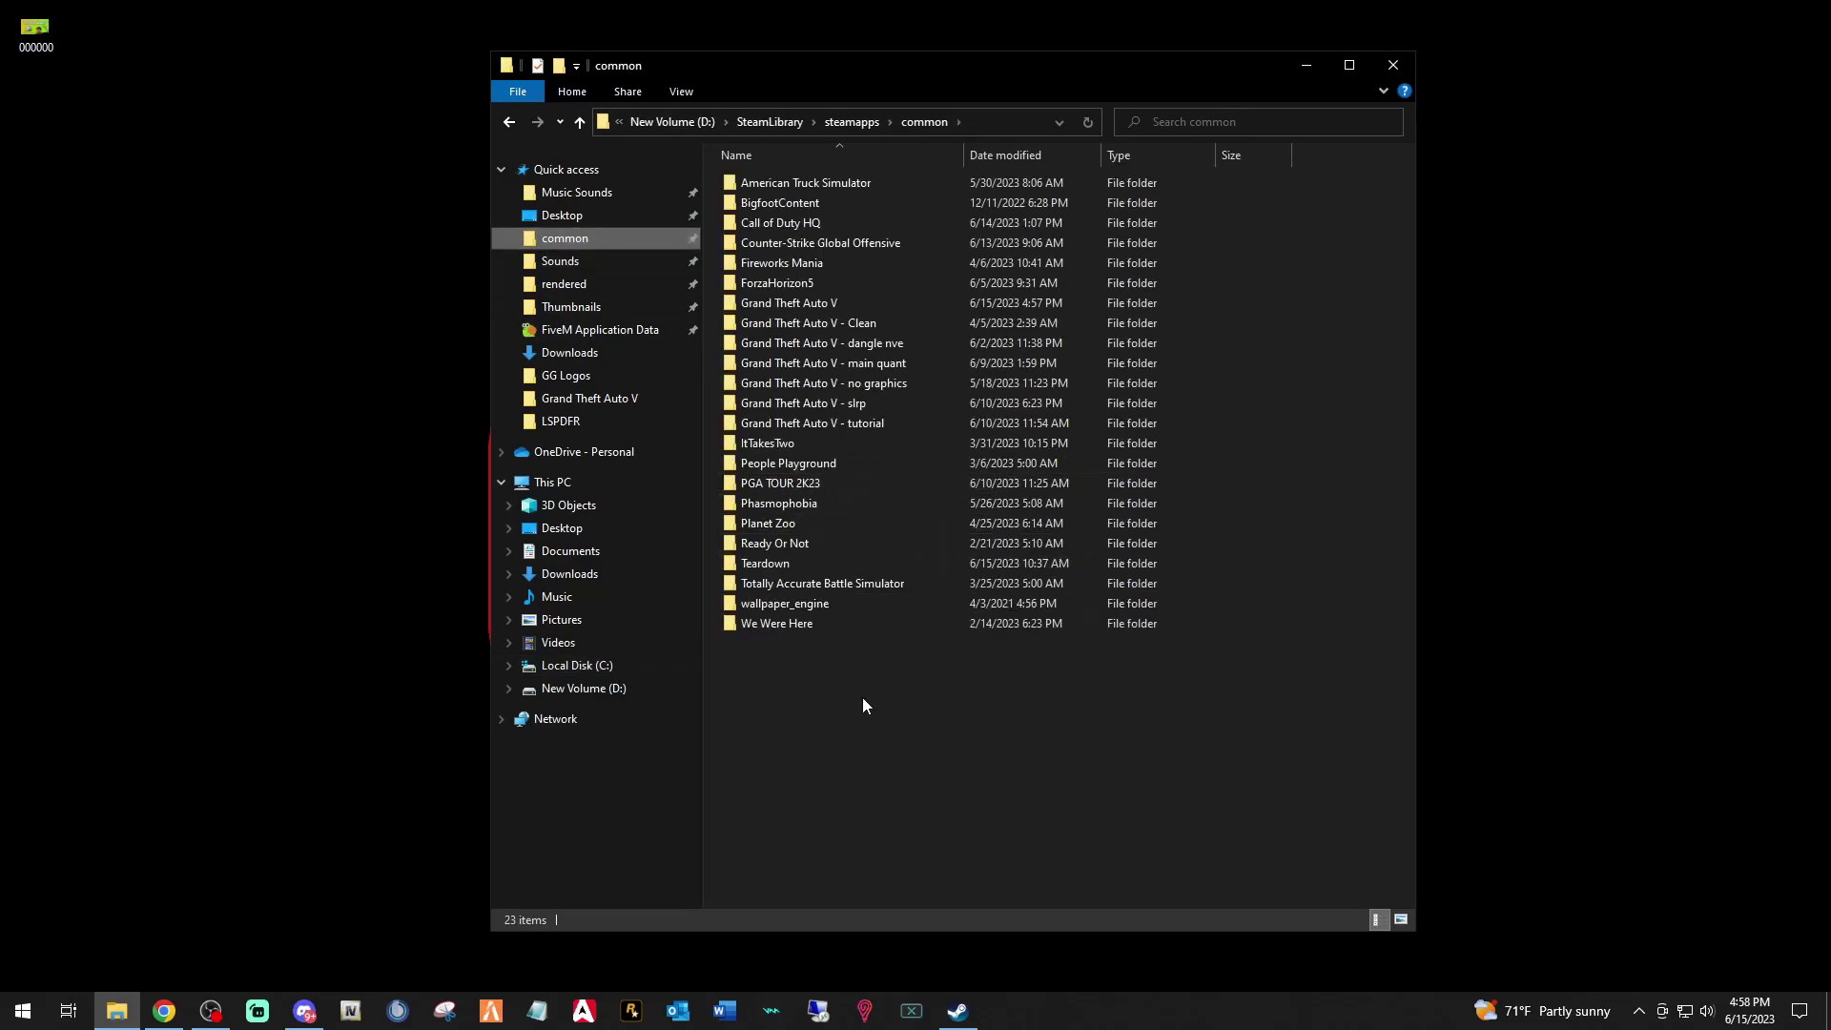
double_click(775, 303)
scroll(837, 729, down, 6)
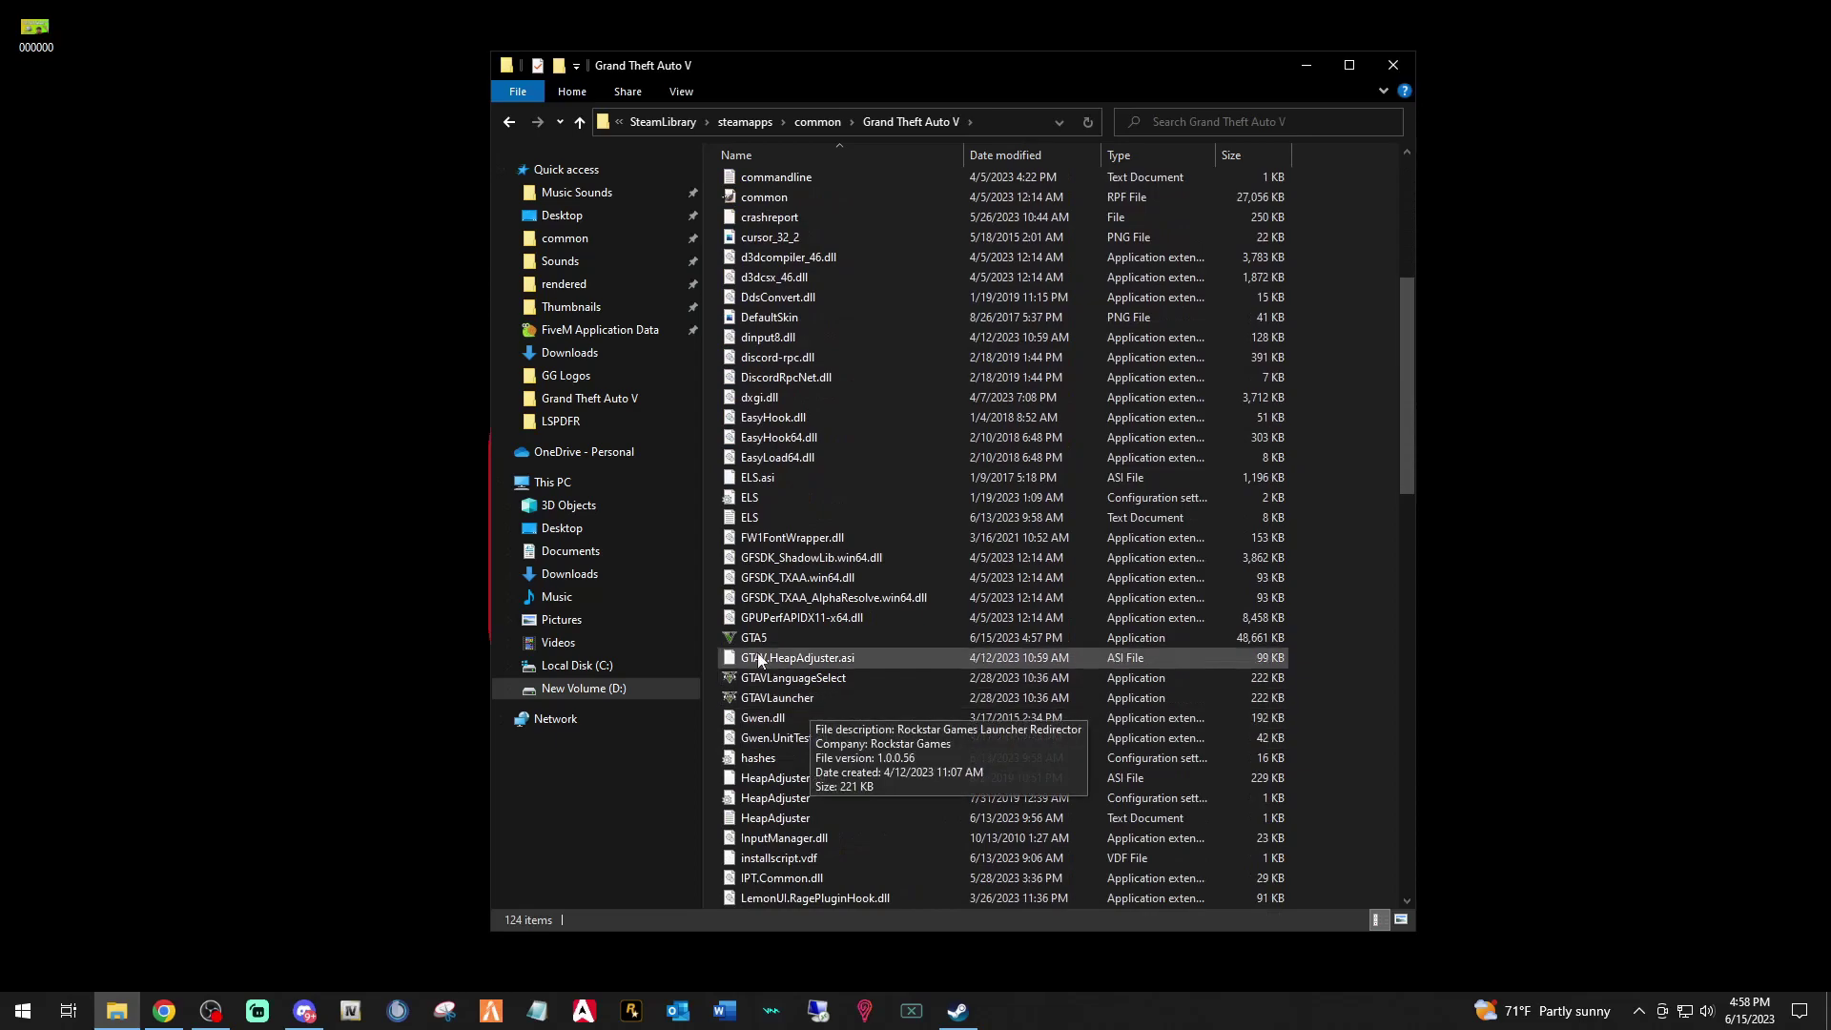
mouse_move(754, 642)
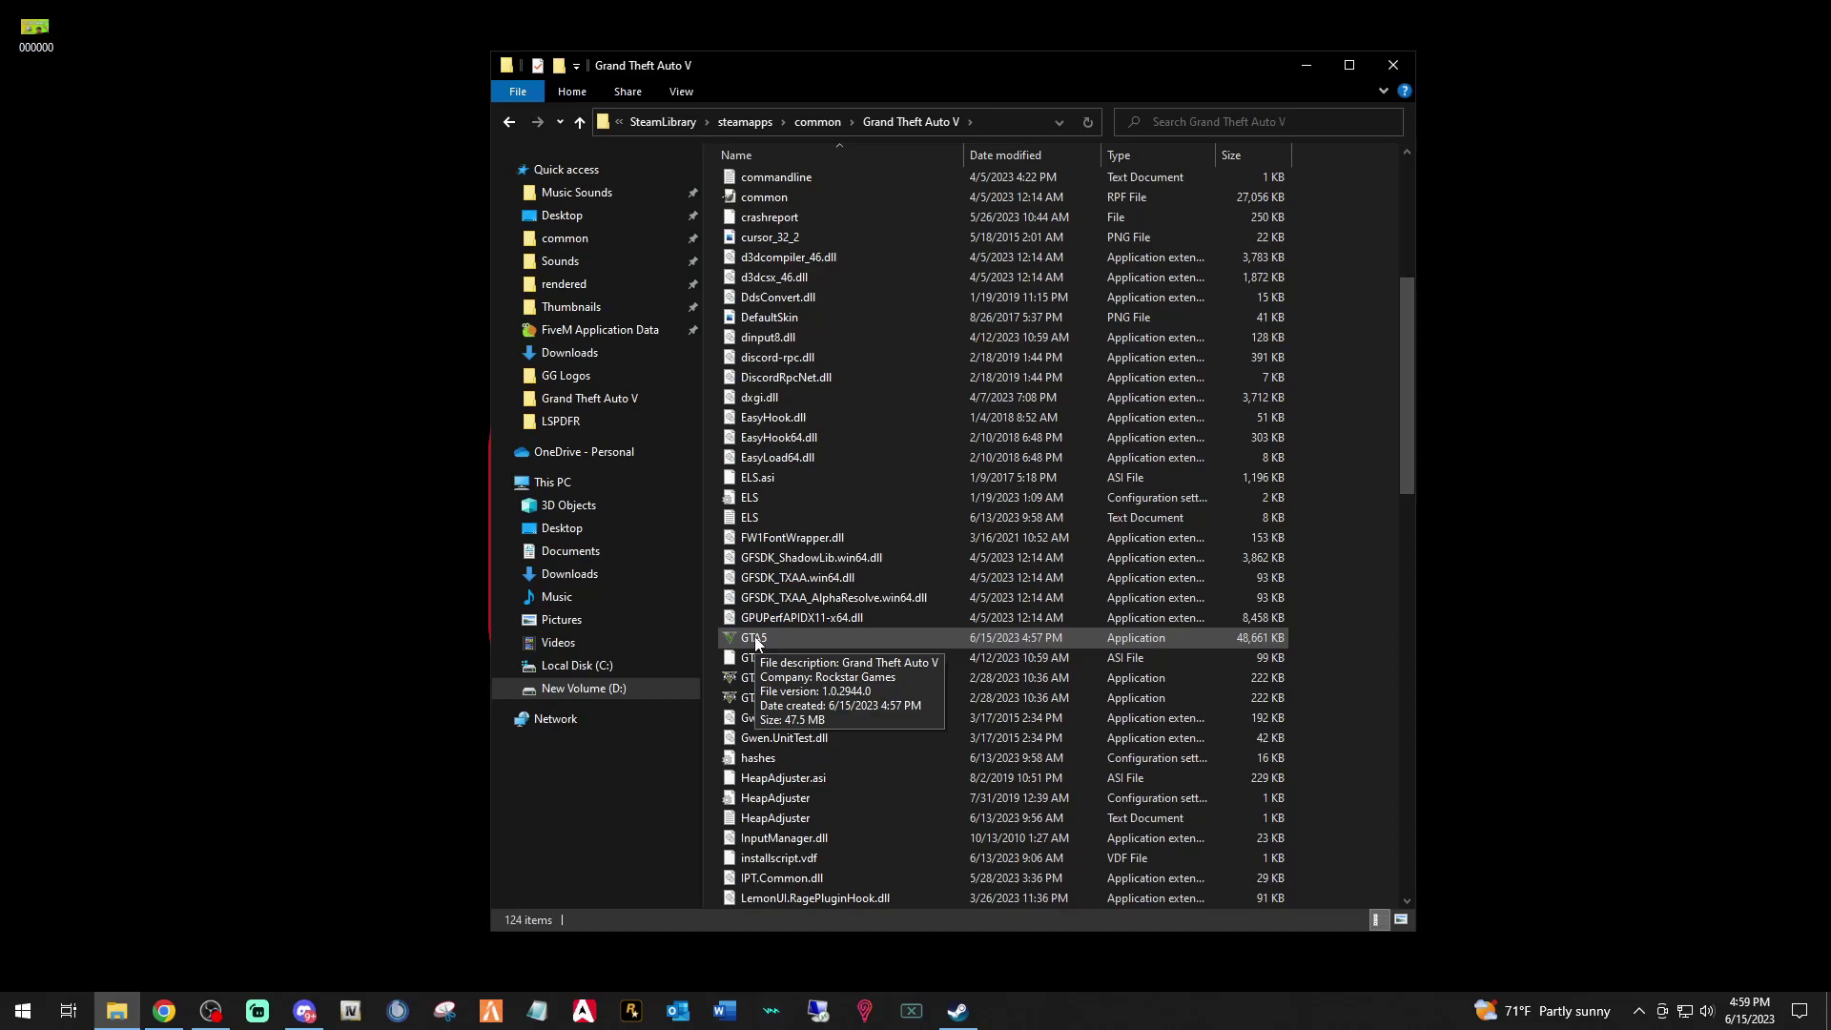
Step: Launch RAGE Plugin Hook to check its game version support, dismiss it and minimize File Explorer
click(633, 1012)
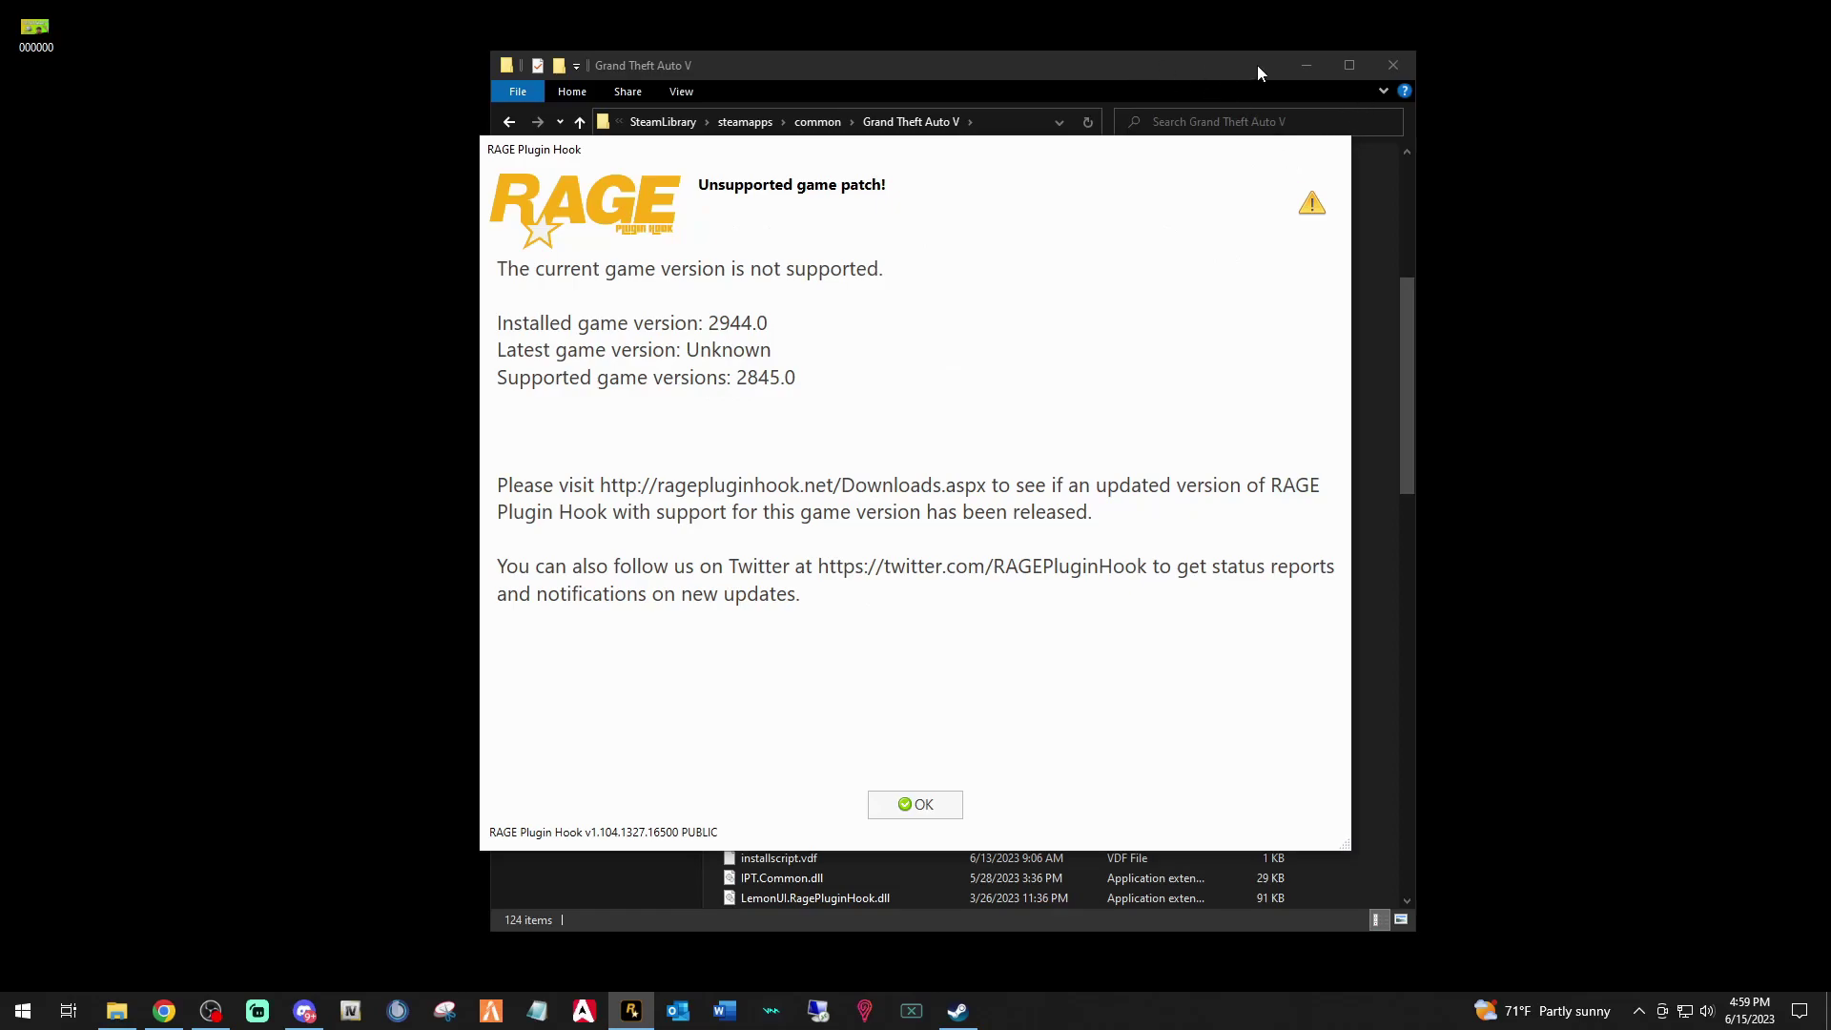
click(930, 805)
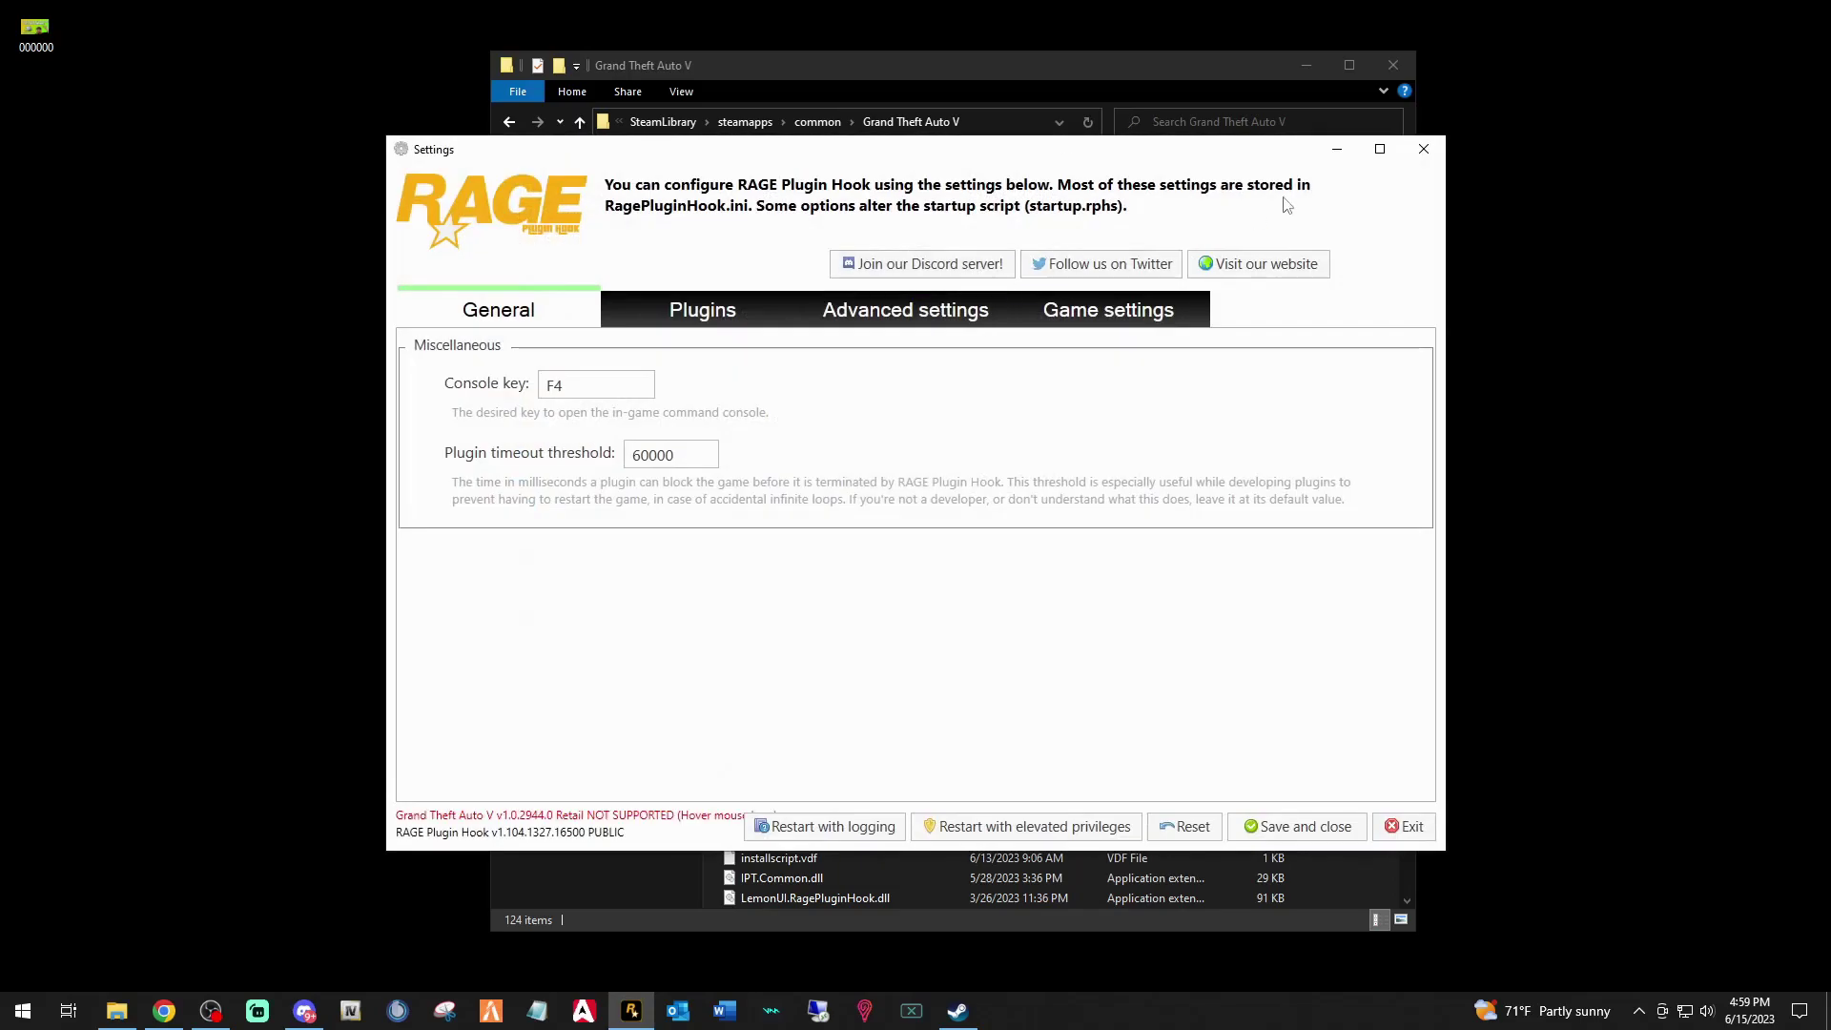
click(1423, 149)
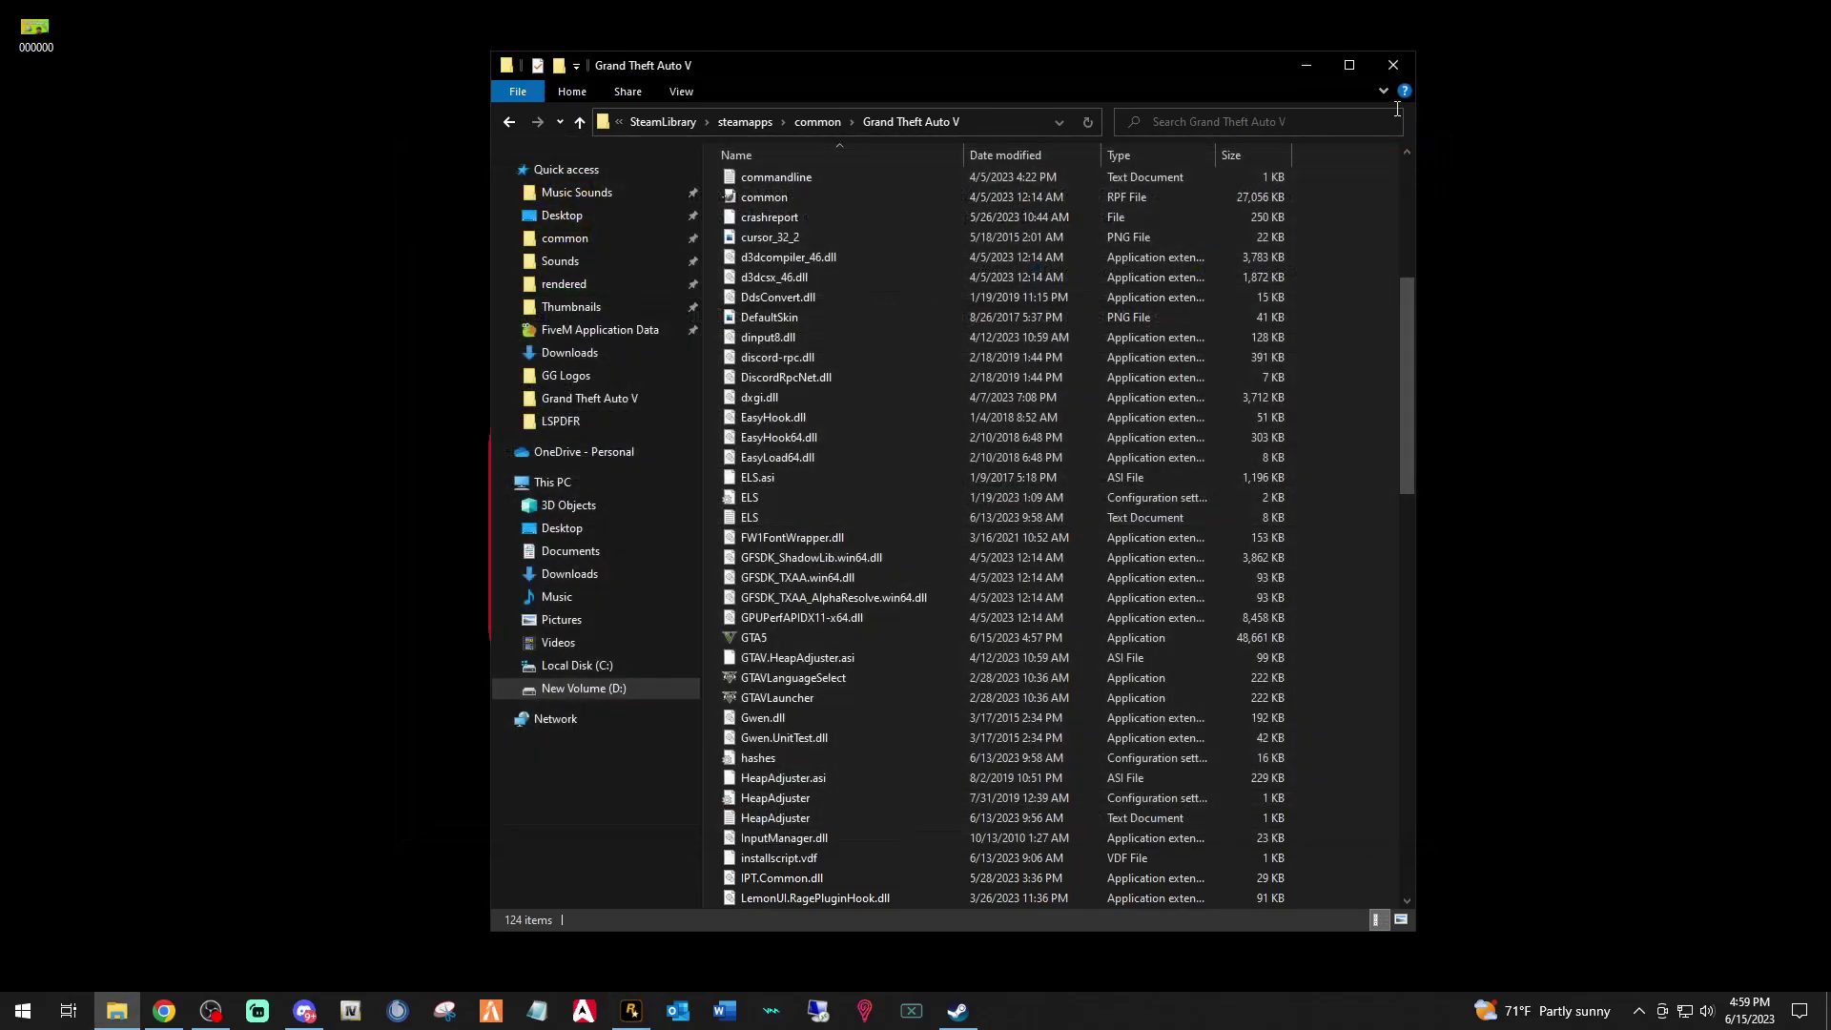
click(1306, 67)
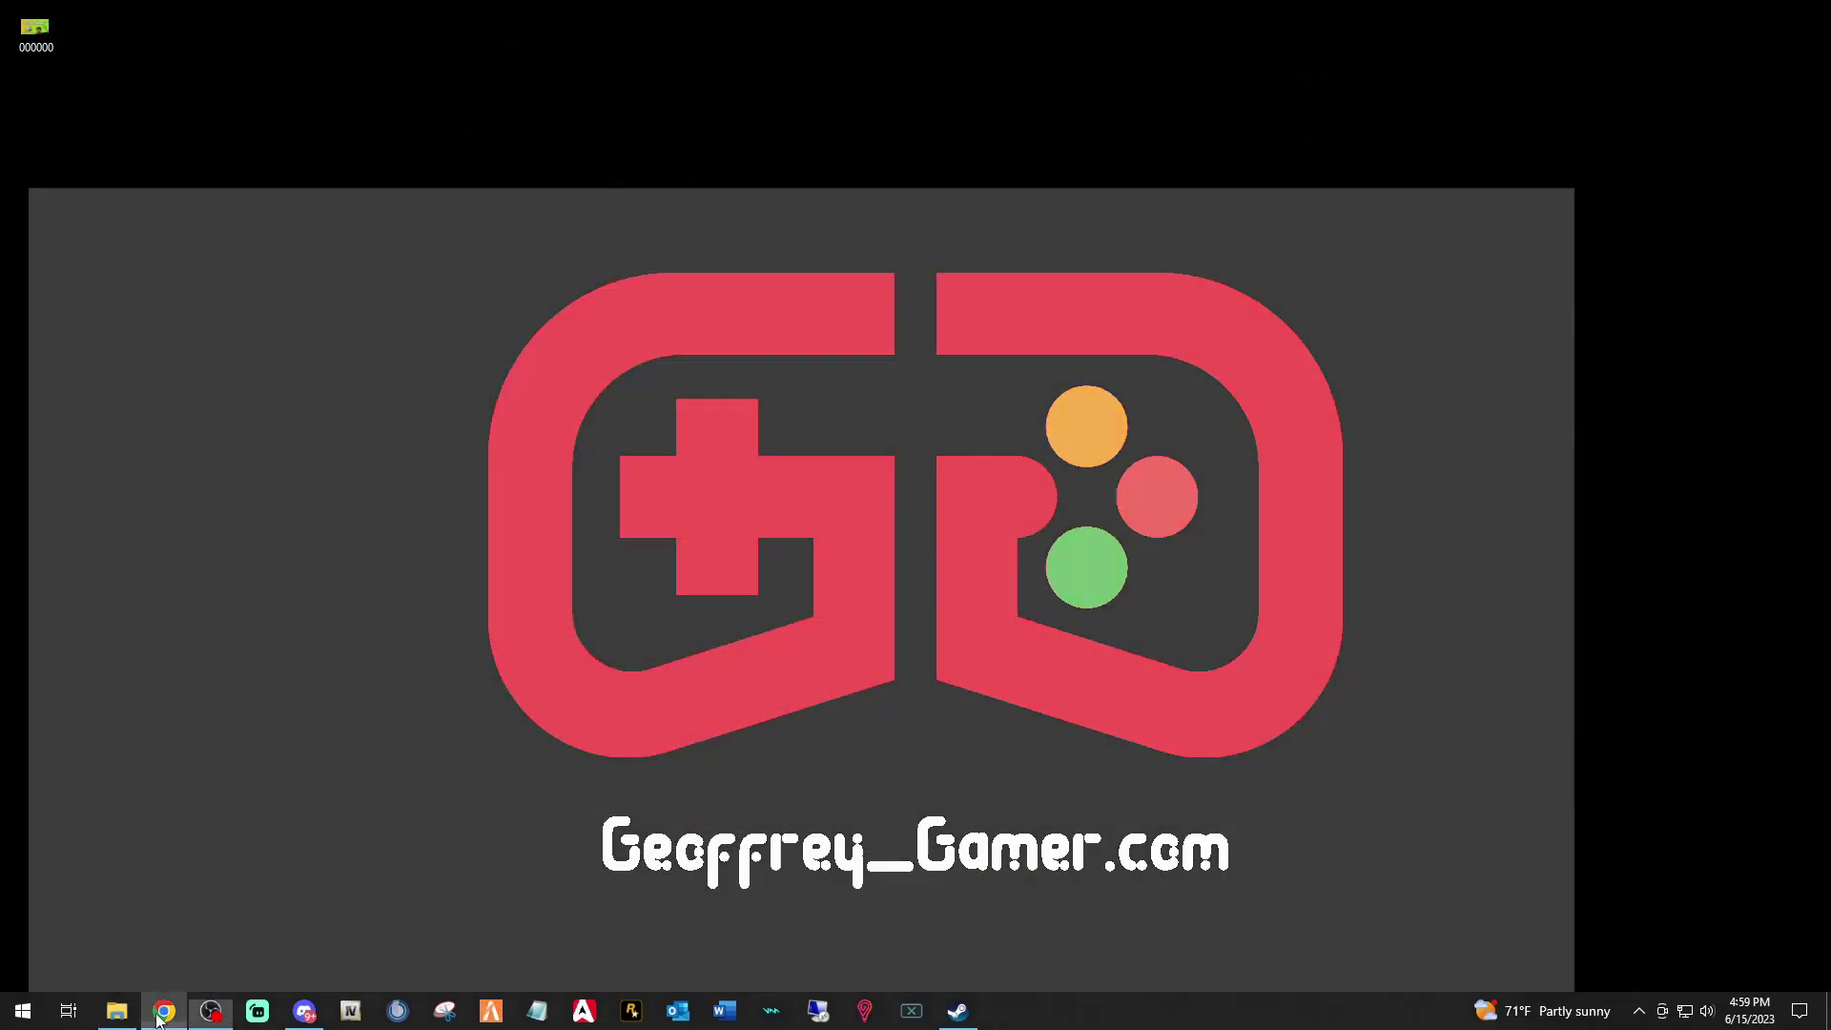
Step: Switch to Chrome and review the compatibility notes for LSPD First Response 0.4.9 (Build 8564)
click(163, 1012)
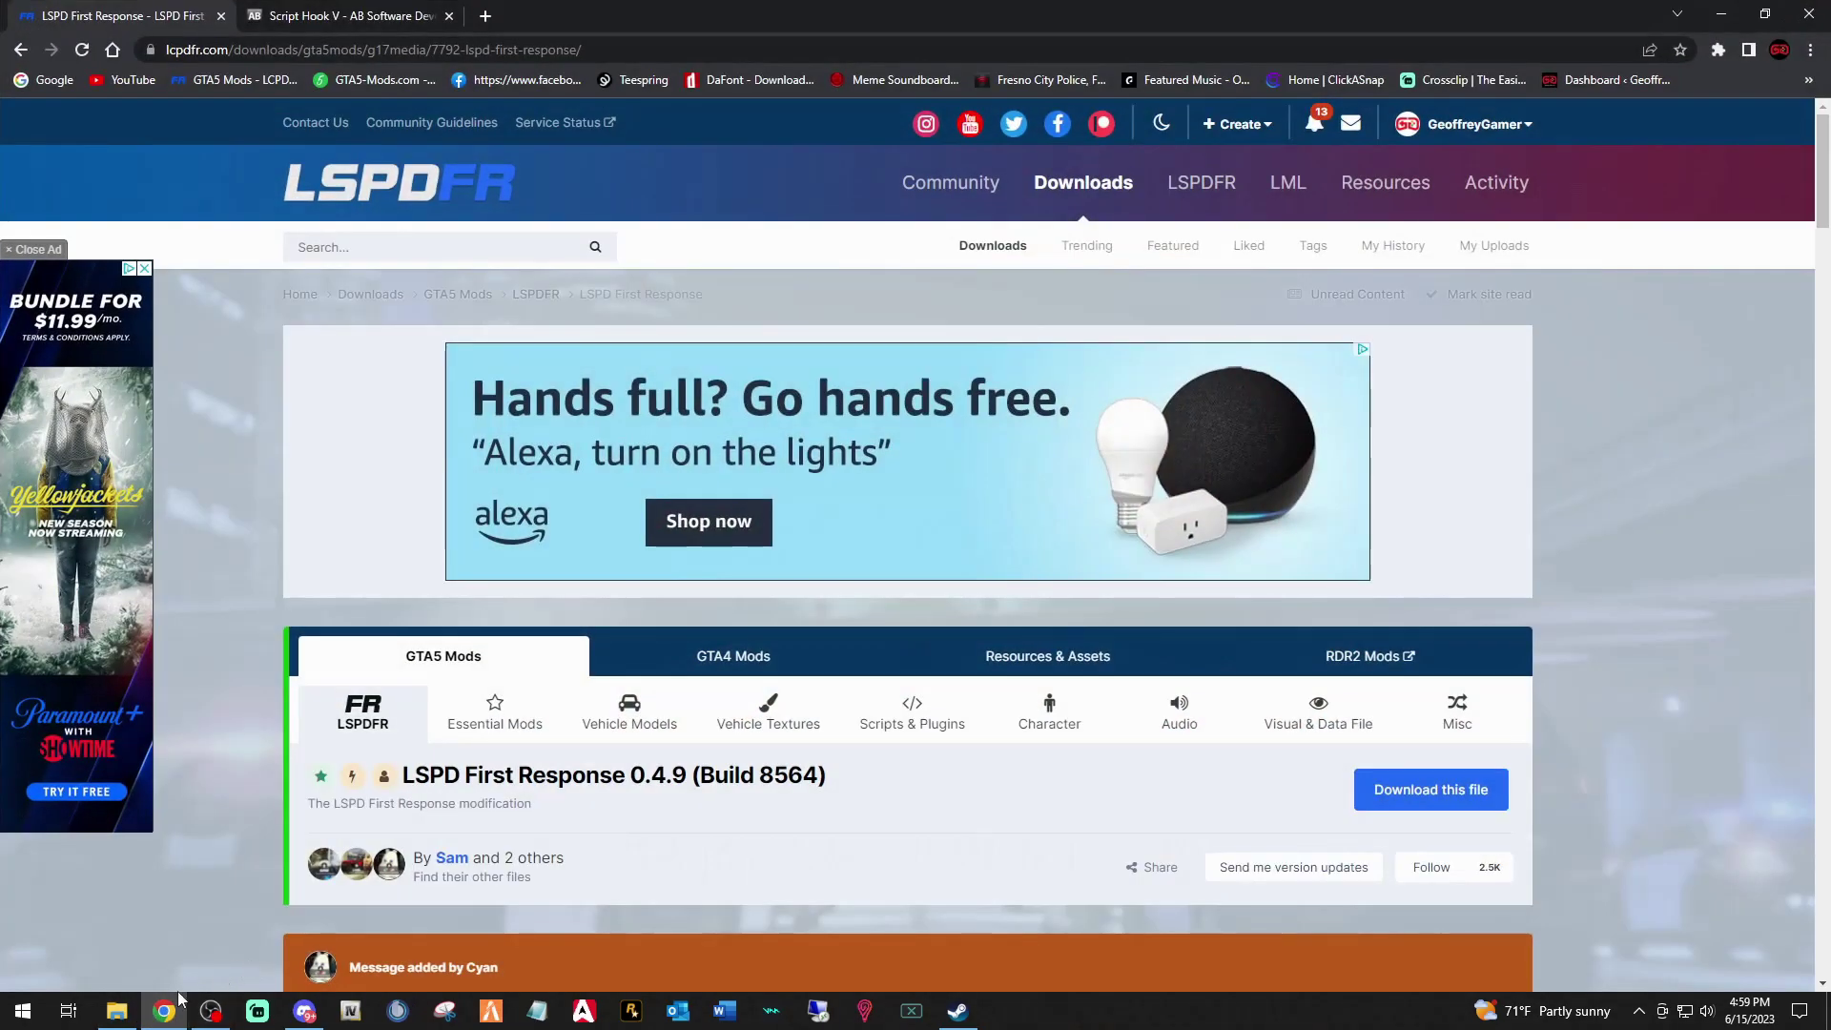
scroll(591, 763, down, 5)
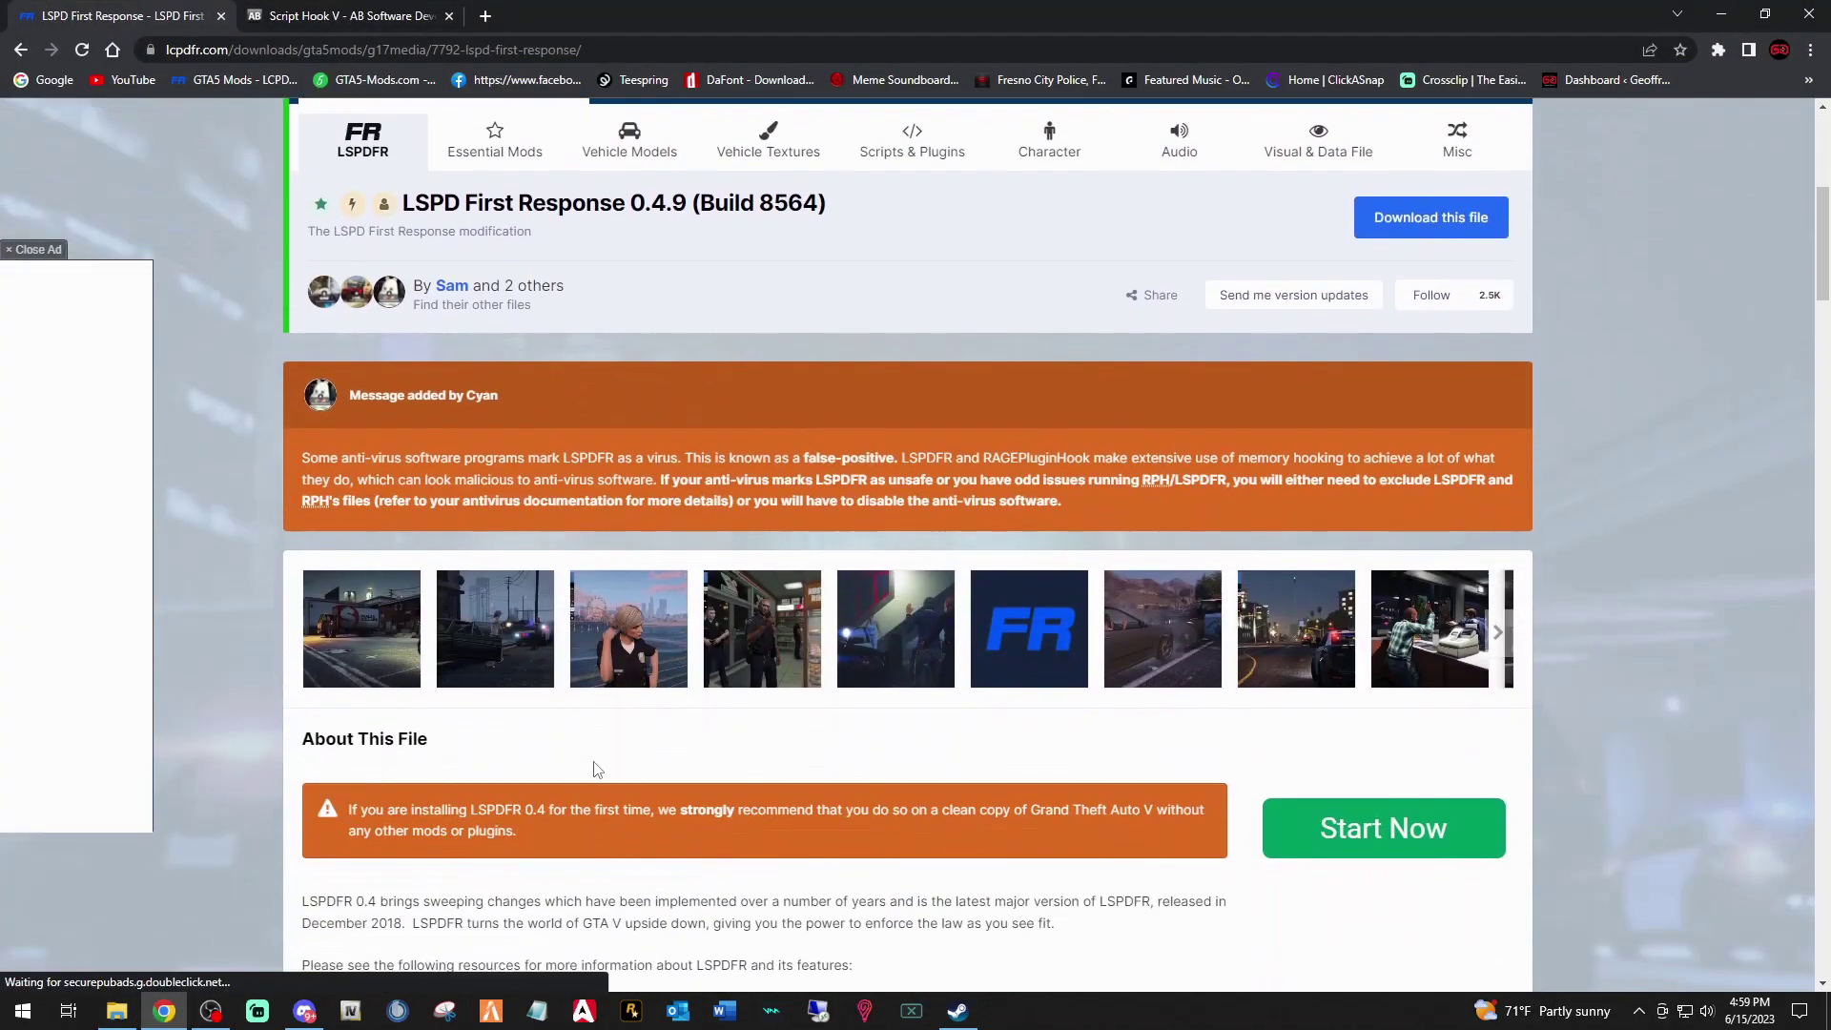
scroll(836, 751, down, 3)
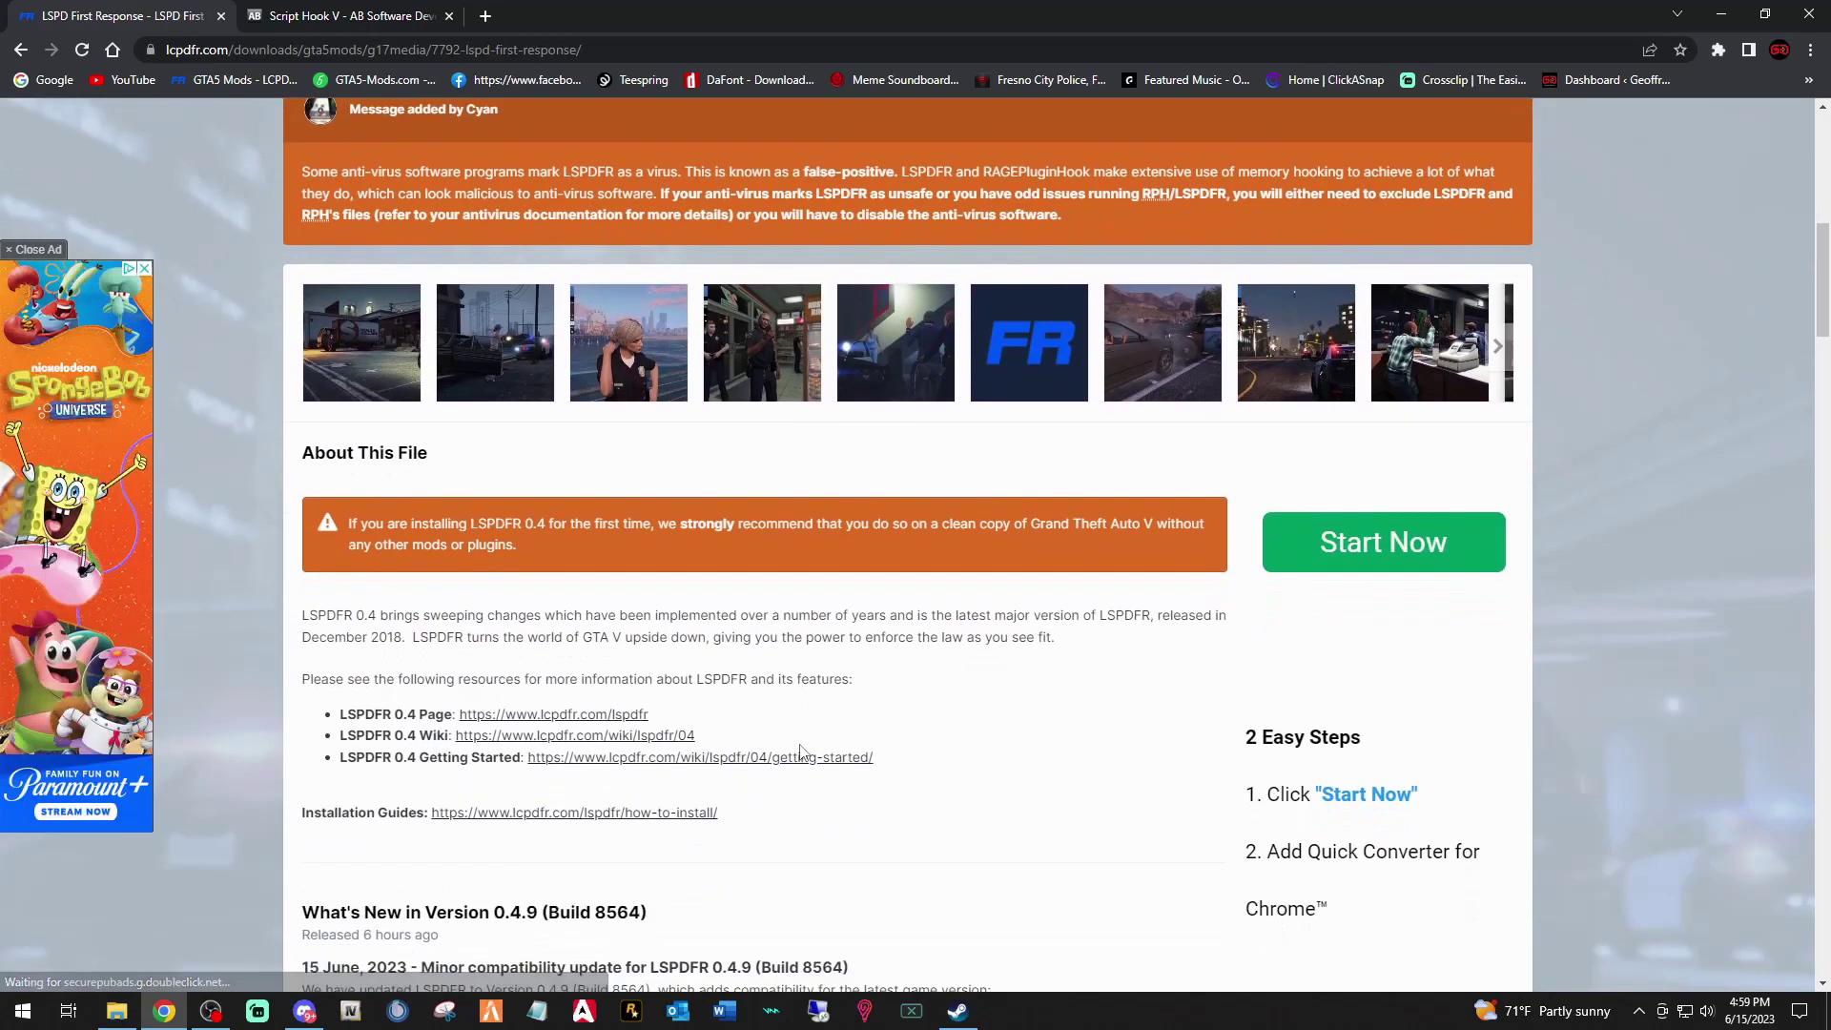
scroll(800, 754, down, 2)
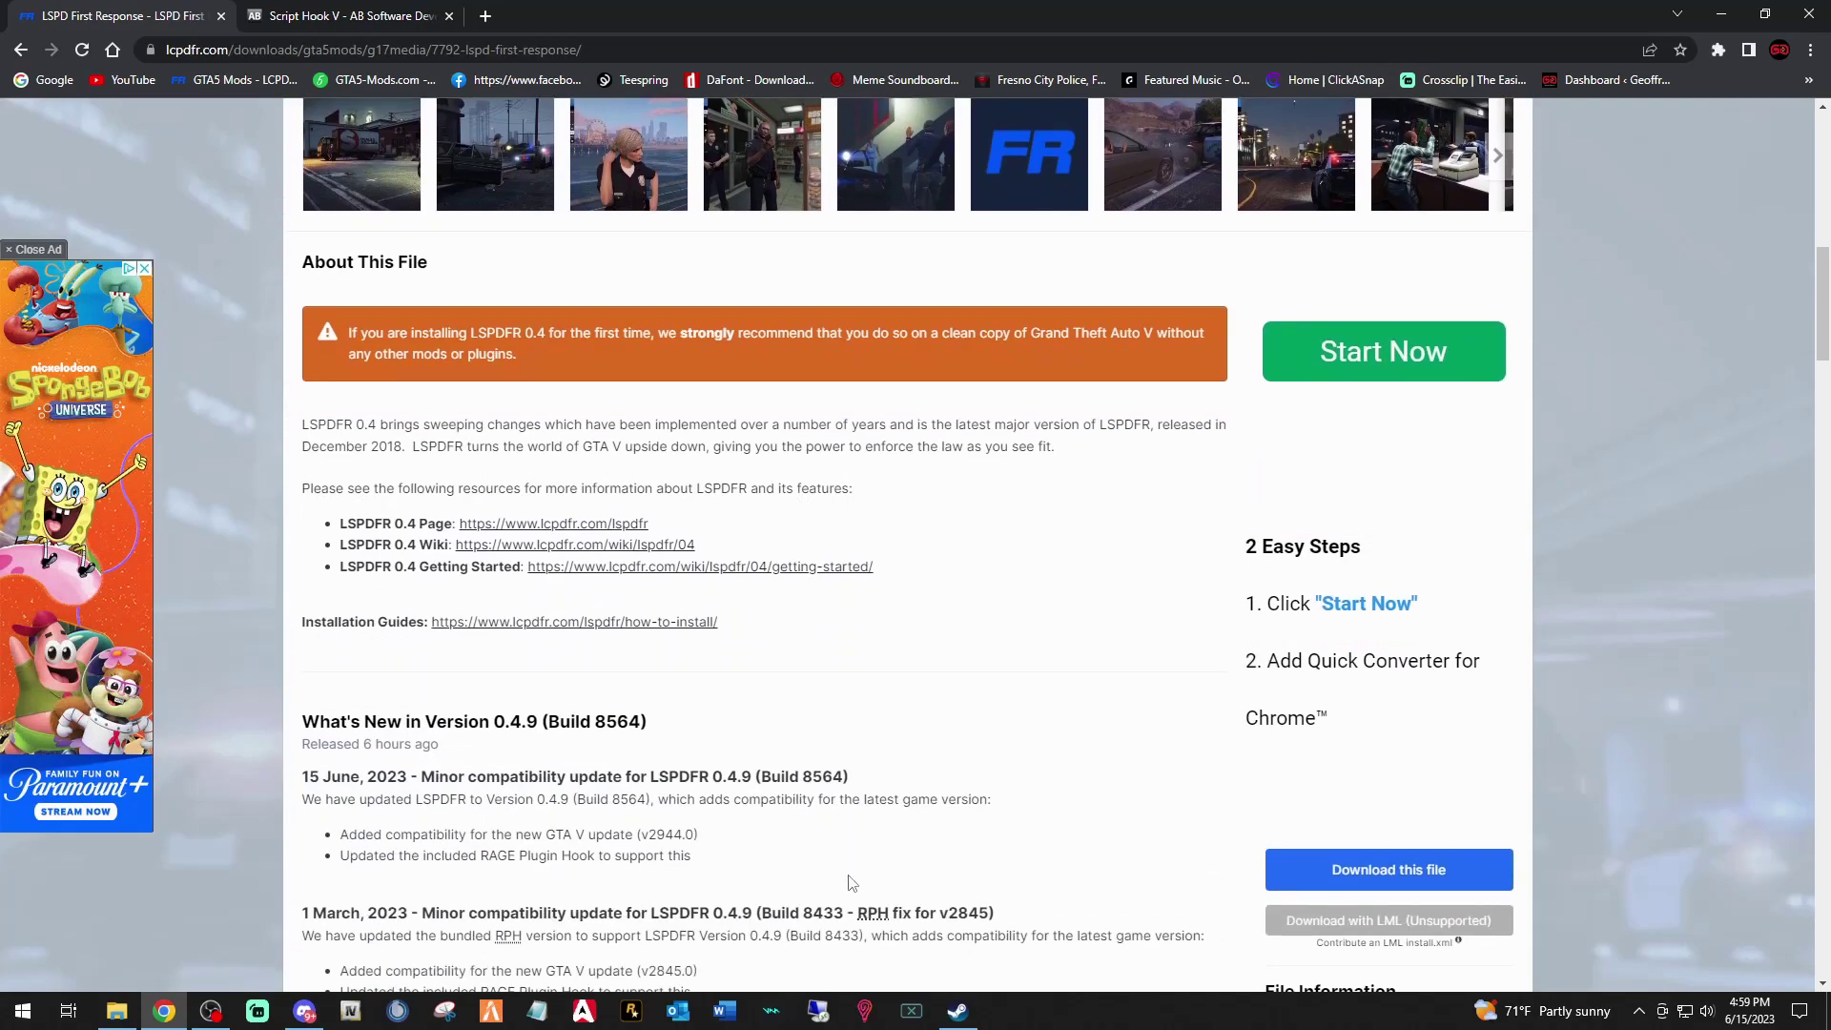
drag(696, 837, 648, 836)
click(767, 851)
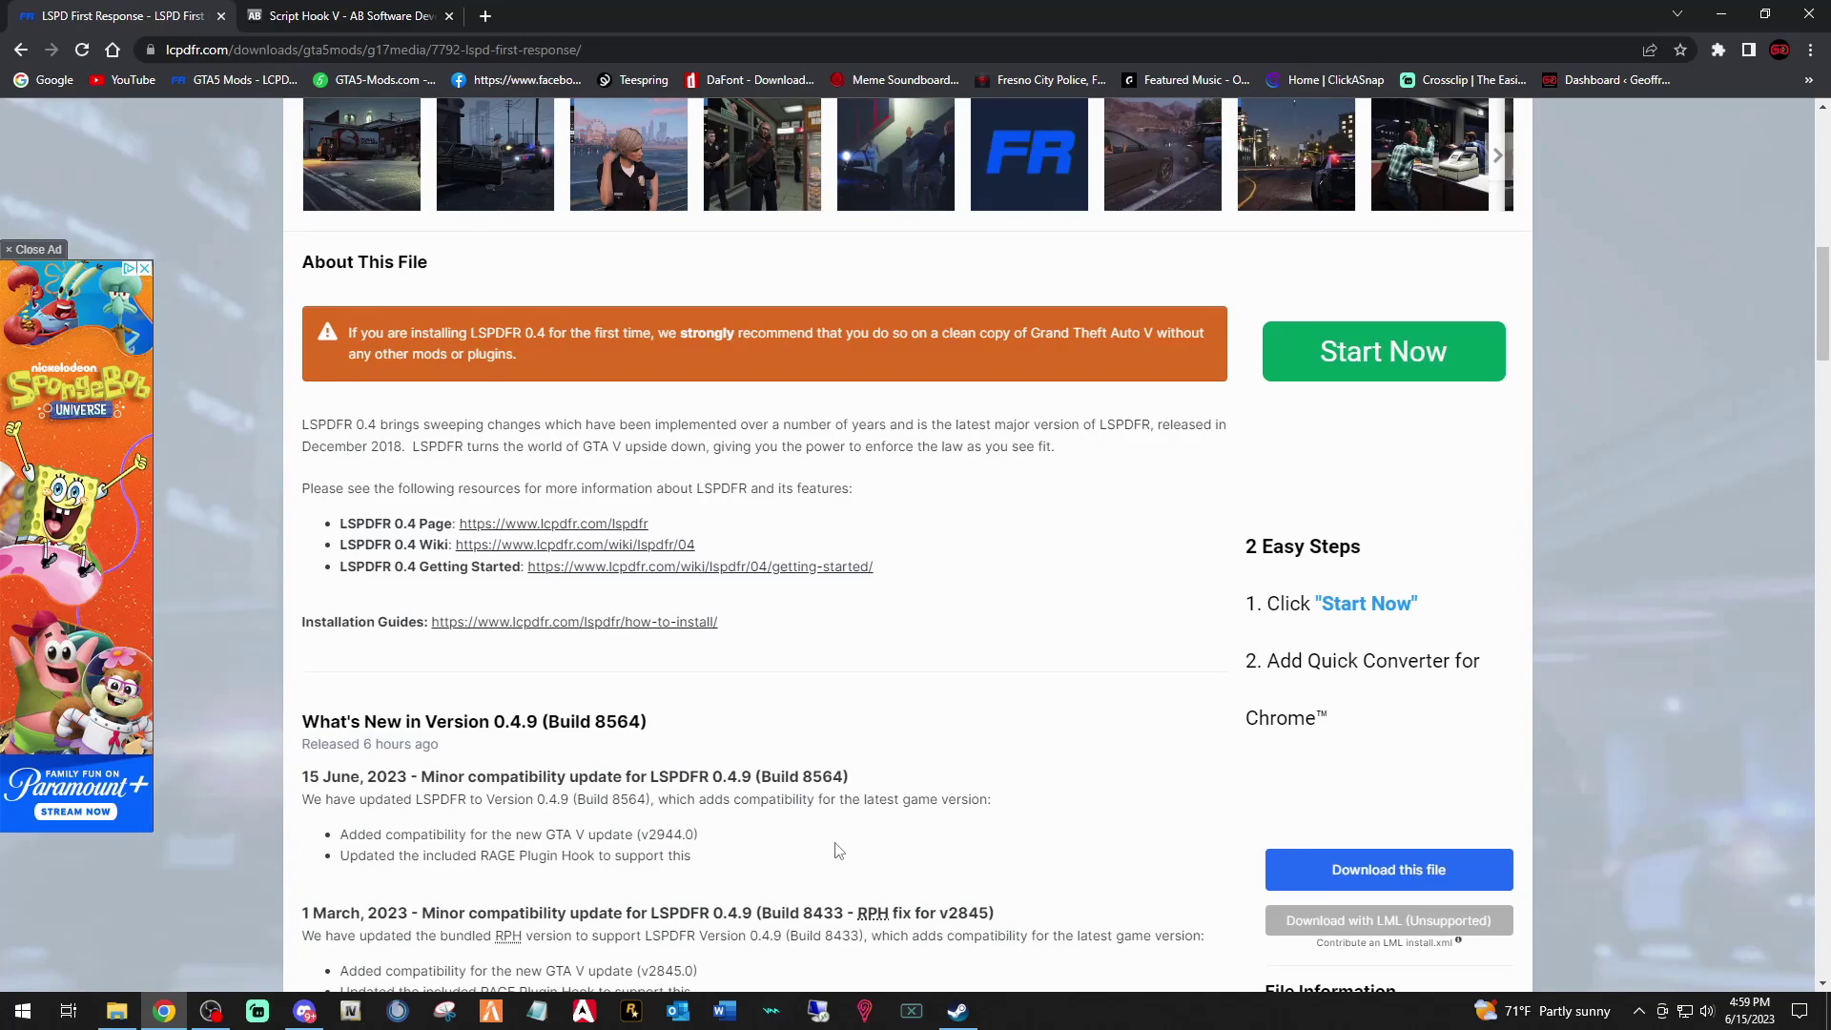
Step: Agree to the LSPD First Response download terms and download LSPDFR_049_8584_Manual_Install.zip
click(1339, 870)
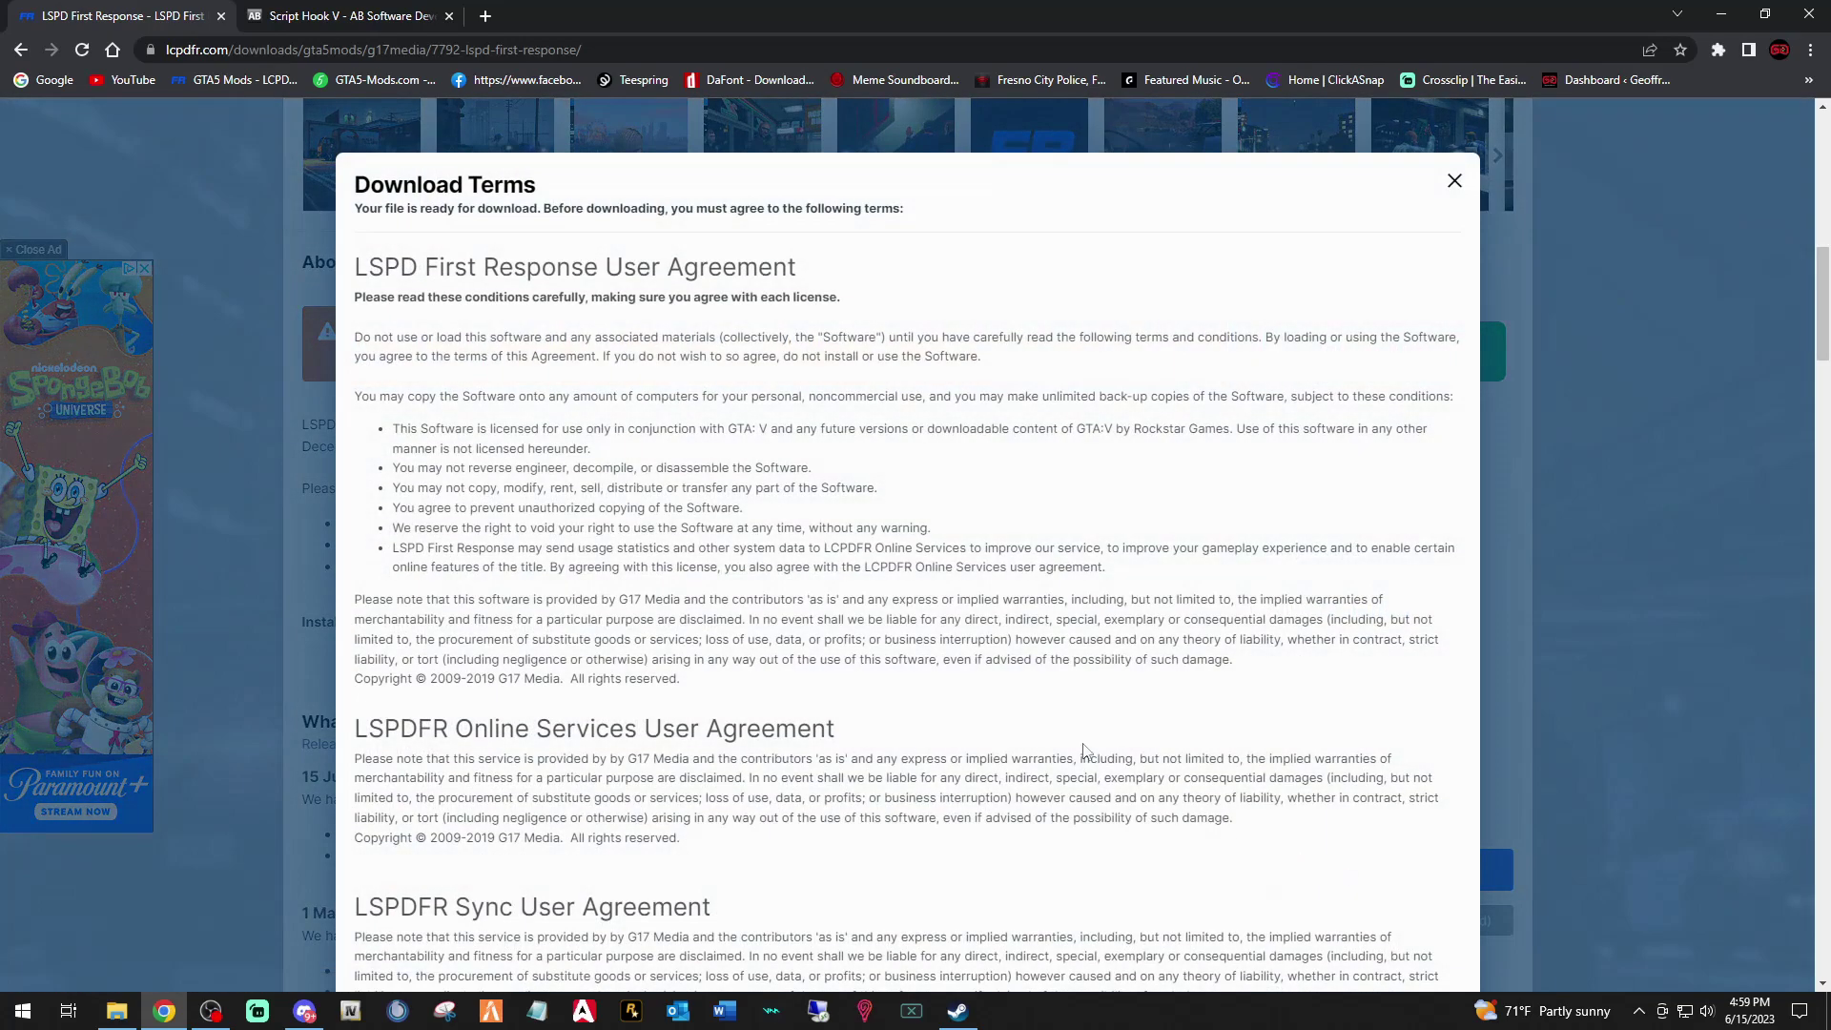
scroll(1087, 749, down, 15)
scroll(1106, 760, down, 5)
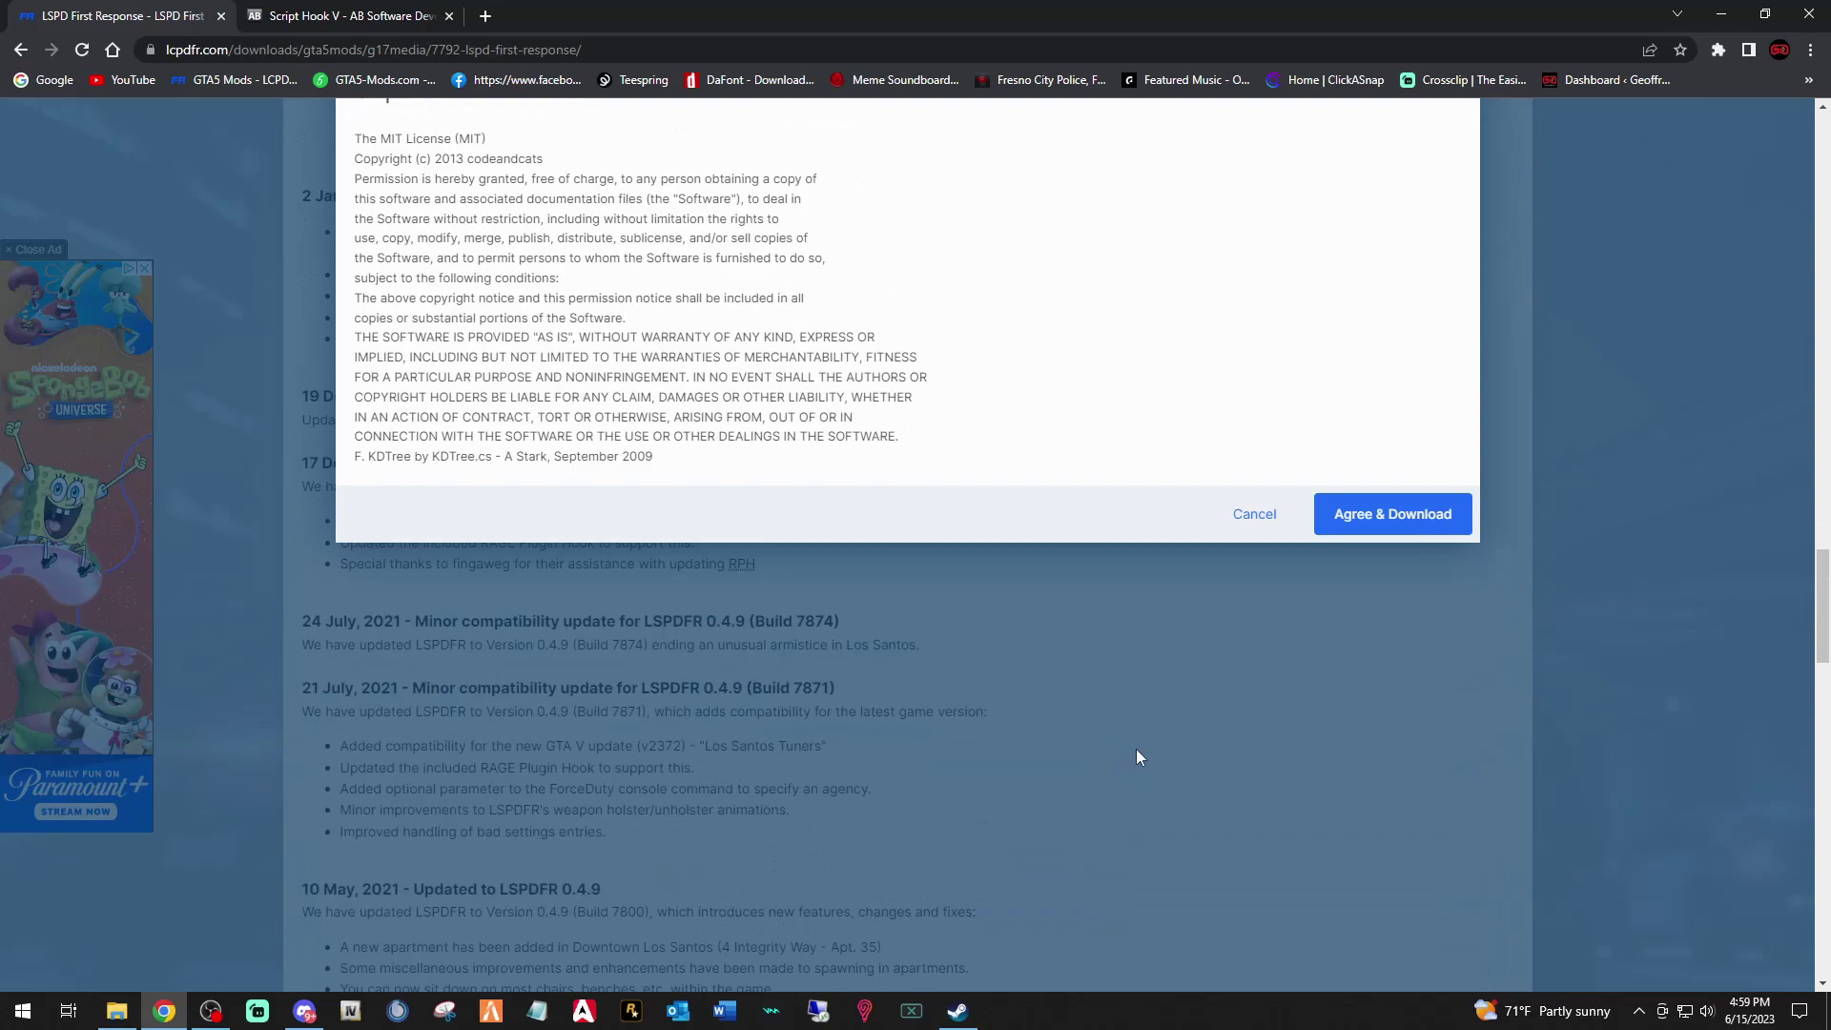
click(1380, 513)
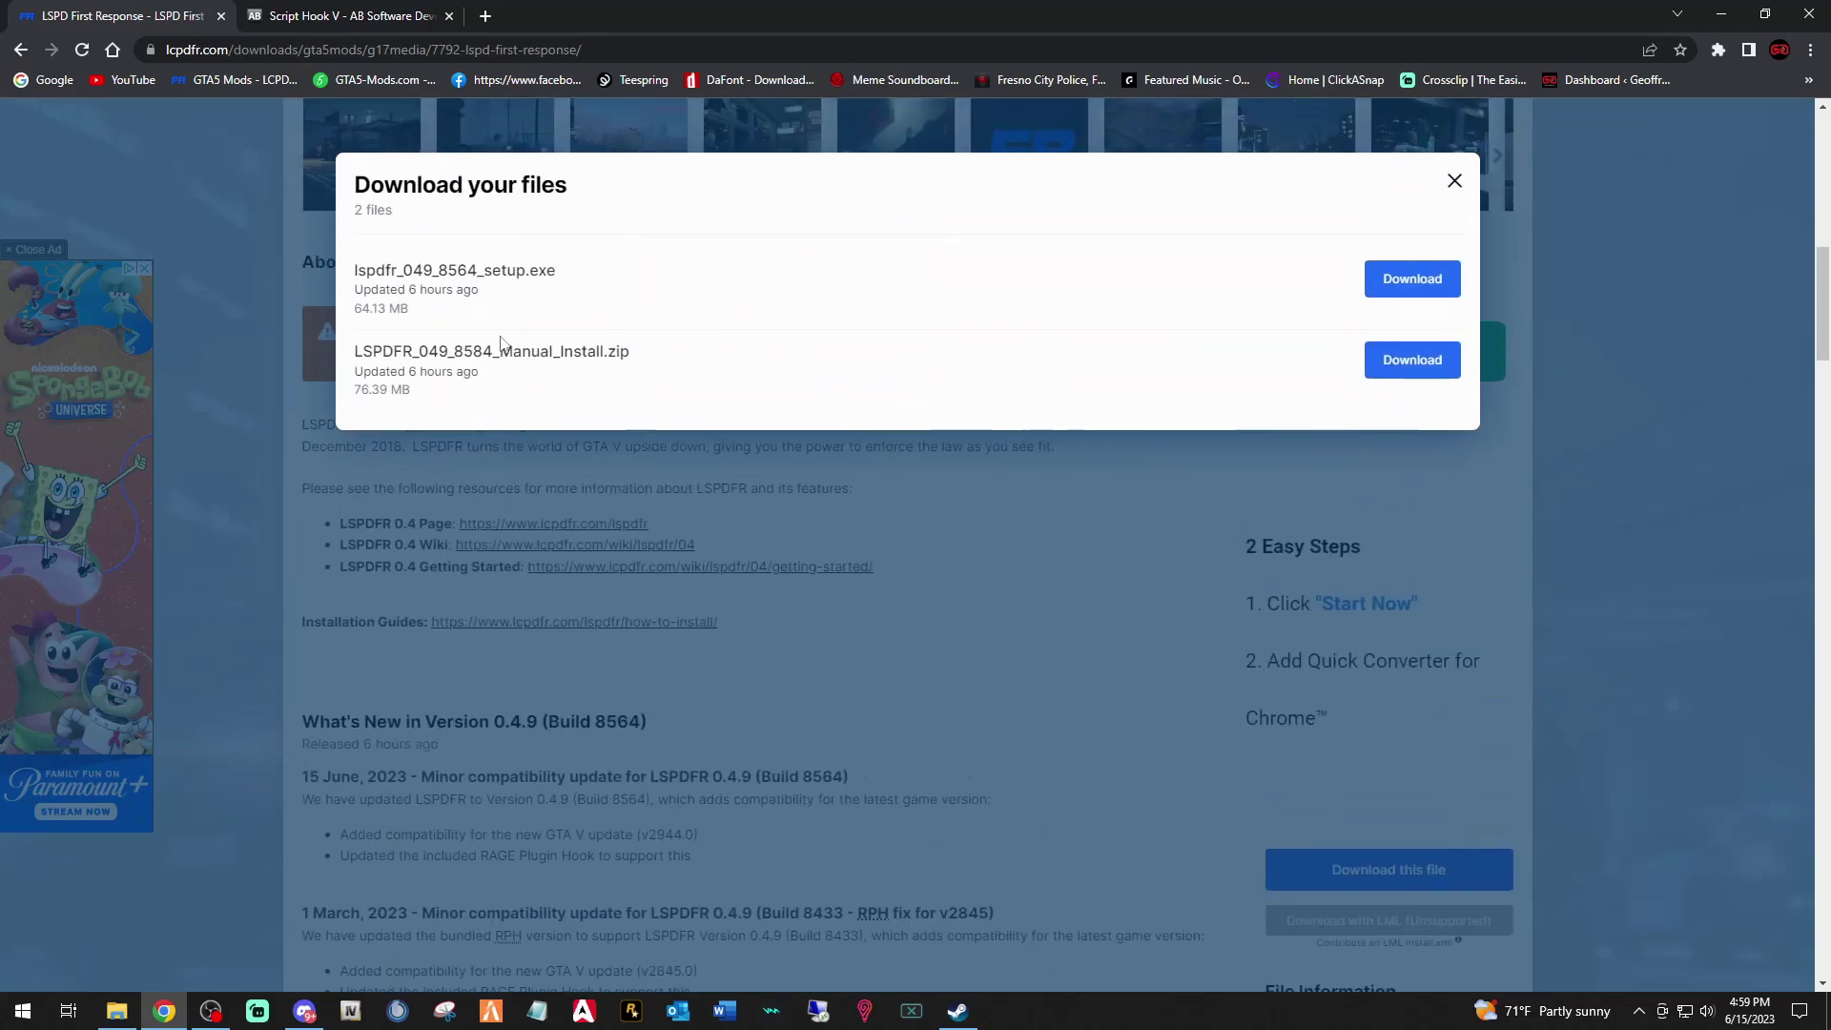
click(1415, 366)
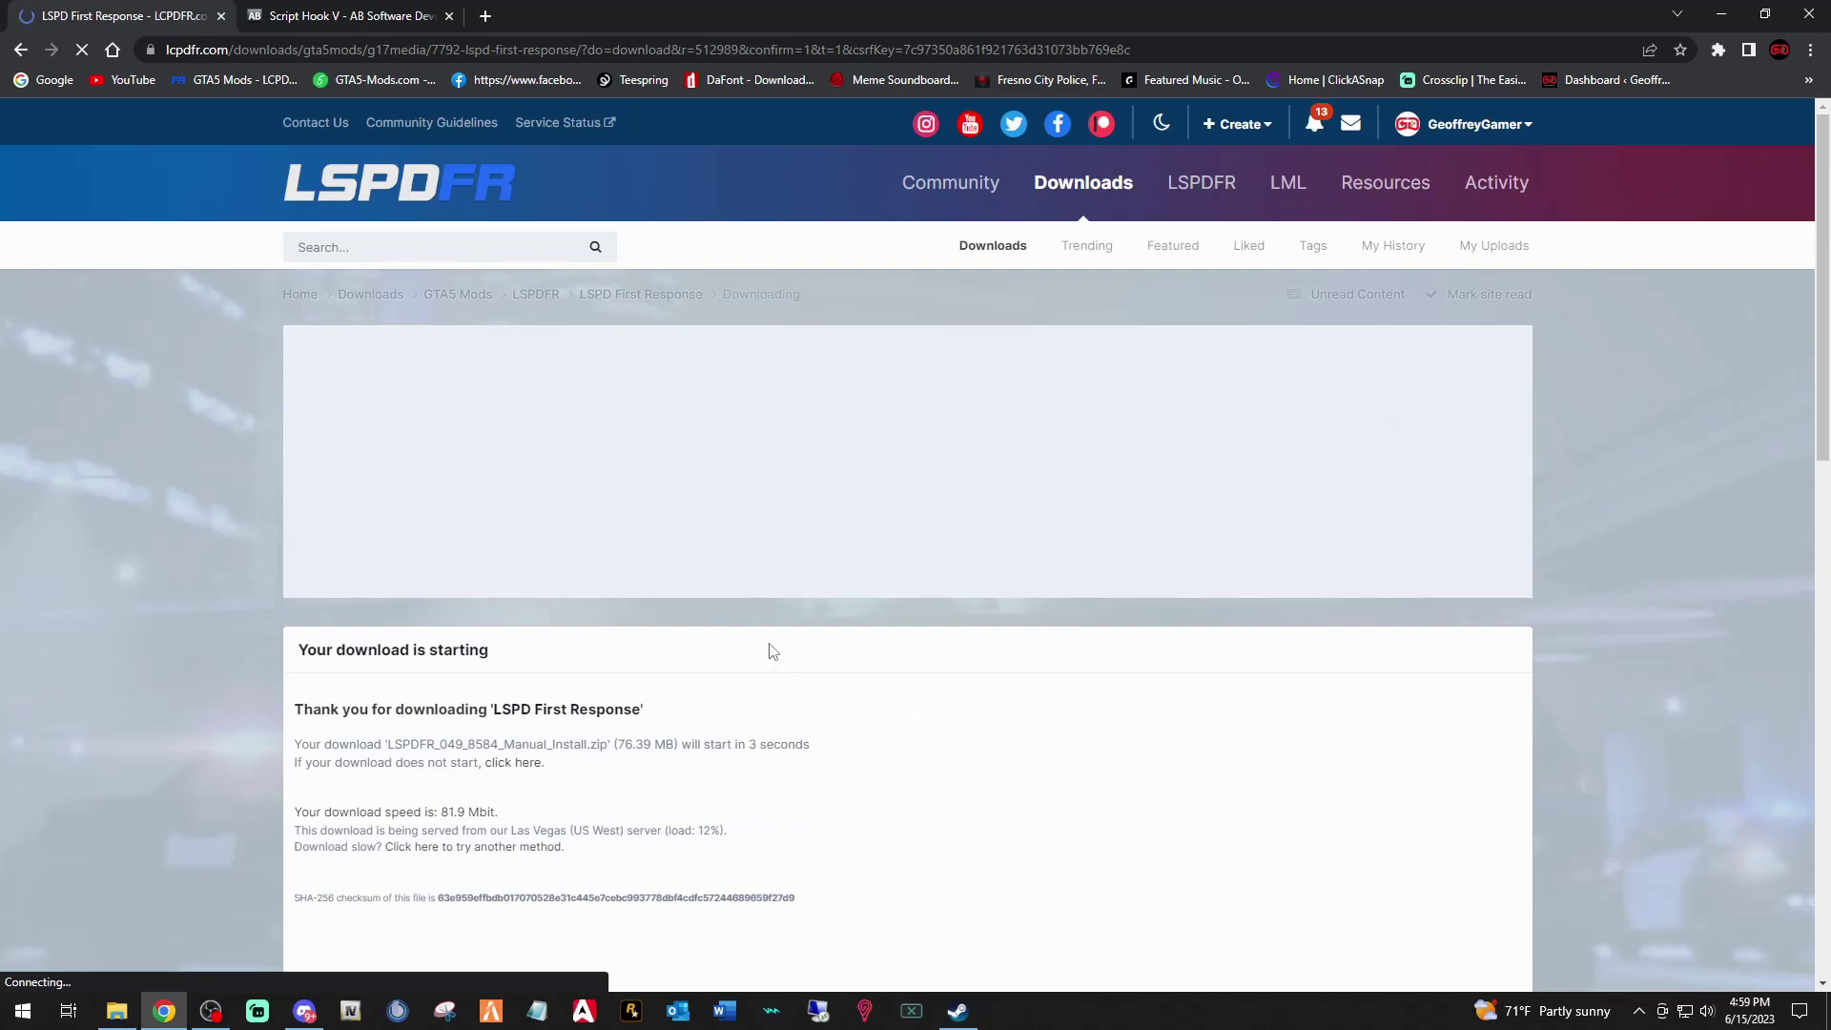
Step: Download Script Hook V v1.0.2944.0 from the AB Software Development page, then minimize the opened archives and the browser
click(352, 16)
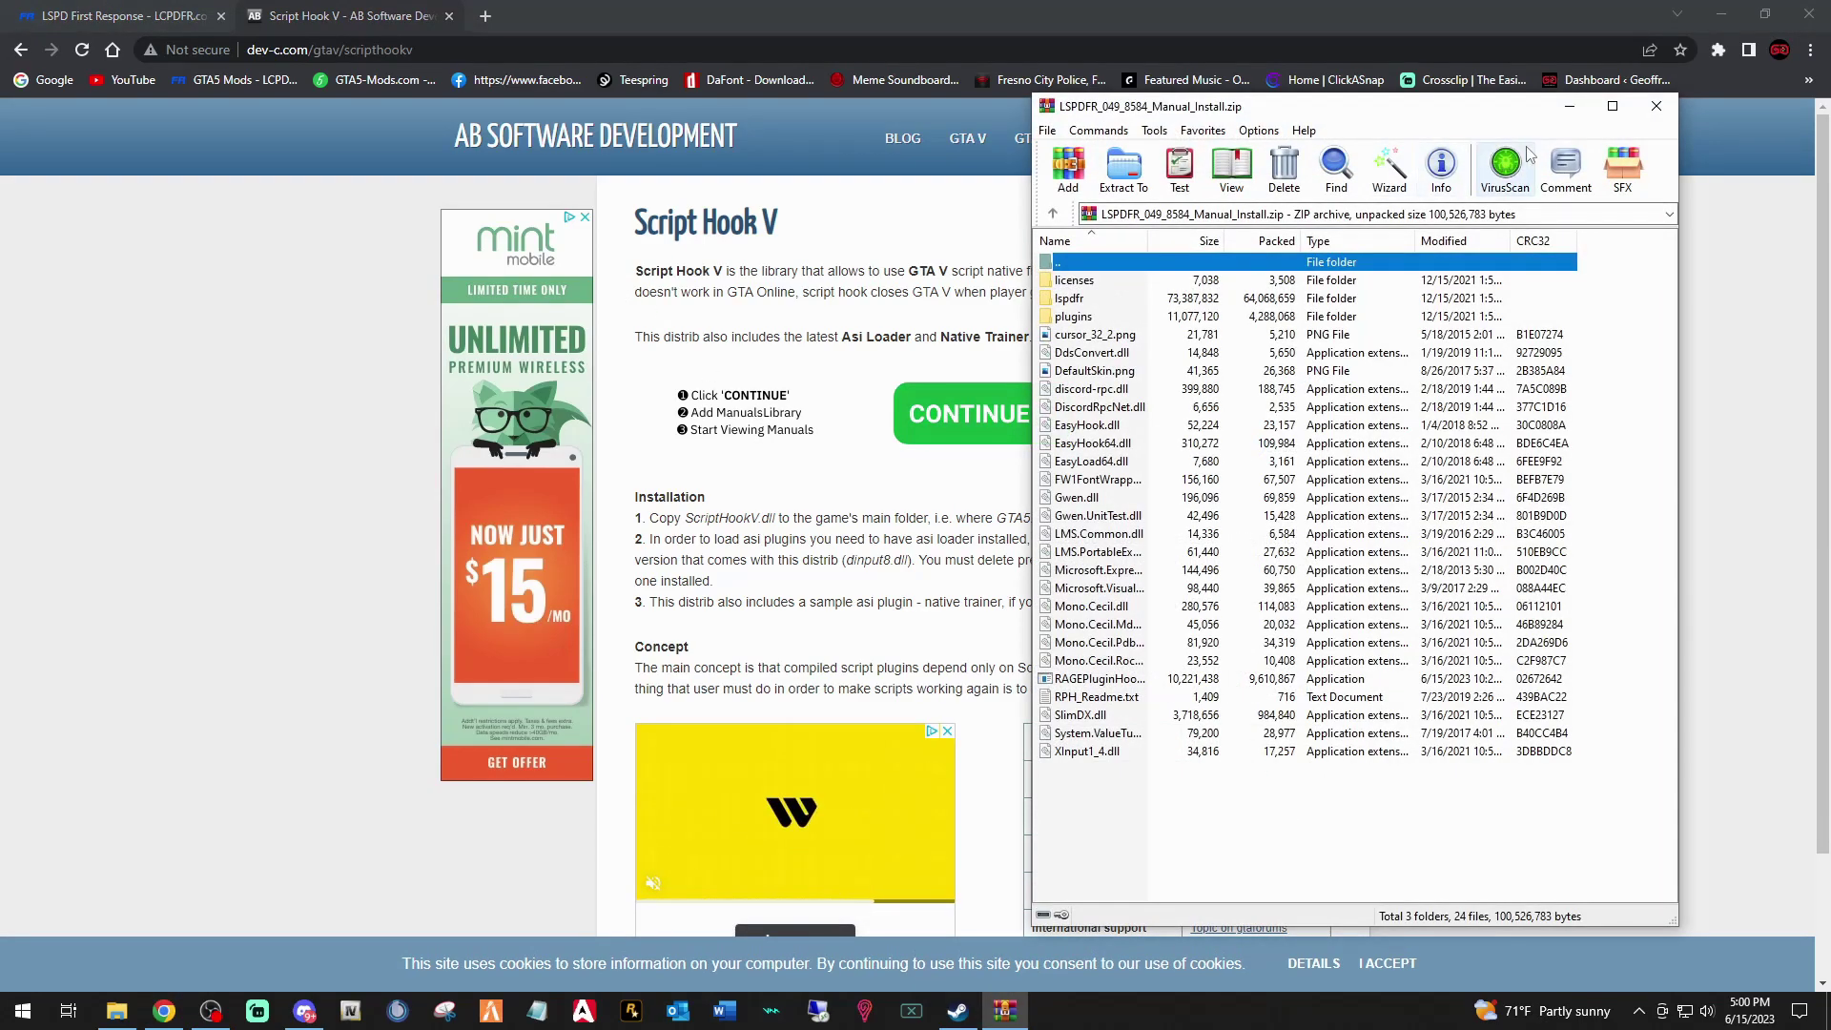
click(1570, 106)
drag(1241, 779, 1215, 780)
click(1279, 784)
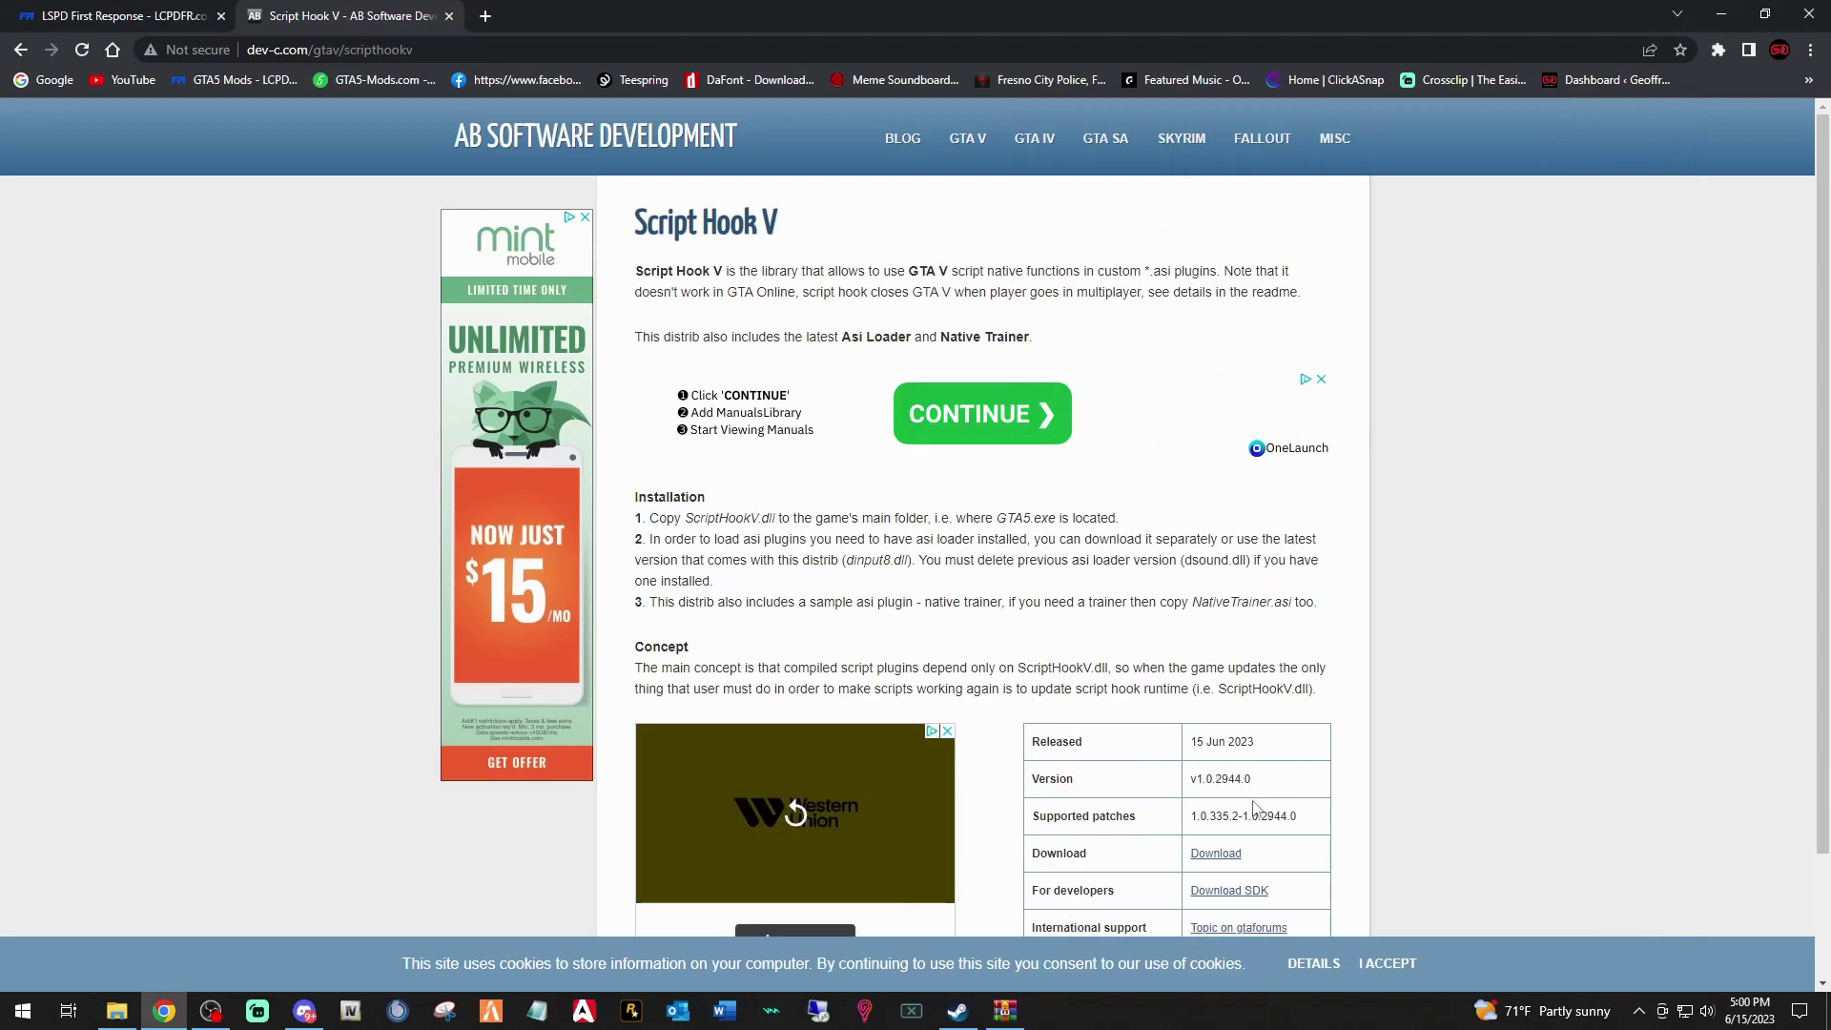
click(1219, 856)
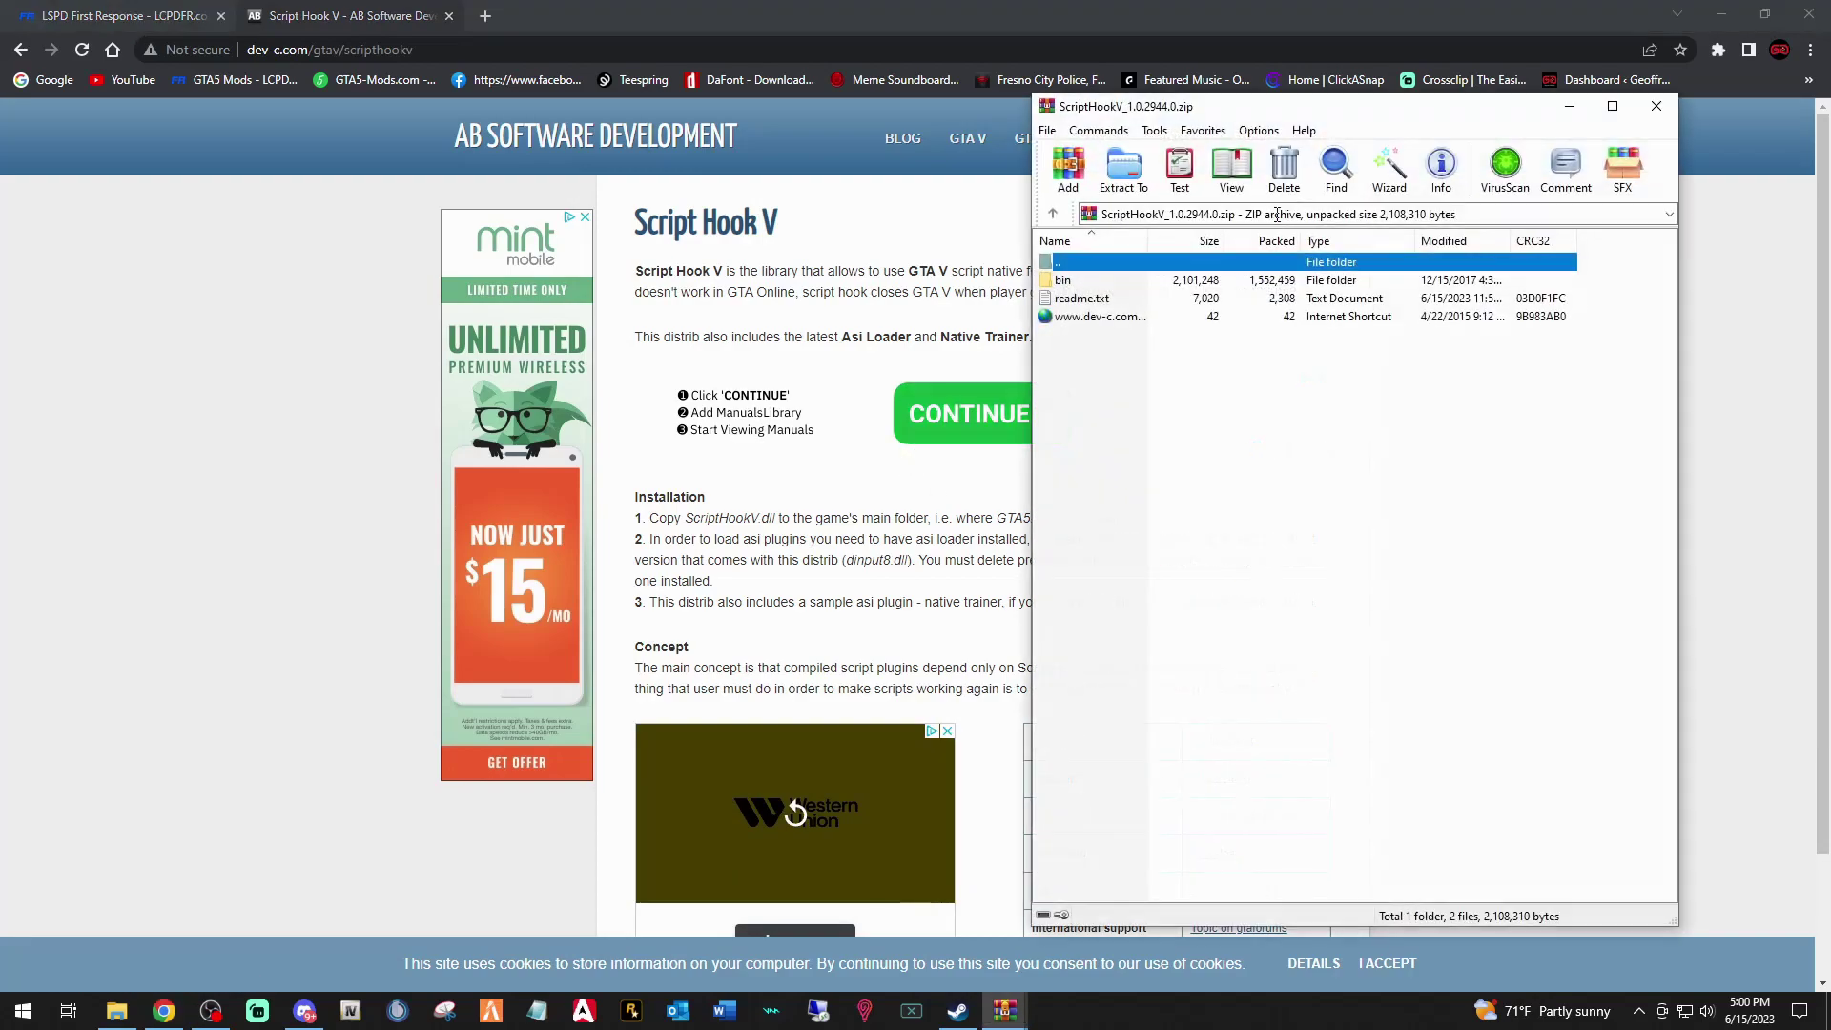
click(1568, 110)
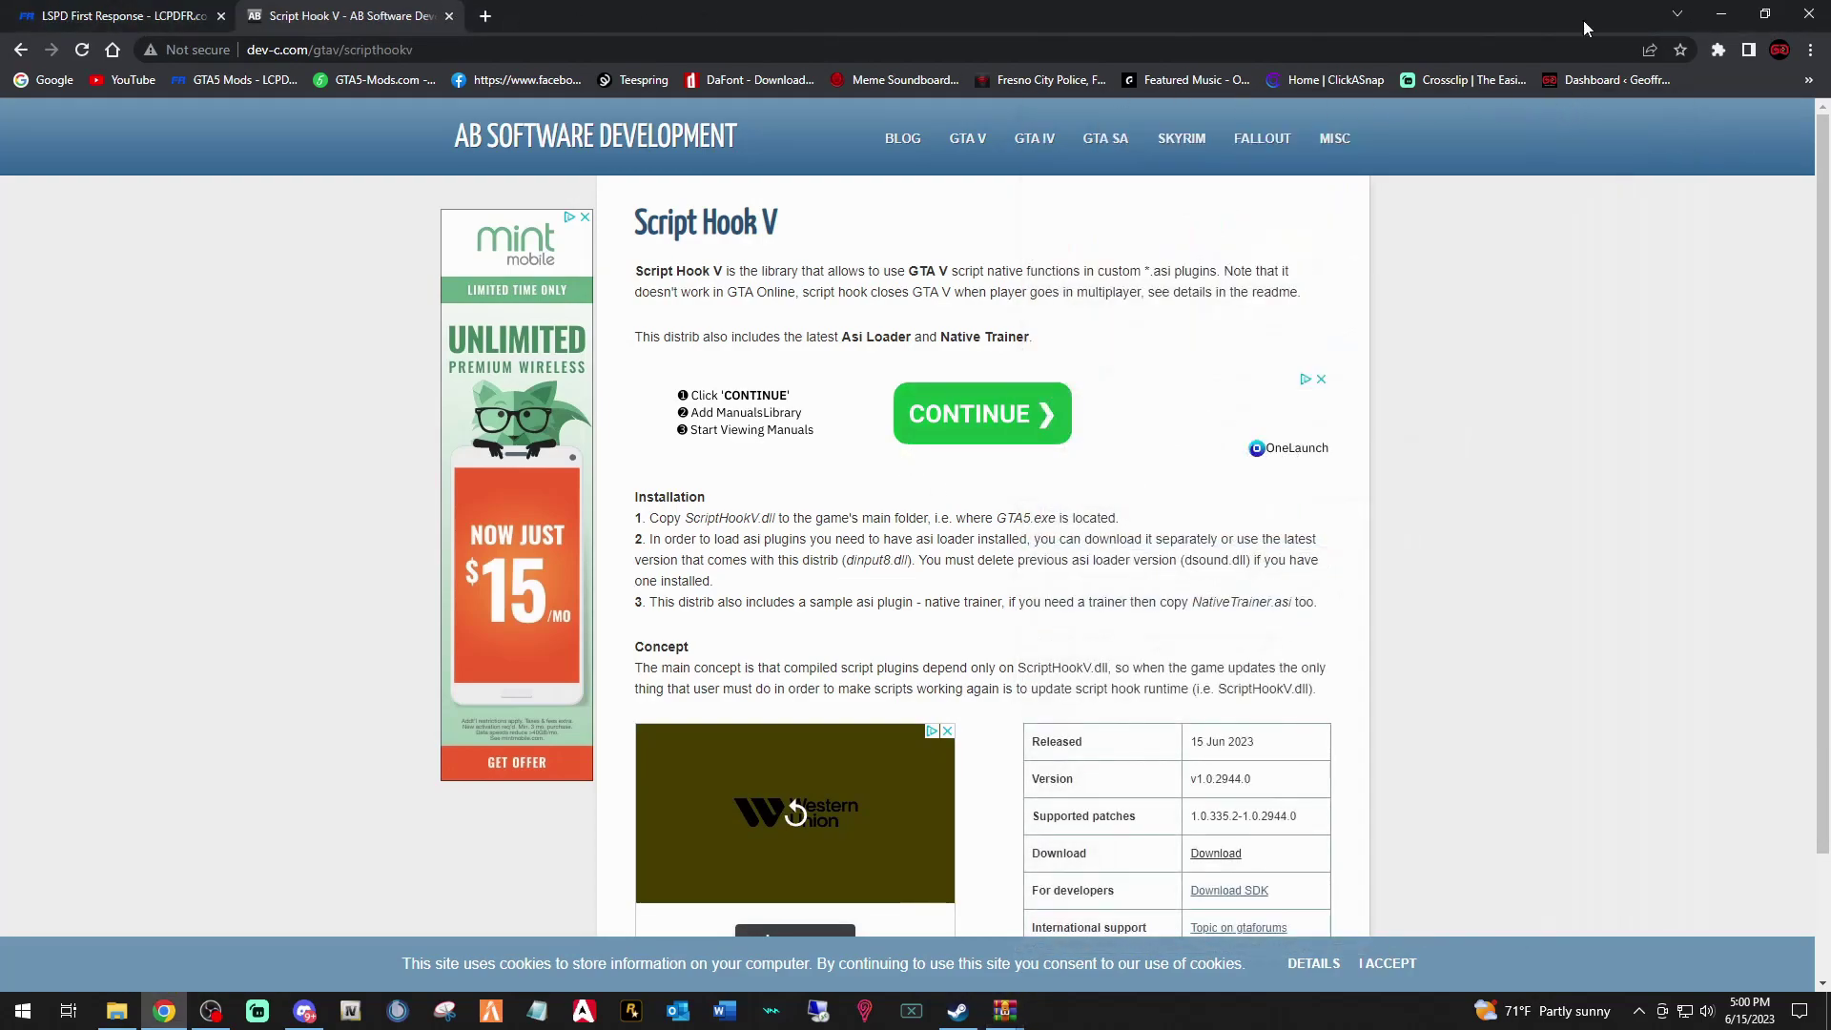
click(1720, 13)
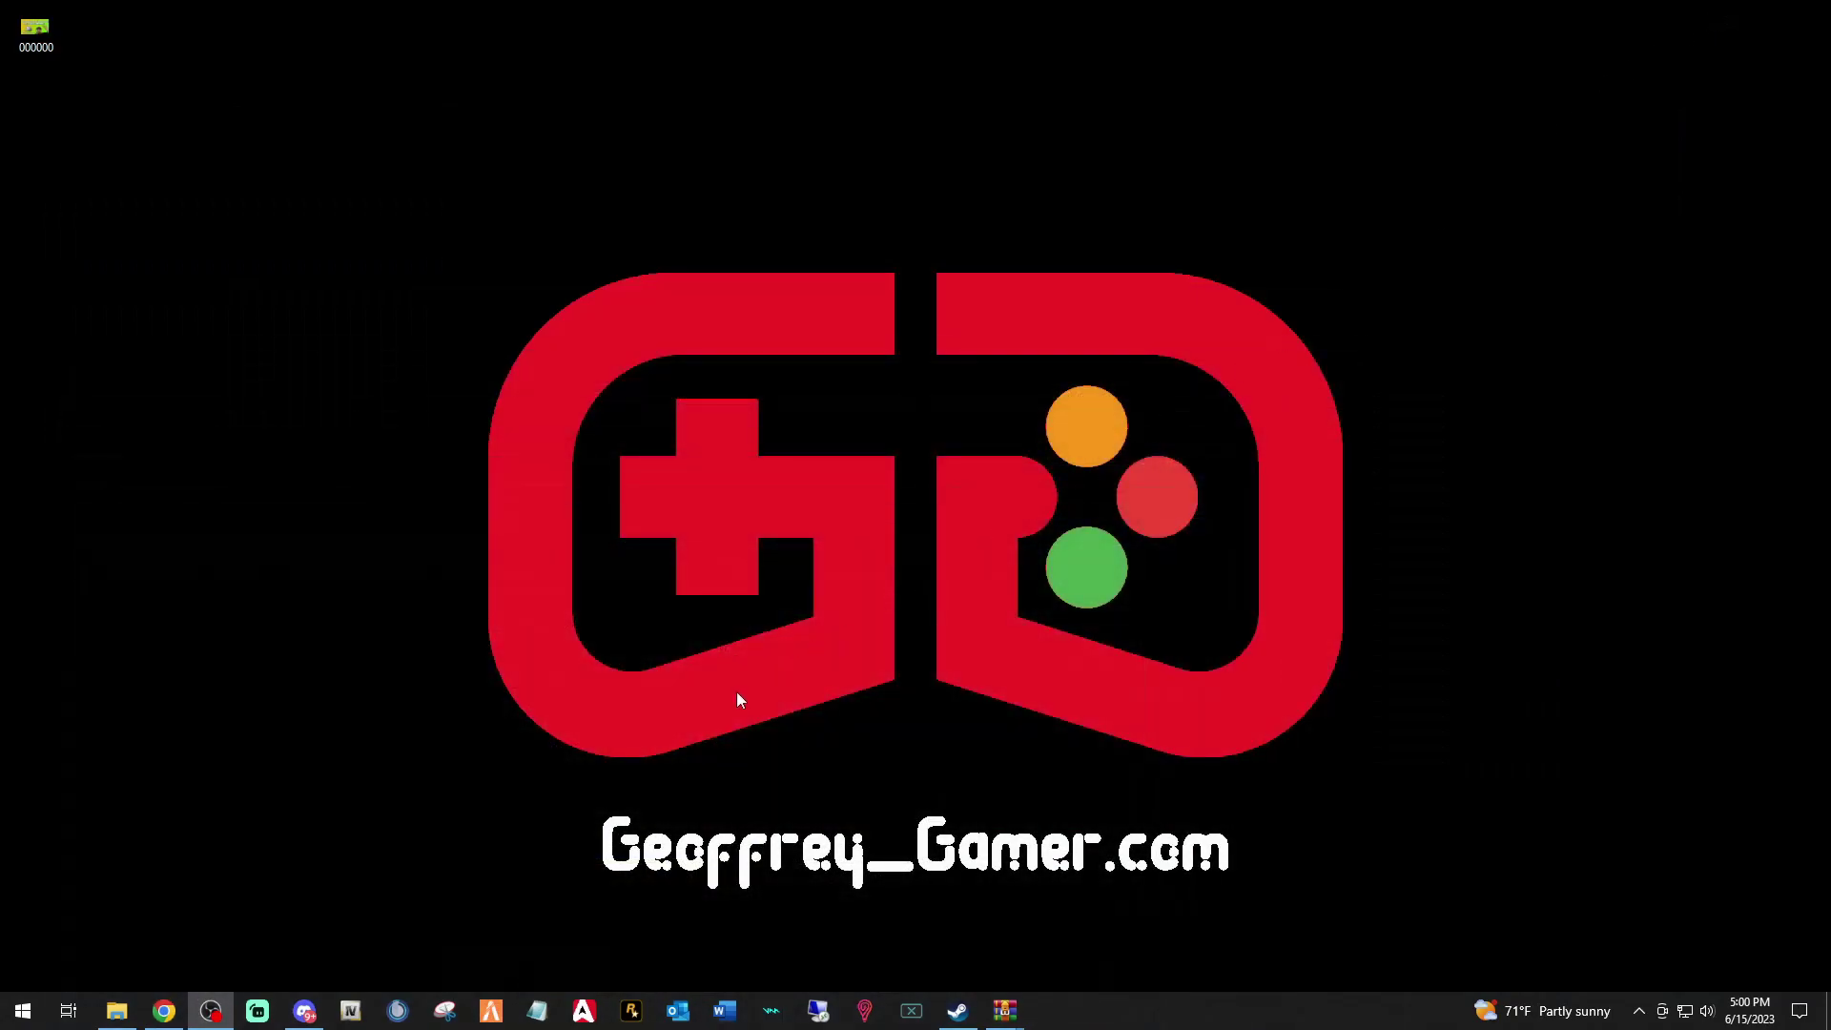
Step: Open the lspdfr folder in the Grand Theft Auto V directory and review the key bindings in the keys configuration file, closing it when done
click(116, 1010)
drag(1072, 69, 864, 85)
scroll(715, 425, up, 1)
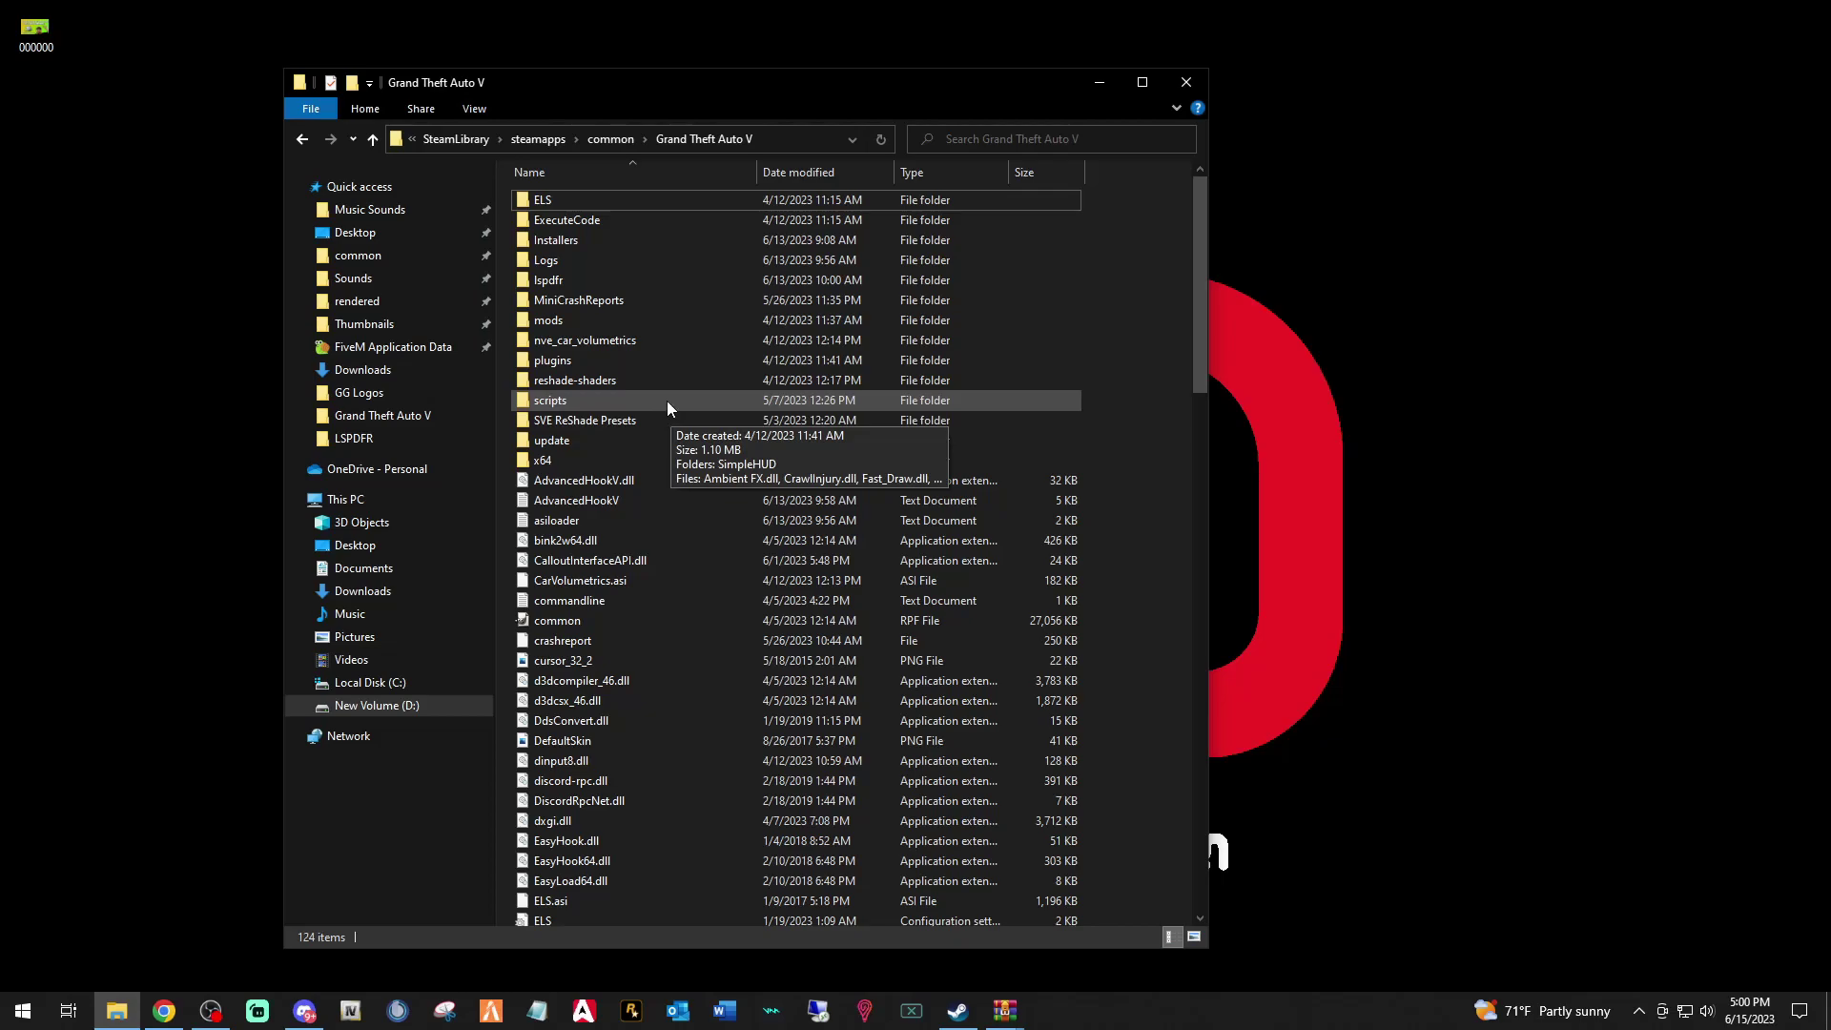
double_click(557, 283)
click(546, 261)
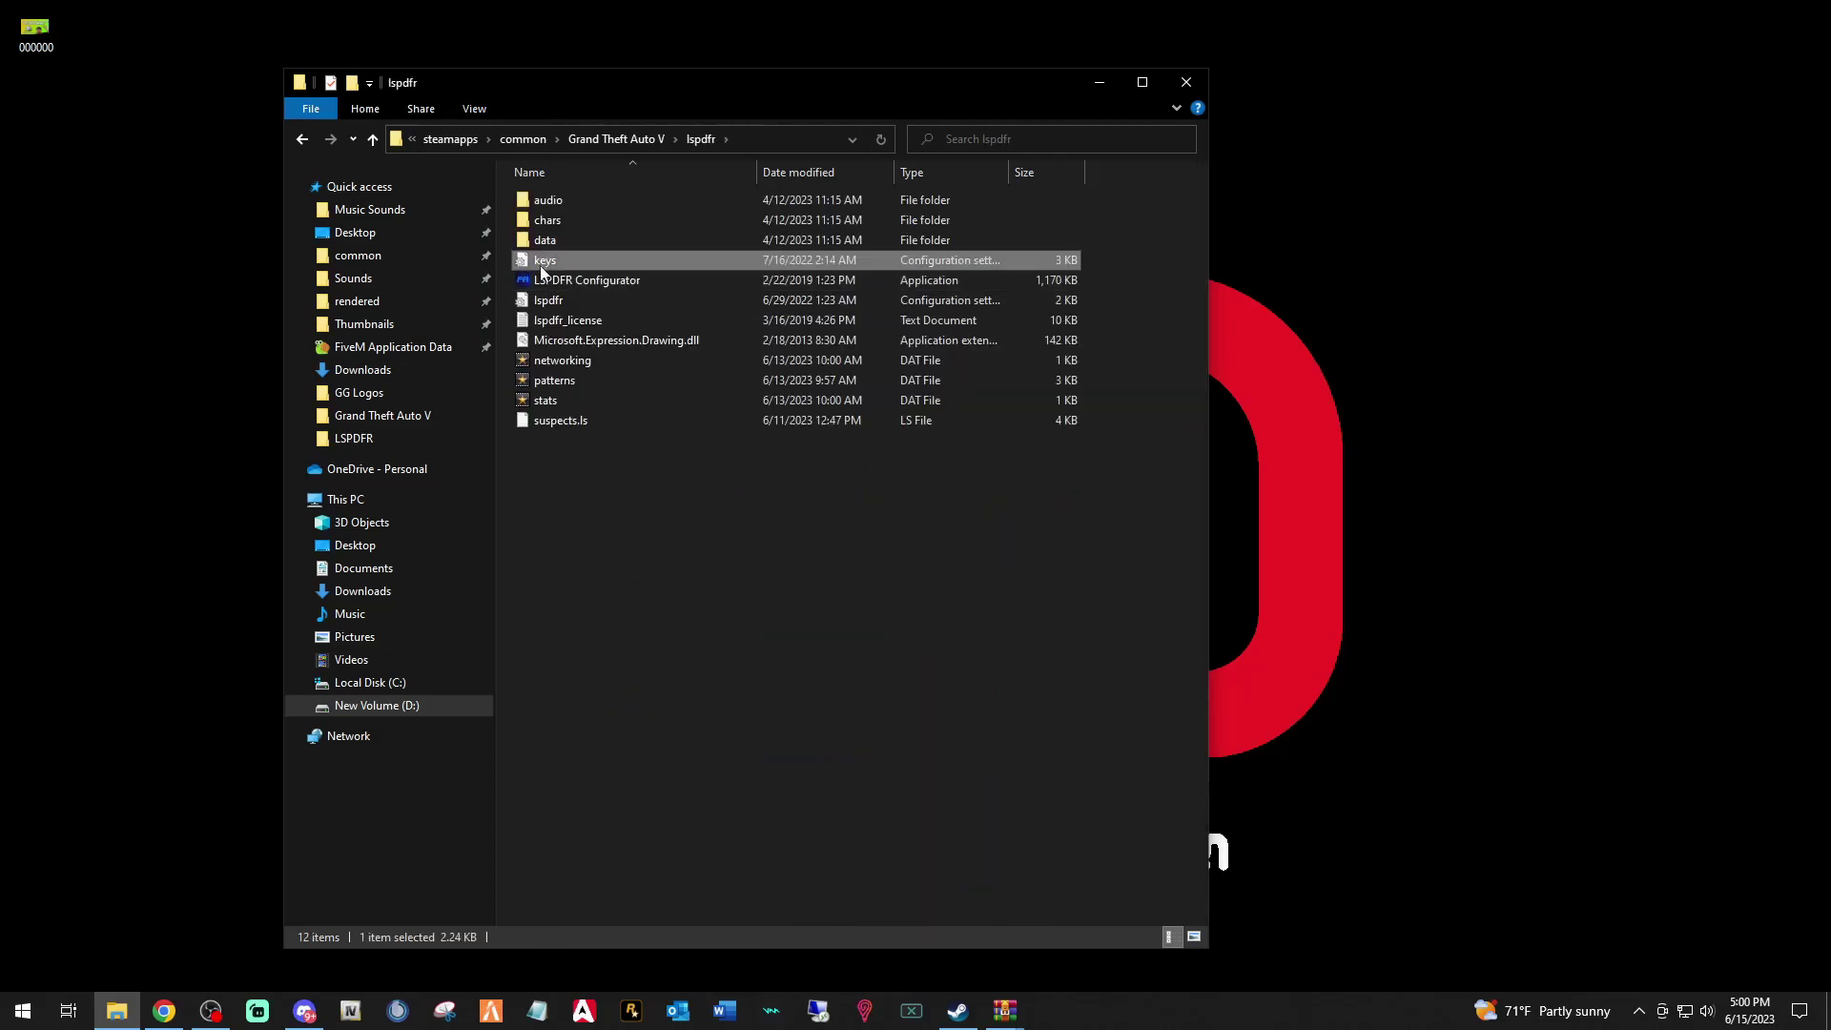
click(546, 301)
double_click(545, 263)
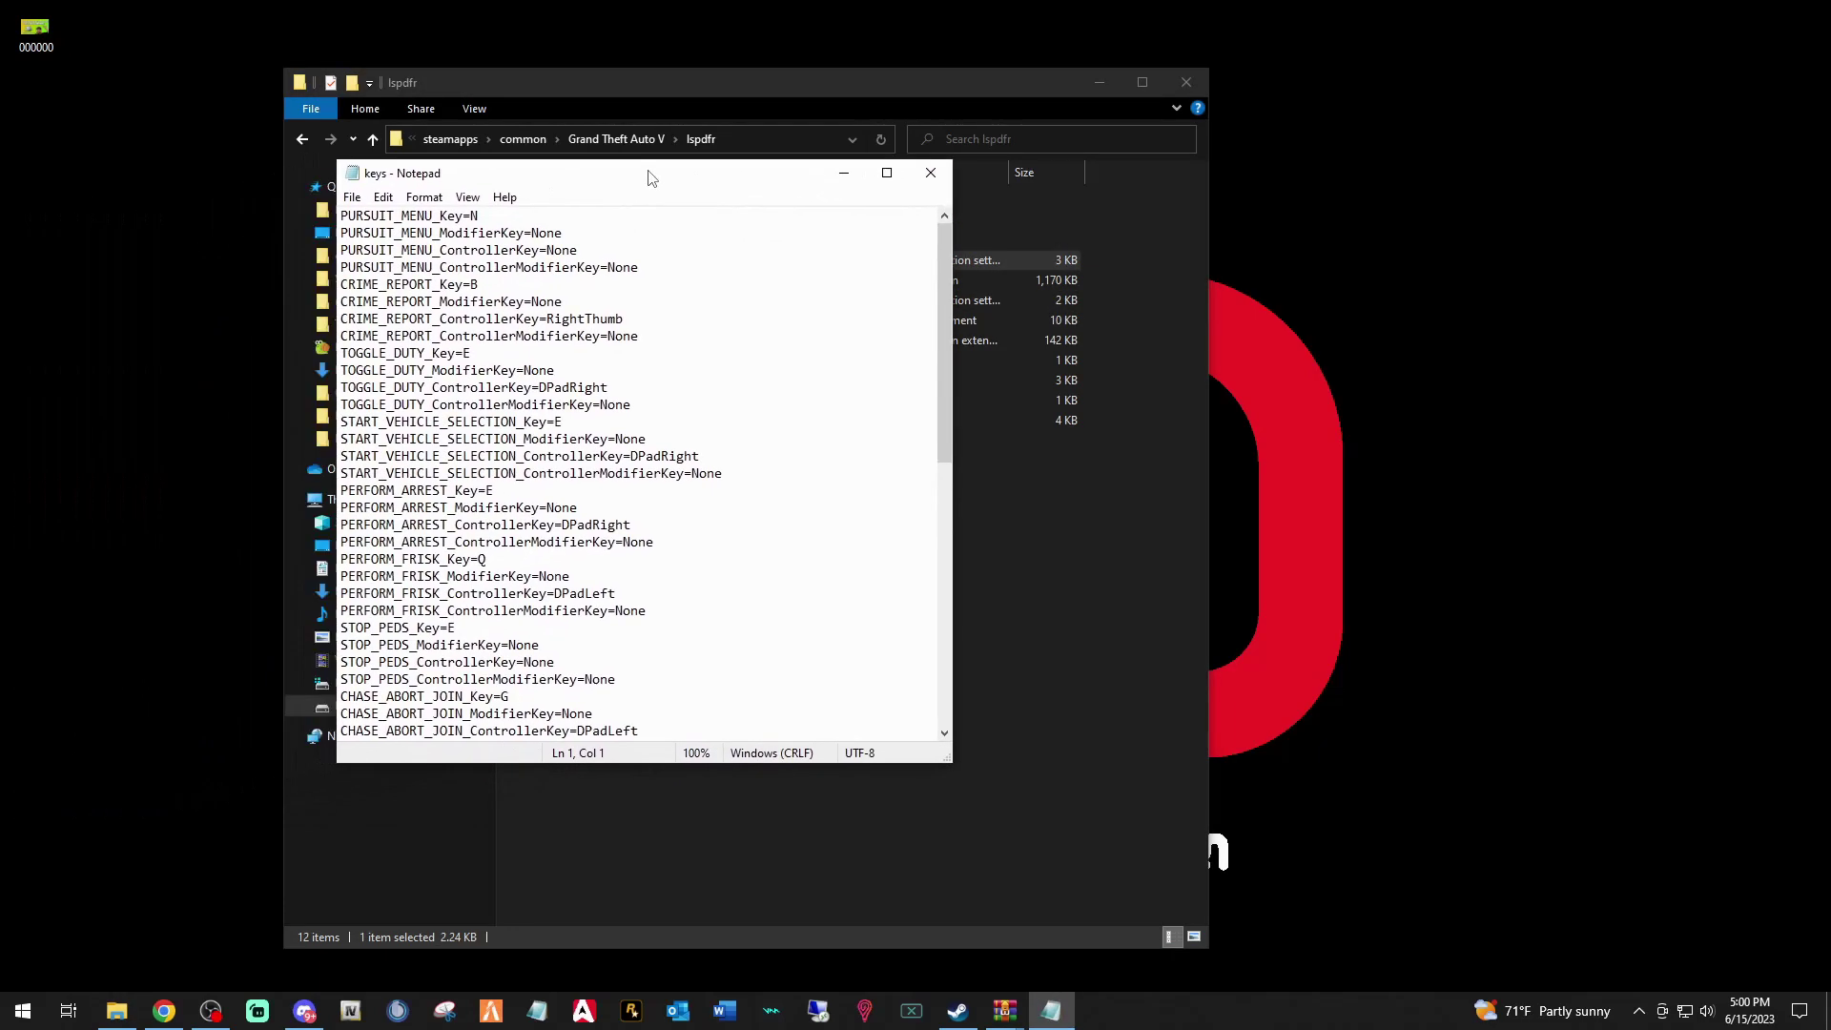
scroll(535, 310, down, 10)
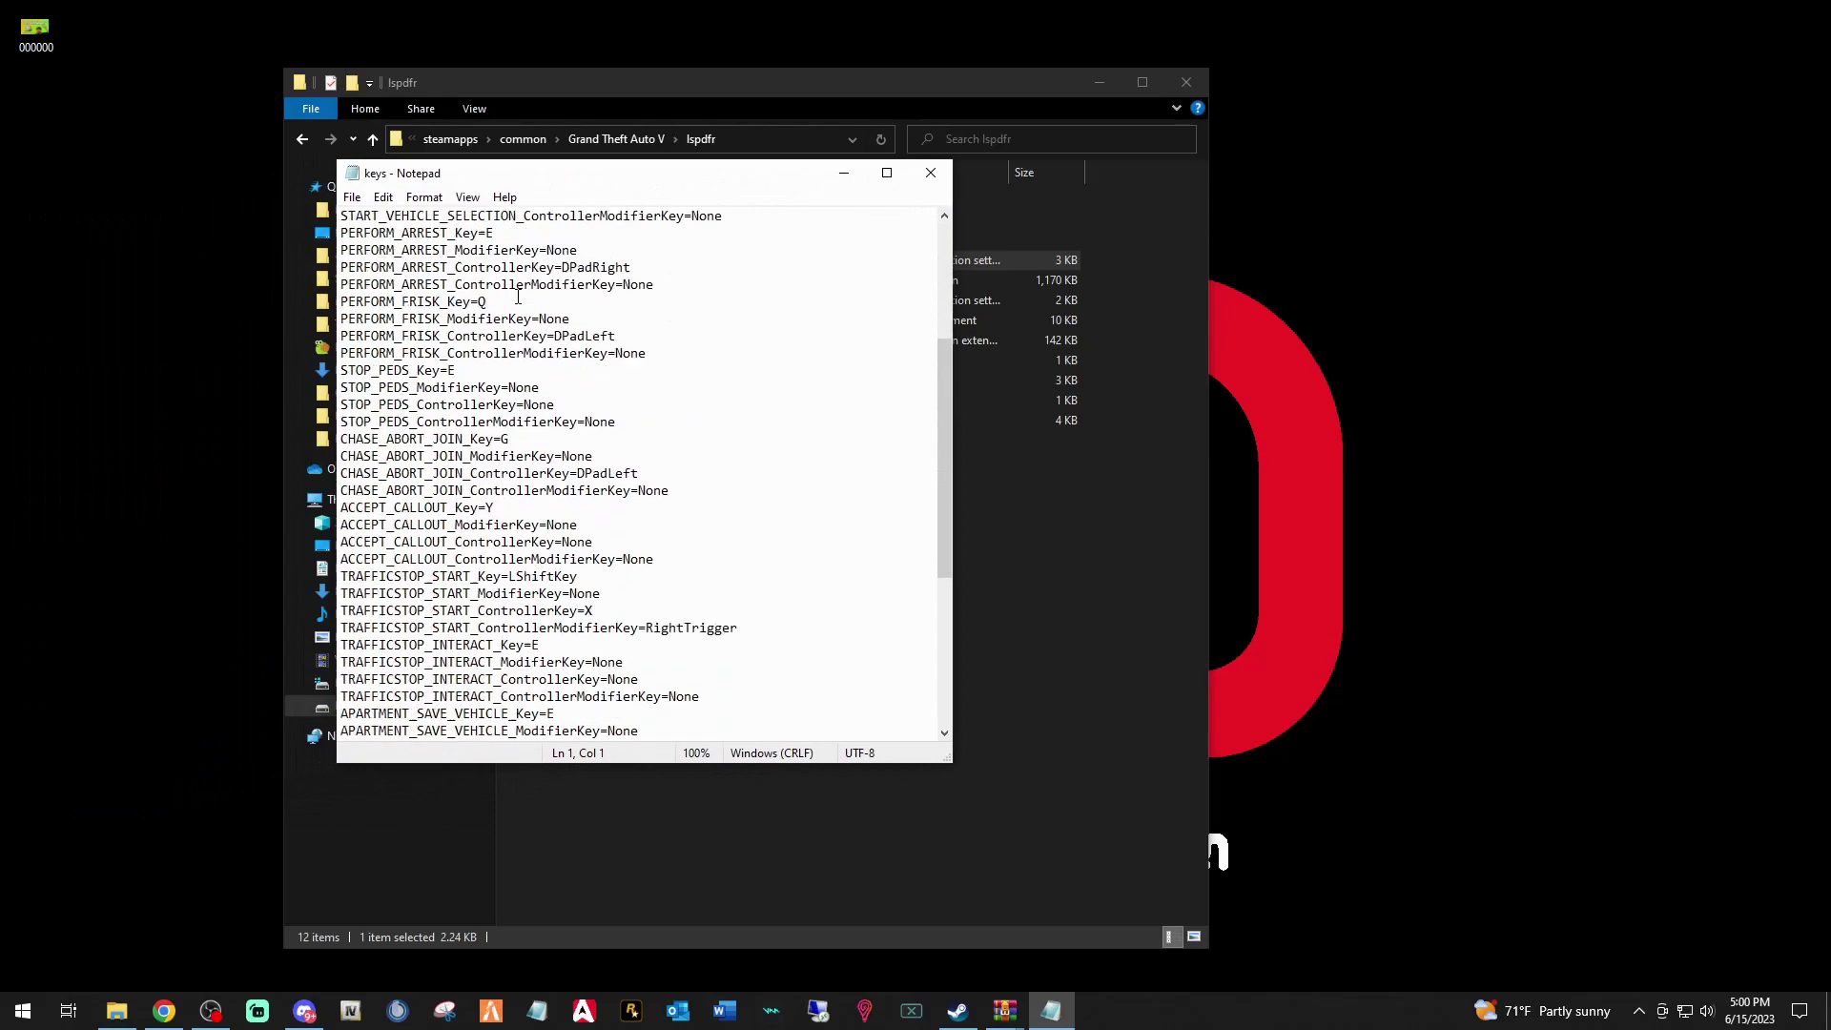
scroll(521, 307, down, 2)
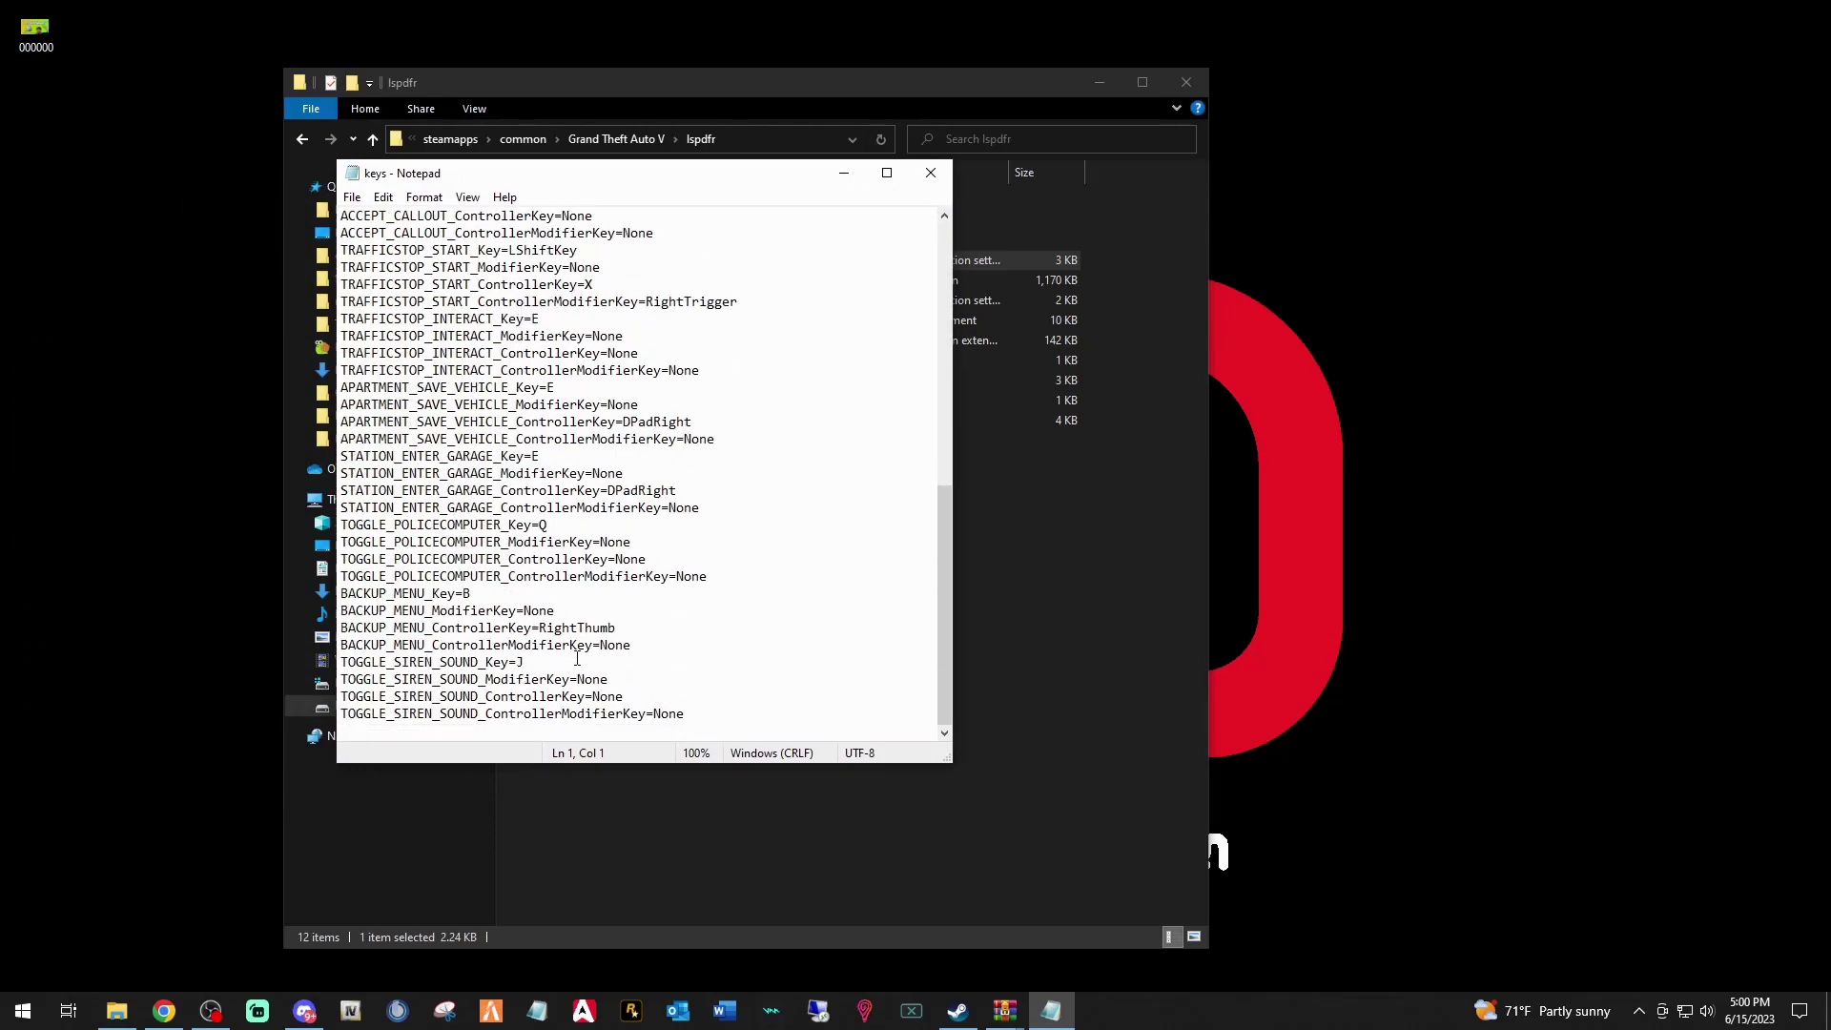
scroll(557, 704, up, 11)
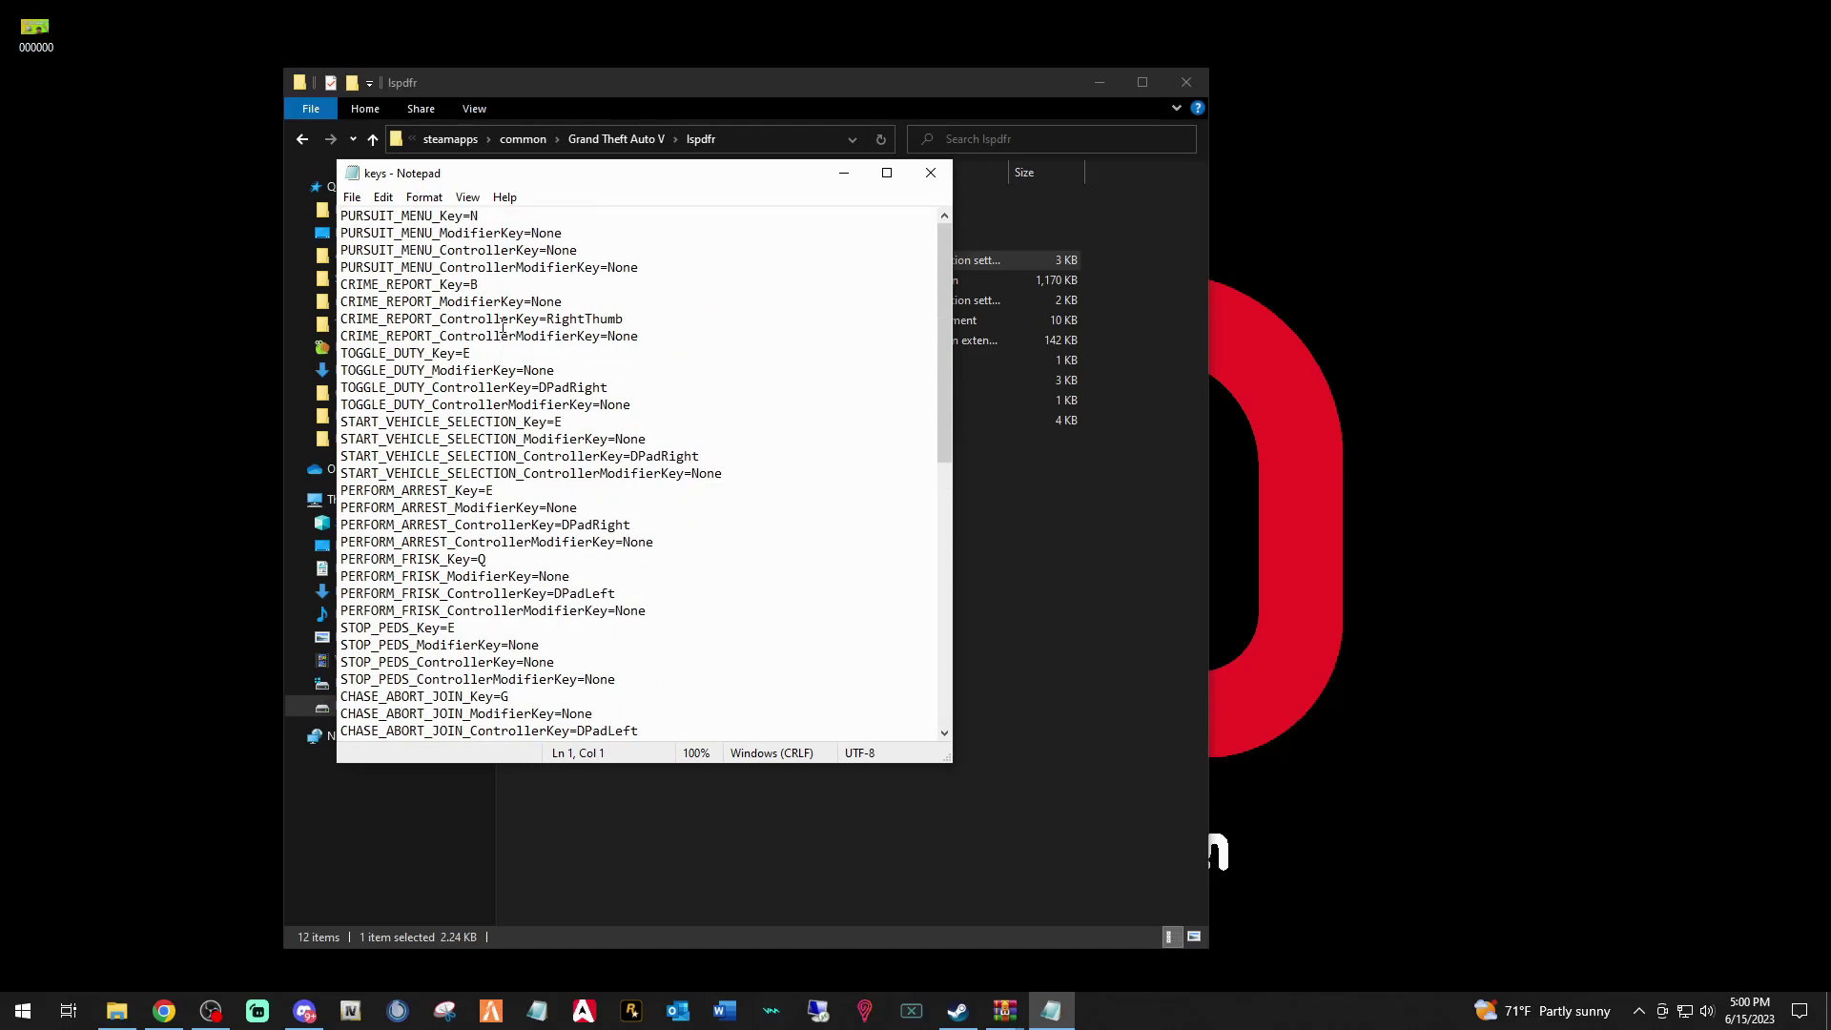
click(930, 173)
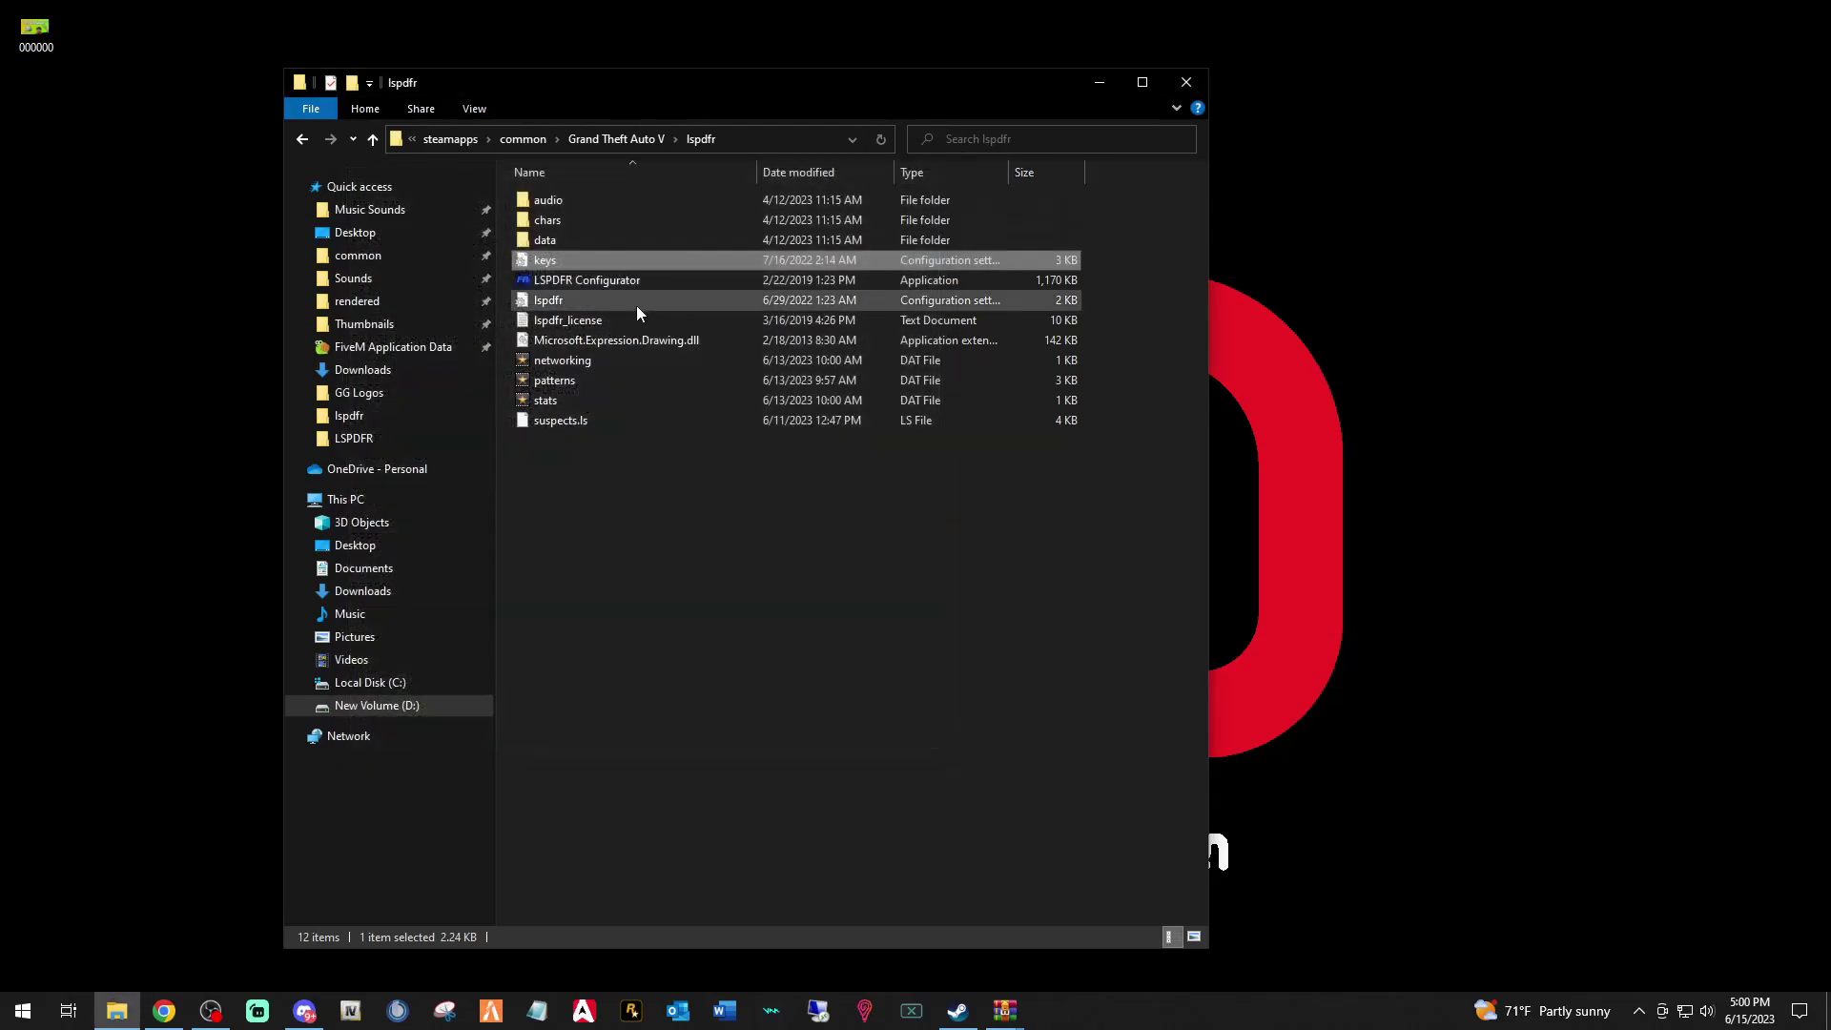
Step: Review the settings in the lspdfr configuration file, close it and return to the Grand Theft Auto V folder
double_click(566, 304)
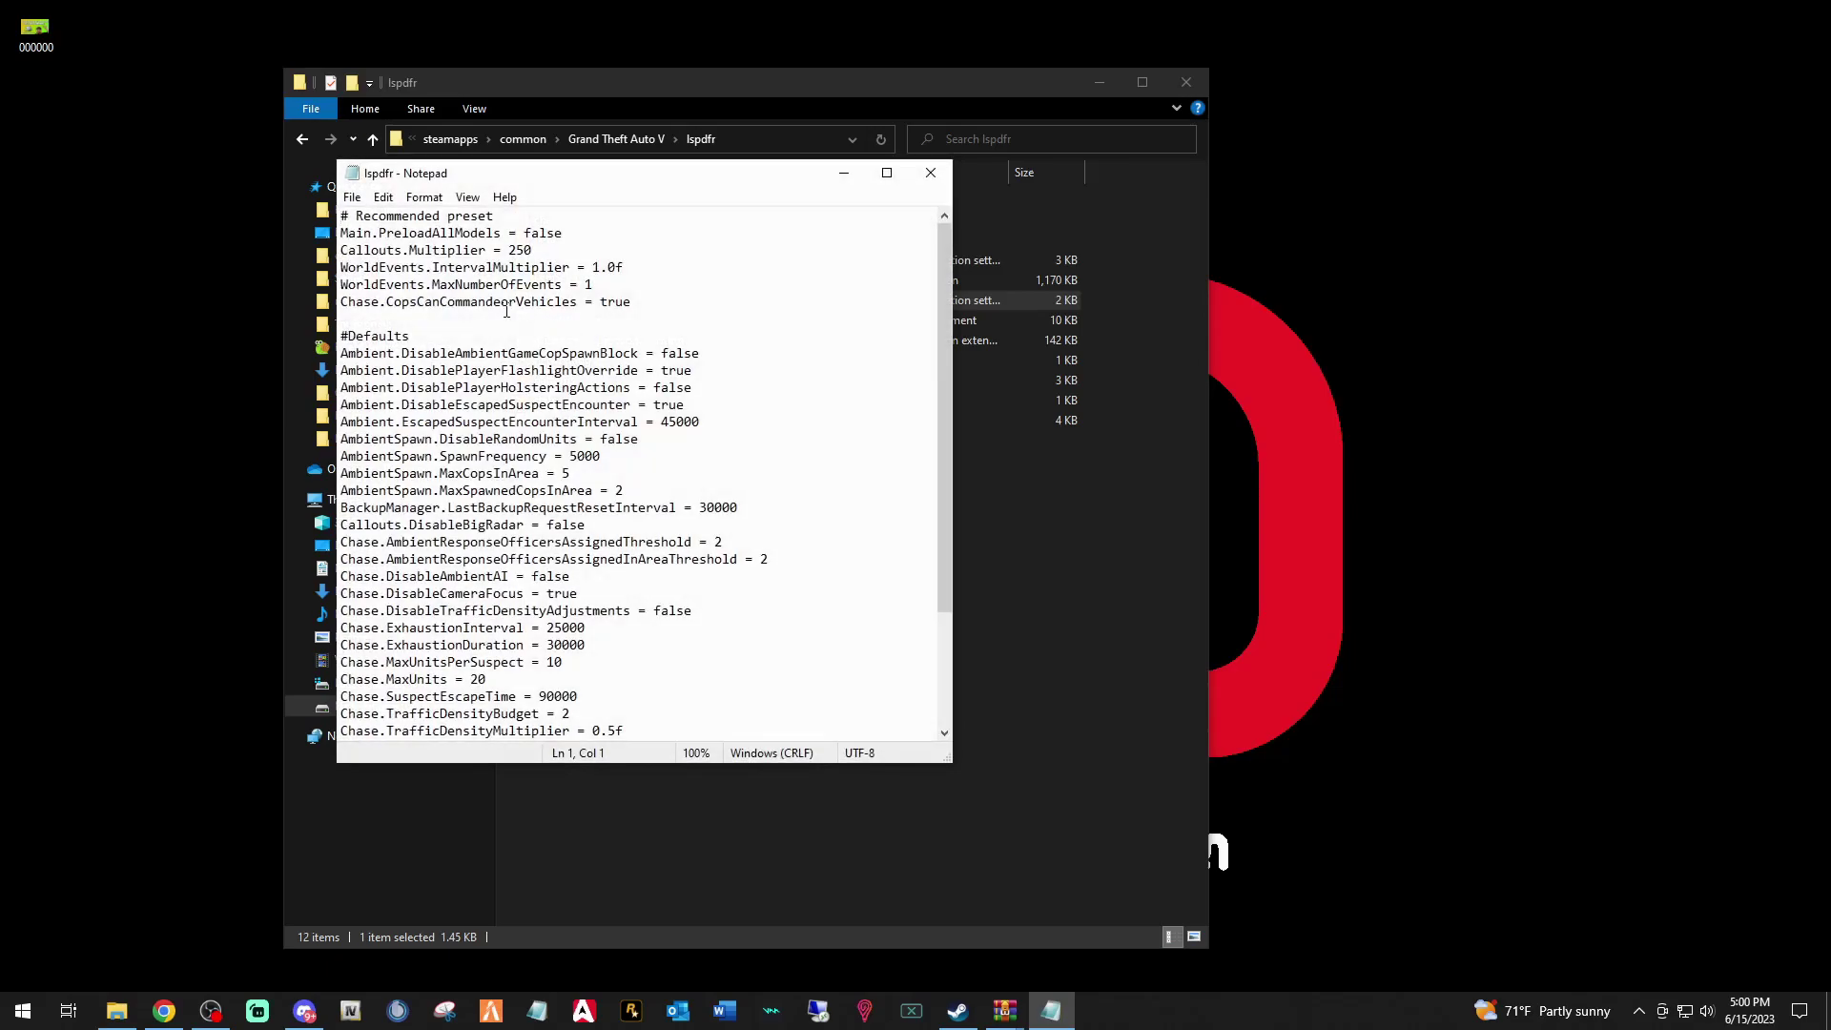
scroll(501, 331, down, 3)
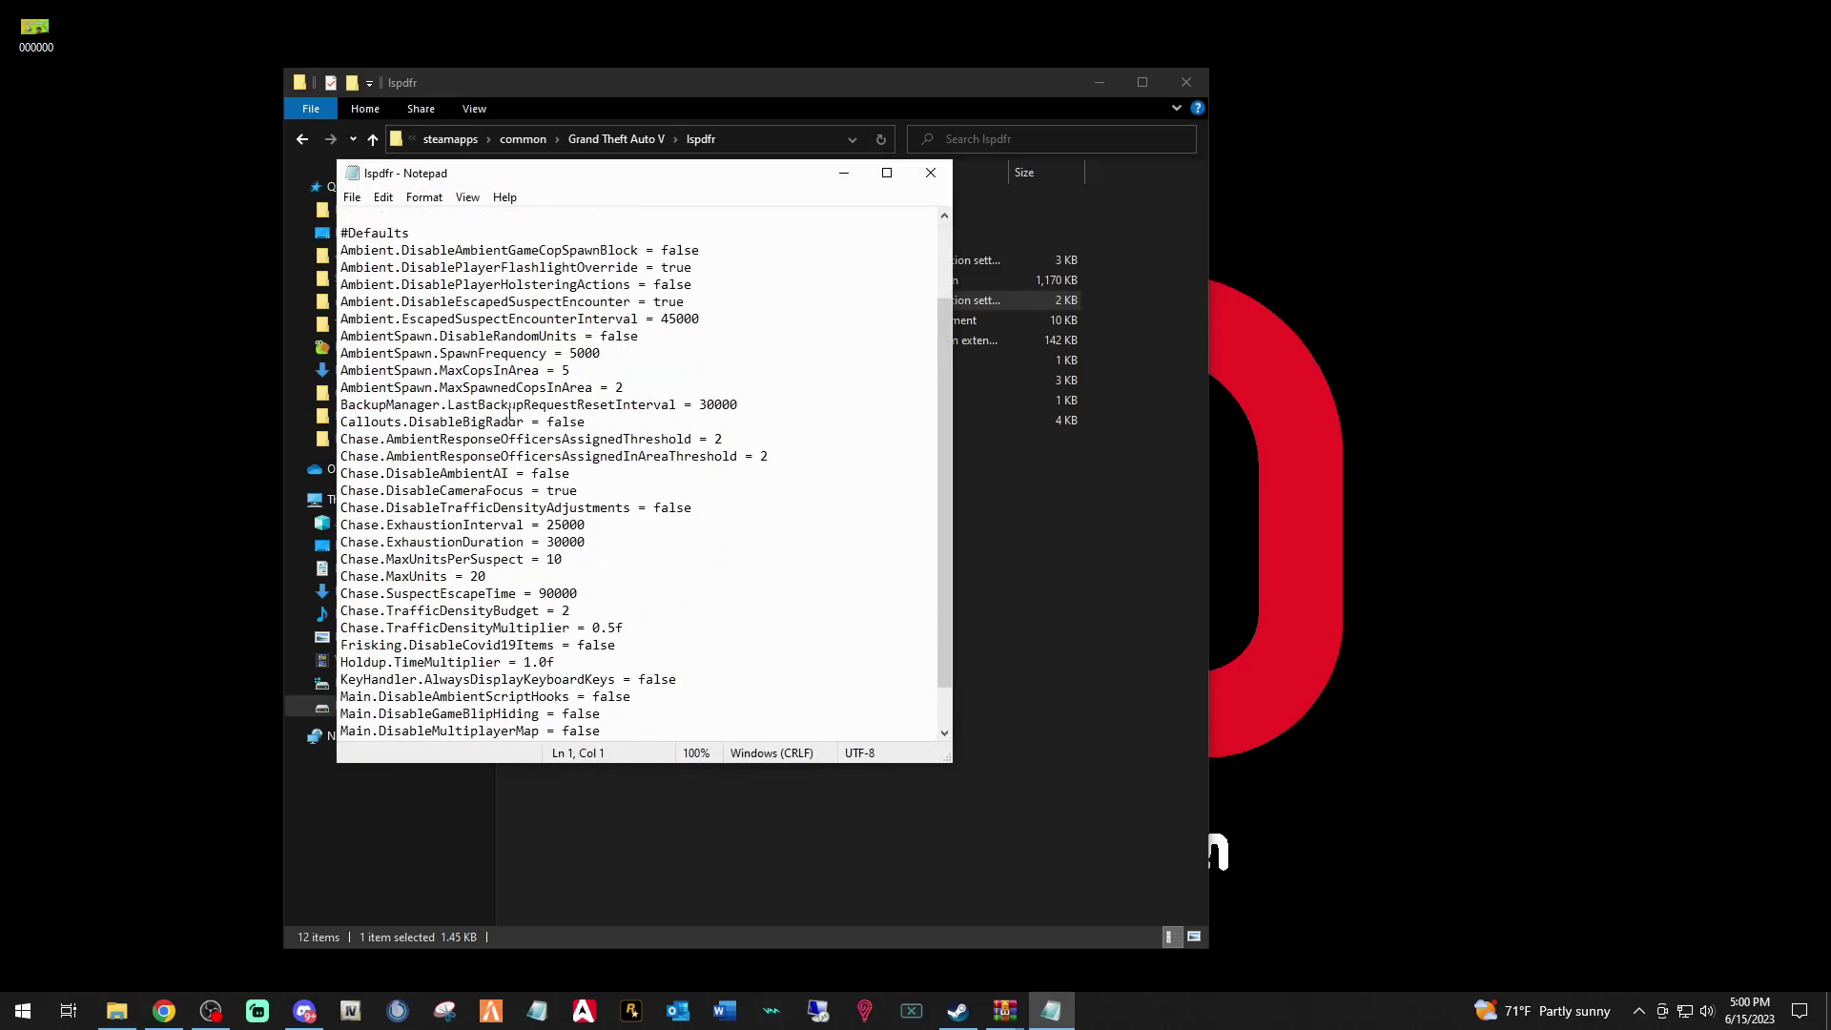
scroll(666, 375, up, 3)
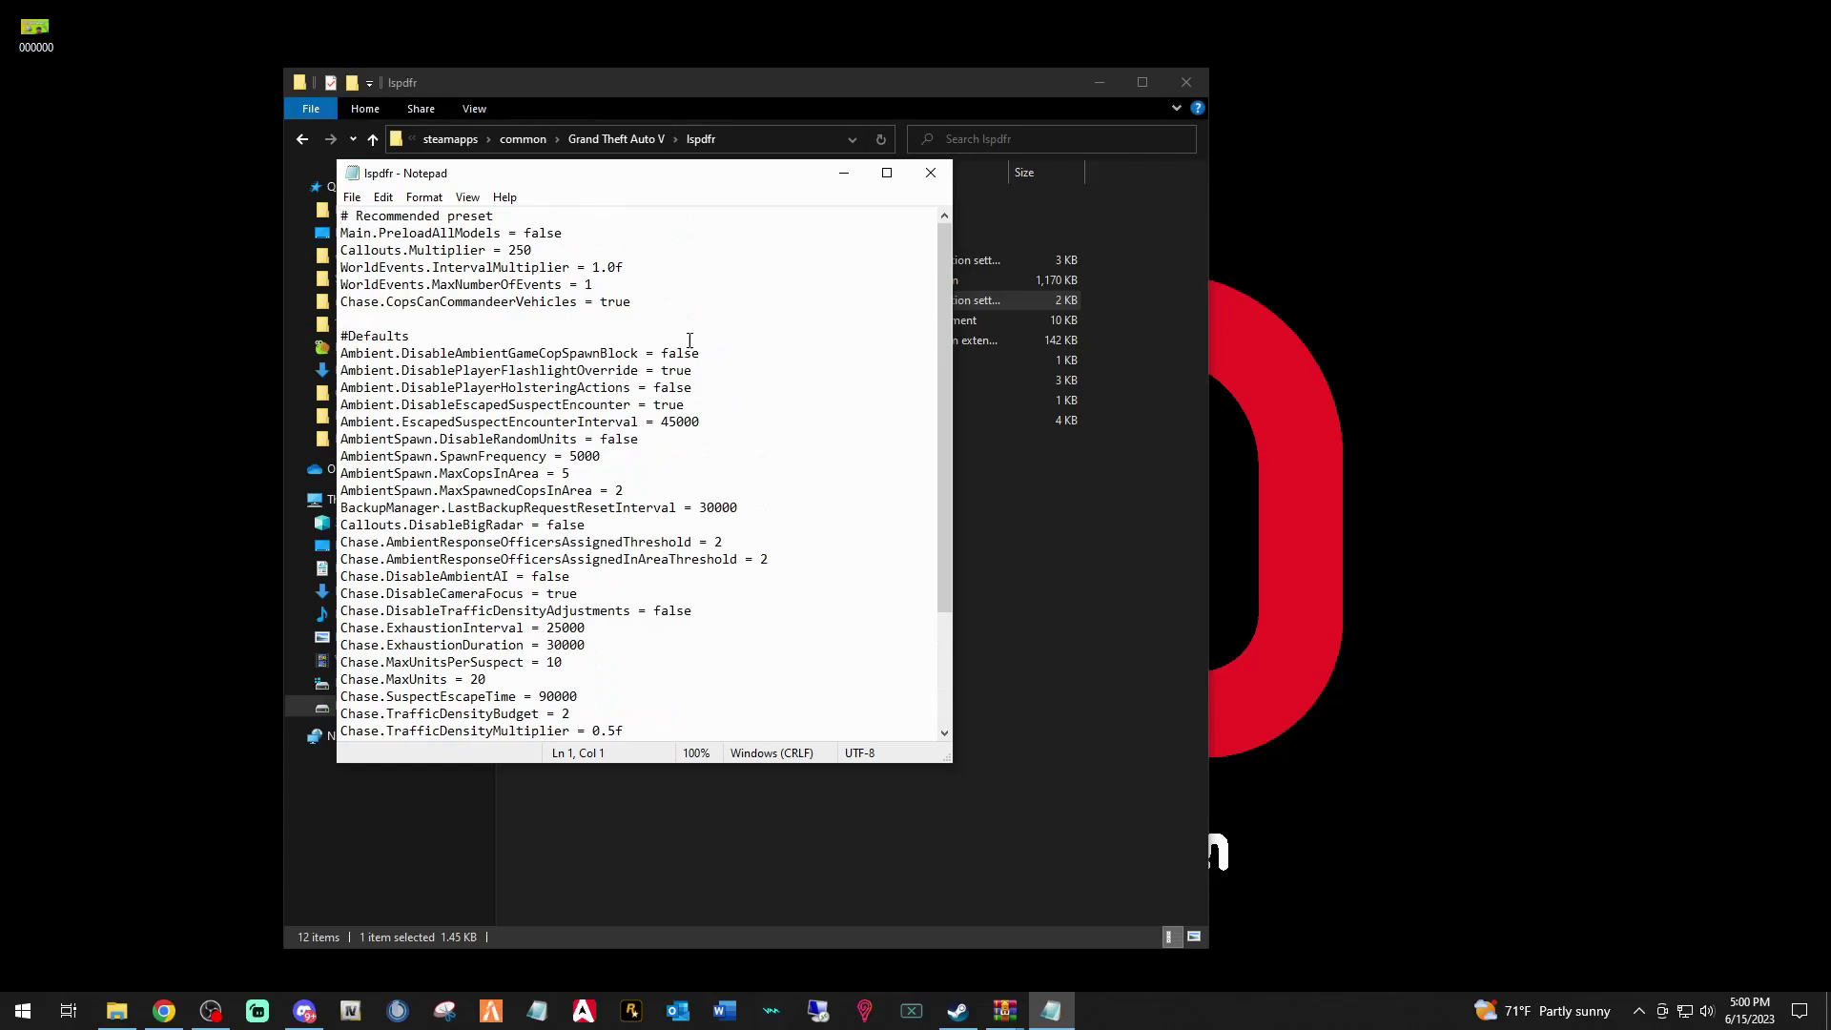
click(933, 173)
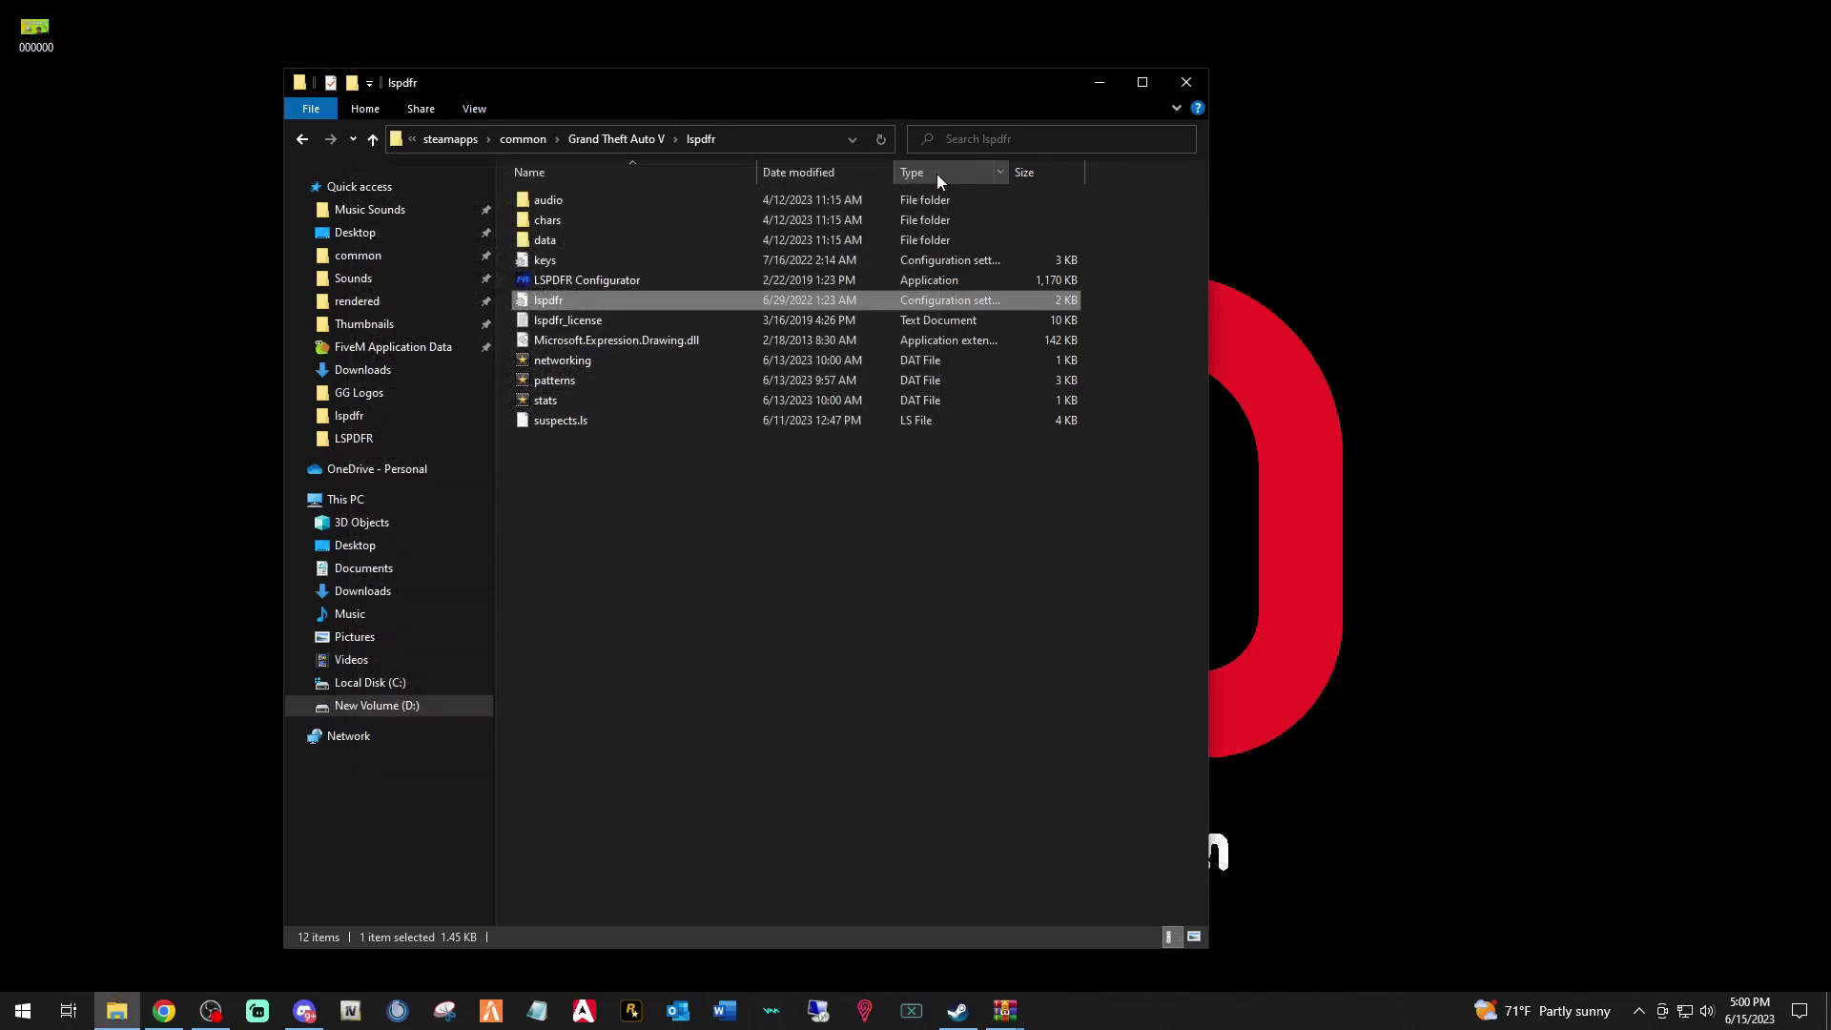
click(302, 139)
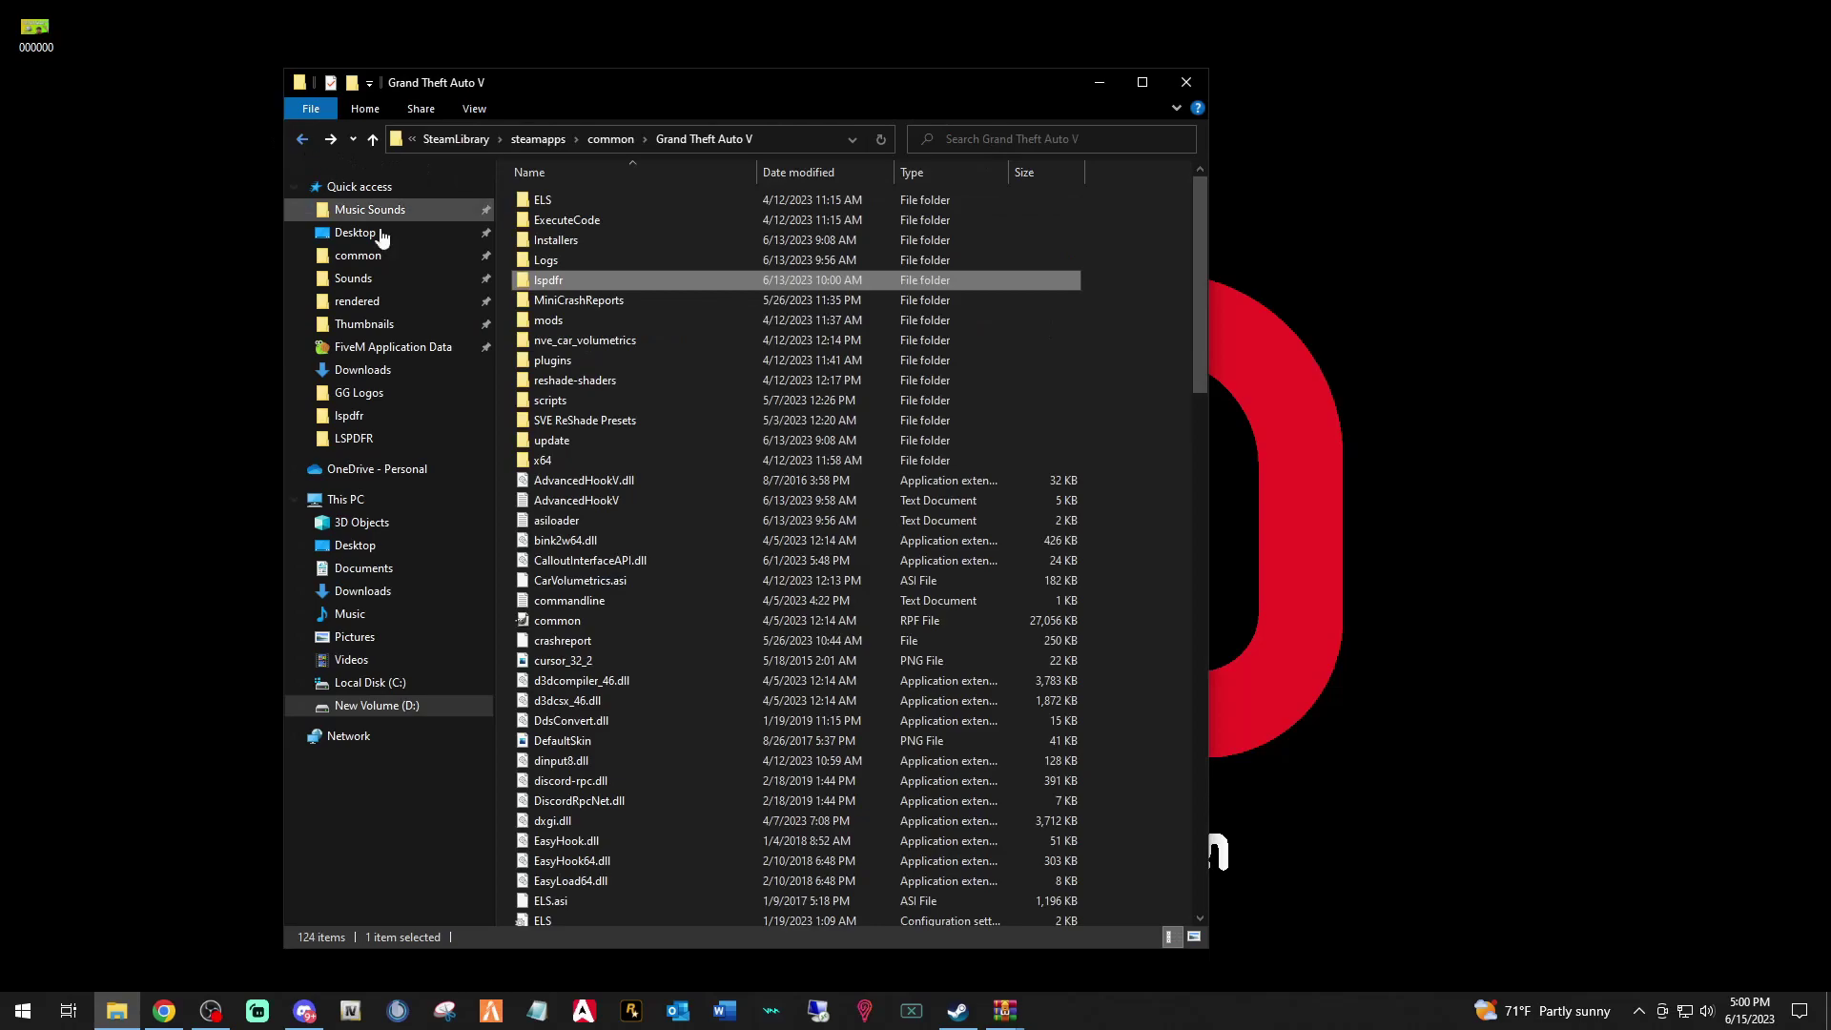
click(1137, 416)
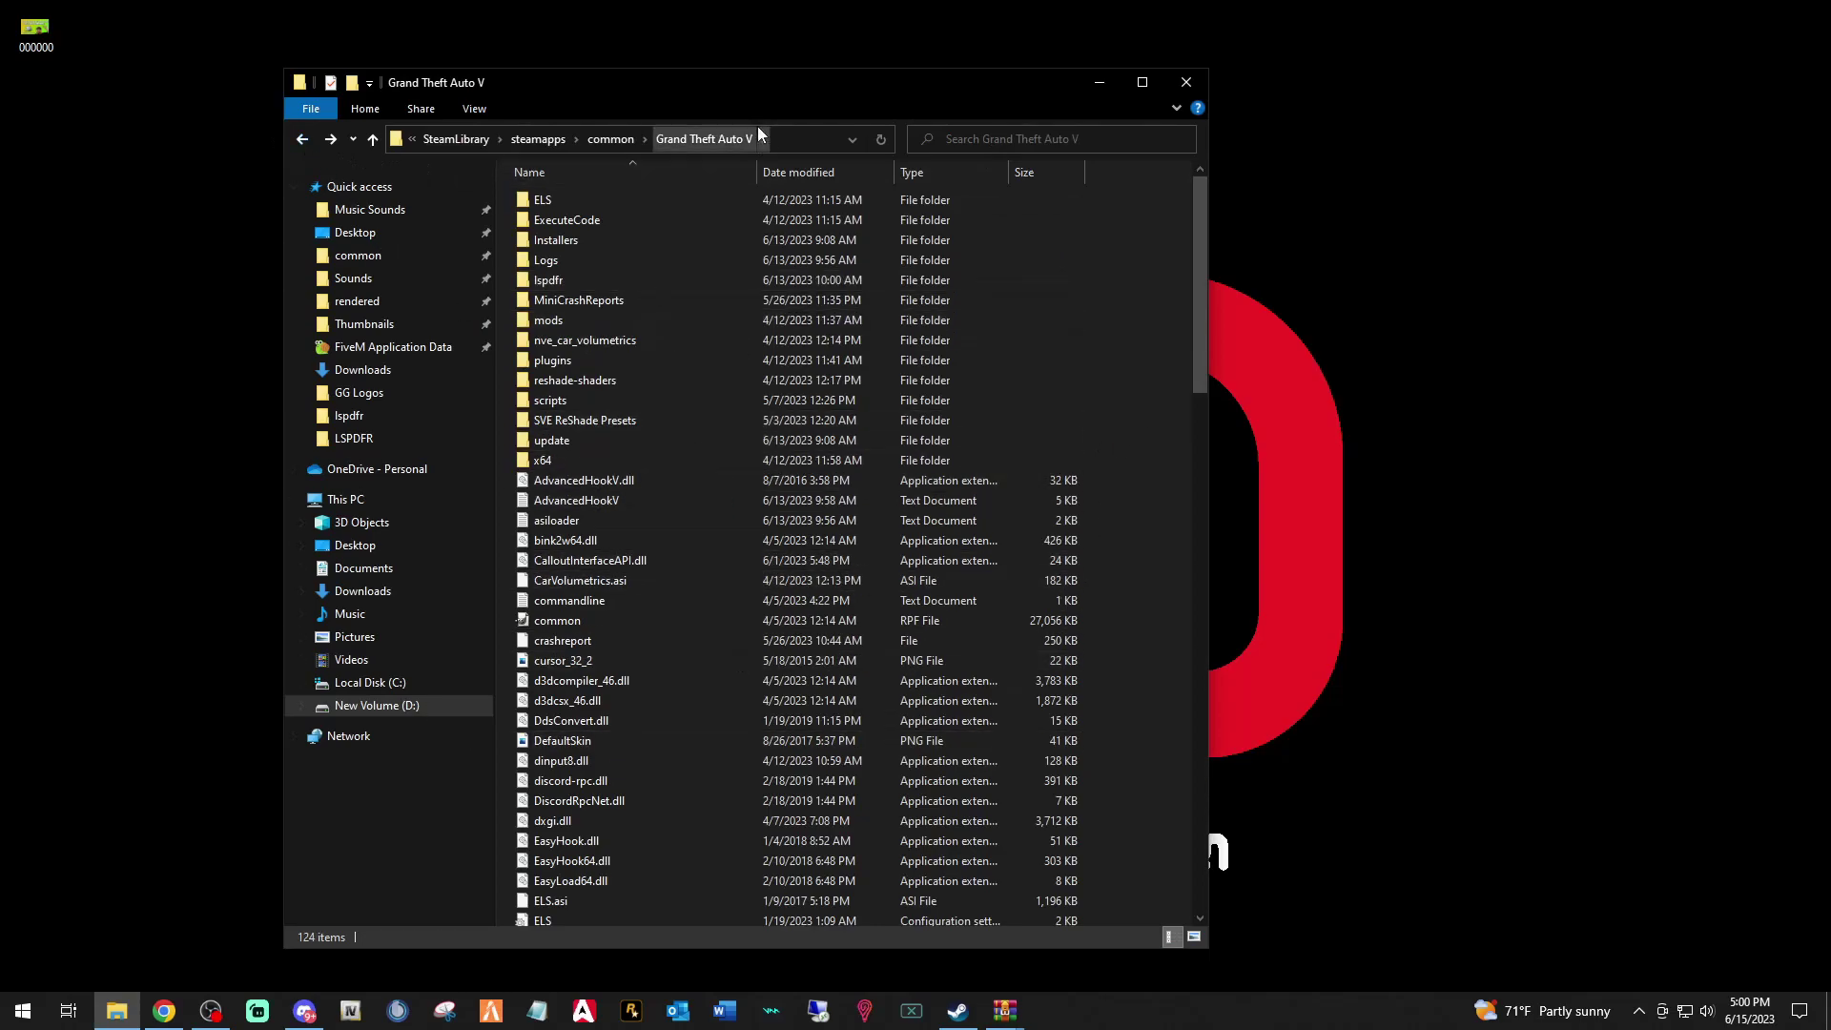
Step: Bring up the LSPDFR_049_8584_Manual_Install.zip archive and place it beside the Grand Theft Auto V folder without overlap
drag(770, 82, 736, 84)
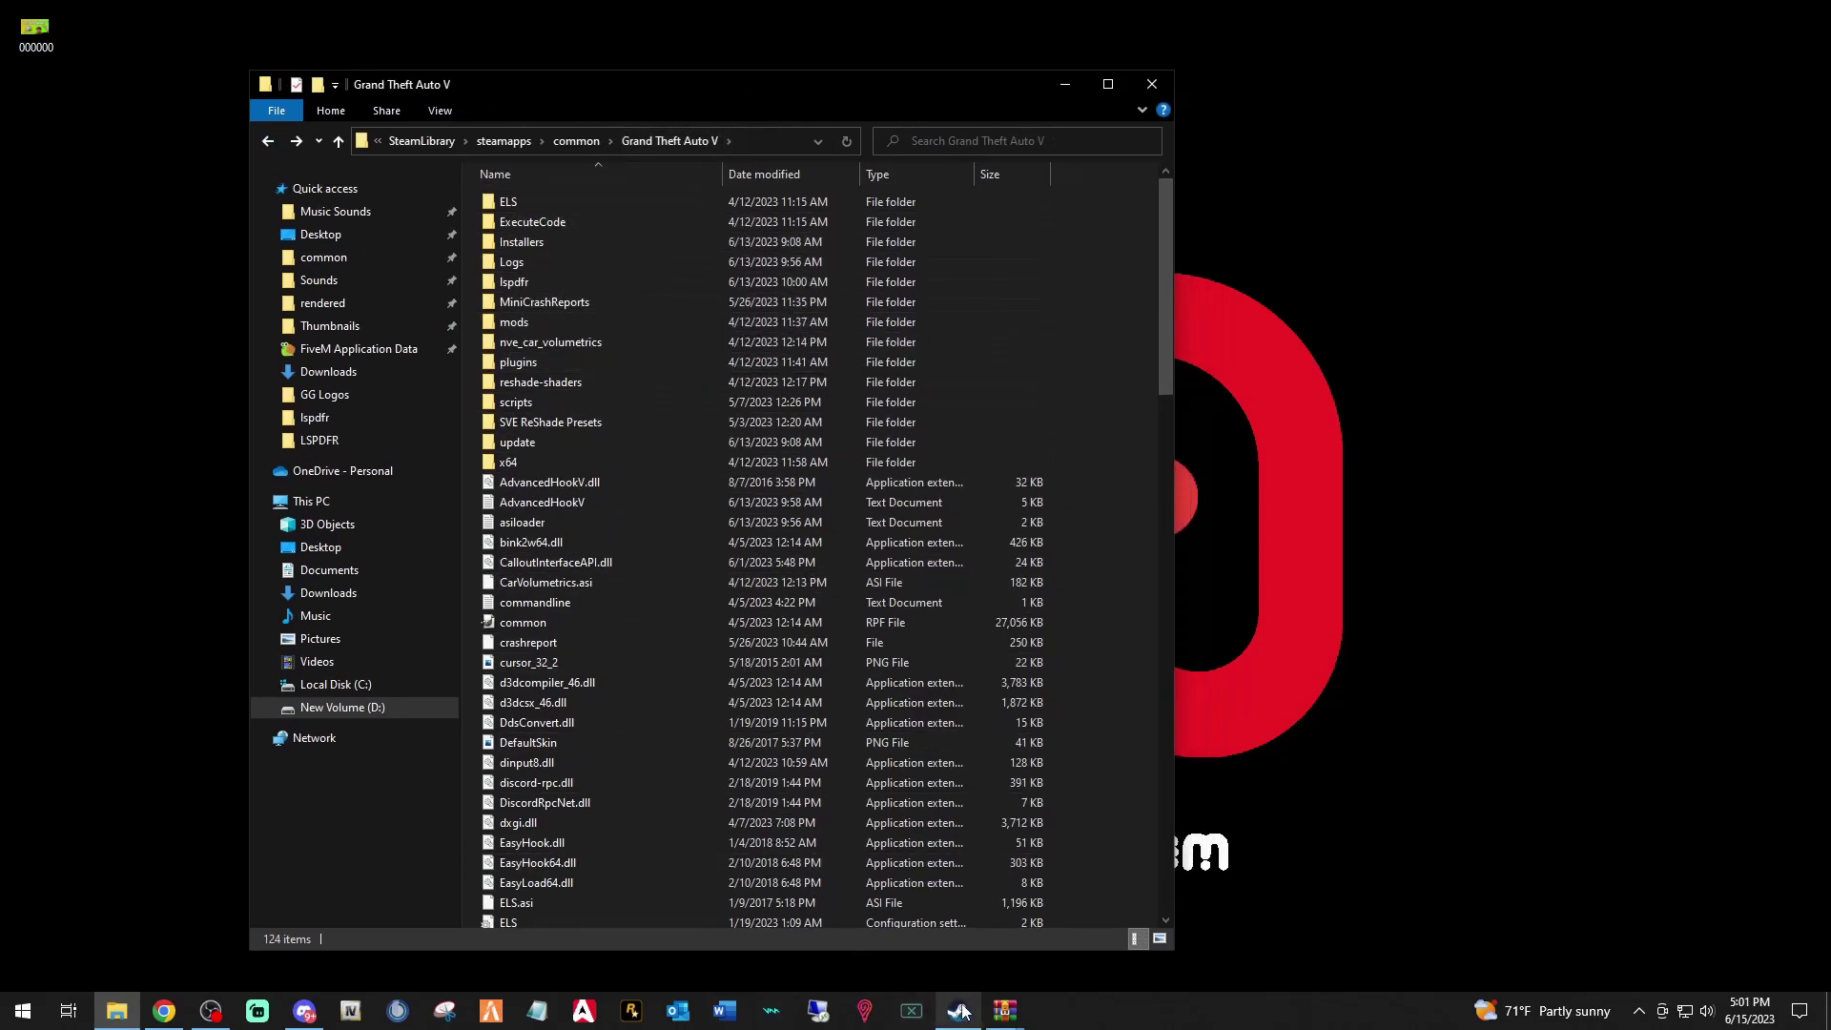
mouse_move(1004, 1011)
click(966, 973)
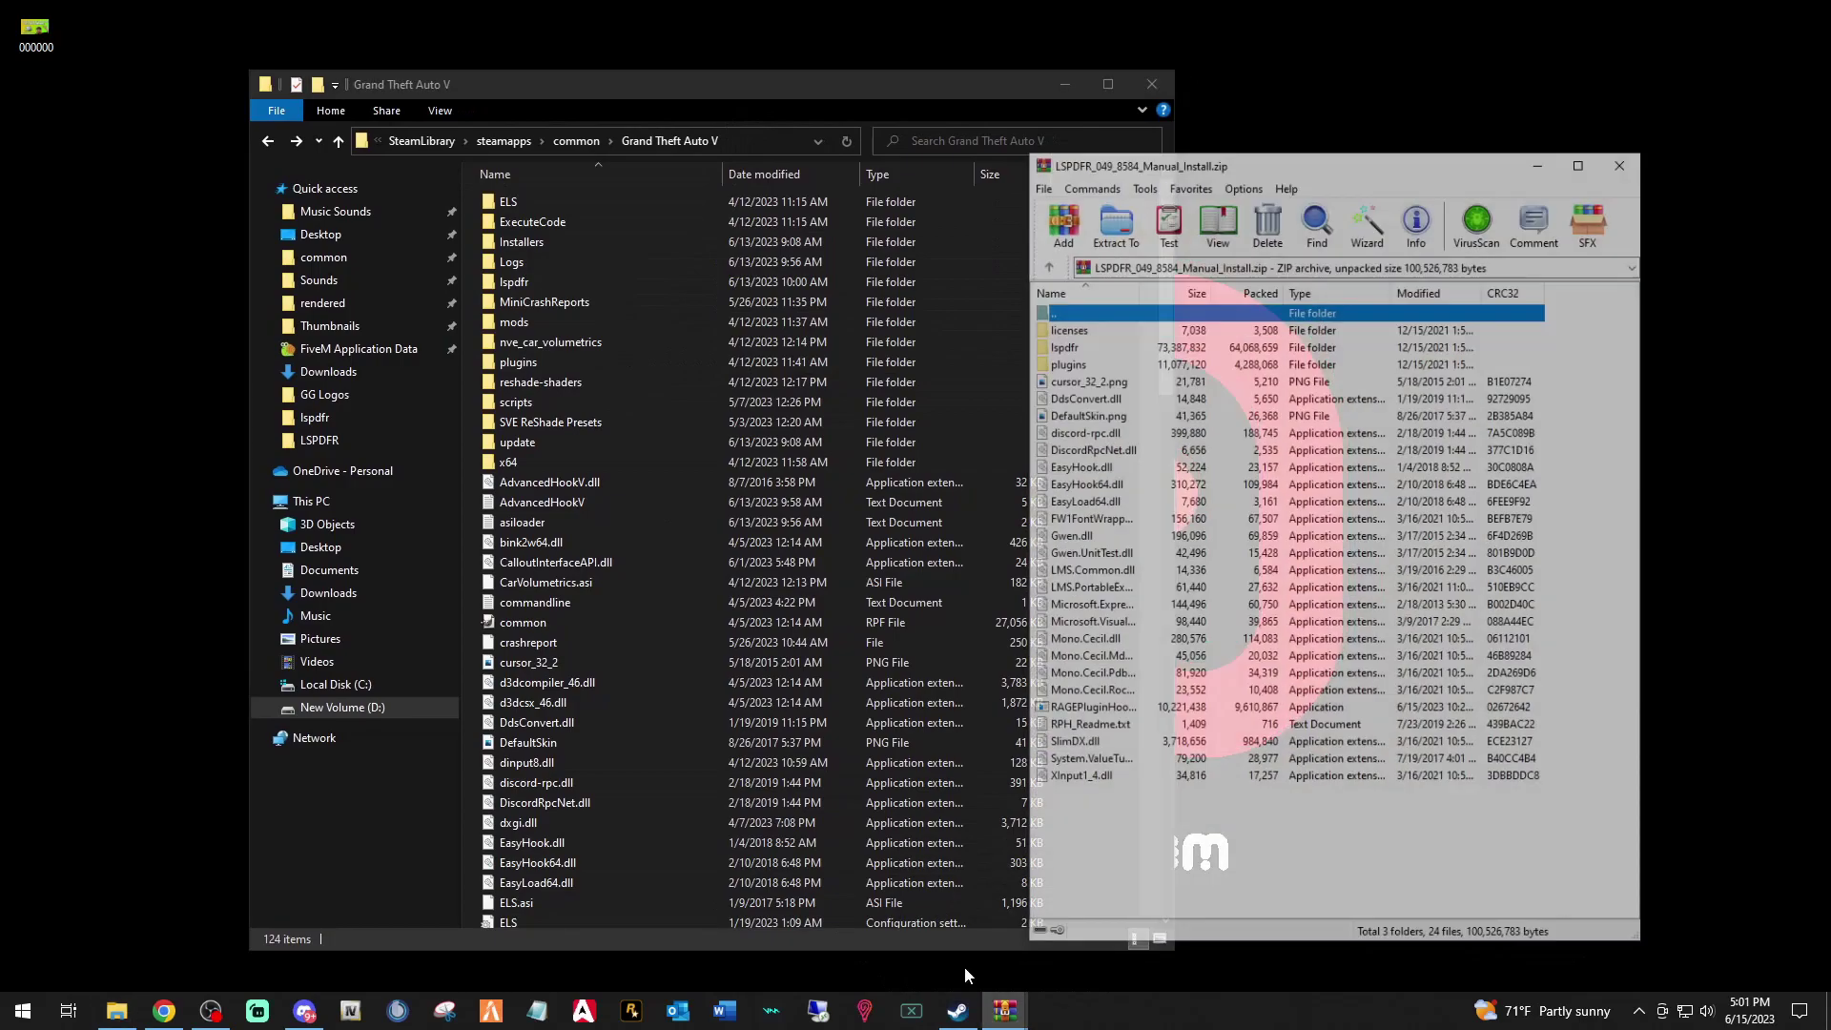
drag(1318, 106, 1476, 117)
click(1289, 841)
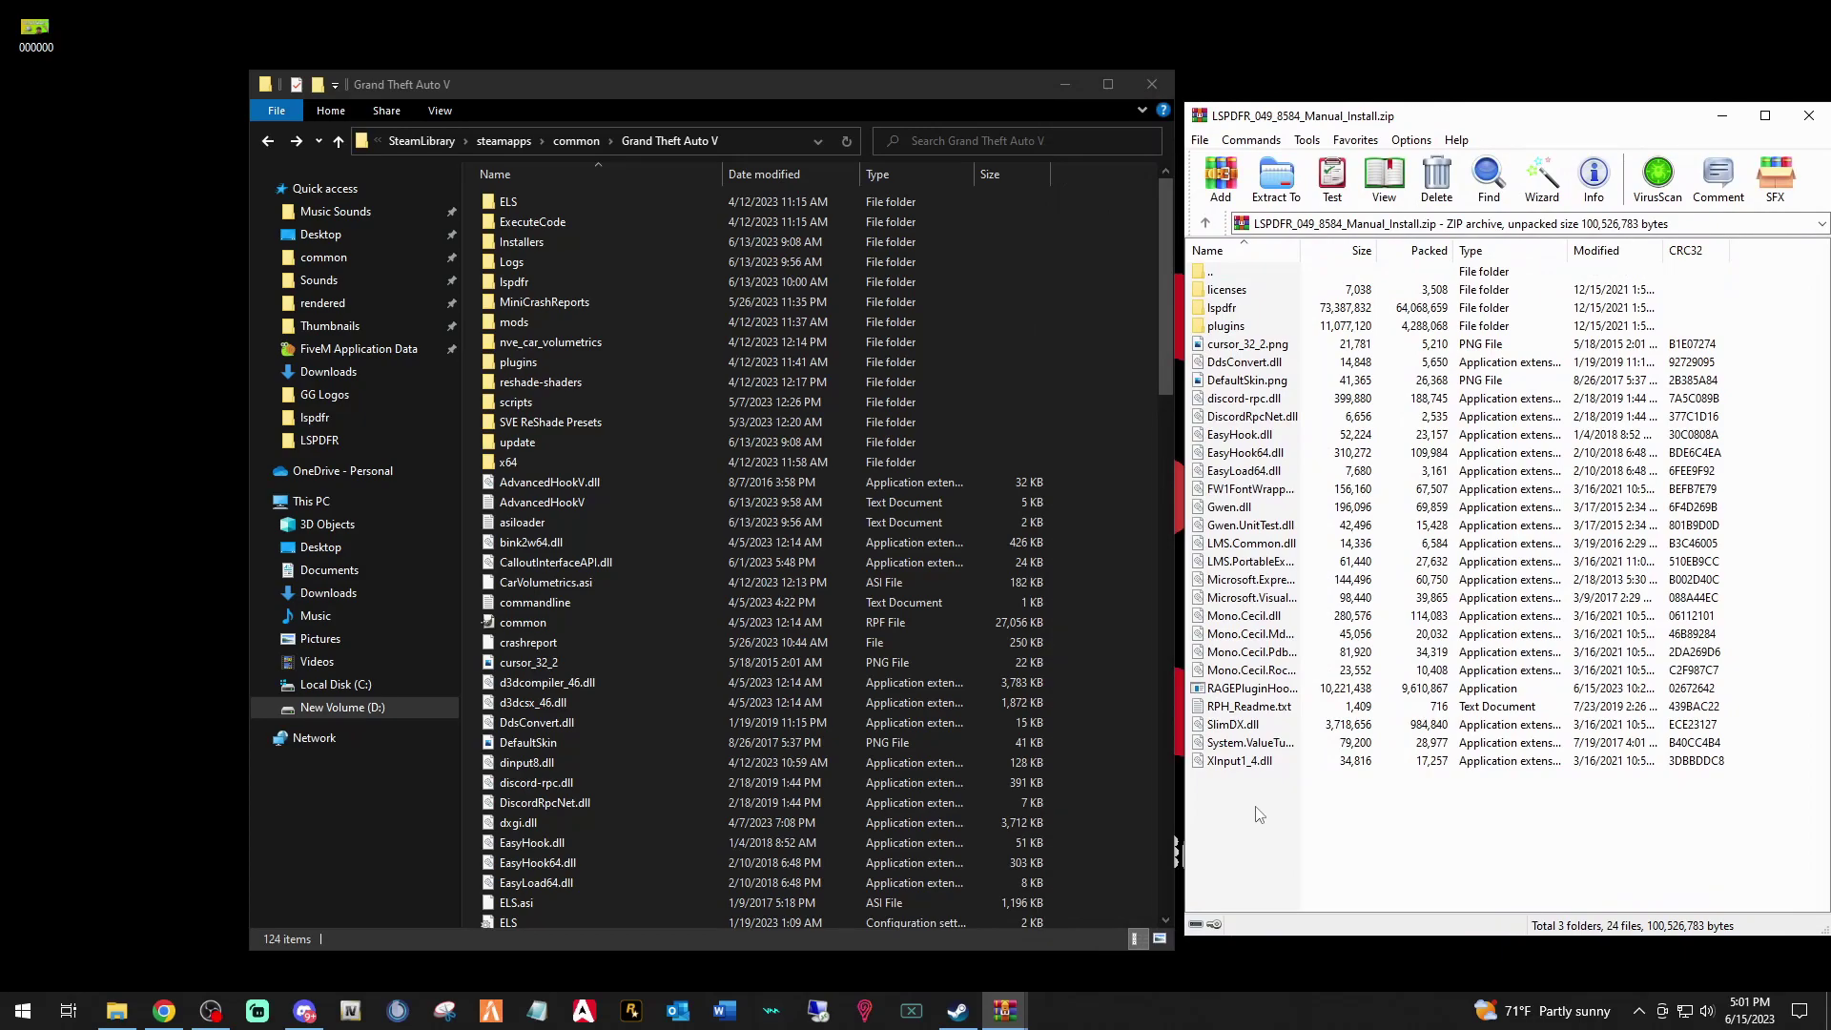
drag(1258, 814, 1295, 286)
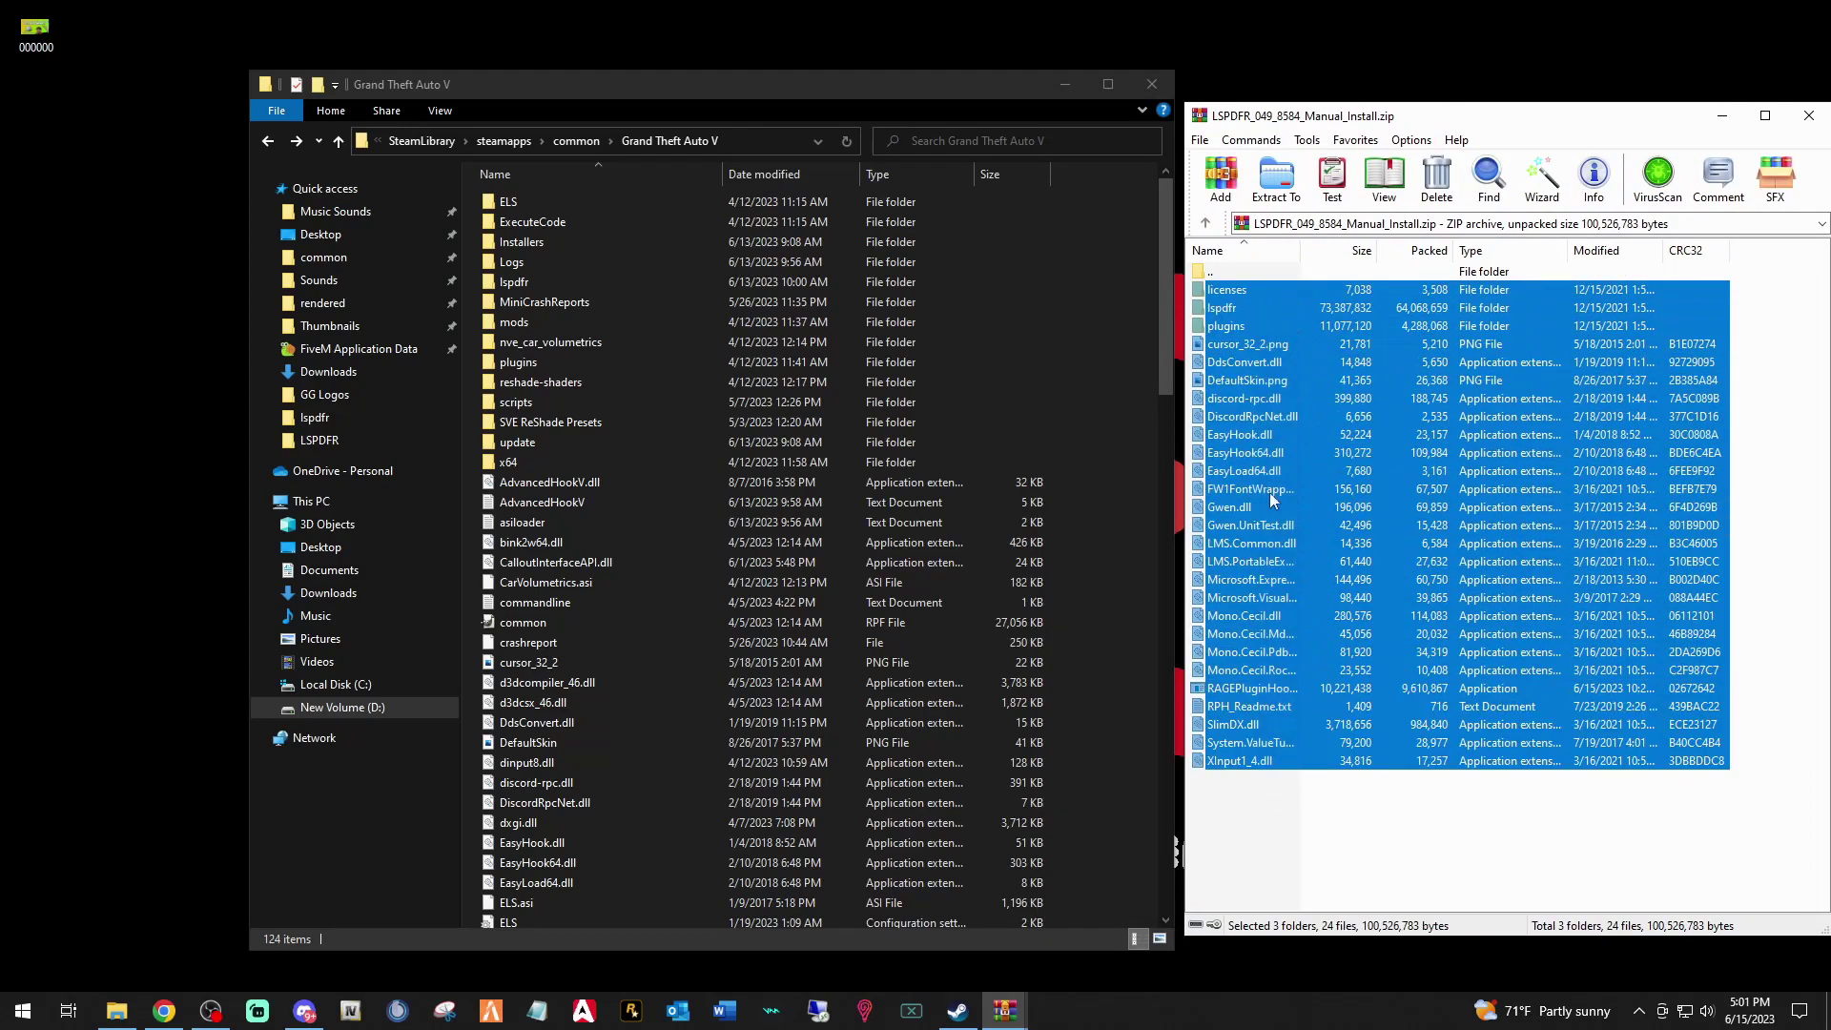
click(1281, 890)
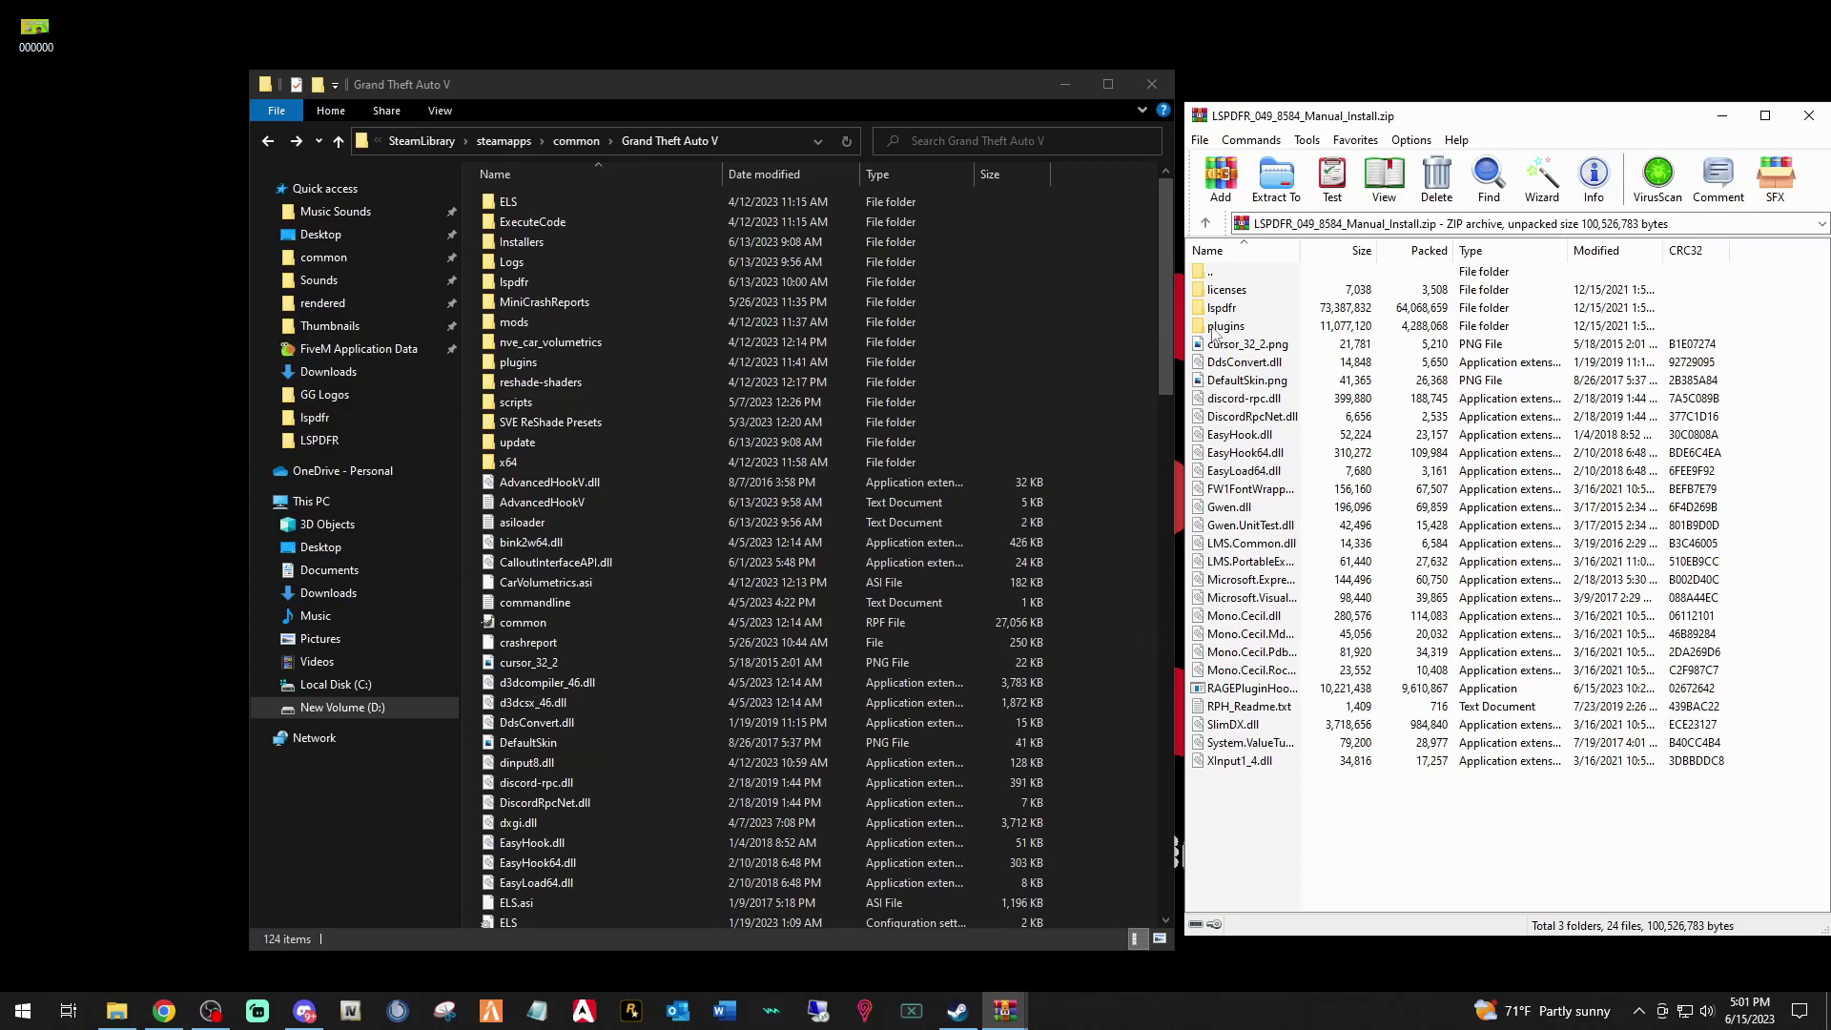
drag(1238, 818, 1240, 284)
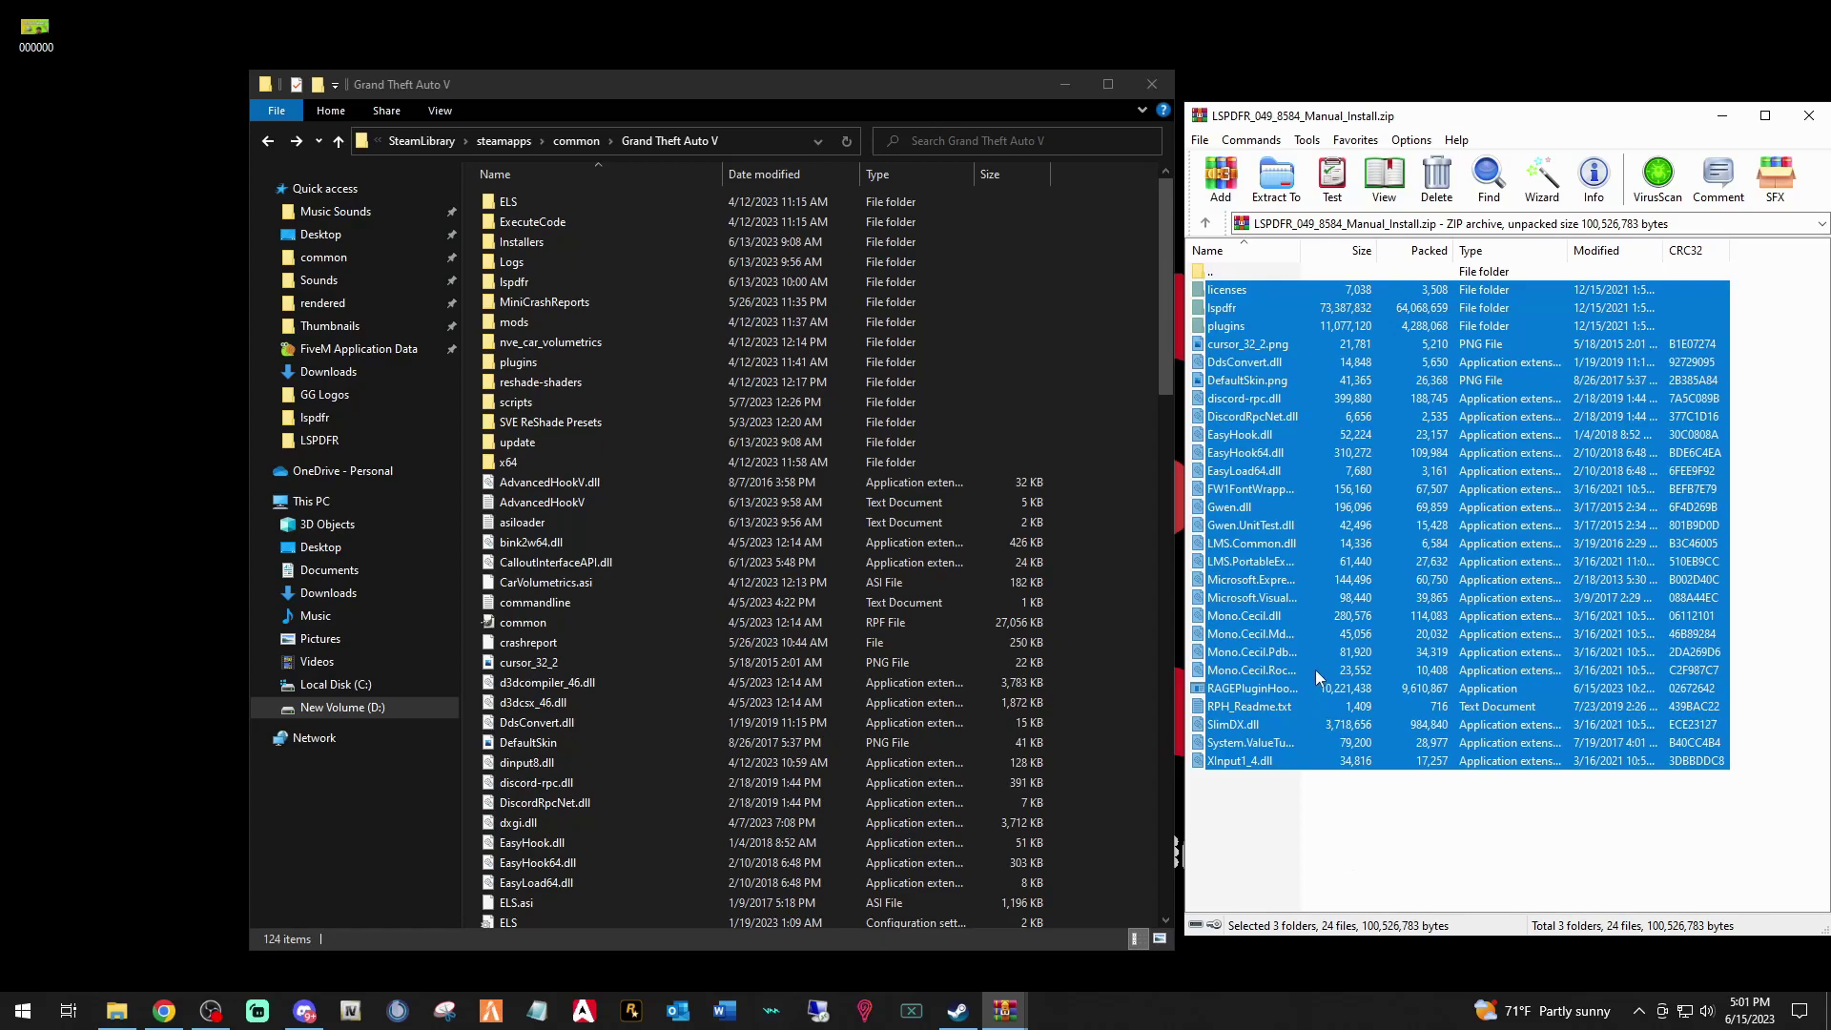
drag(1094, 690, 535, 284)
Step: Locate the keys and lspdfr configuration files in the installed lspdfr folder, return to the game folder and clear the archive selection
double_click(535, 284)
click(523, 305)
click(523, 263)
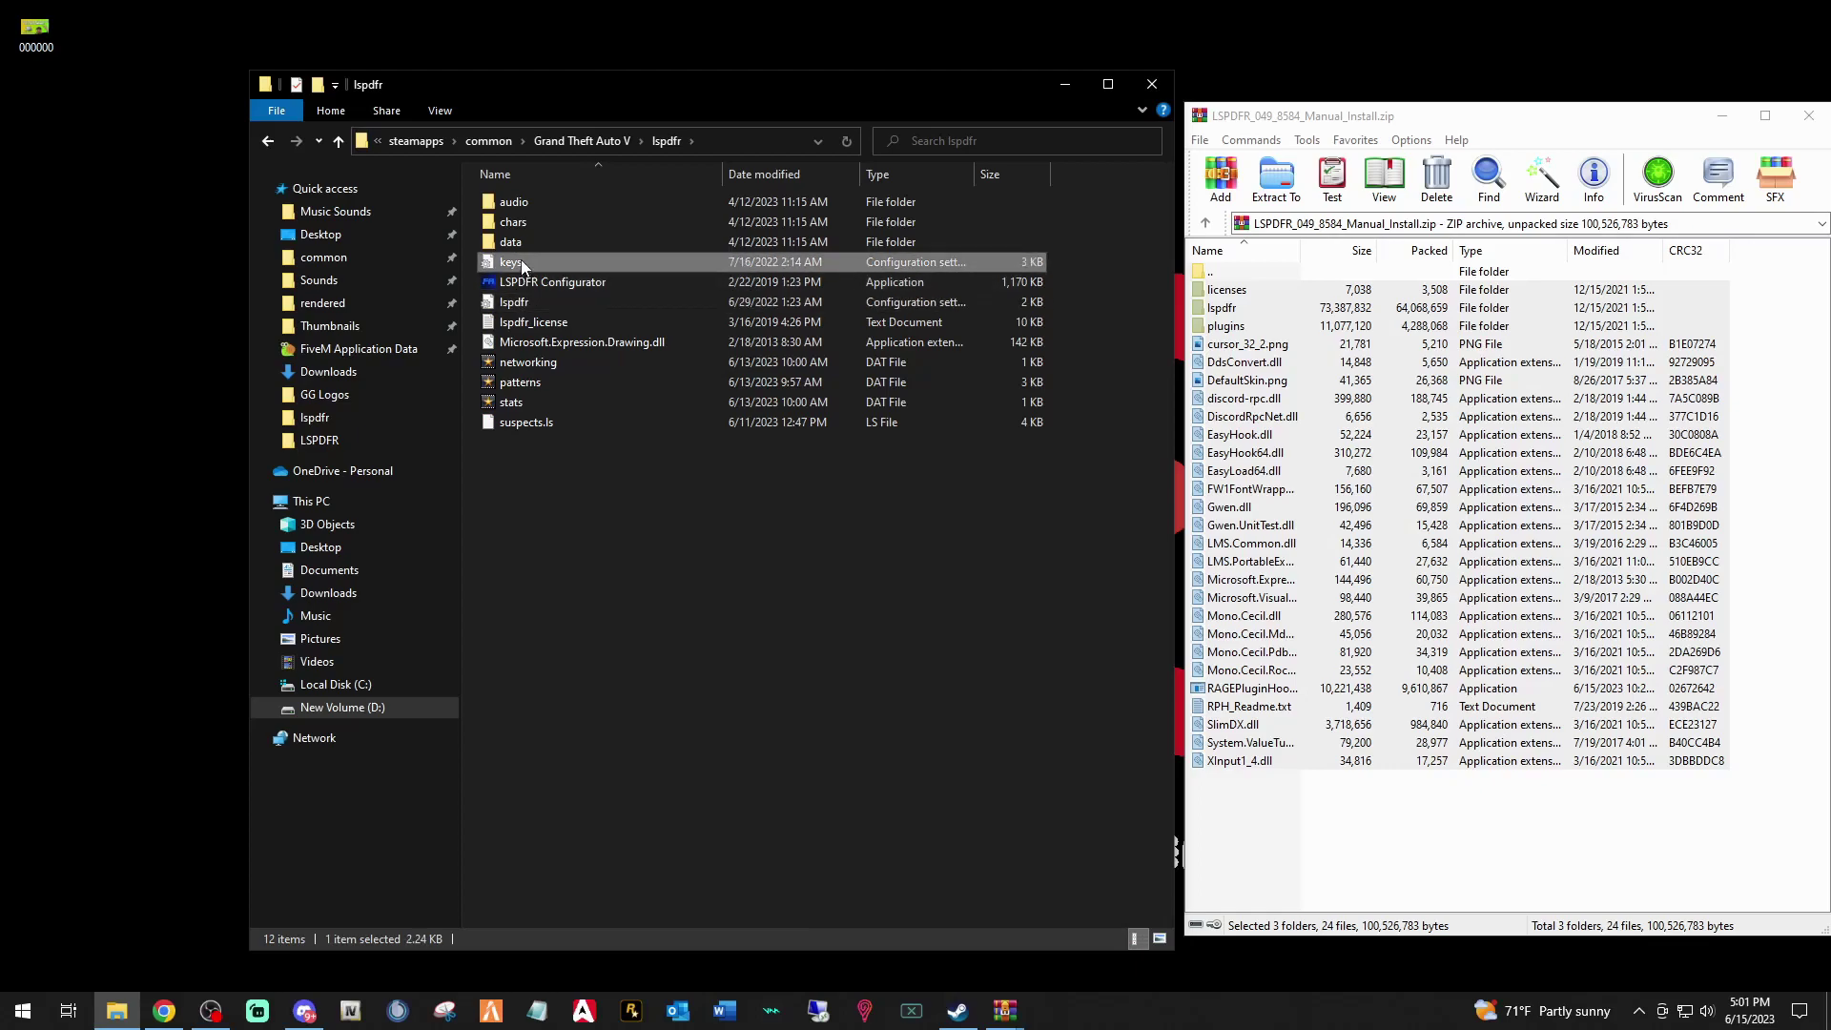
click(523, 305)
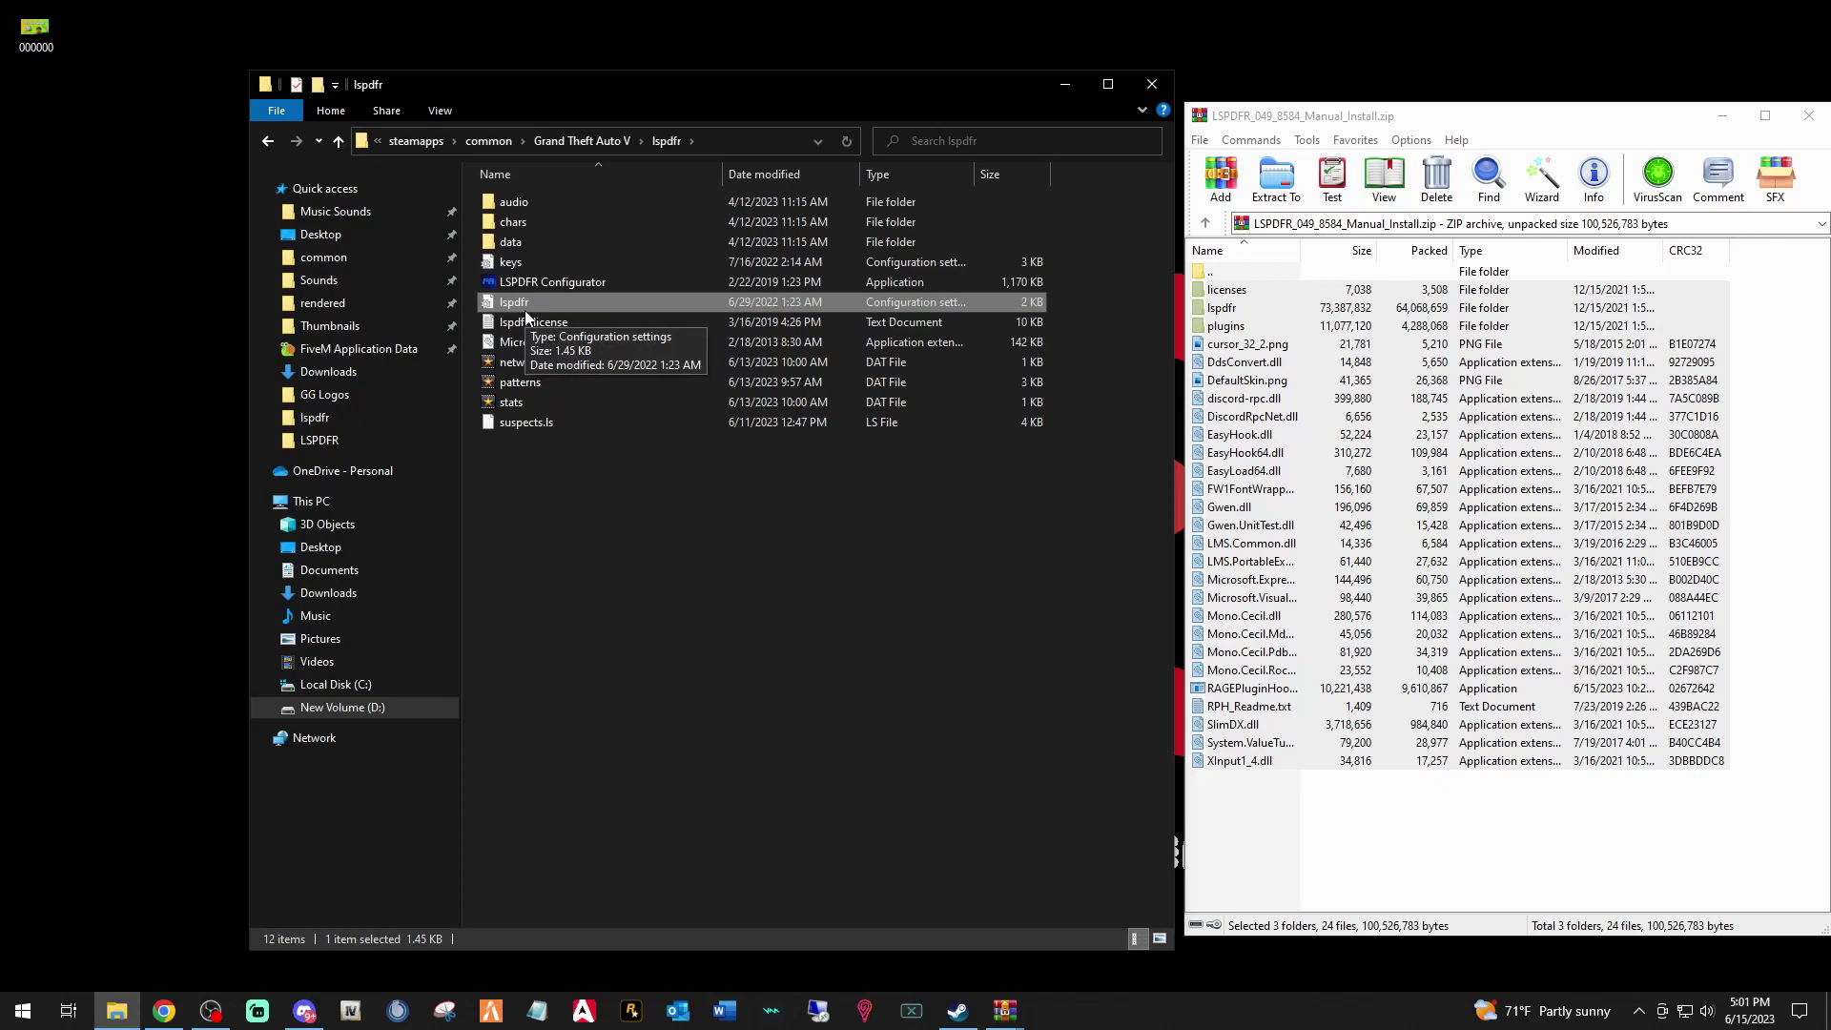
click(268, 140)
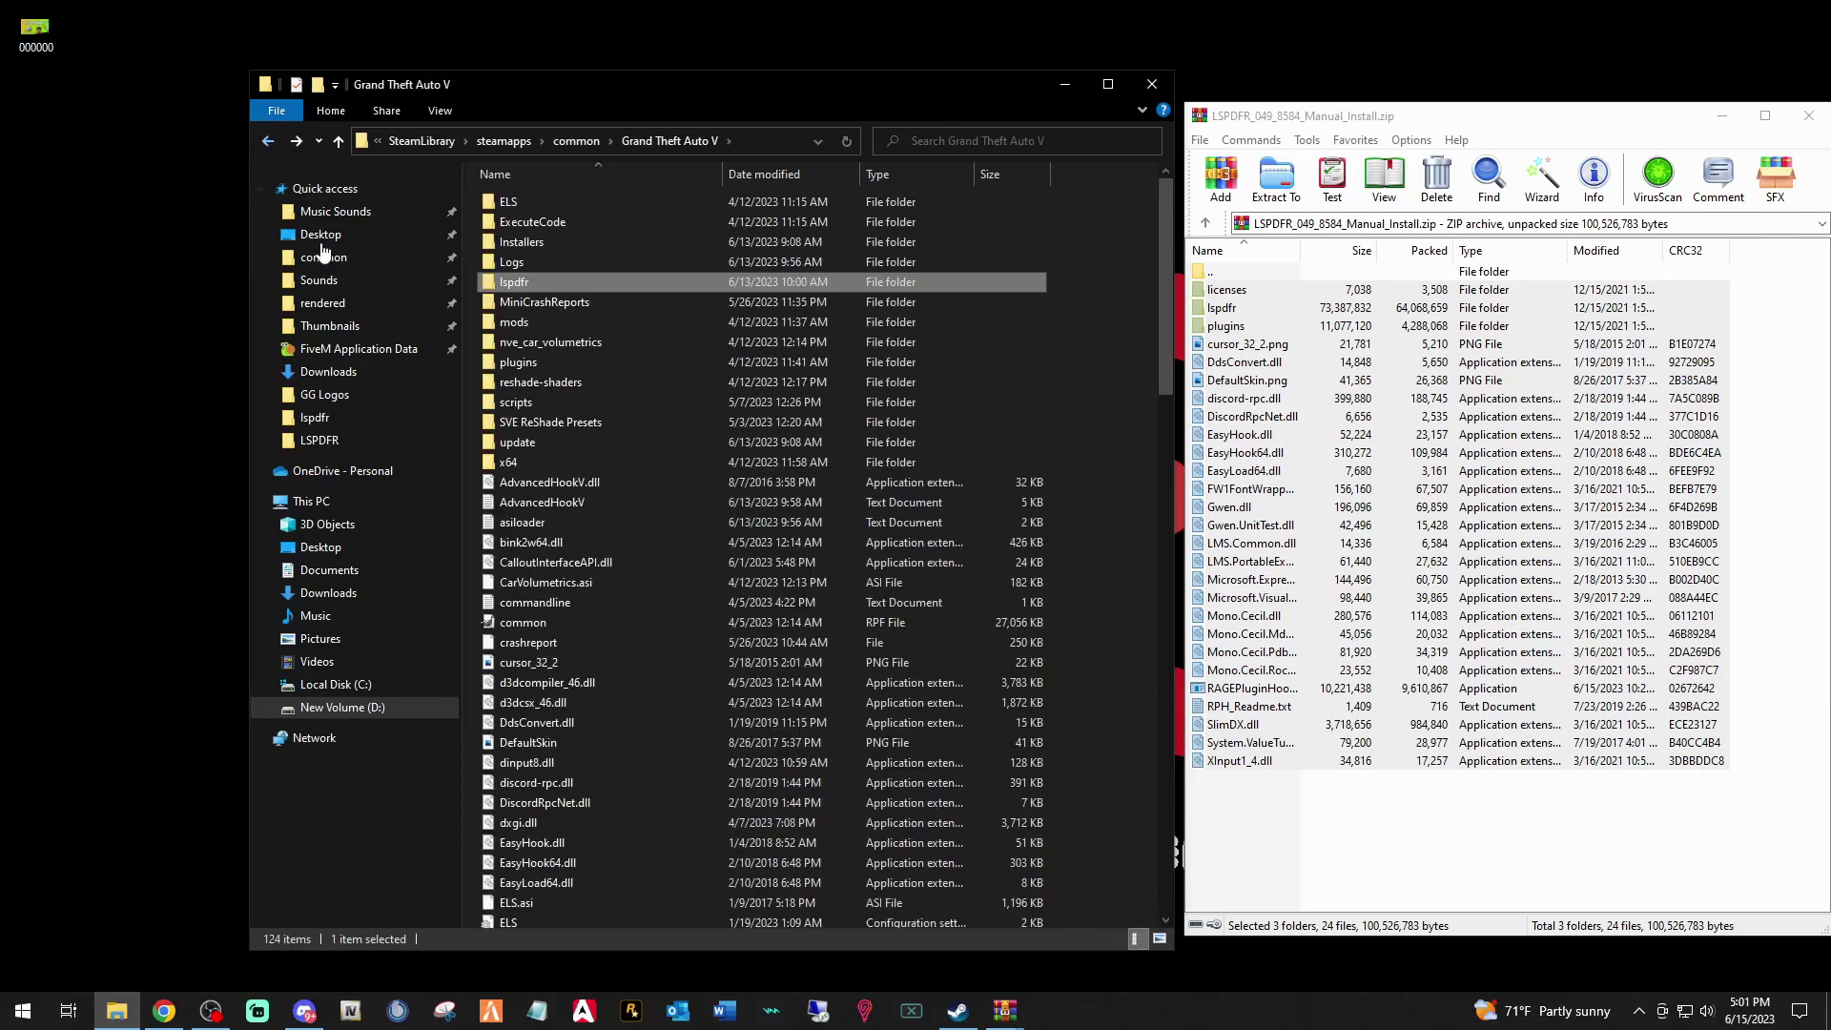
click(1418, 847)
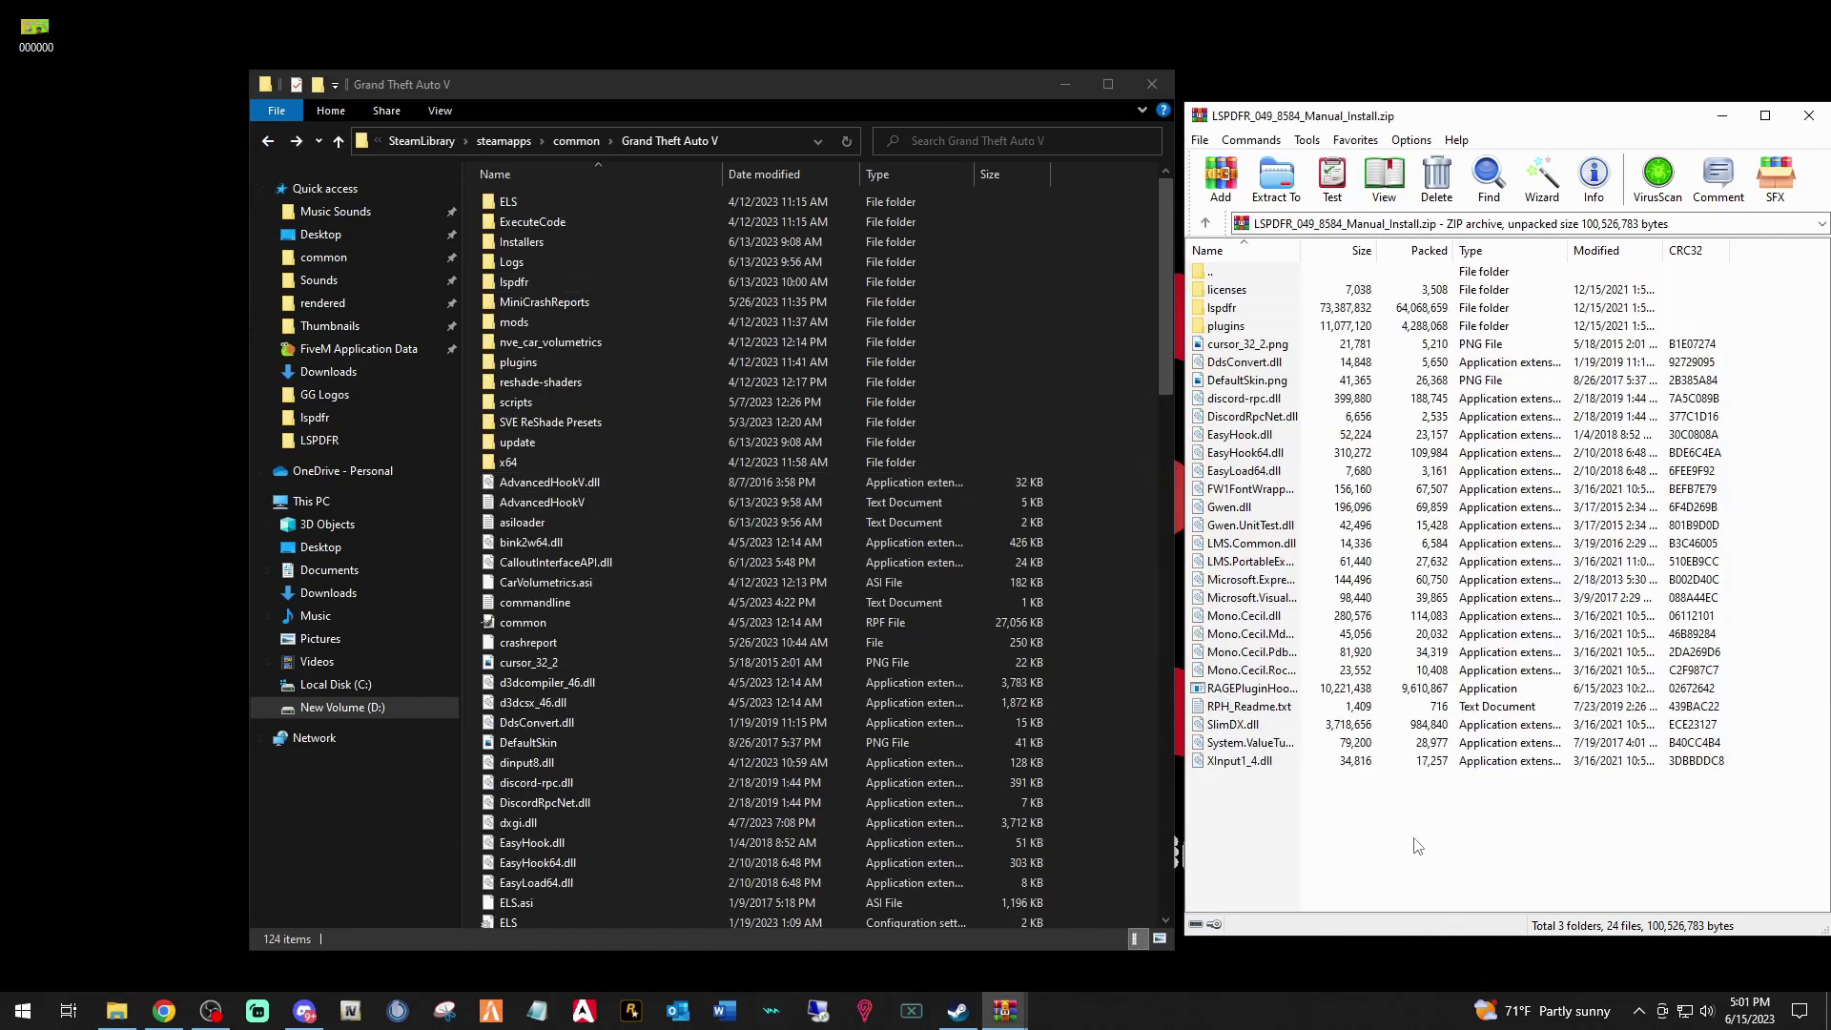
Step: Delete keys.ini from the lspdfr folder inside the LSPDFR archive
double_click(1221, 308)
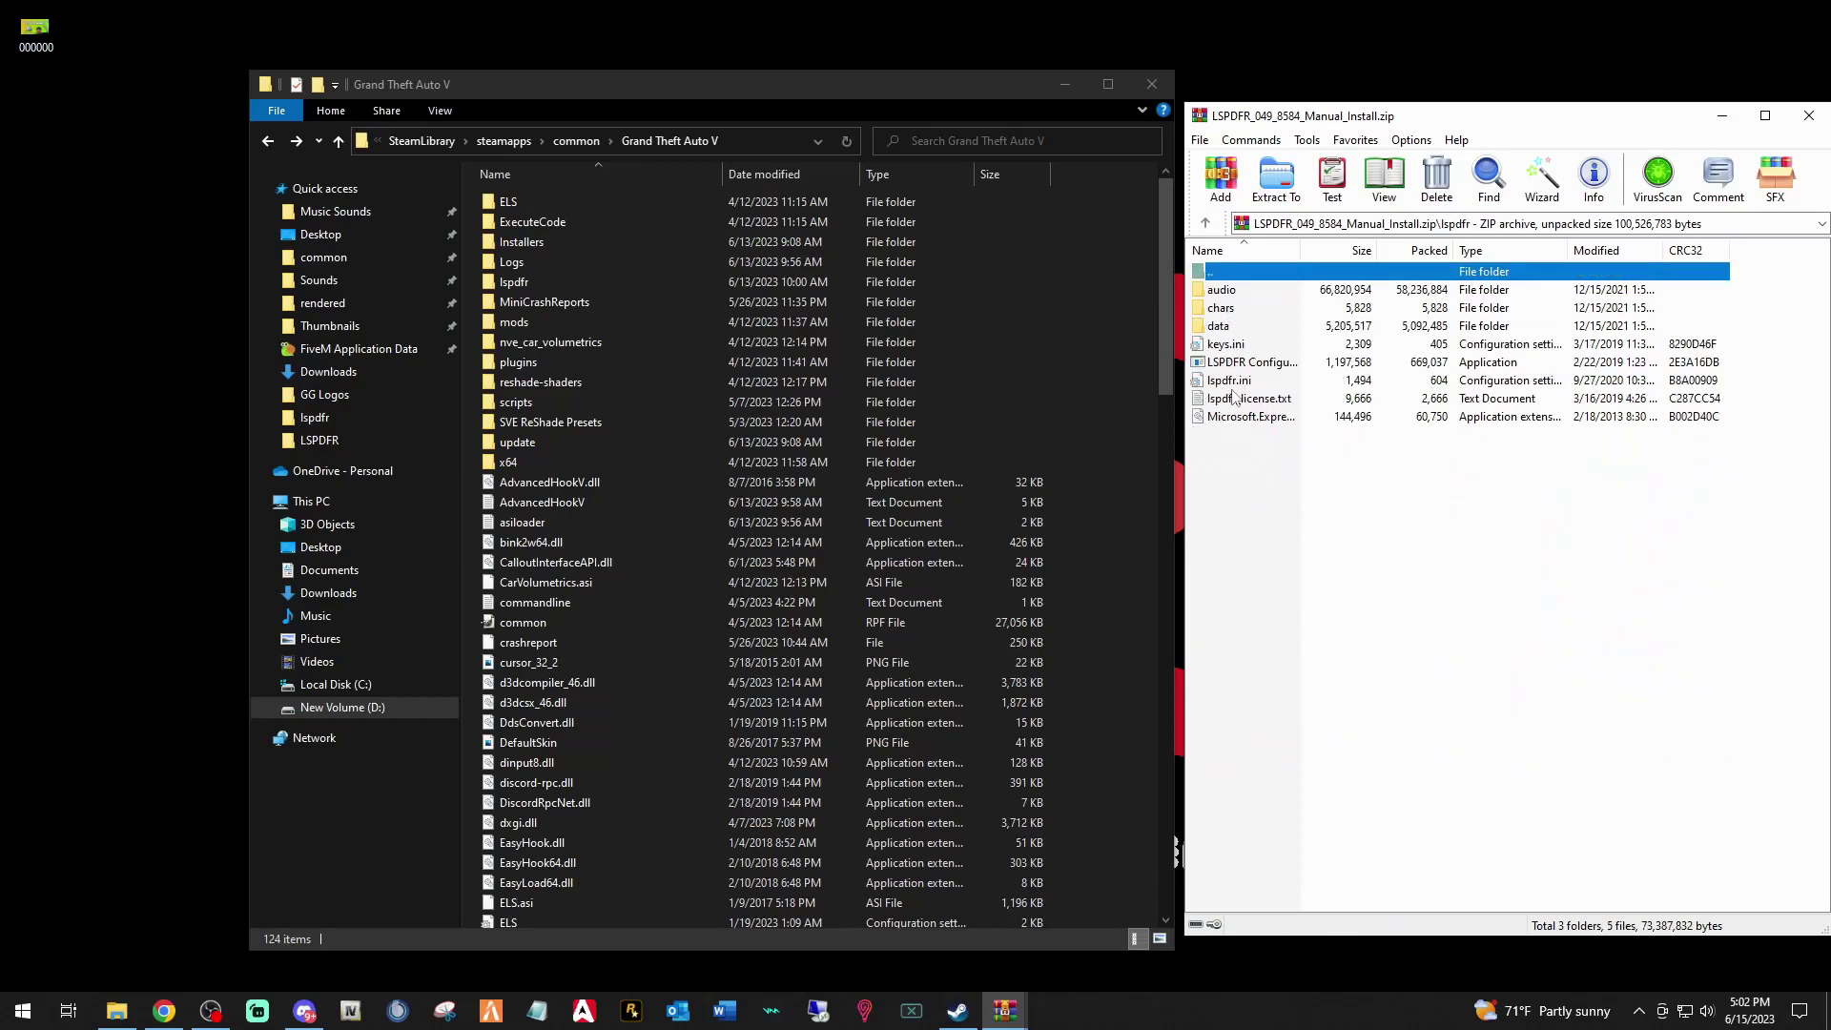
click(1220, 351)
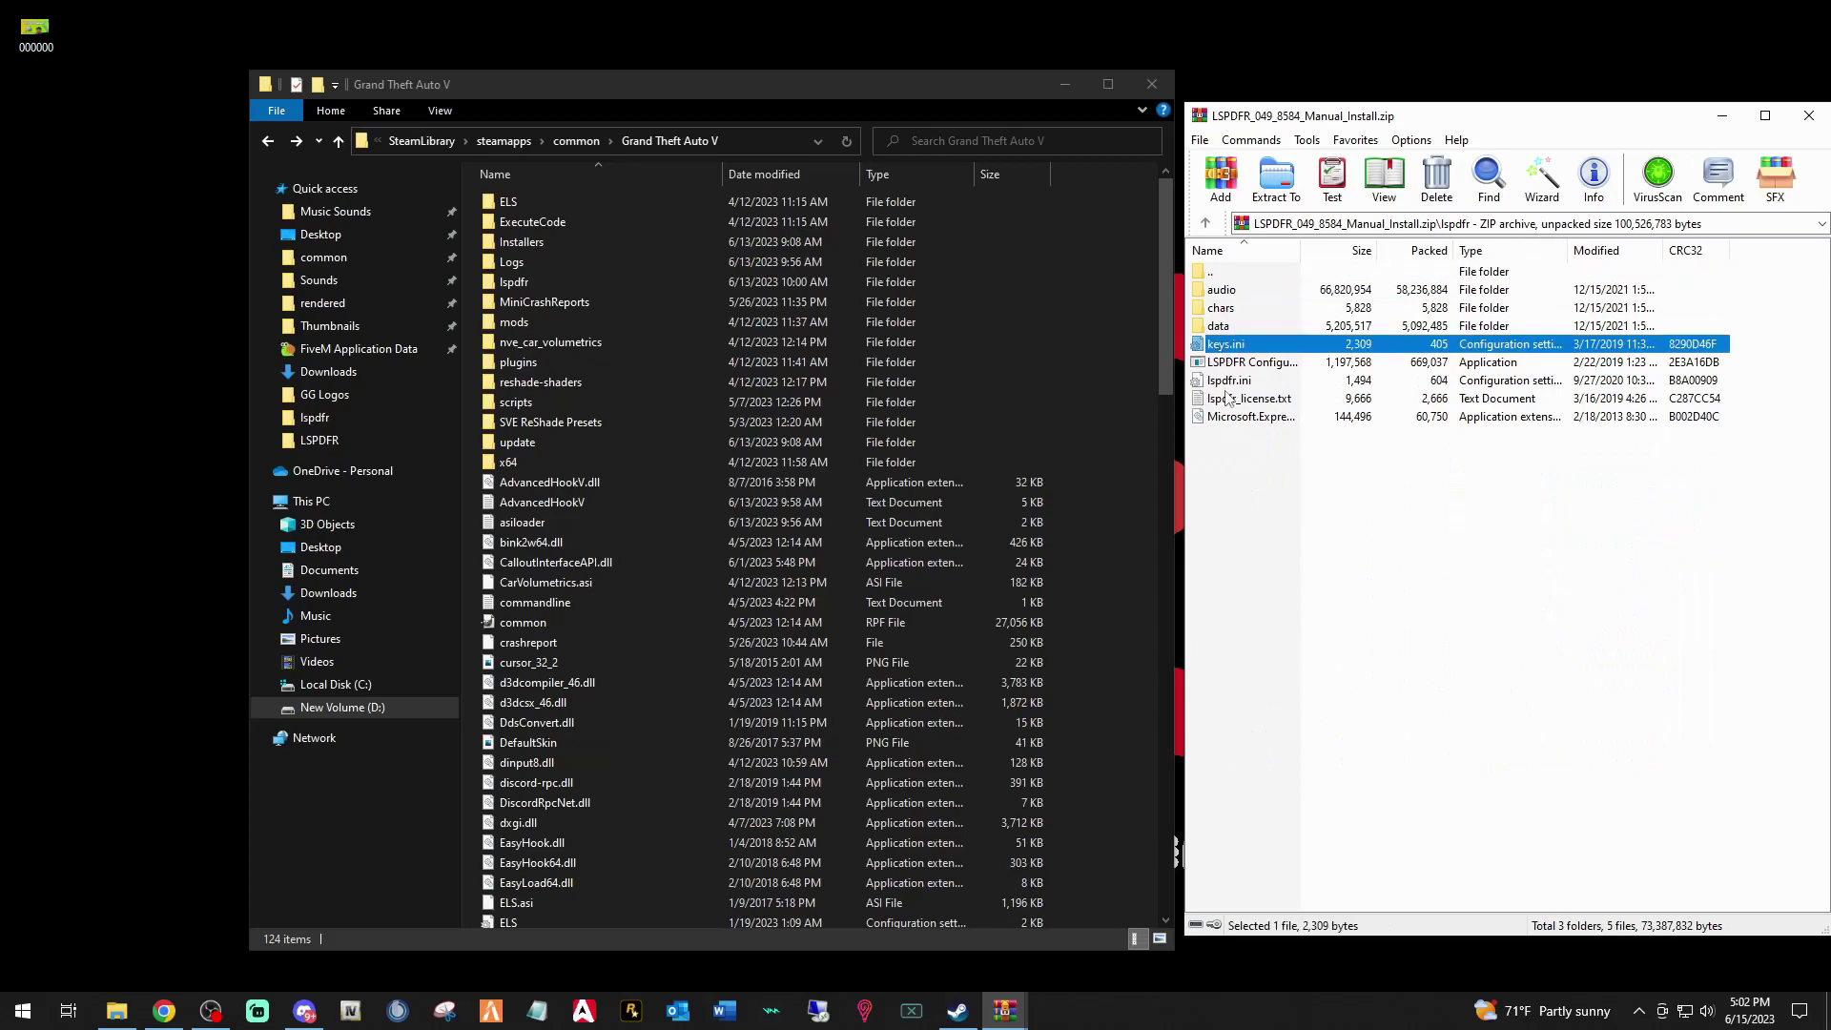
right_click(1227, 350)
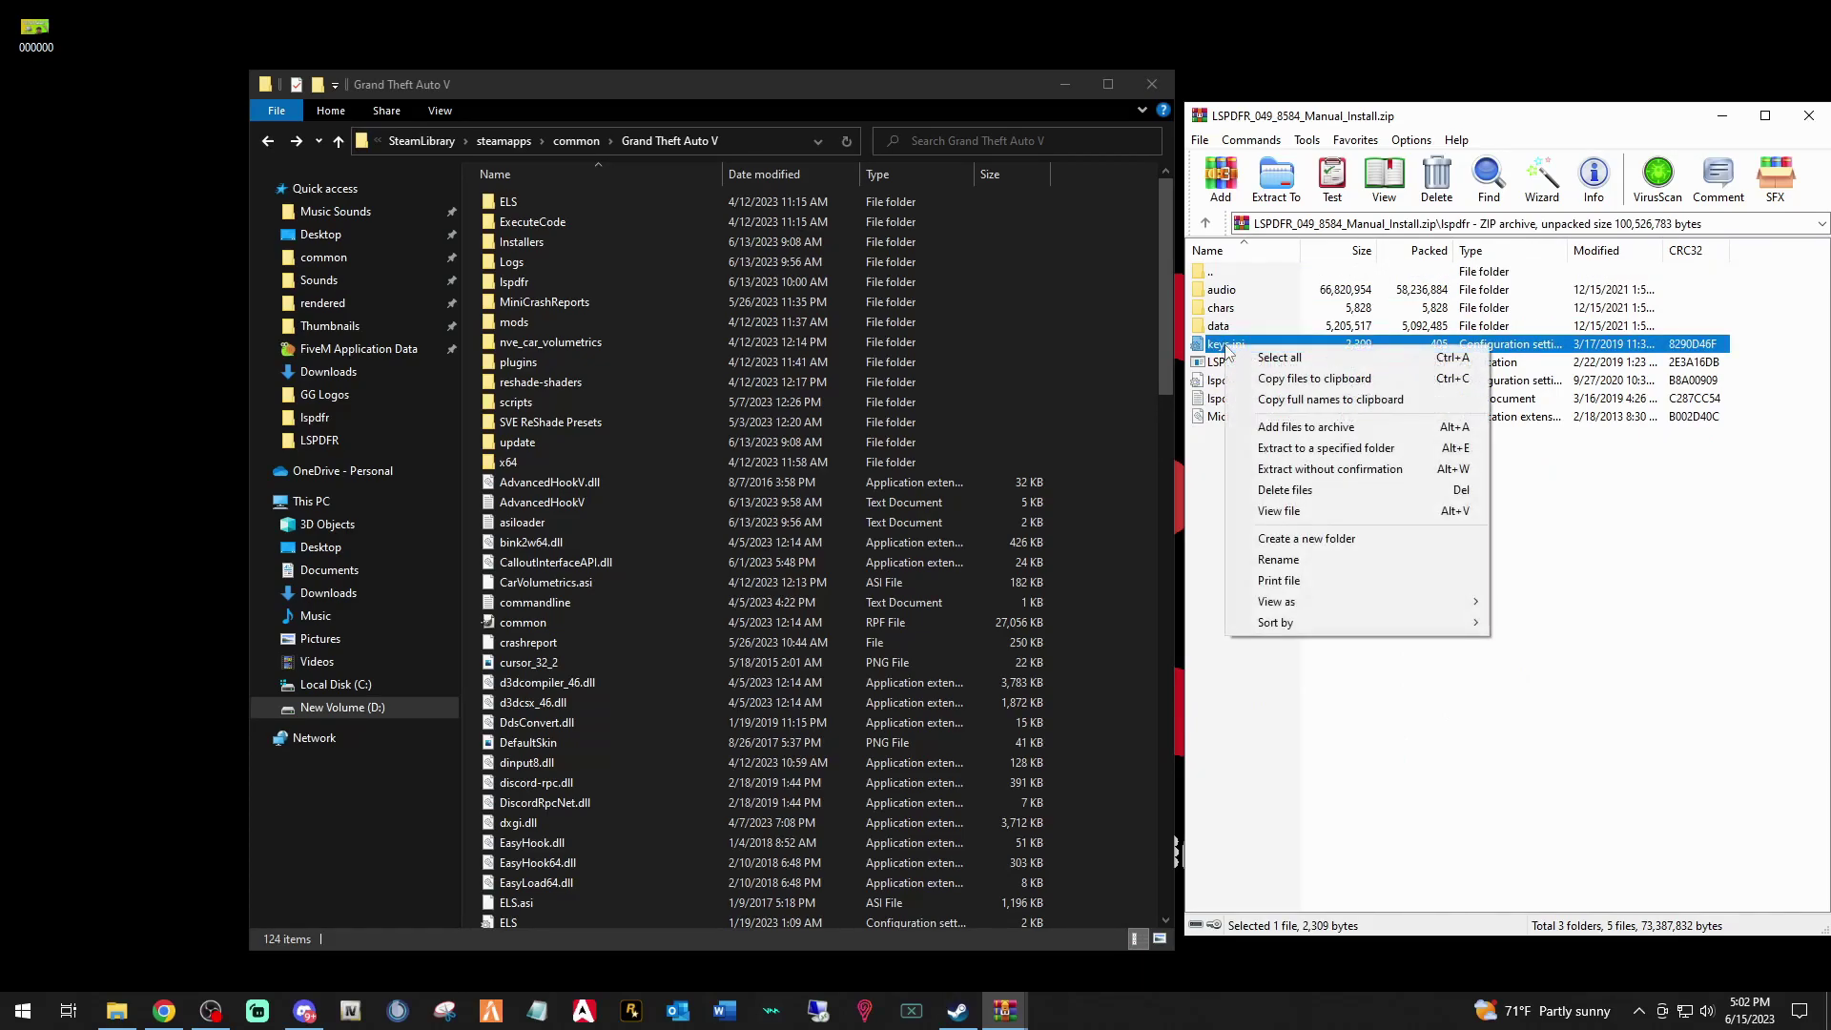
click(1267, 493)
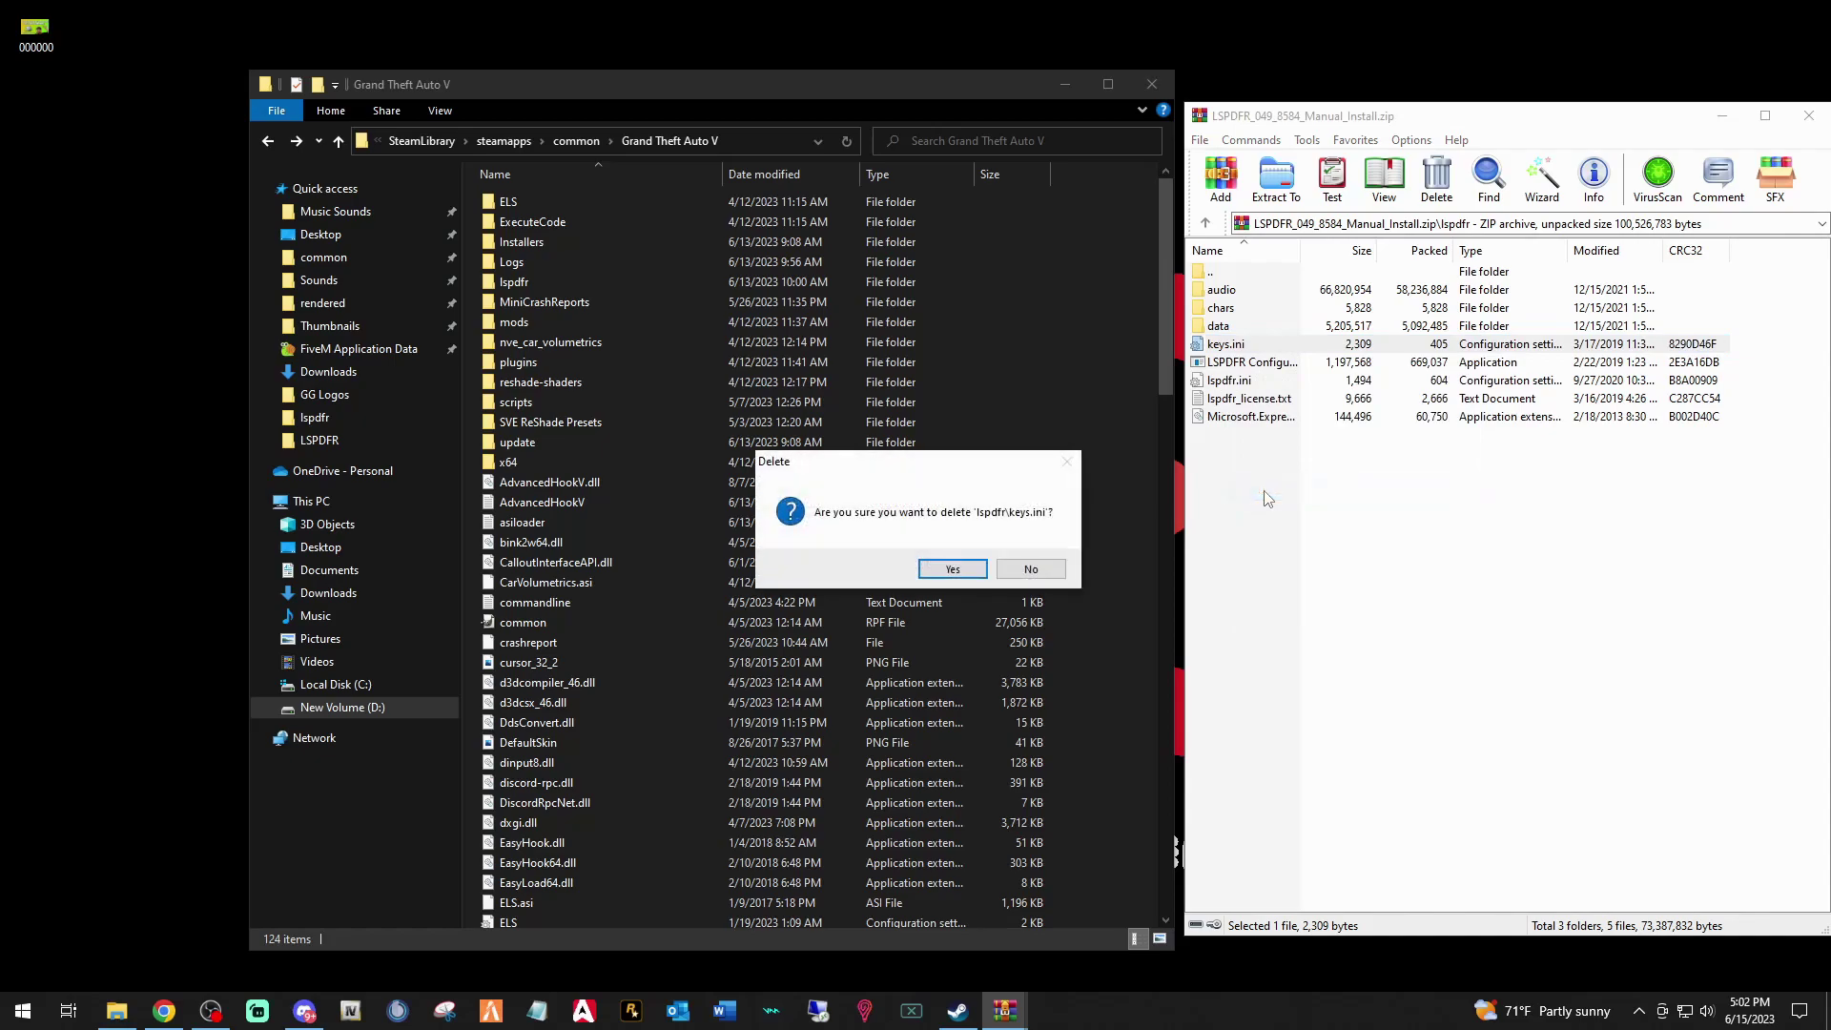
click(968, 570)
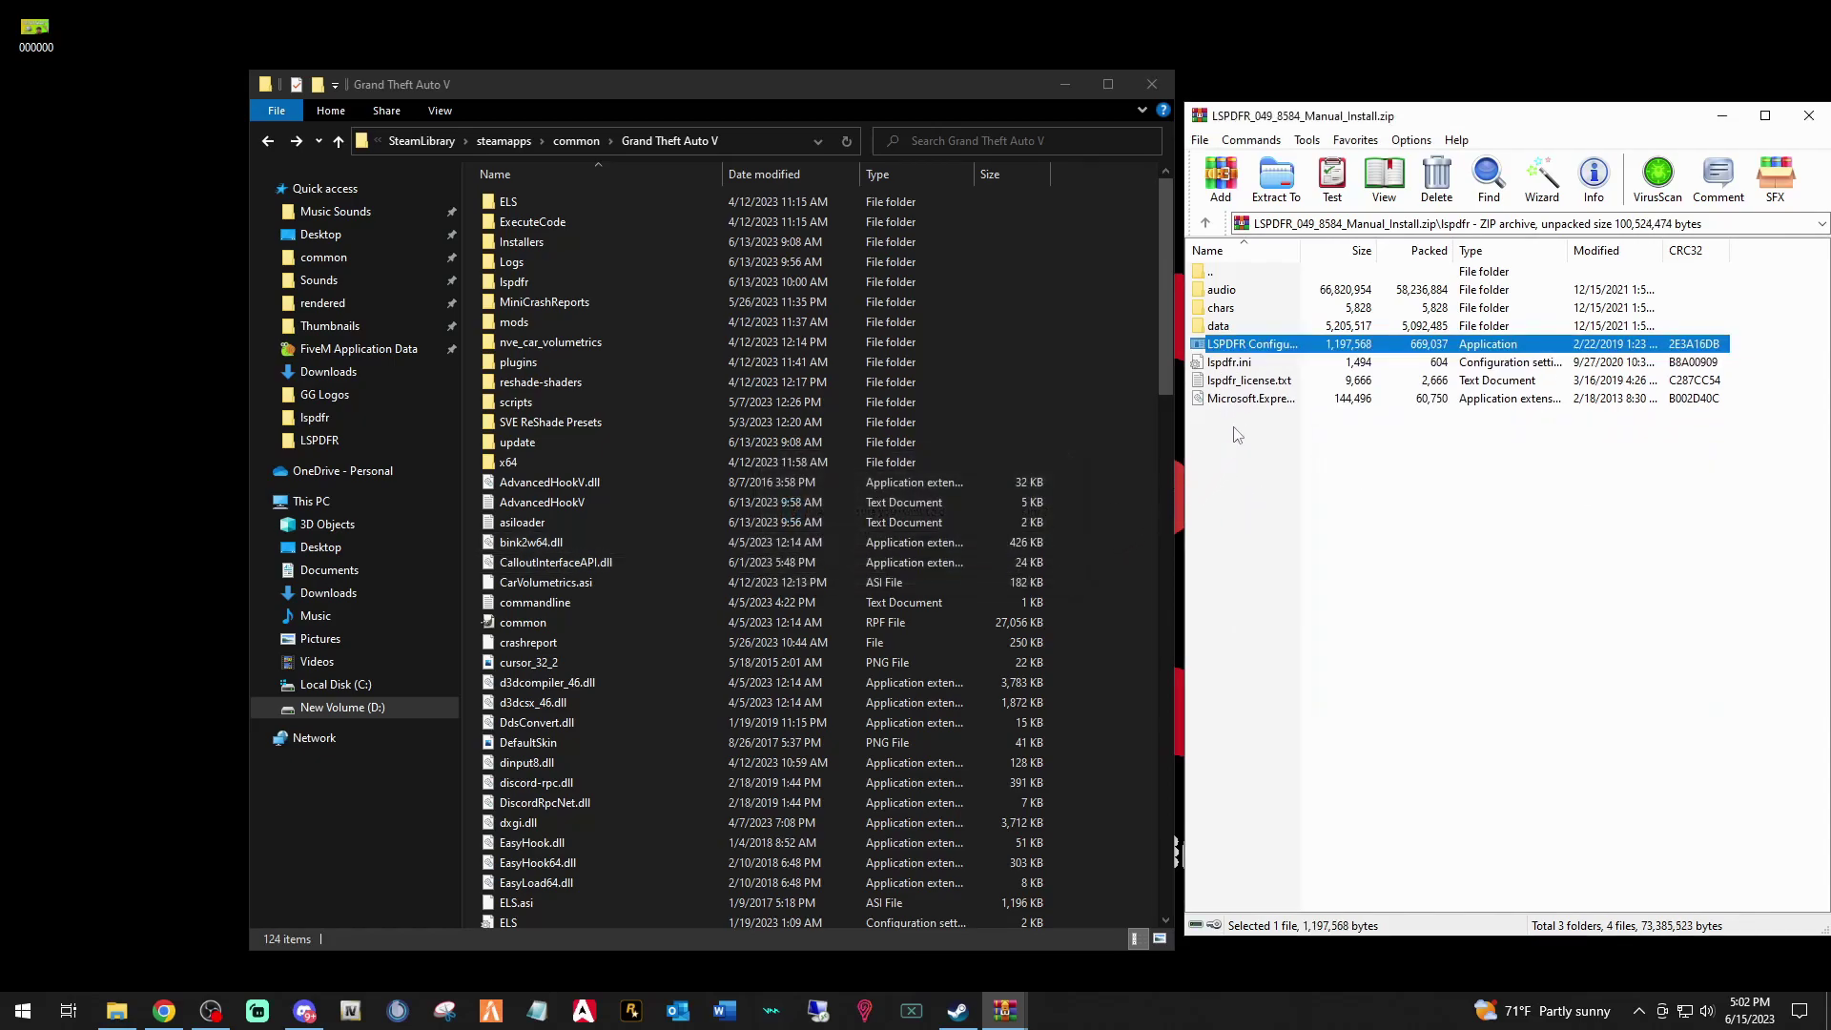
Step: Delete lspdfr.ini from the lspdfr folder inside the LSPDFR archive
click(1226, 364)
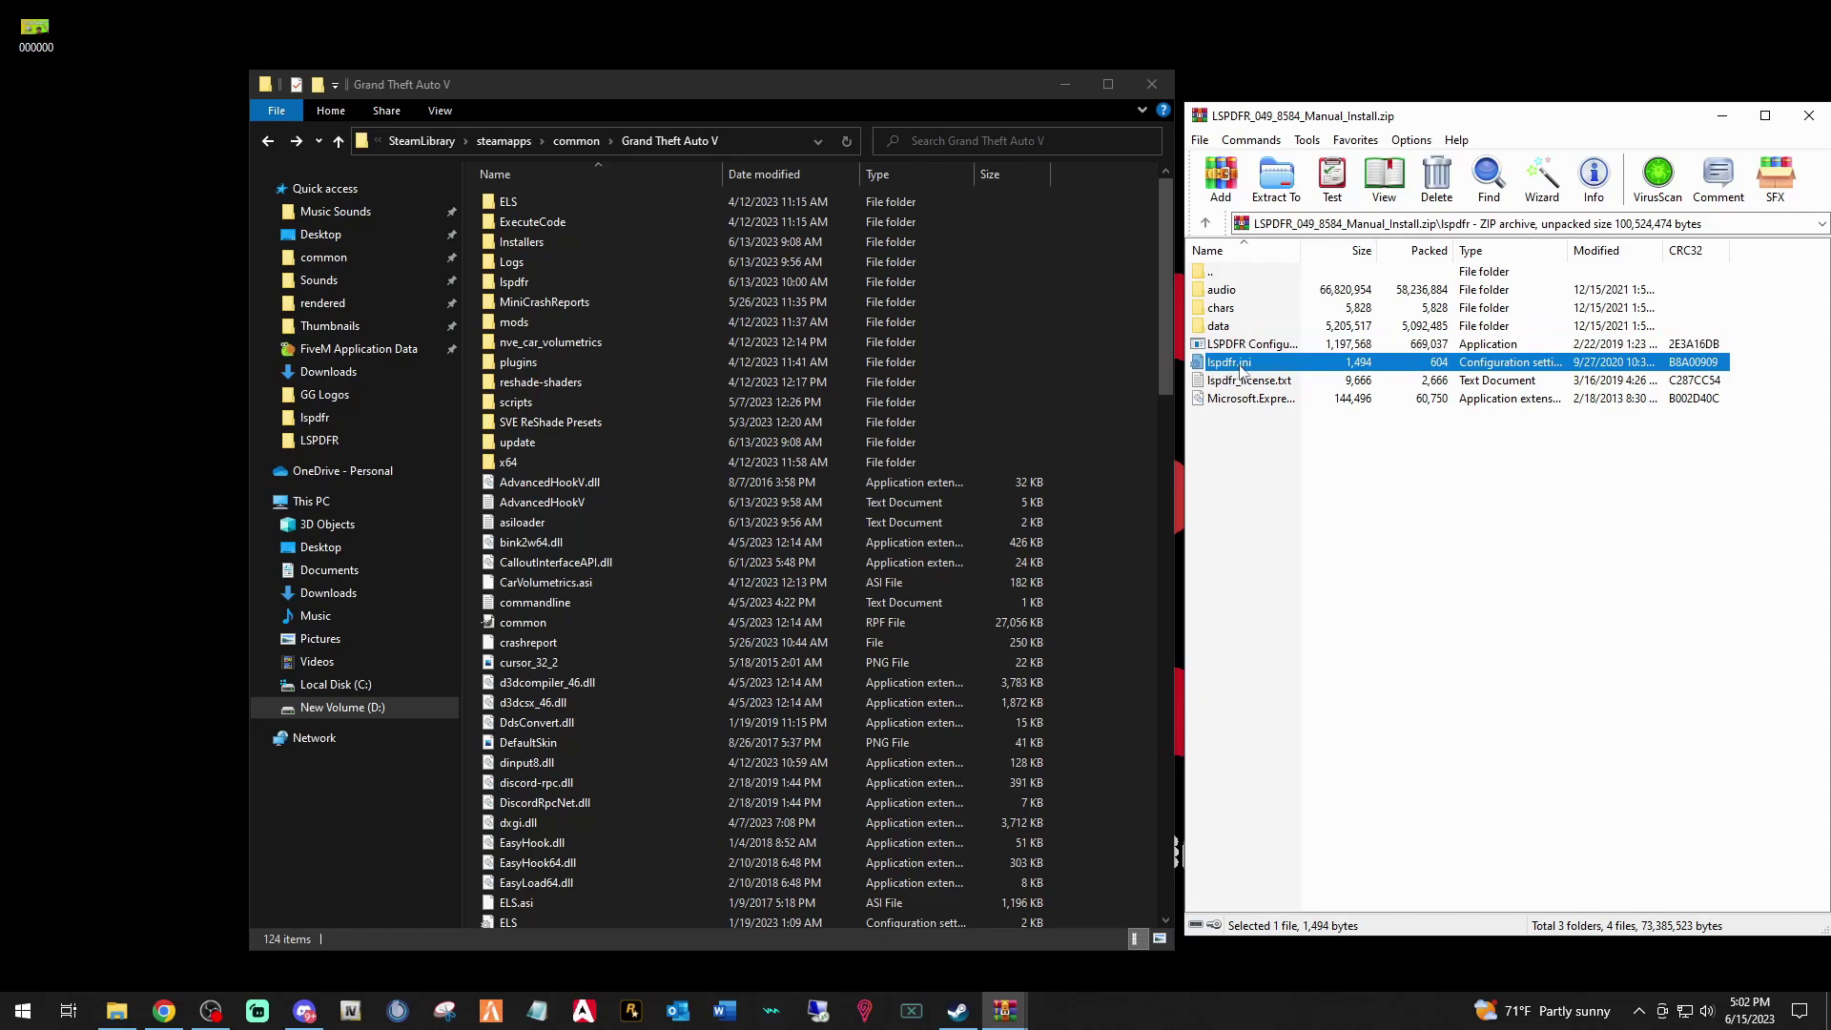
right_click(1237, 370)
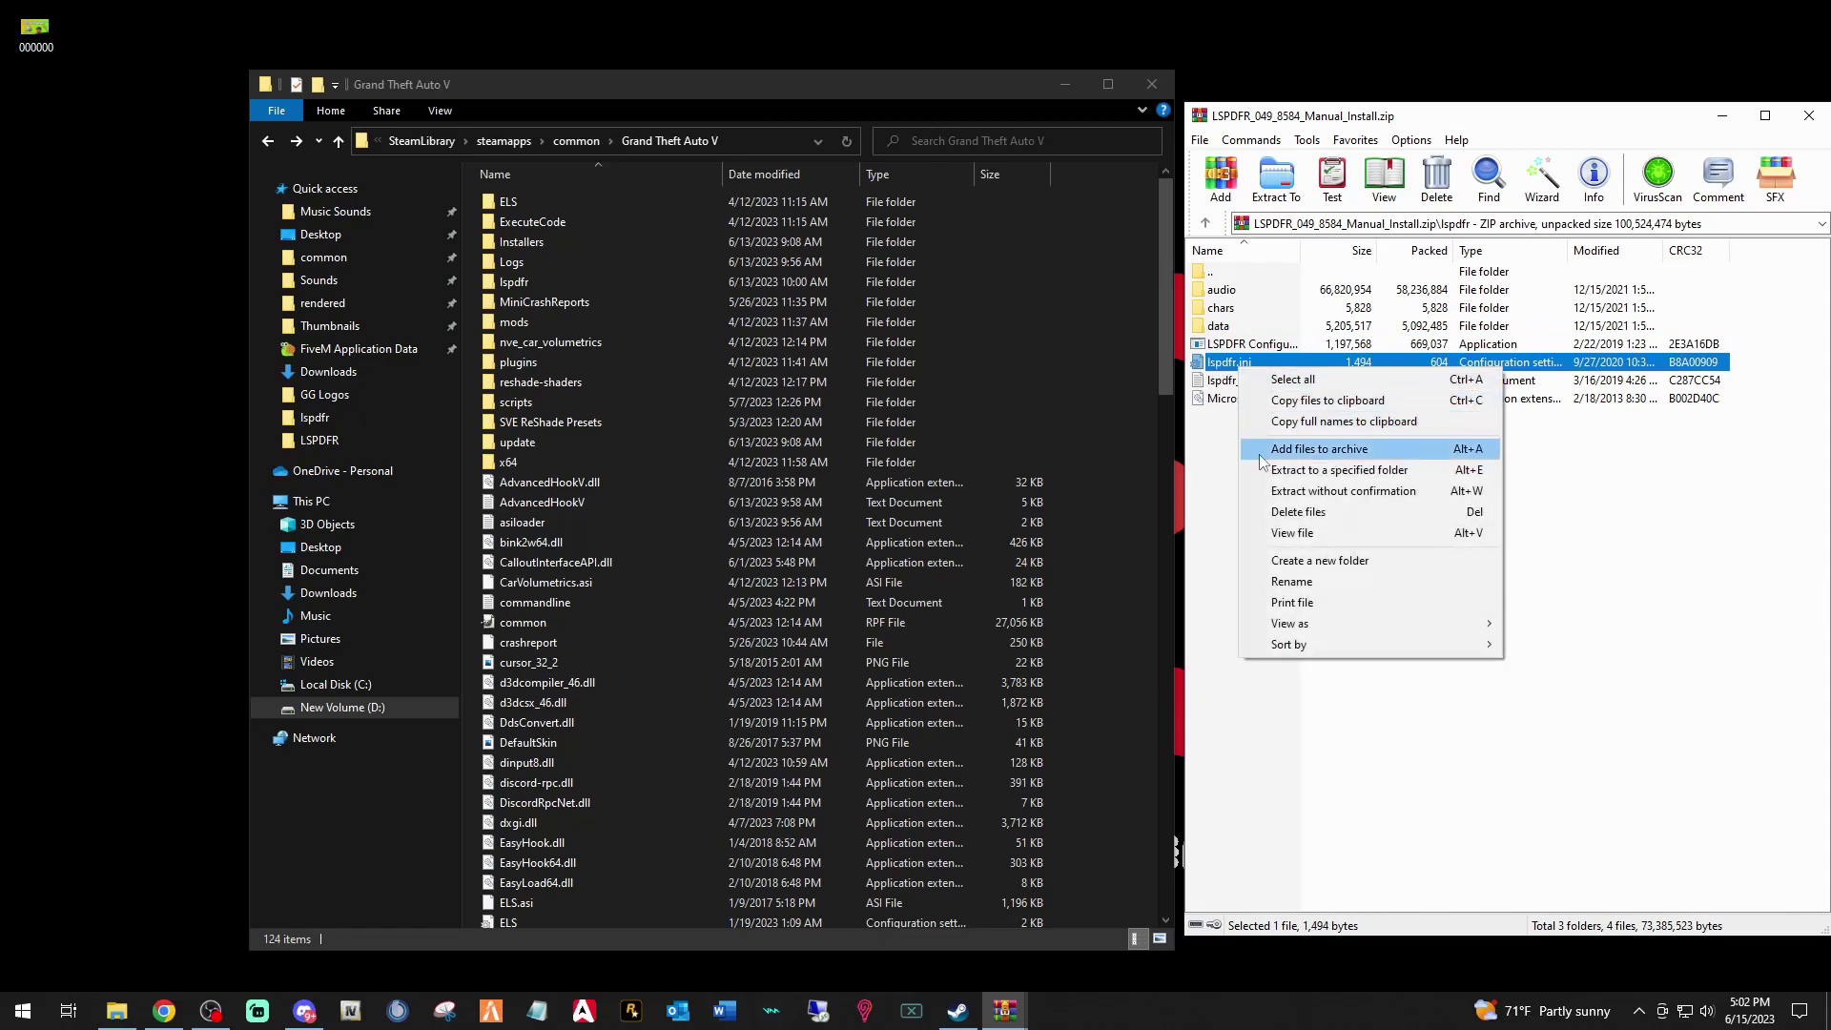
click(1282, 513)
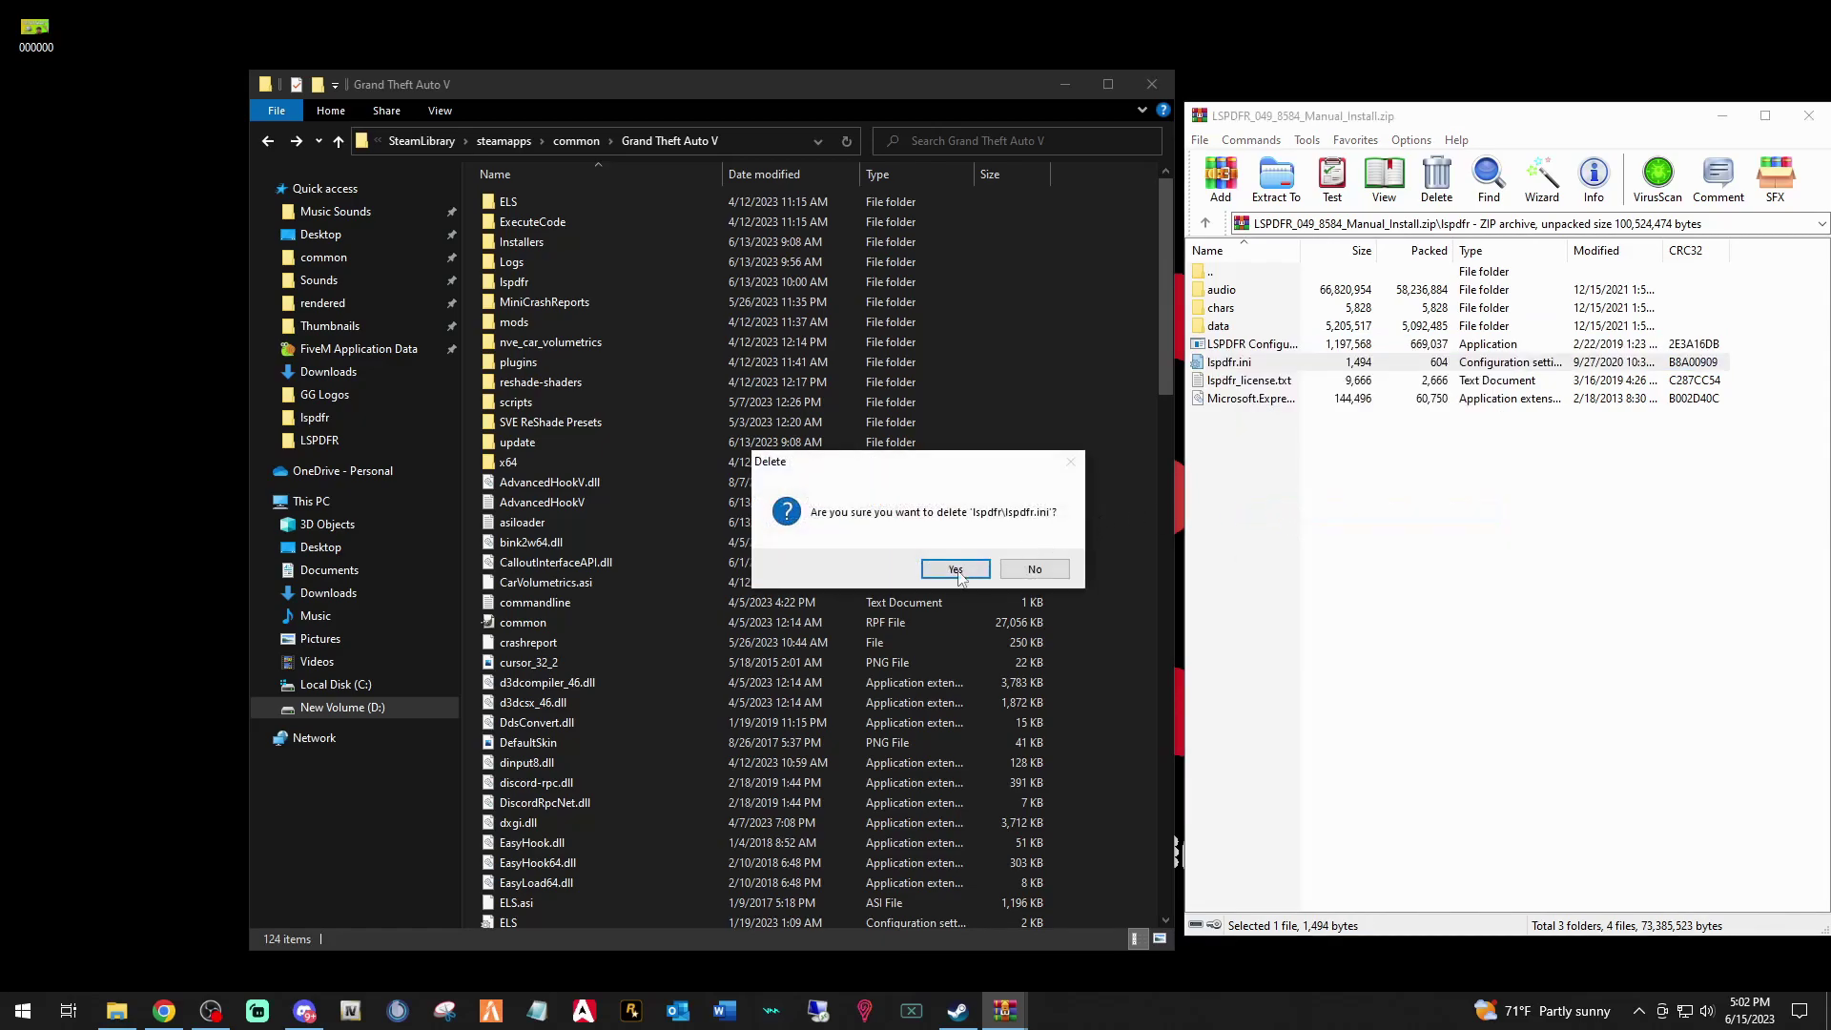
key(Return)
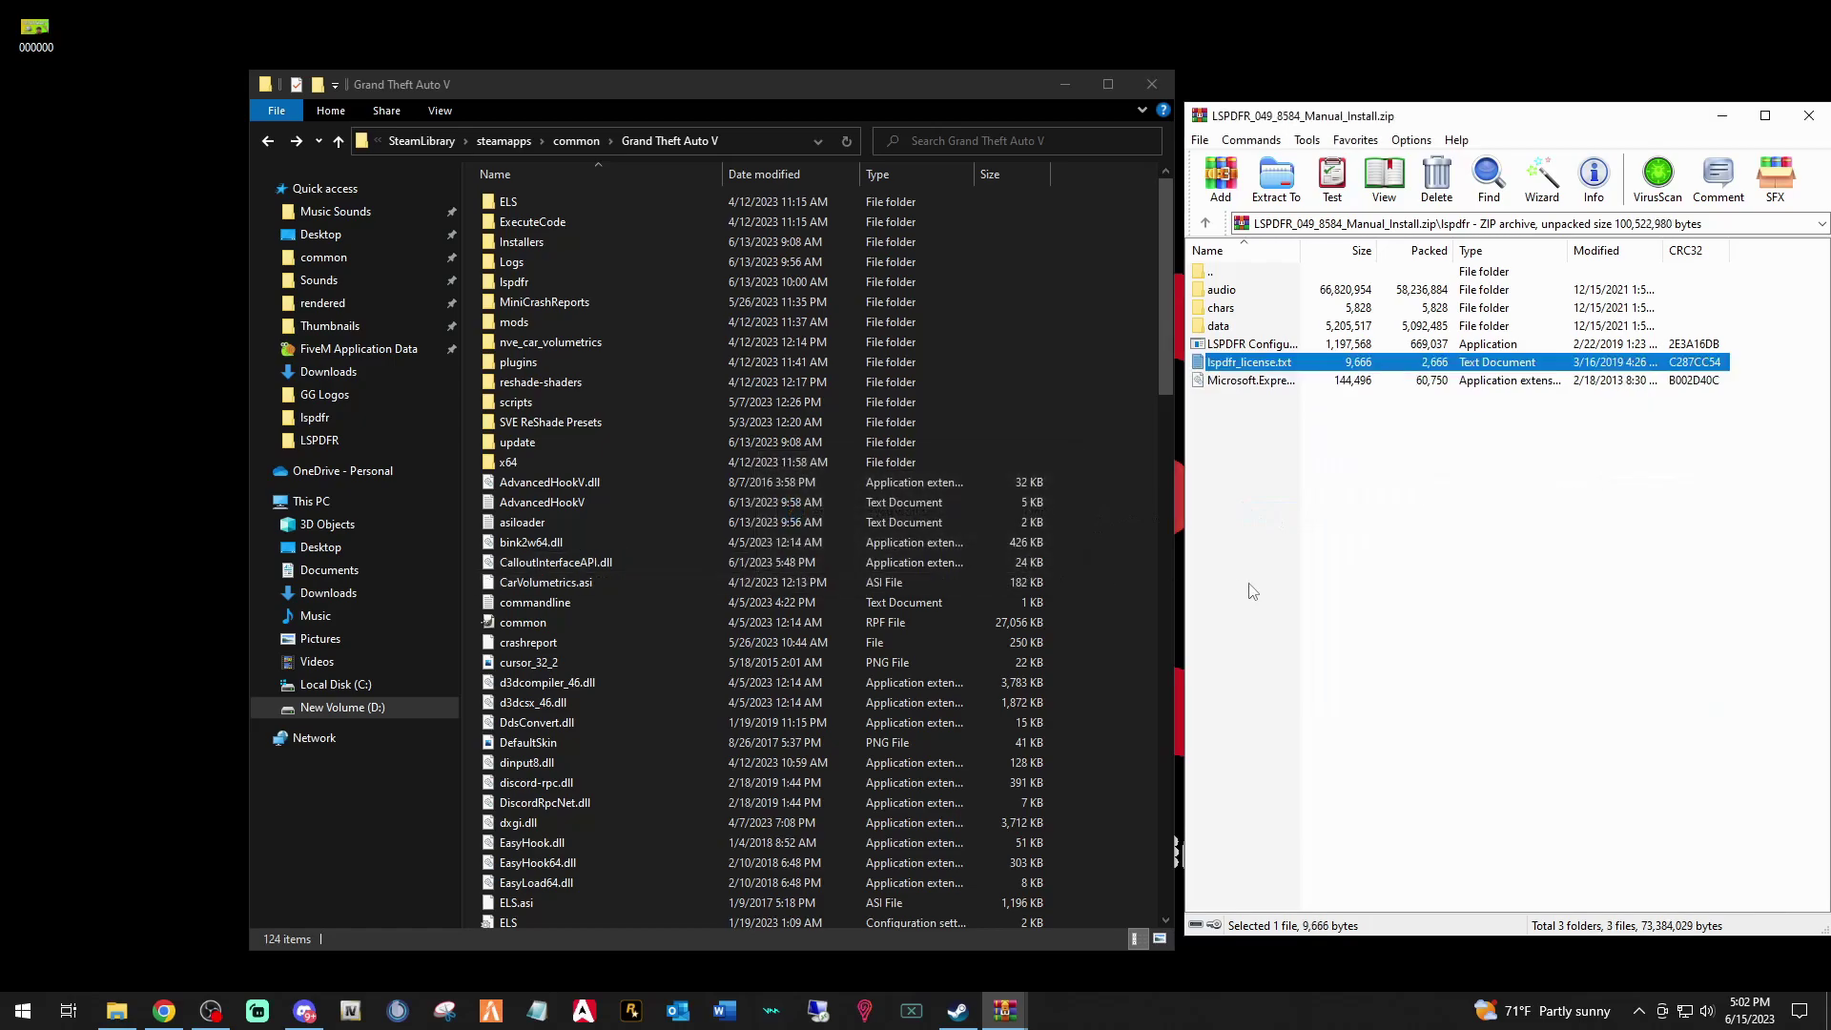
Step: Copy everything in the LSPDFR archive's root except the licenses folder and RPH_Readme.txt into the Grand Theft Auto V folder, replacing existing files
click(1206, 223)
click(1284, 833)
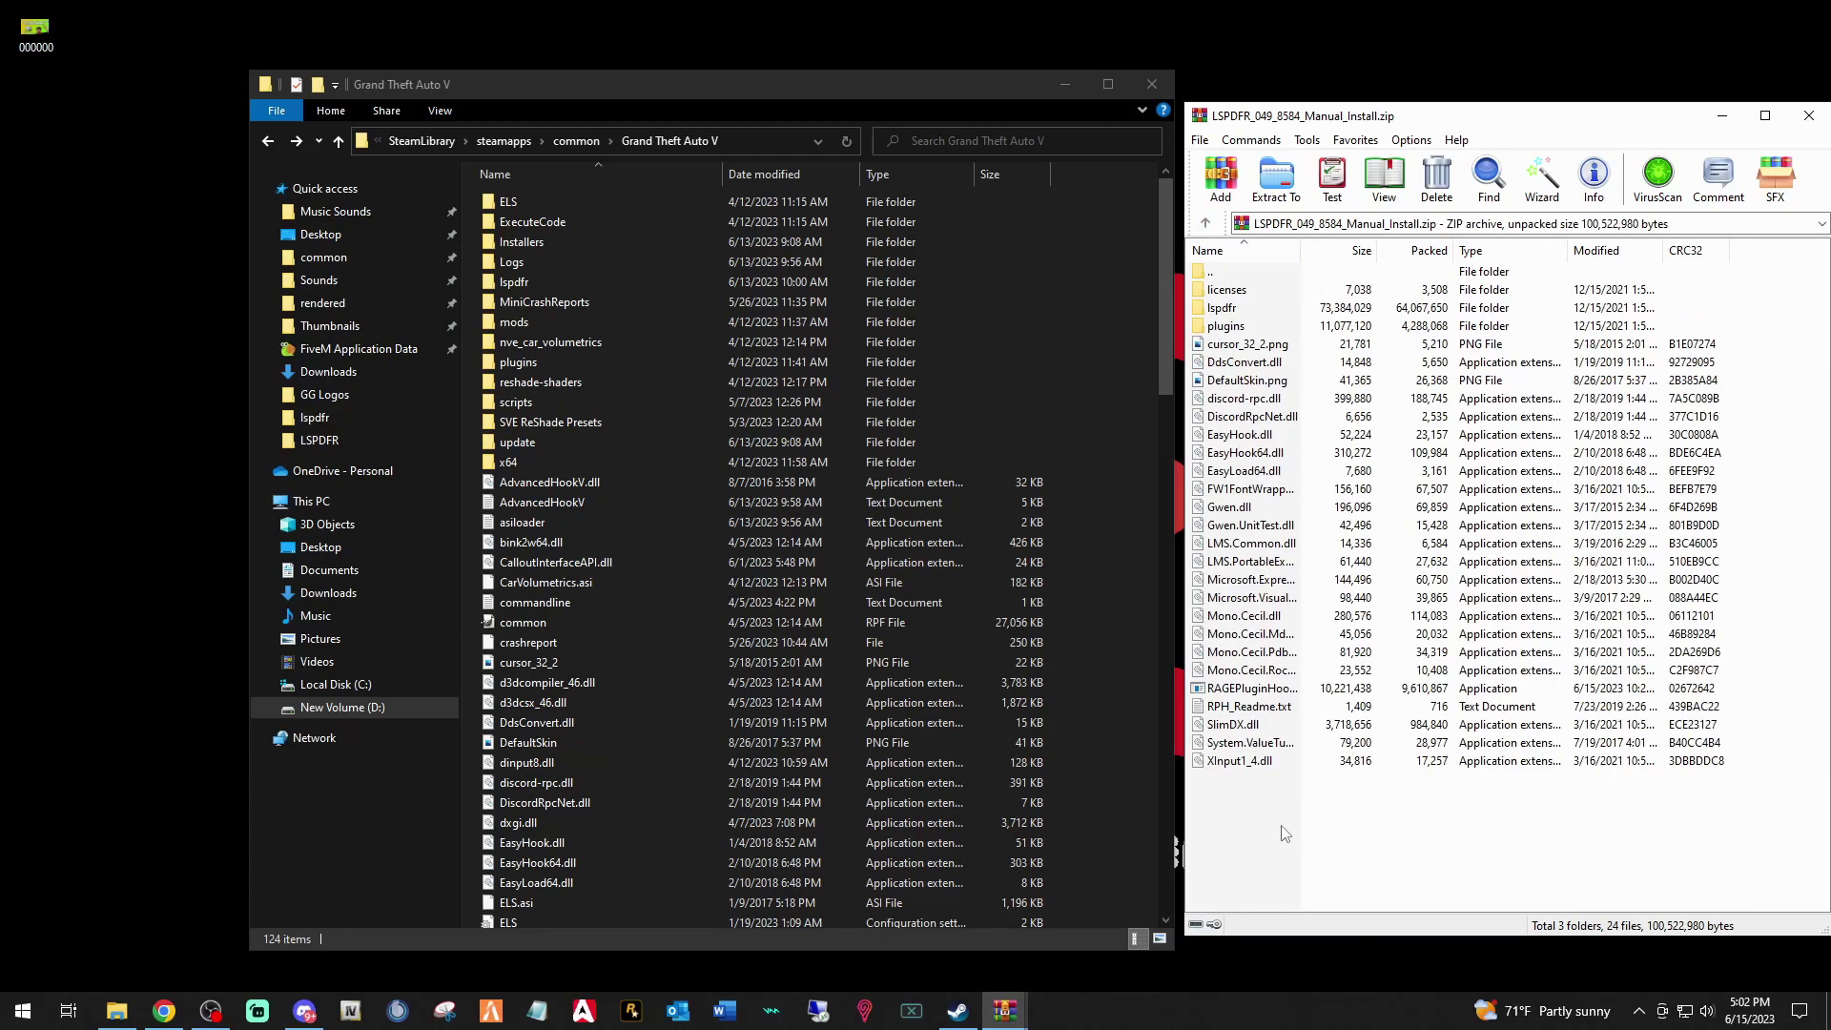
click(1263, 688)
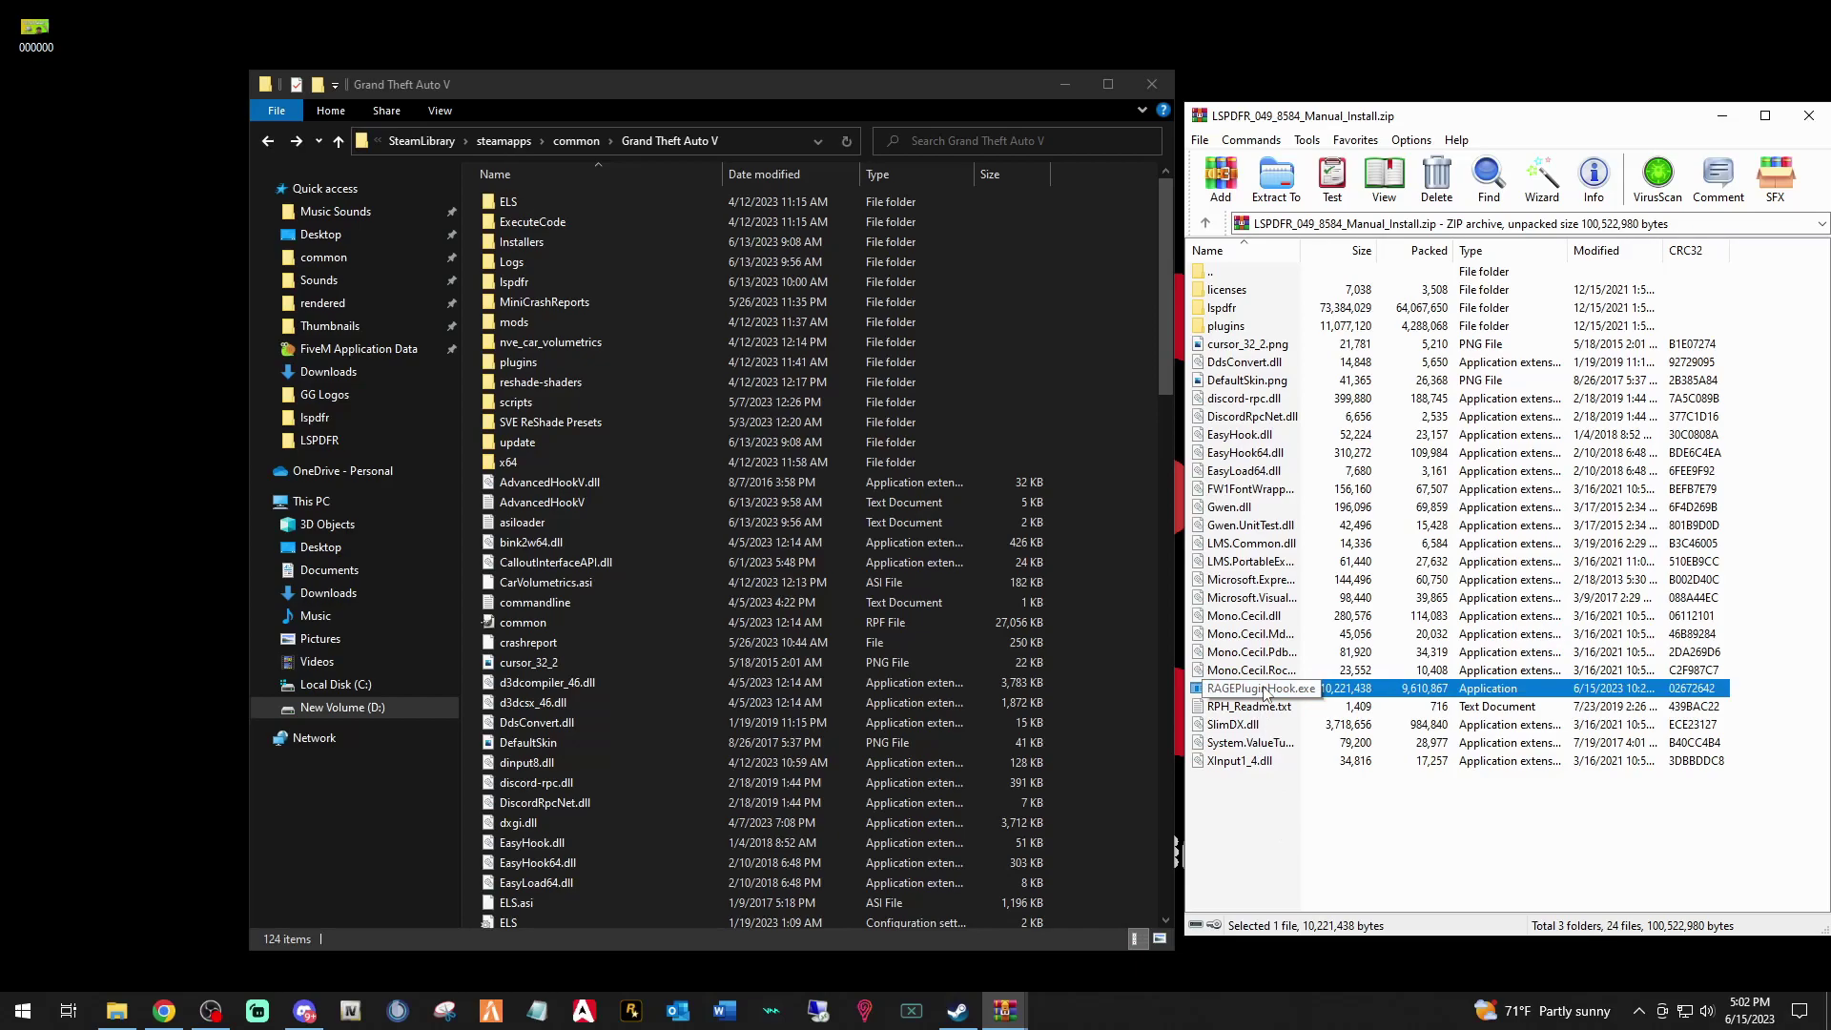
click(1292, 832)
drag(1249, 834, 1240, 297)
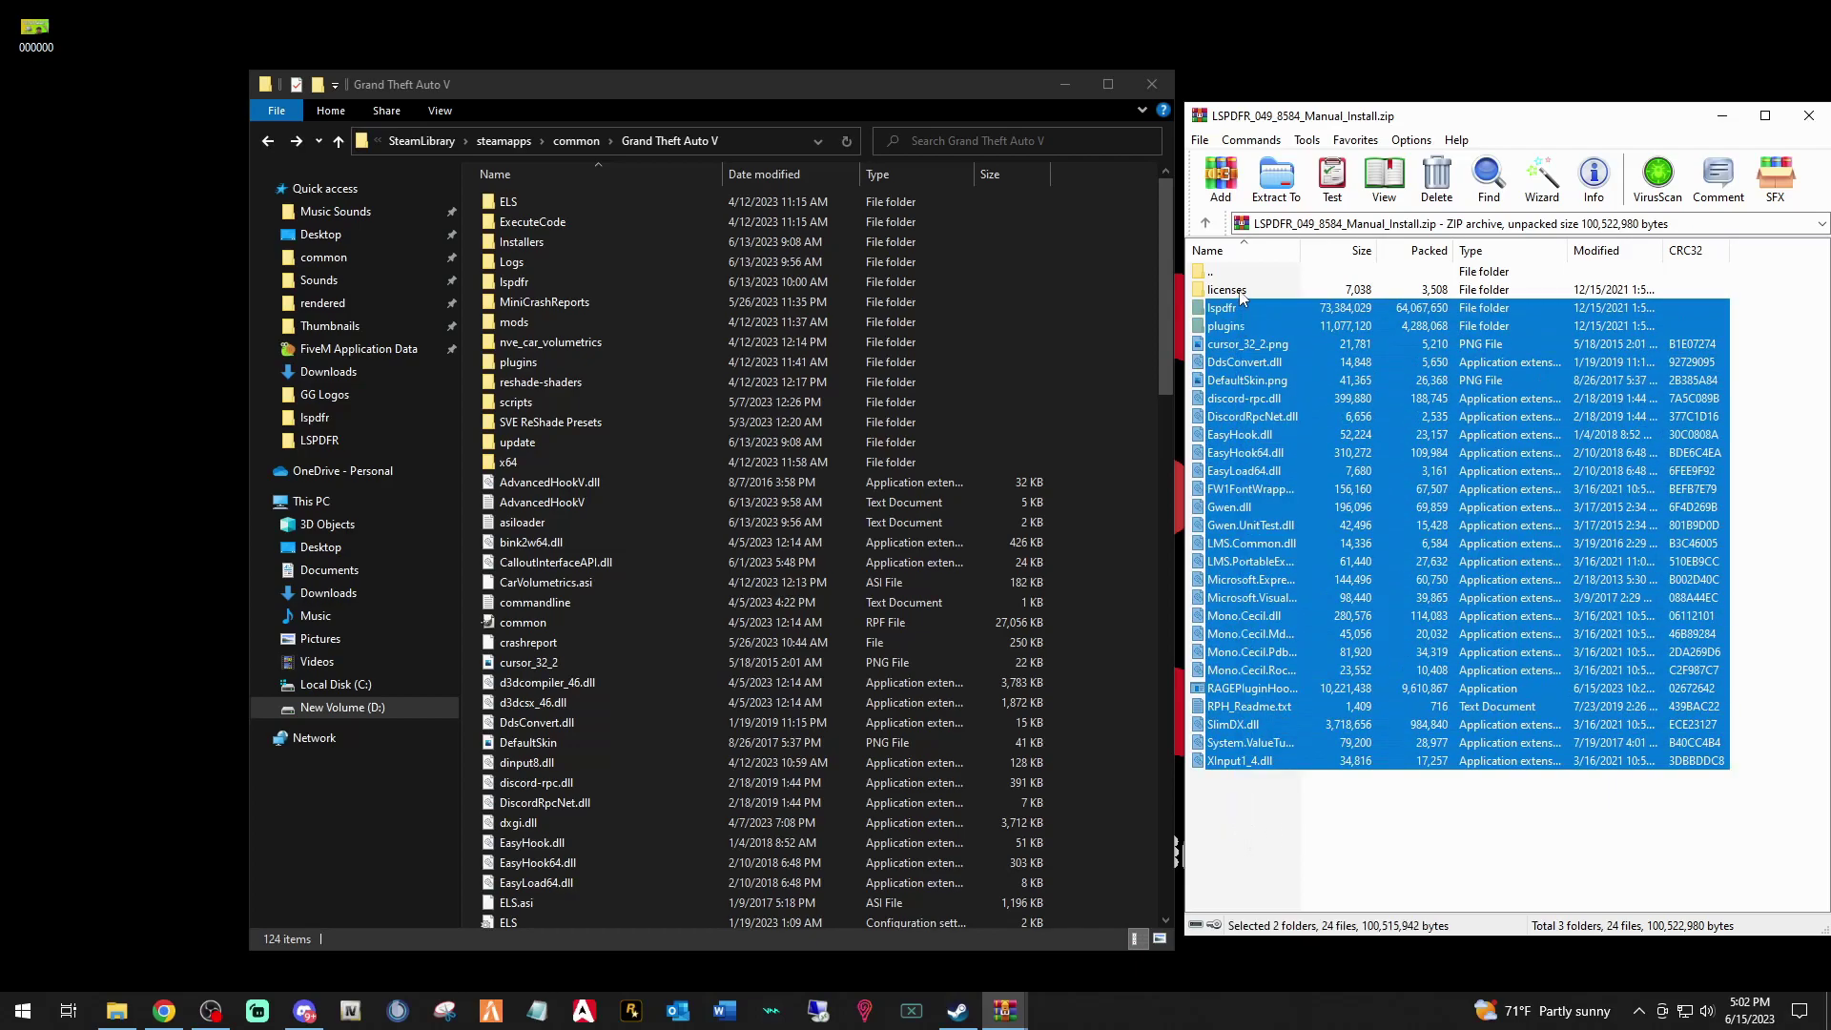
ctrl+click(1220, 710)
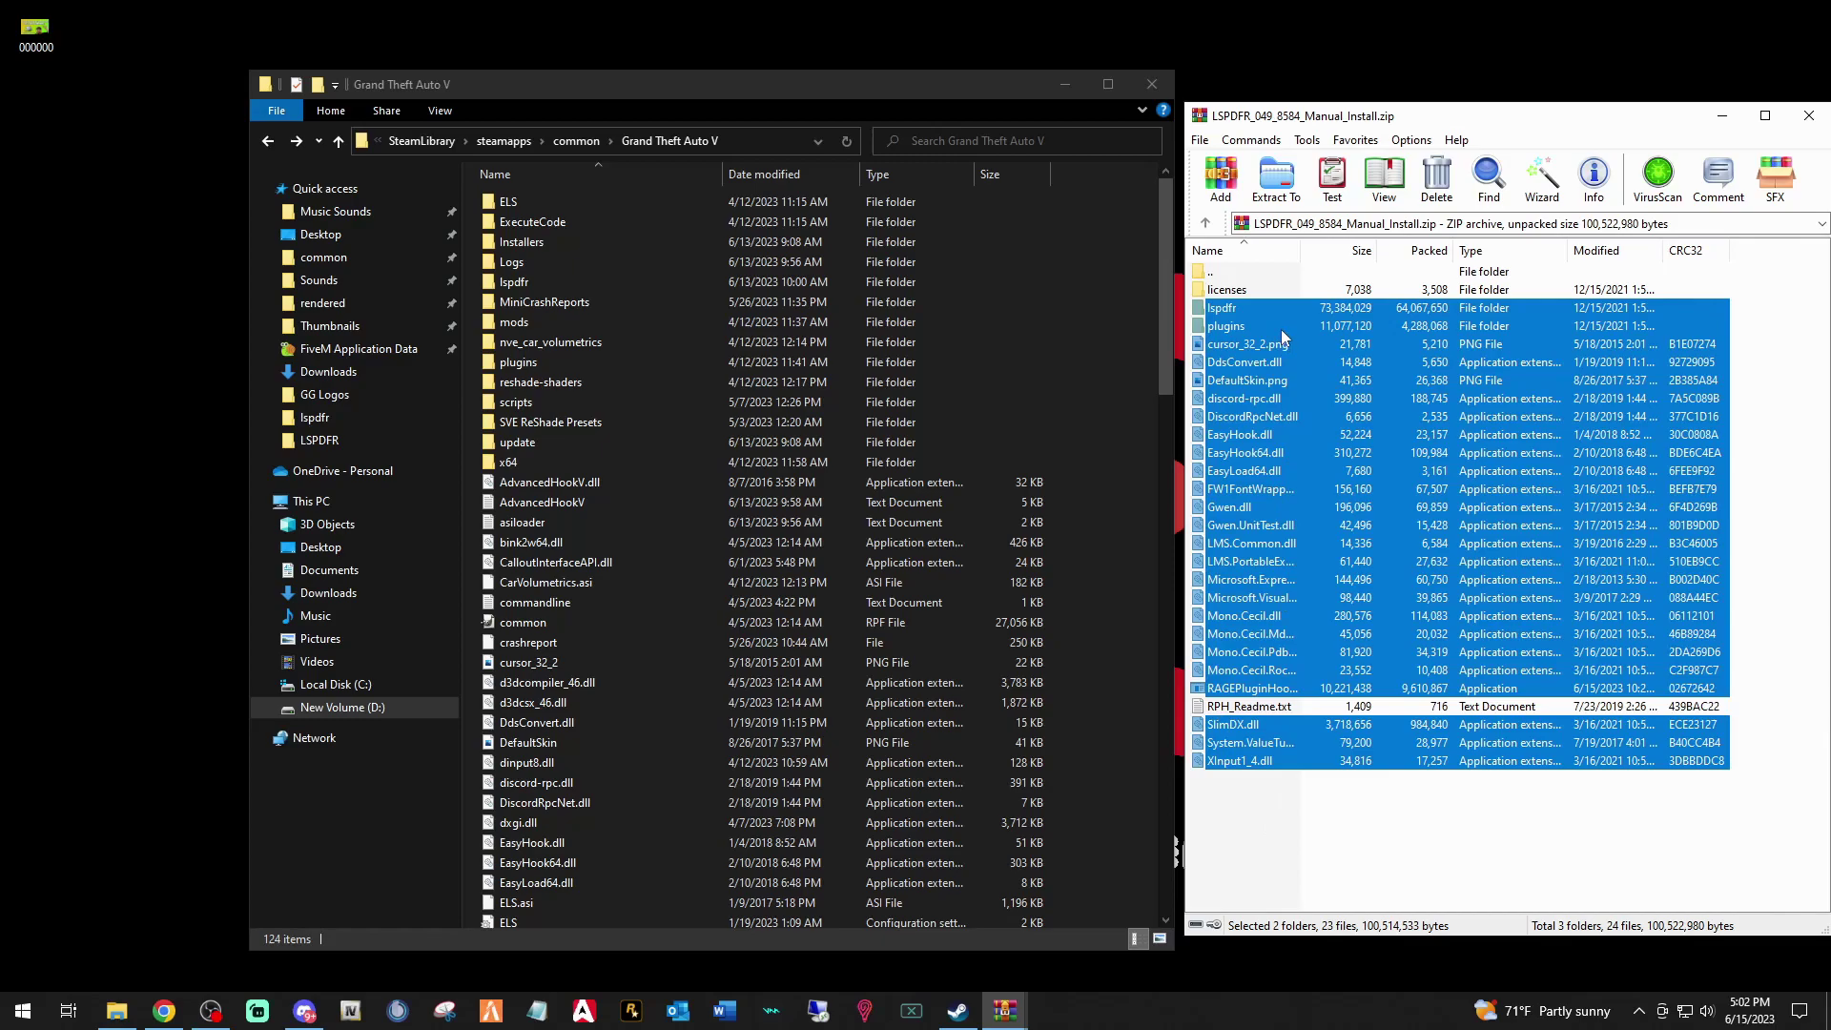
drag(1296, 417, 1118, 586)
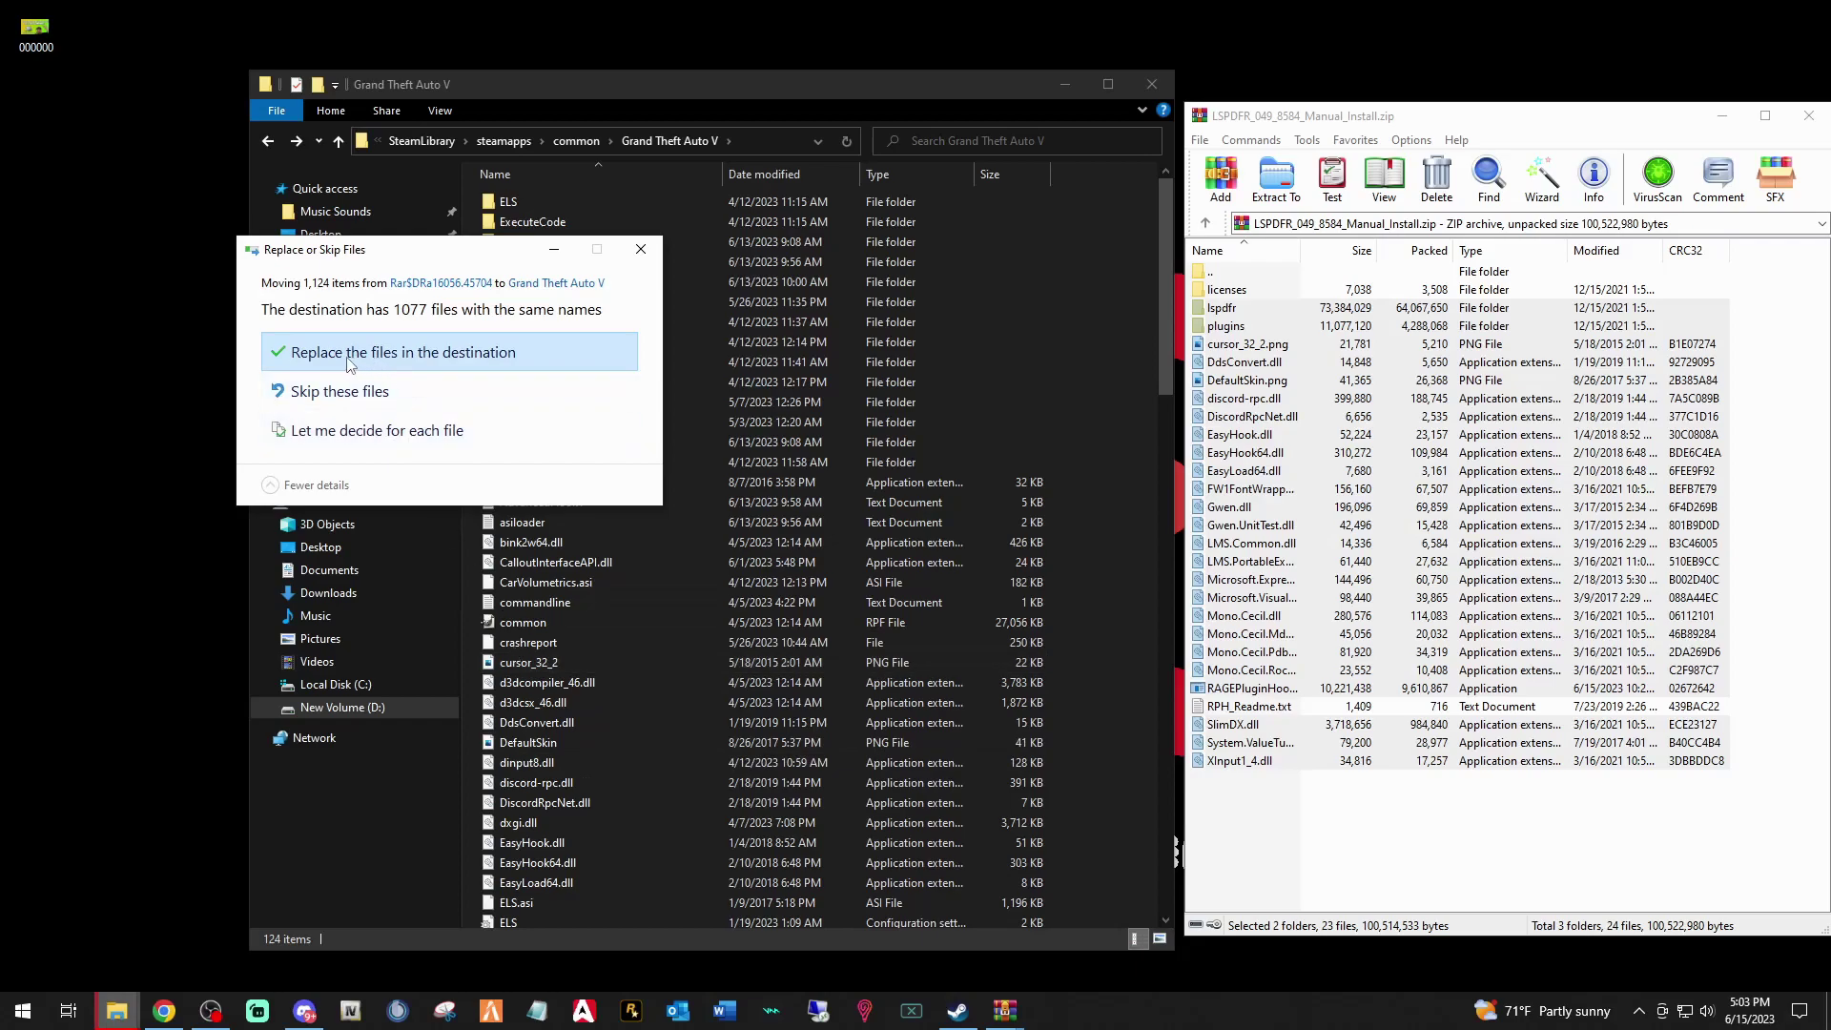
click(347, 360)
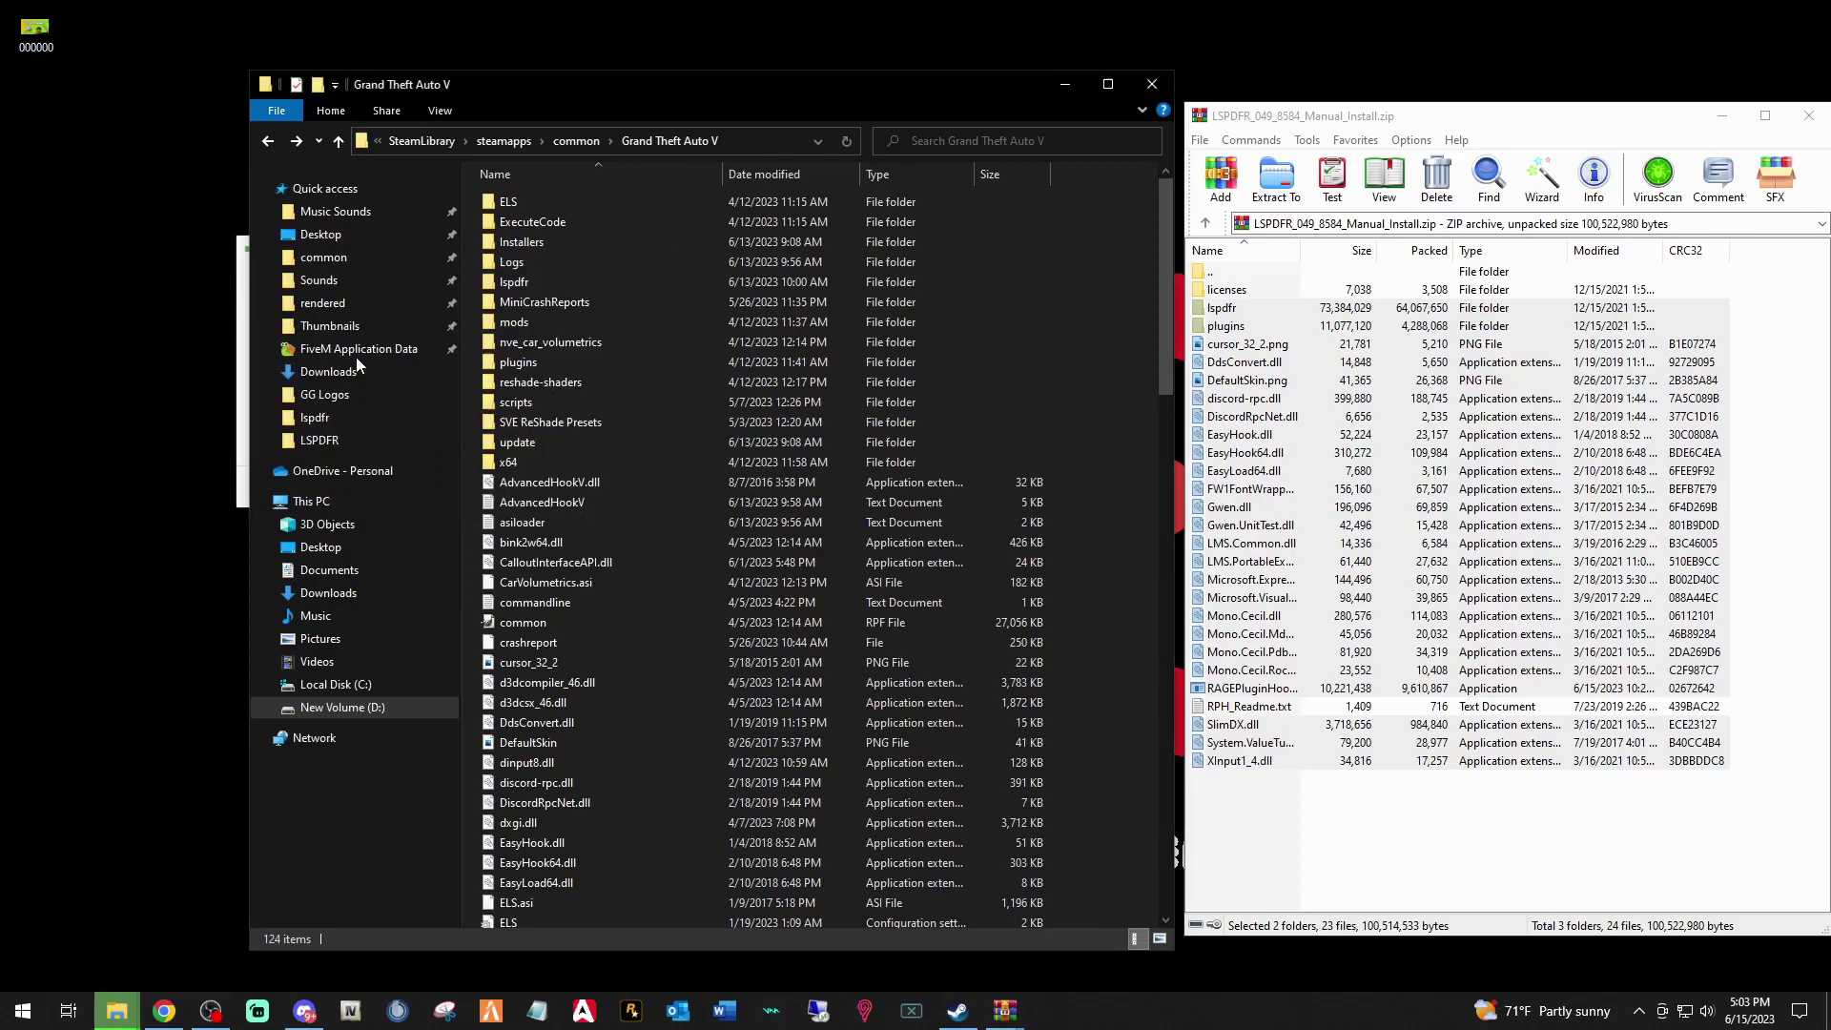
click(1098, 640)
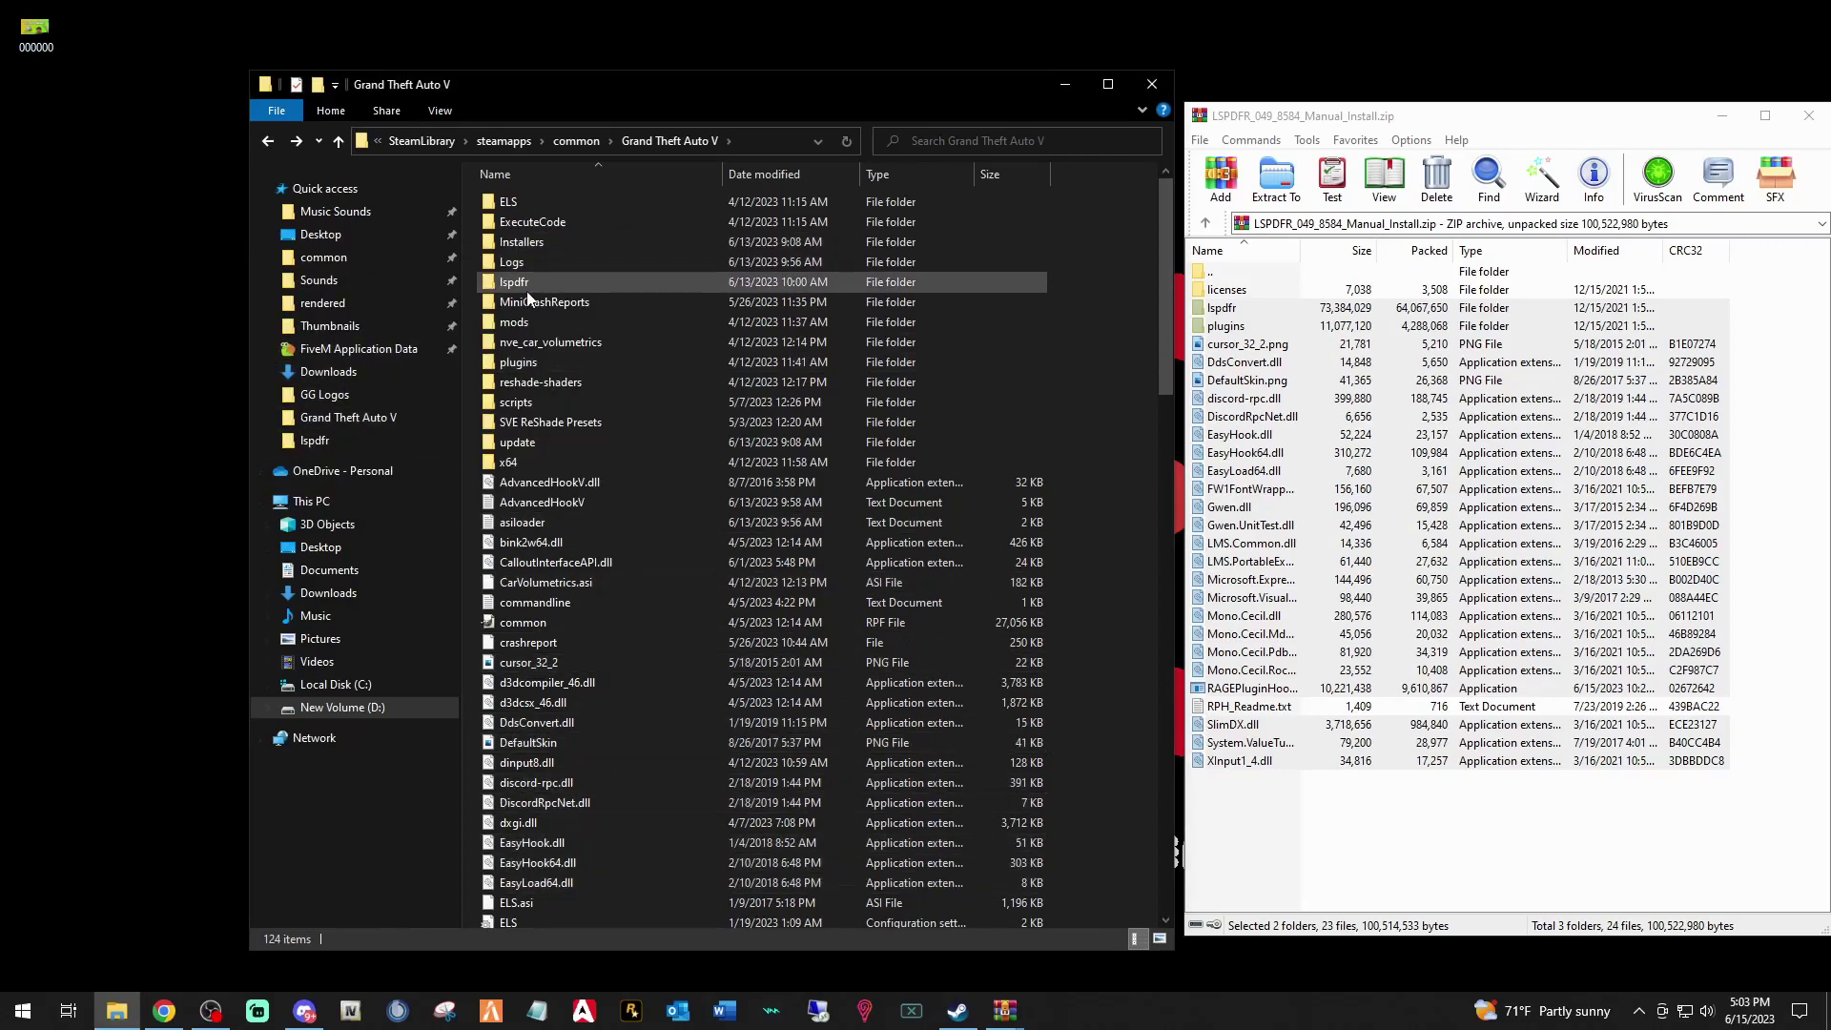
Step: Review the key bindings in the installed lspdfr folder's keys file and the archive's lspdfr folder, and return both views to their parent folders
double_click(529, 282)
double_click(507, 264)
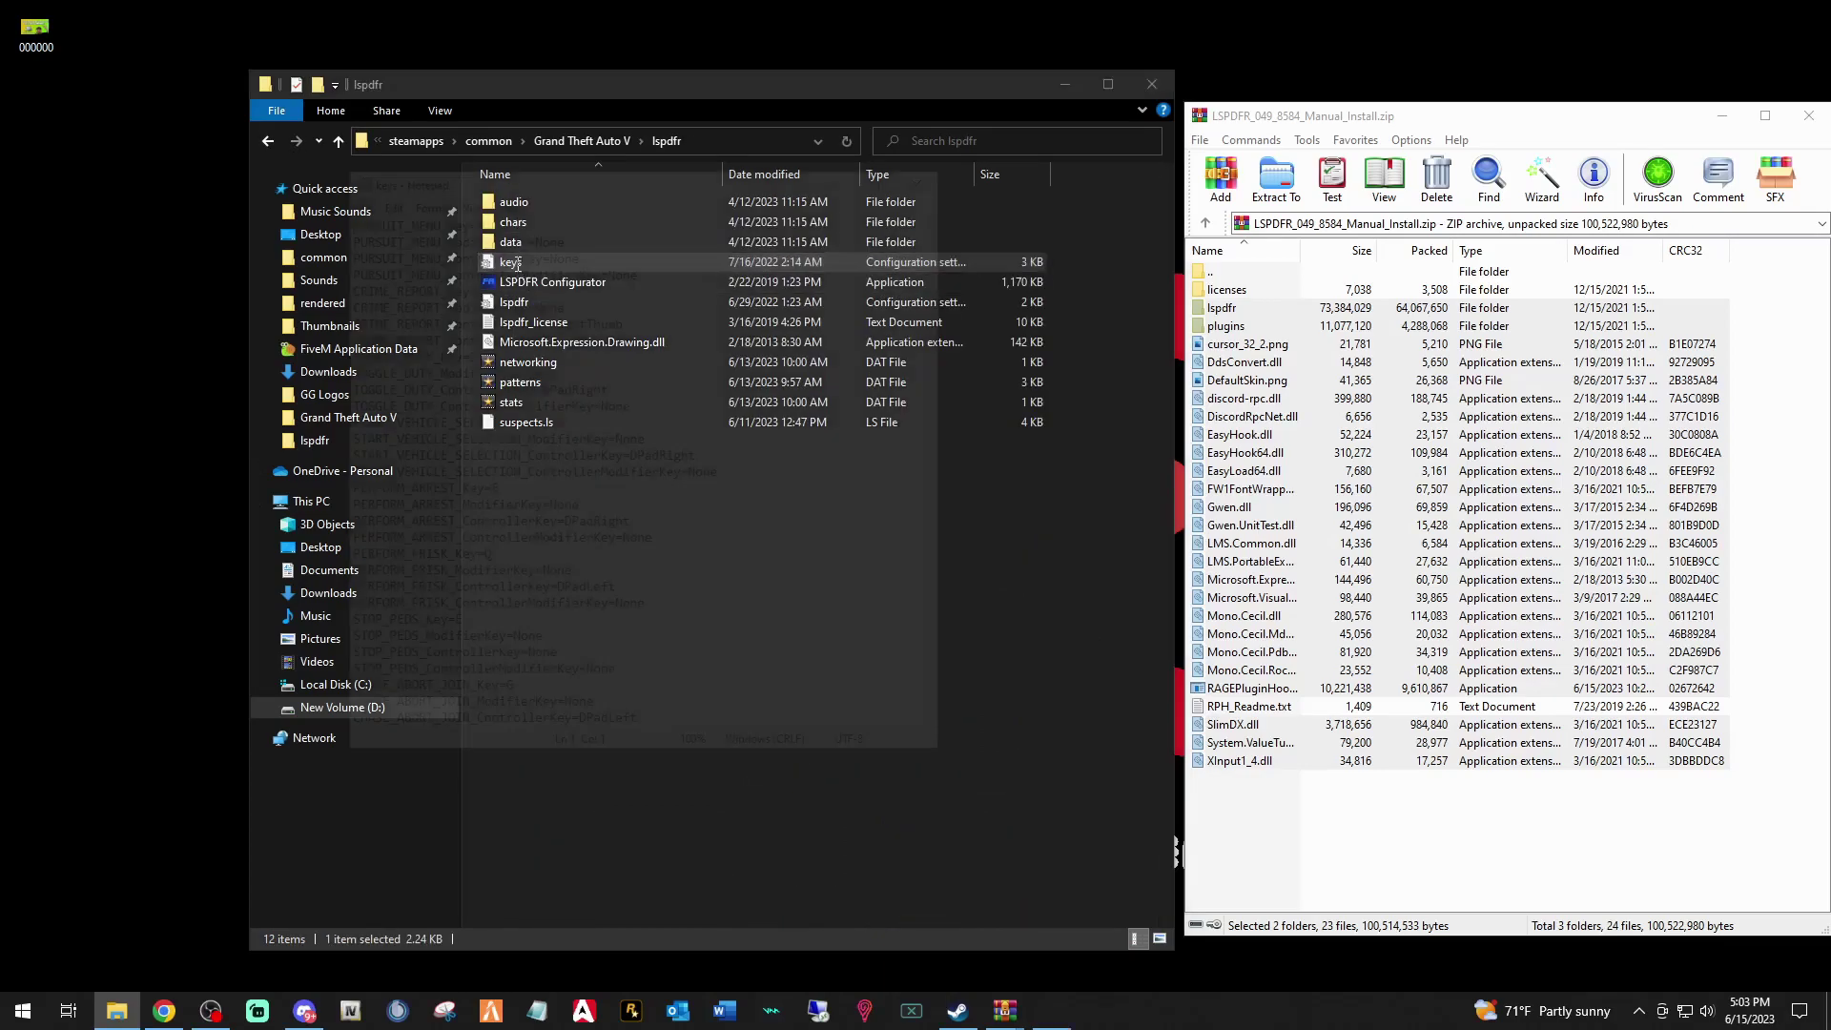
scroll(483, 440, down, 2)
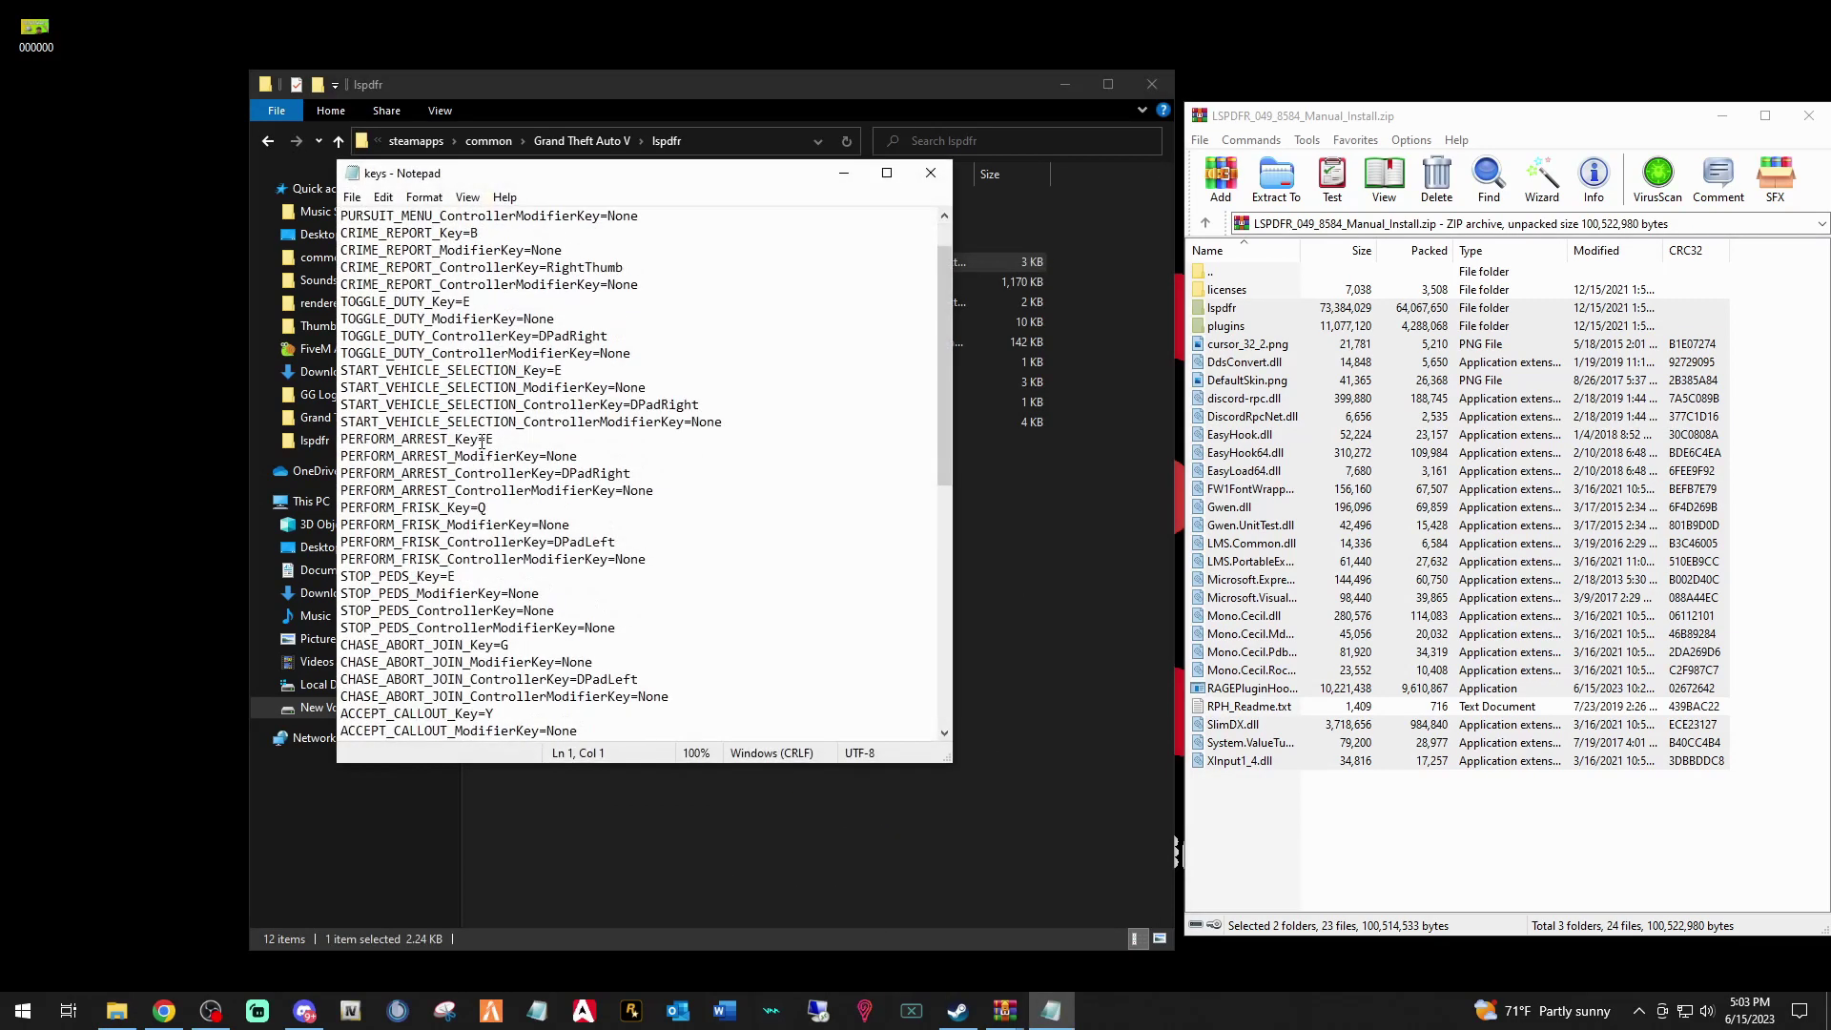
scroll(501, 507, down, 4)
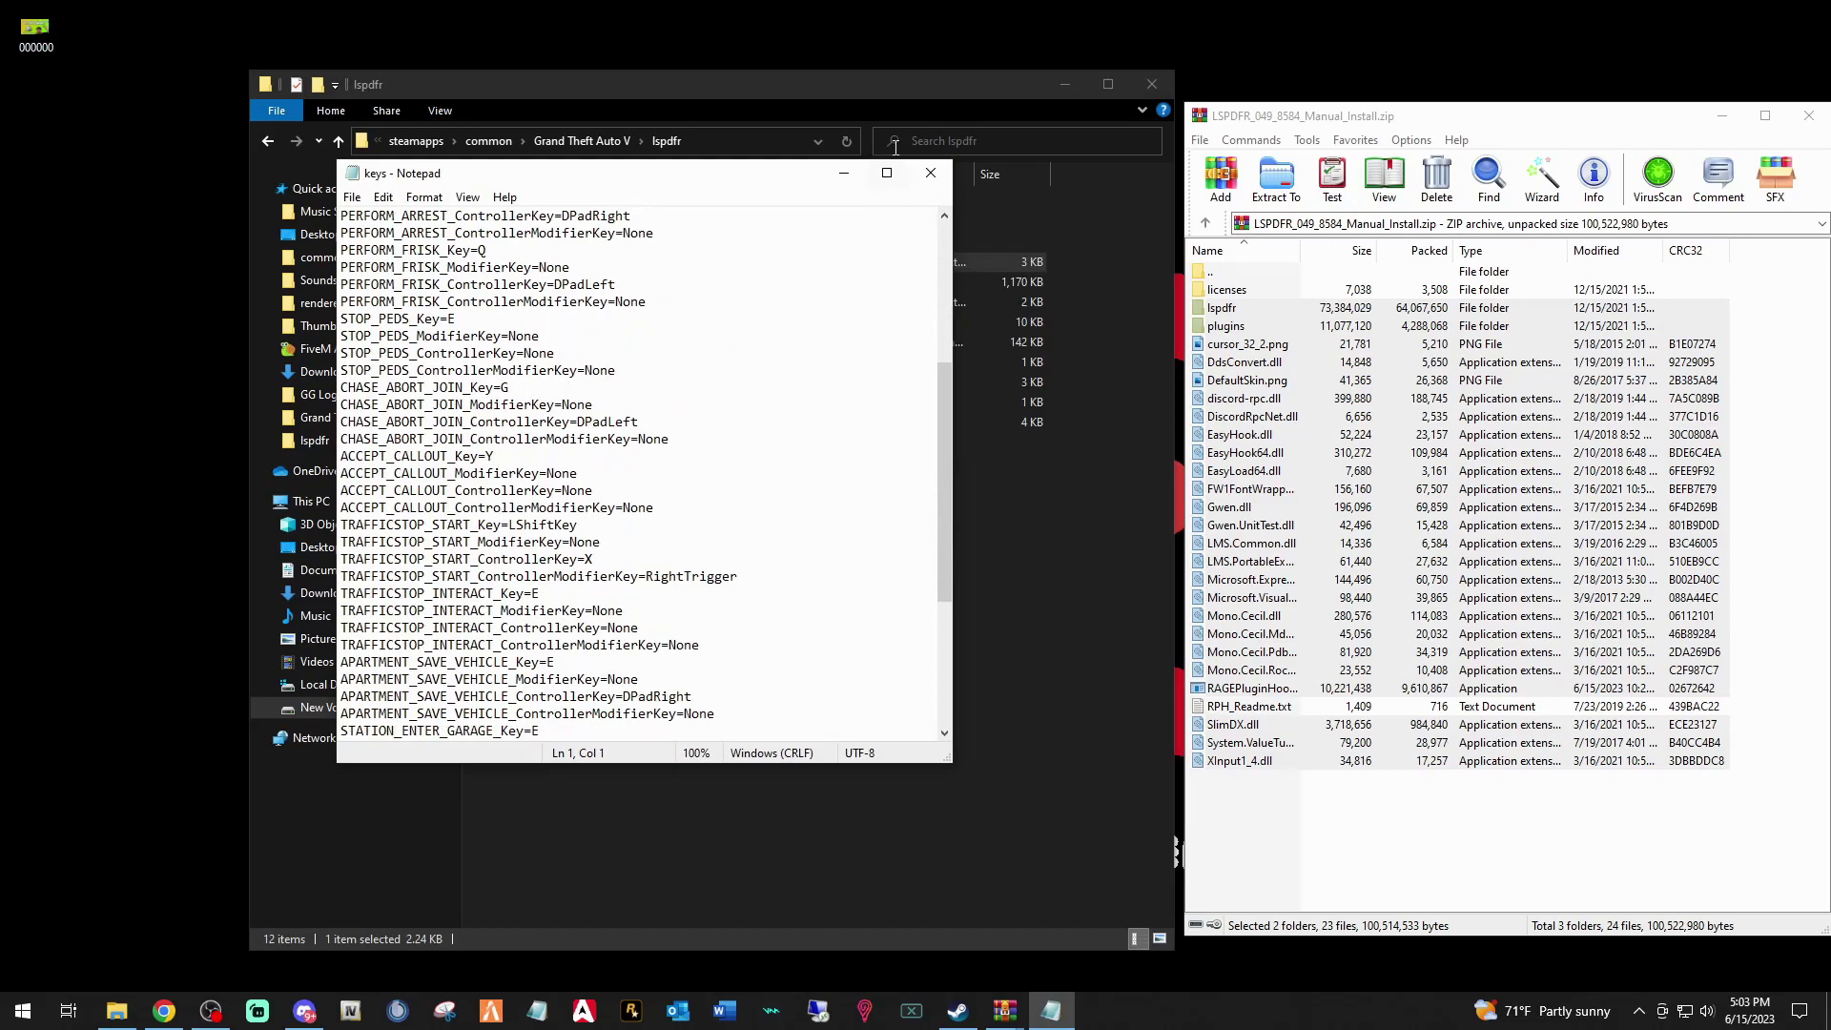
click(930, 174)
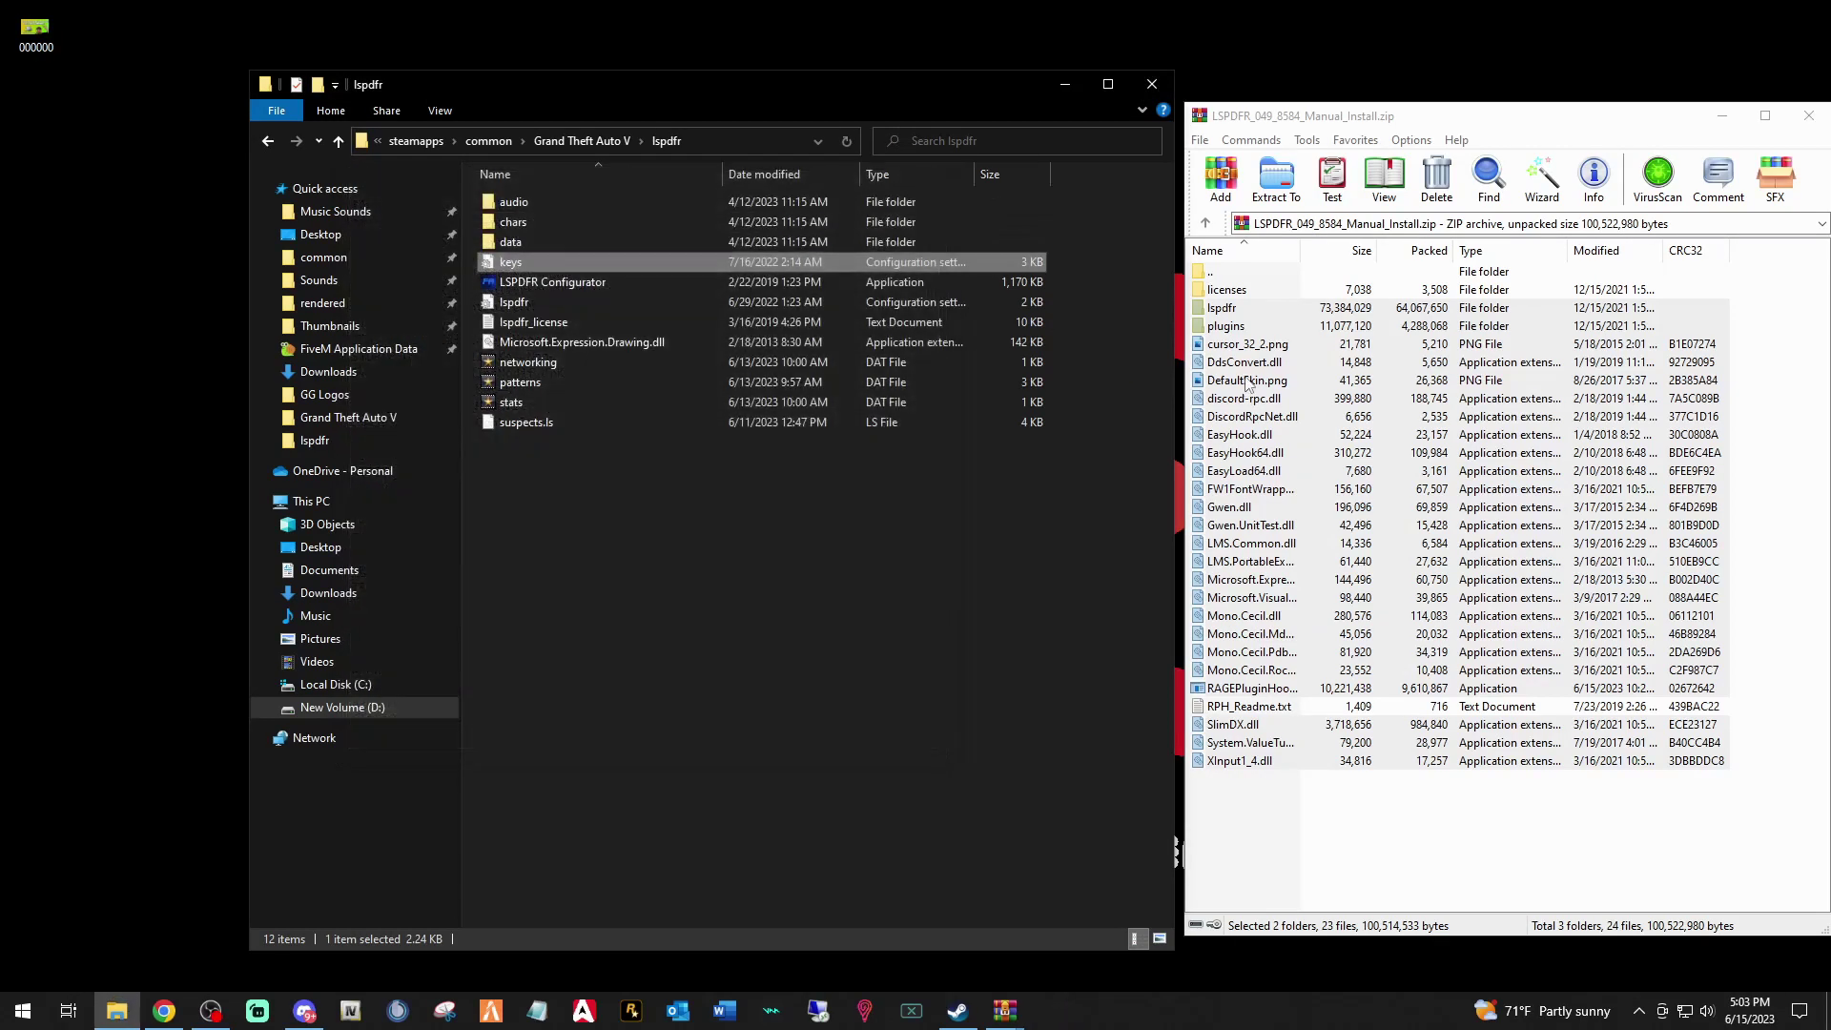
double_click(1241, 314)
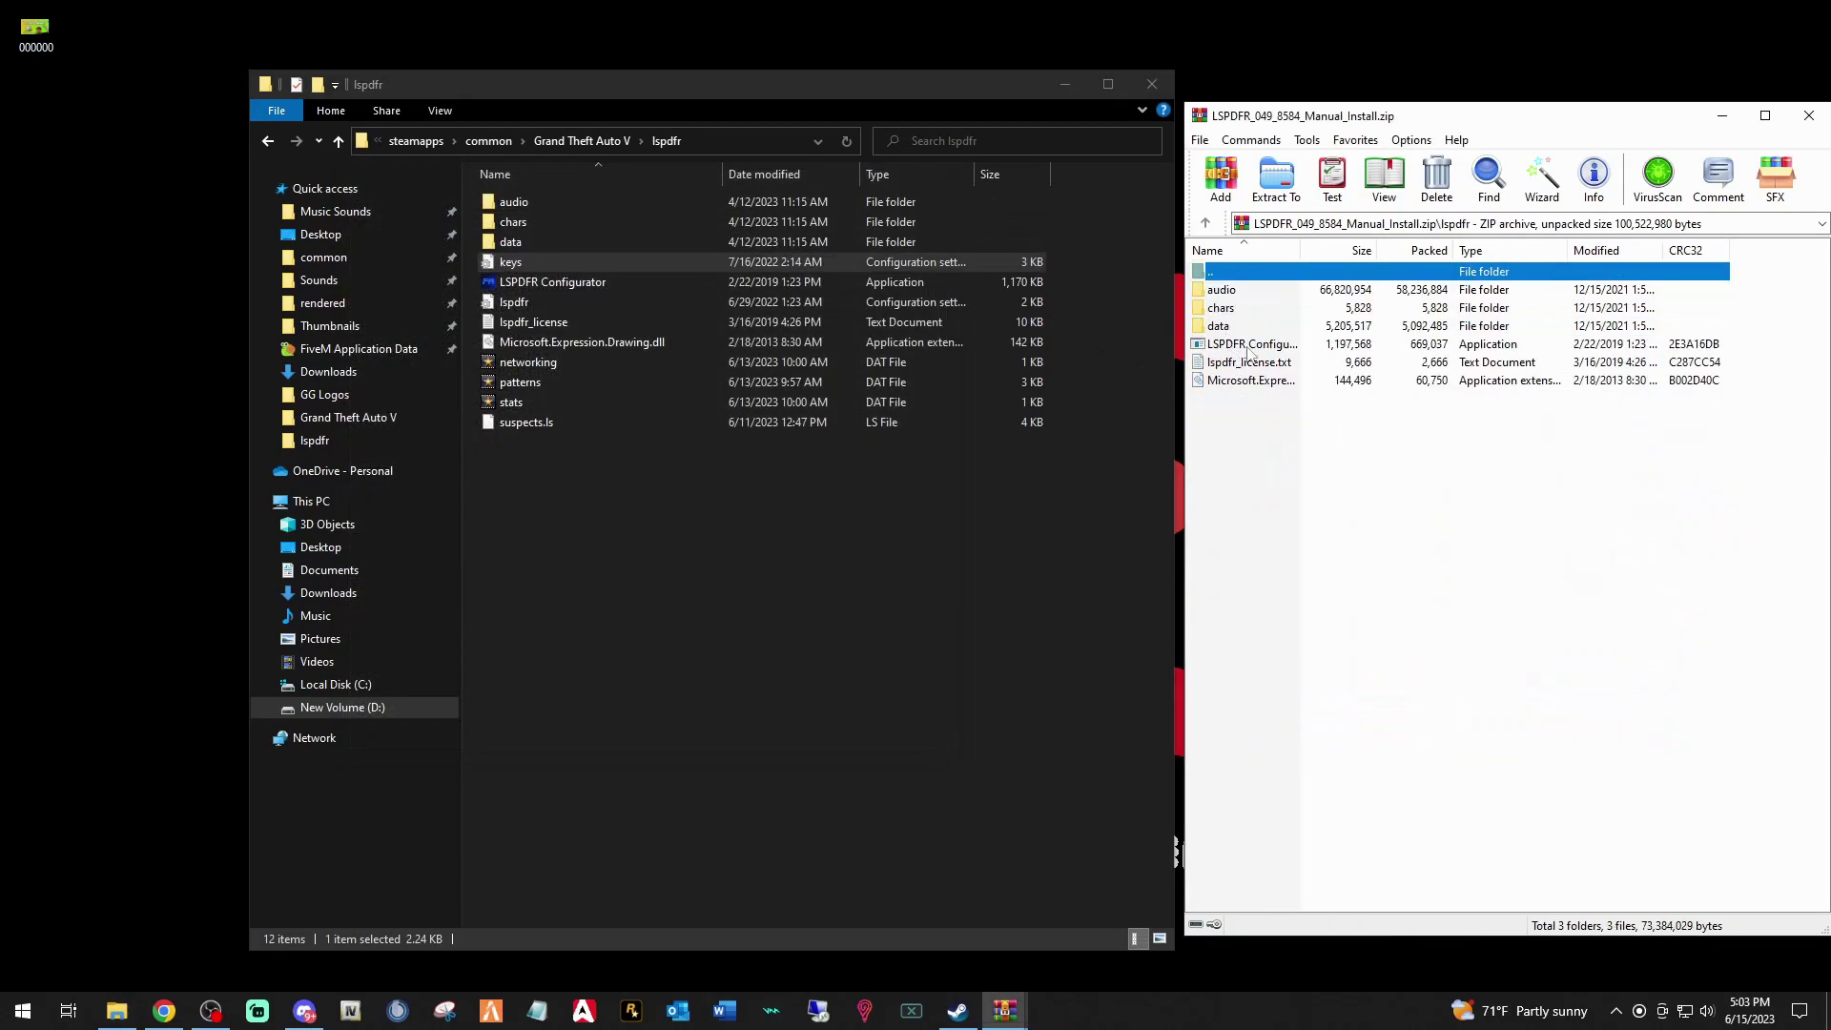
click(1206, 225)
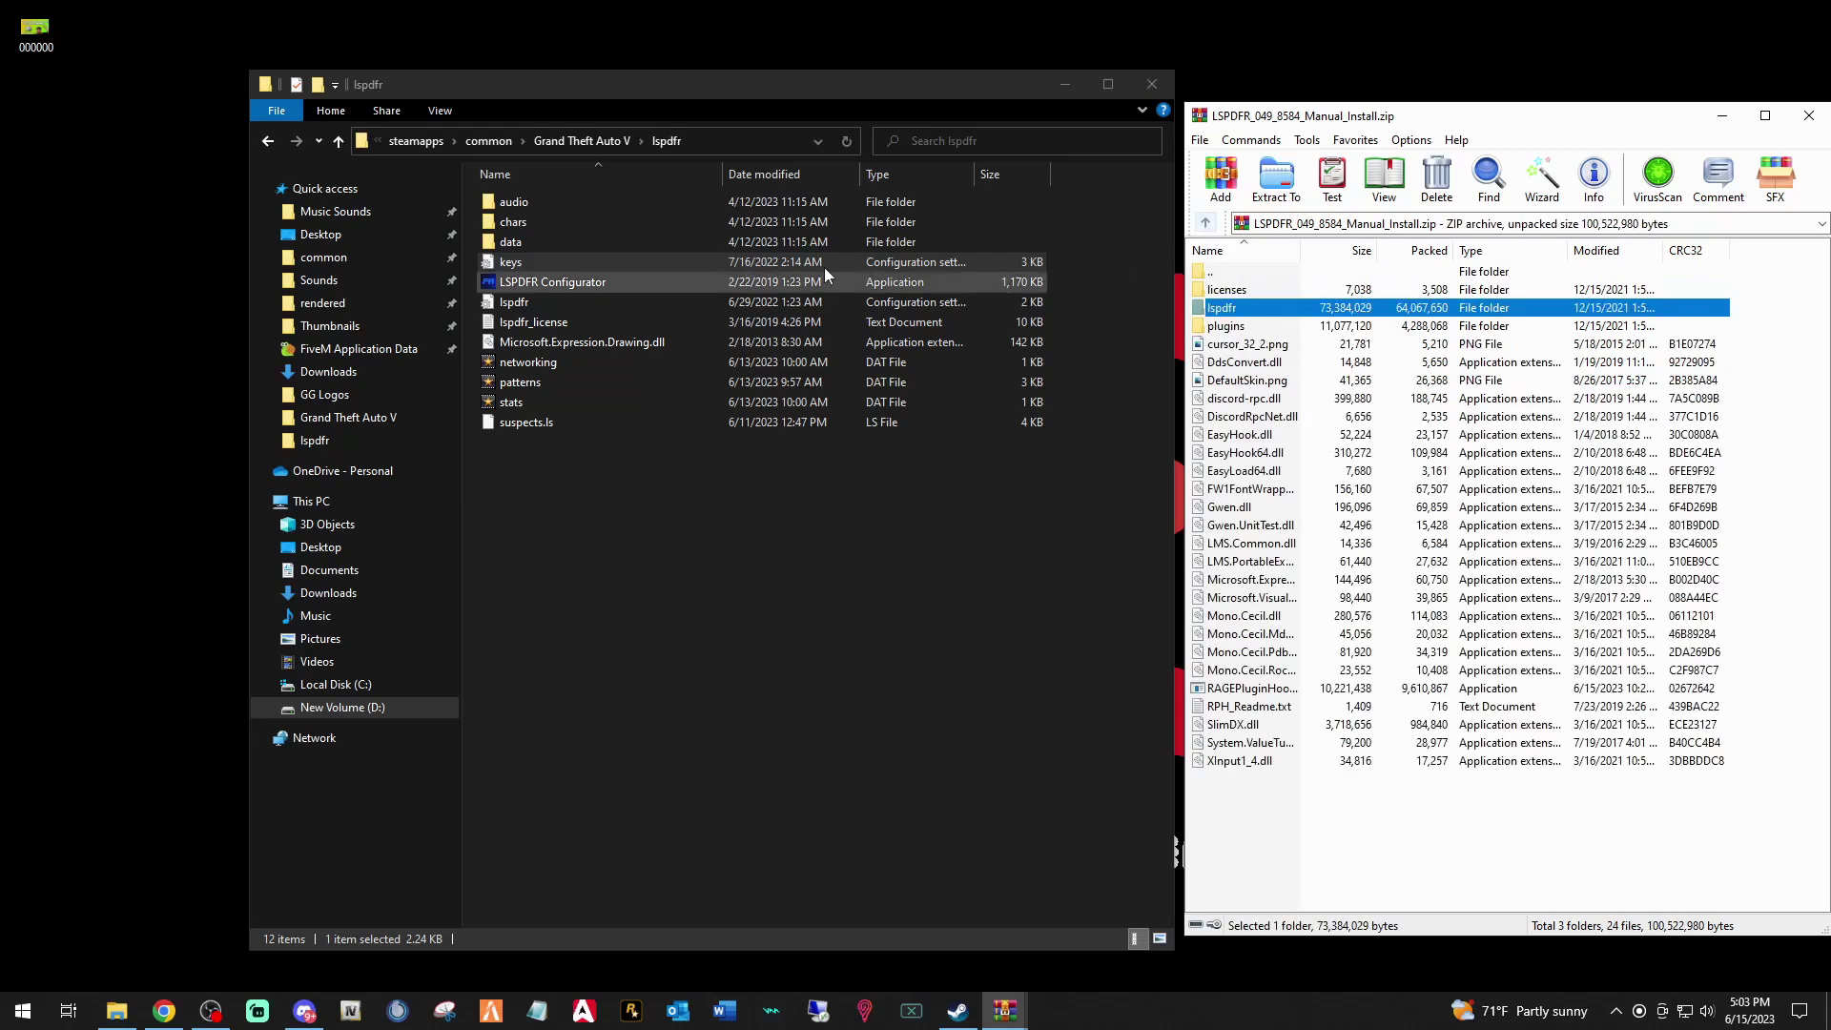
click(268, 142)
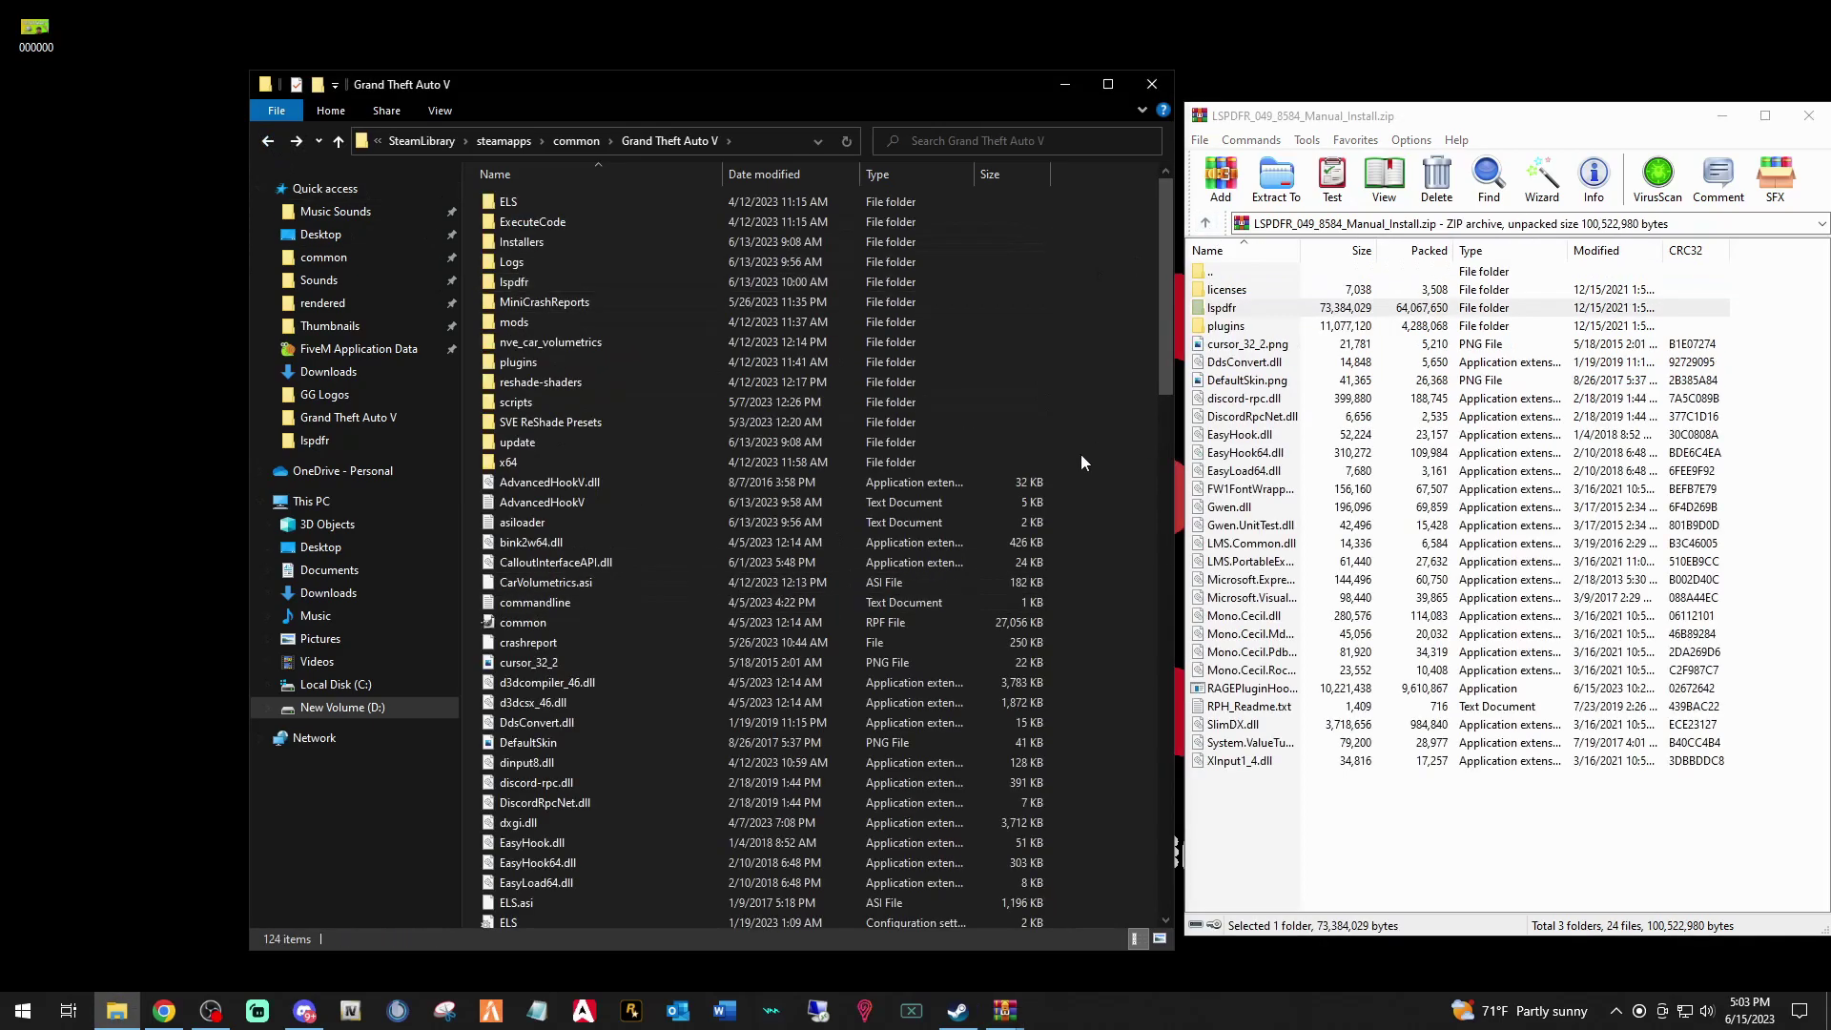
Step: Close the LSPDFR archive, bring up ScriptHookV_1.0.2944.0.zip and place the Grand Theft Auto V folder beside it without overlap
click(1809, 115)
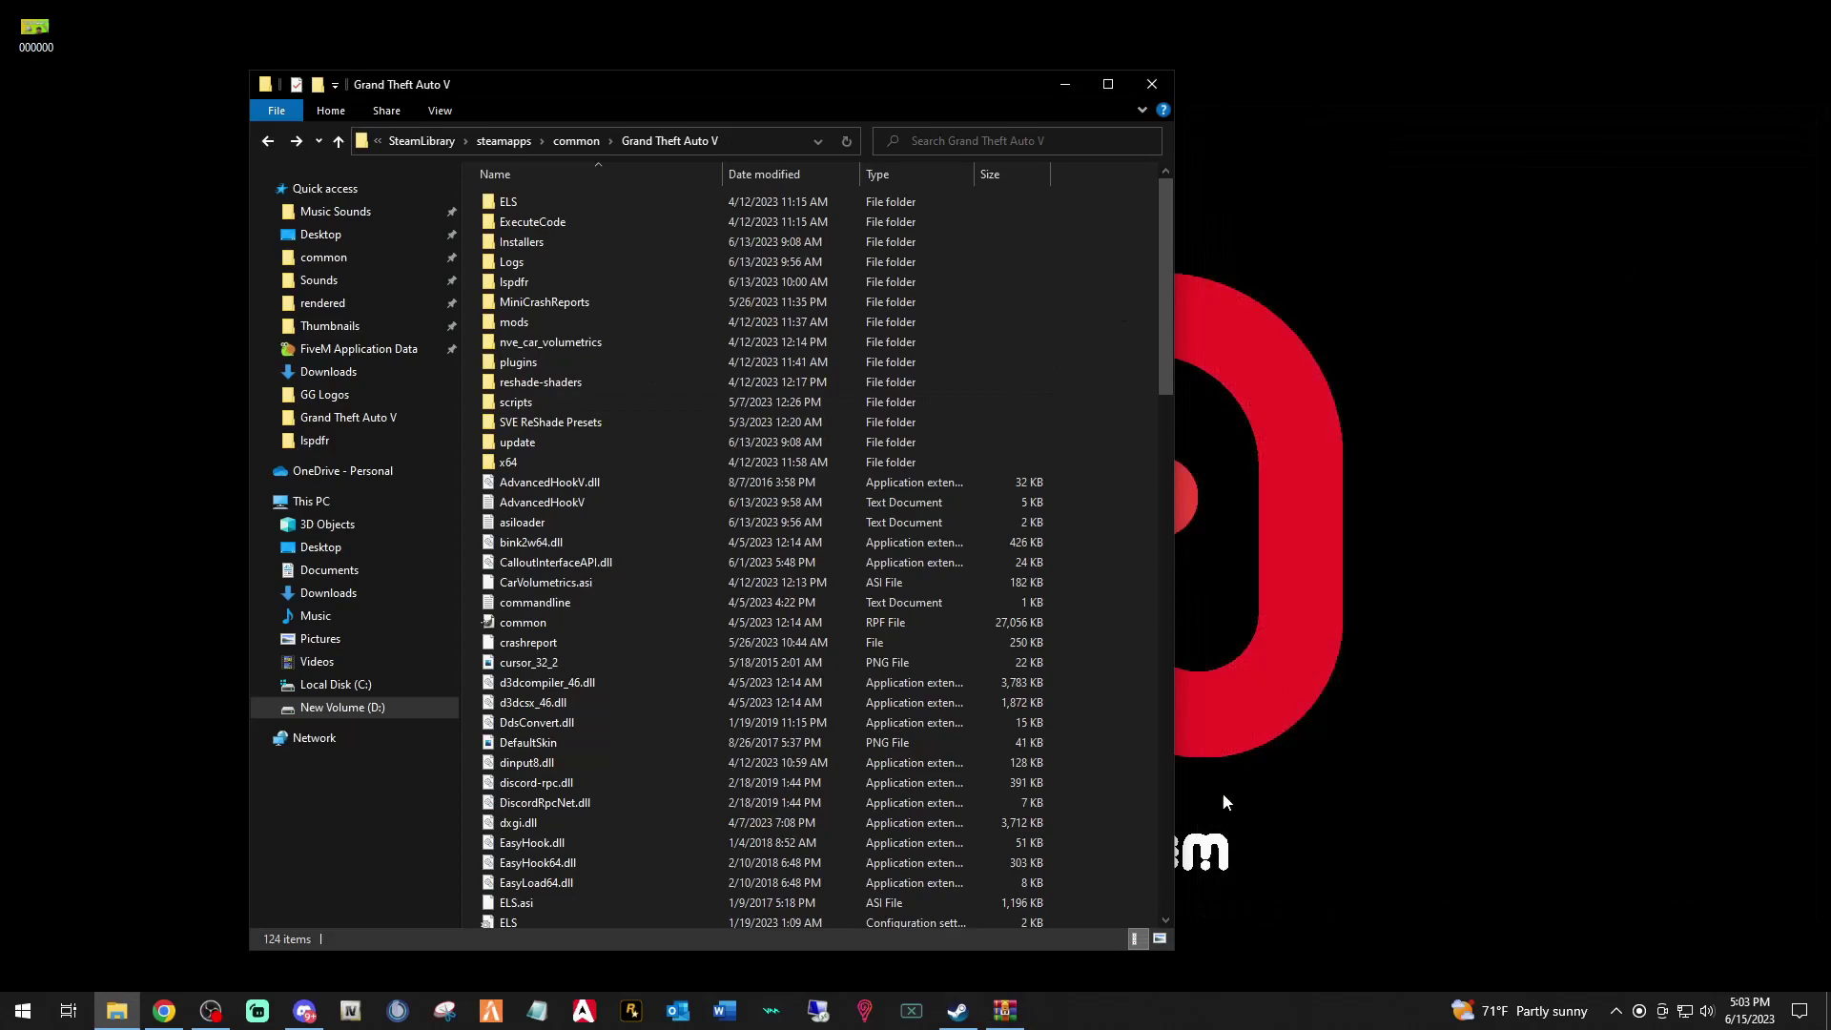
mouse_move(1008, 1020)
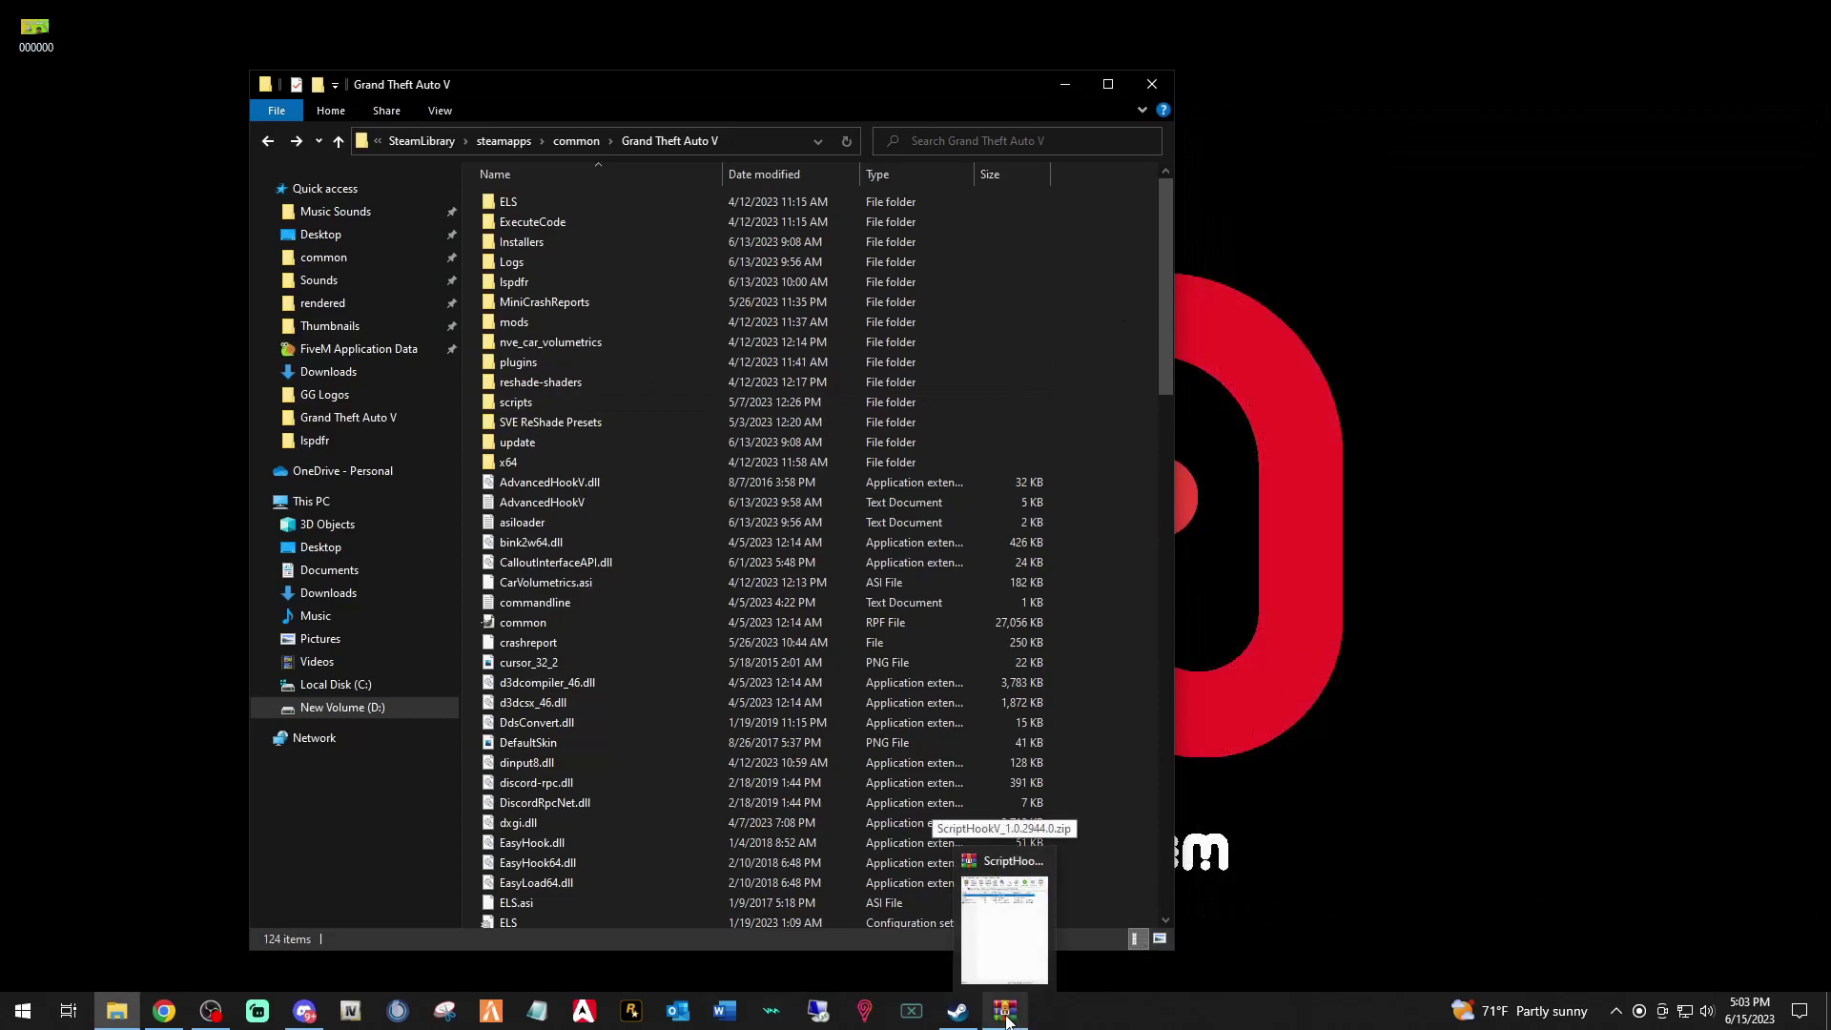
click(1008, 1019)
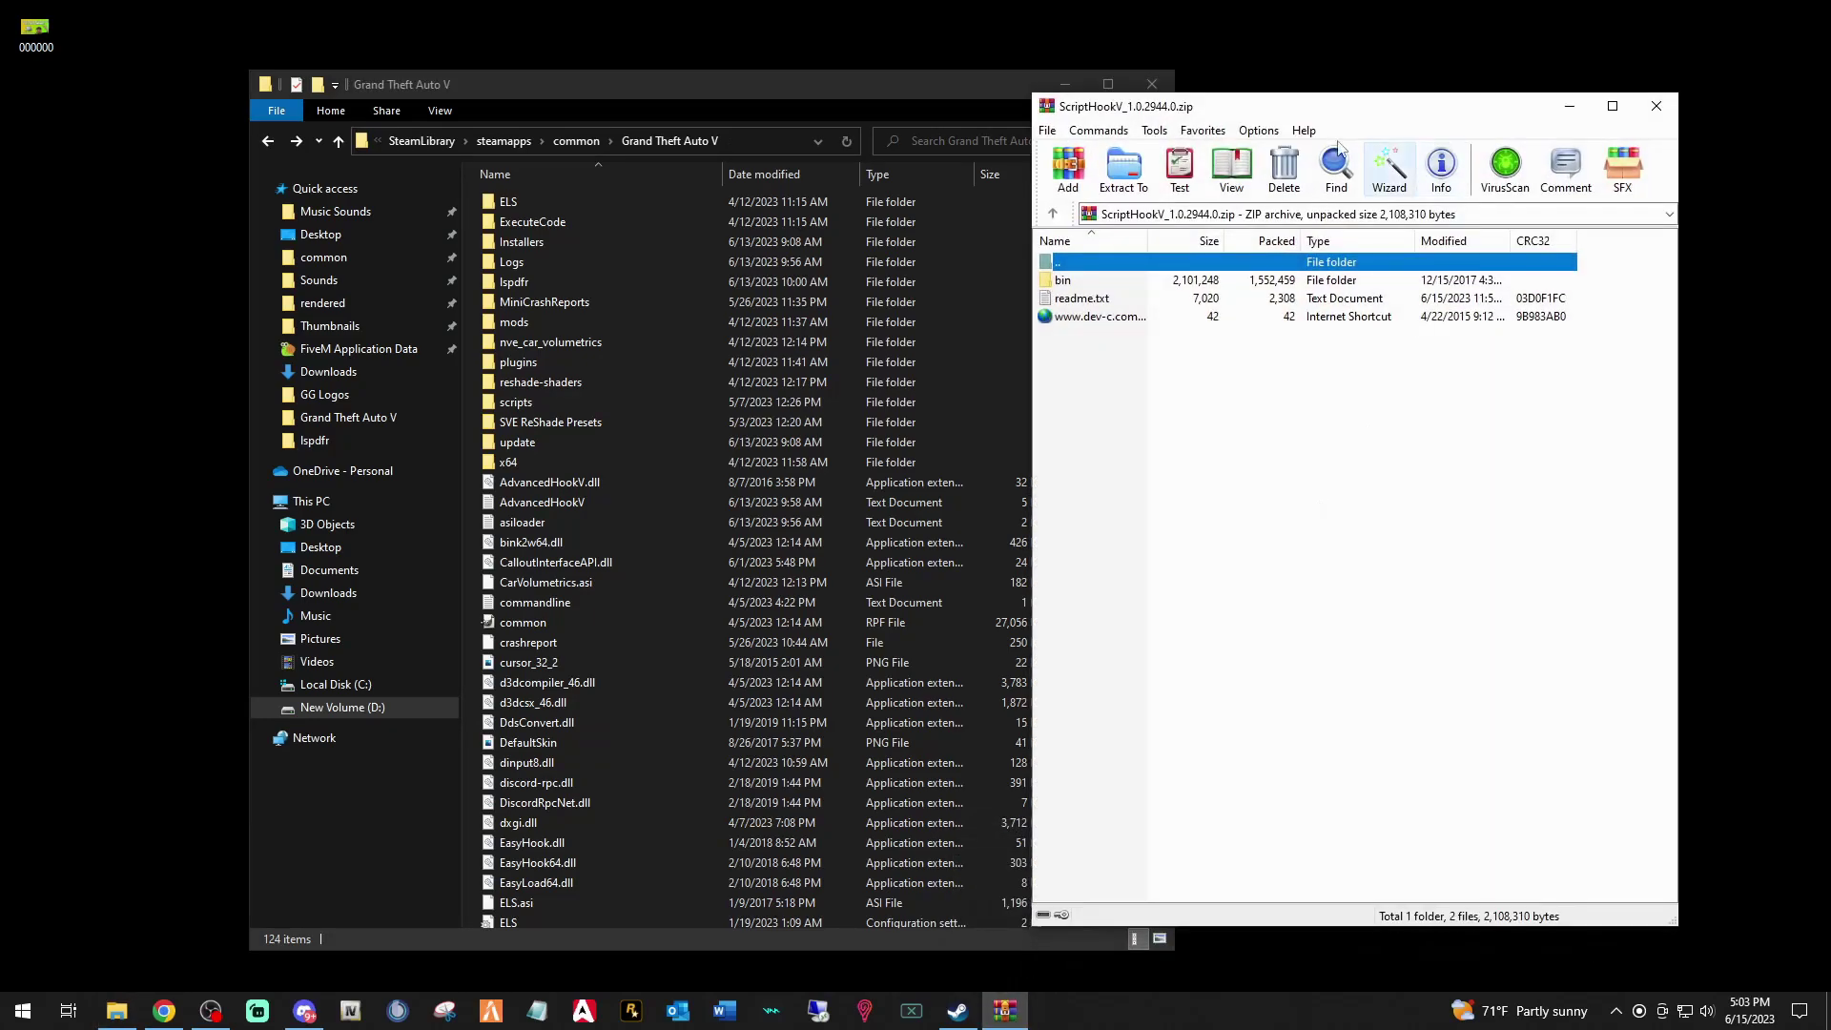
drag(963, 84, 789, 81)
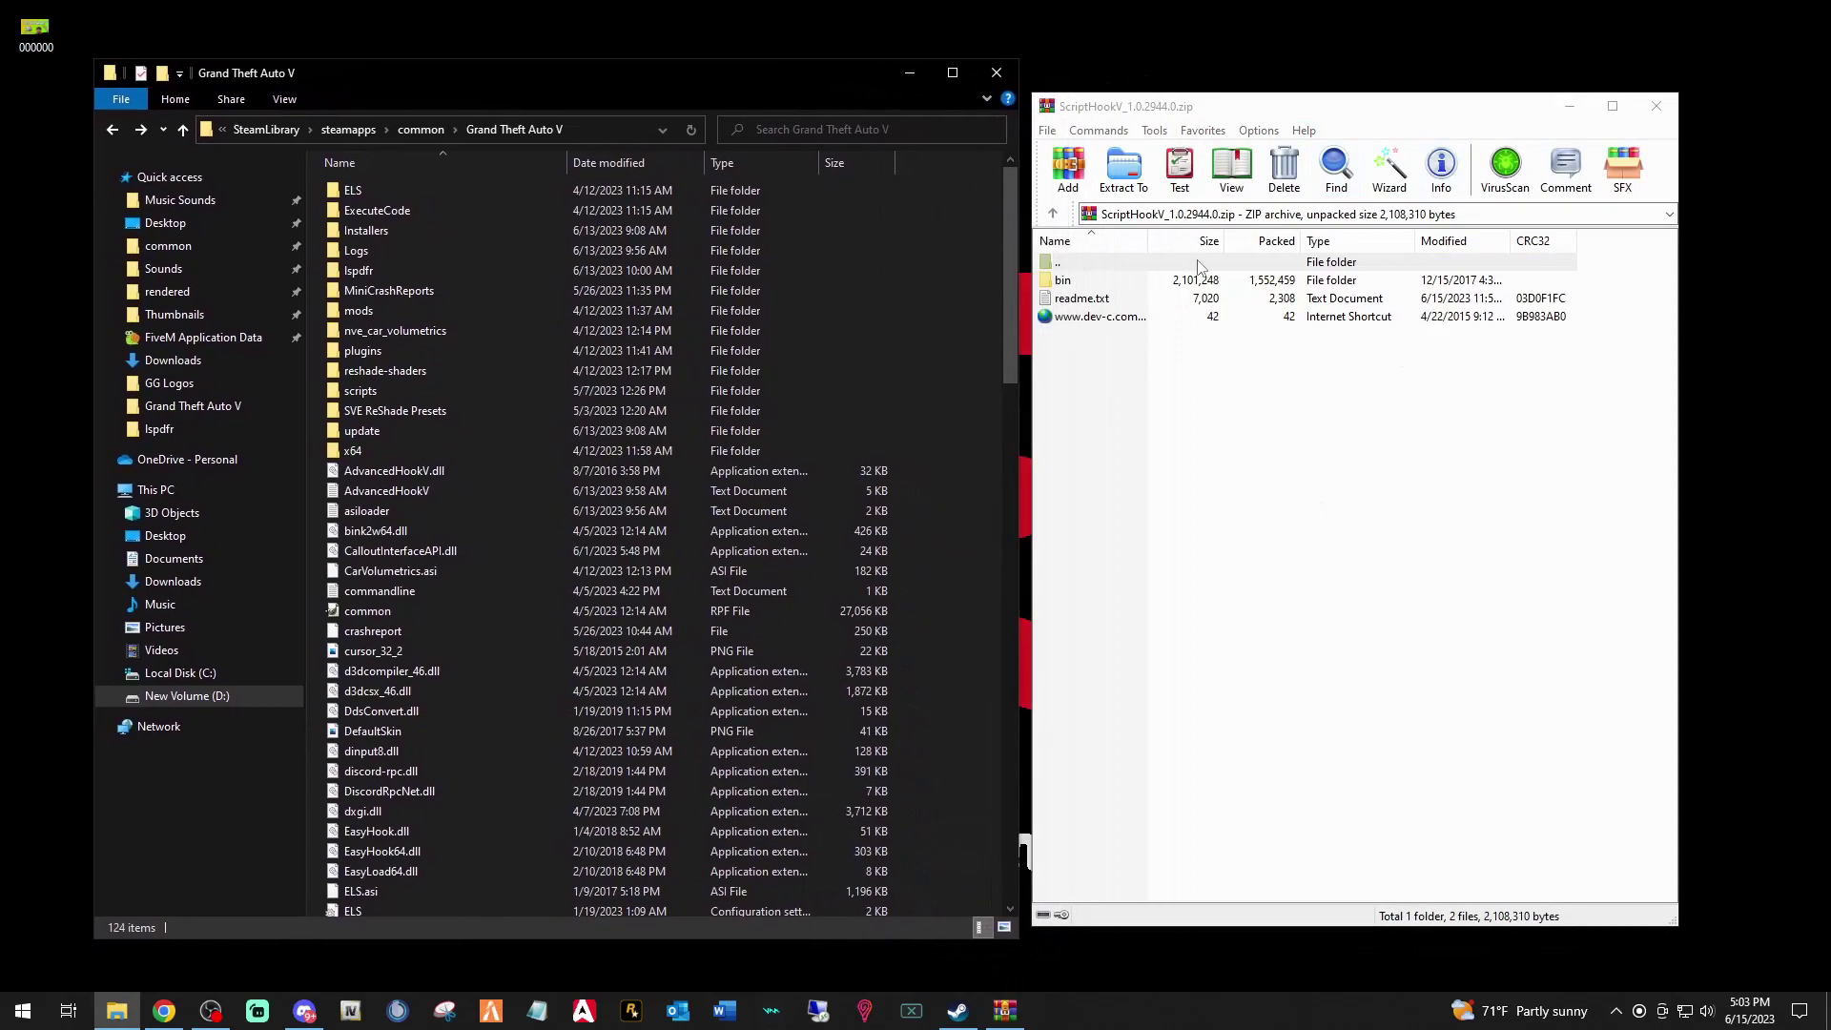
Step: Copy dinput8.dll and ScriptHookV.dll from the archive's bin folder into the Grand Theft Auto V folder, replacing the existing files, and close the archive
double_click(1063, 282)
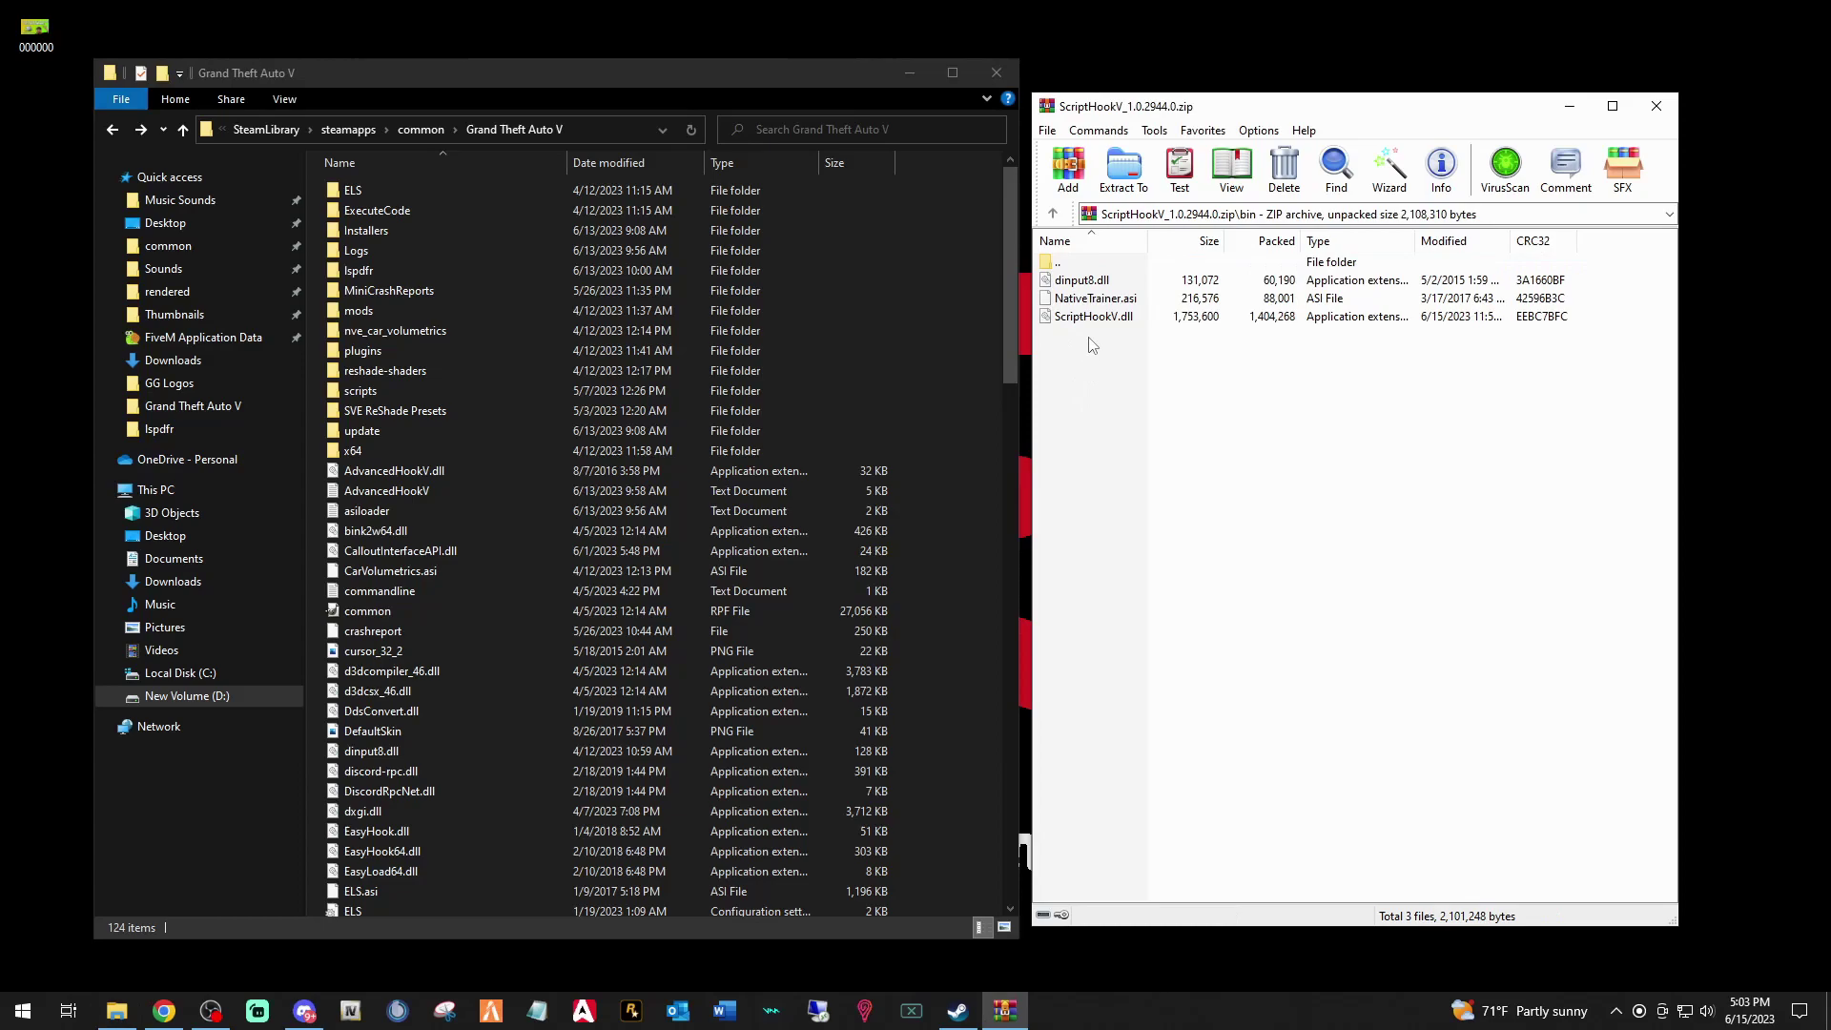
click(1092, 321)
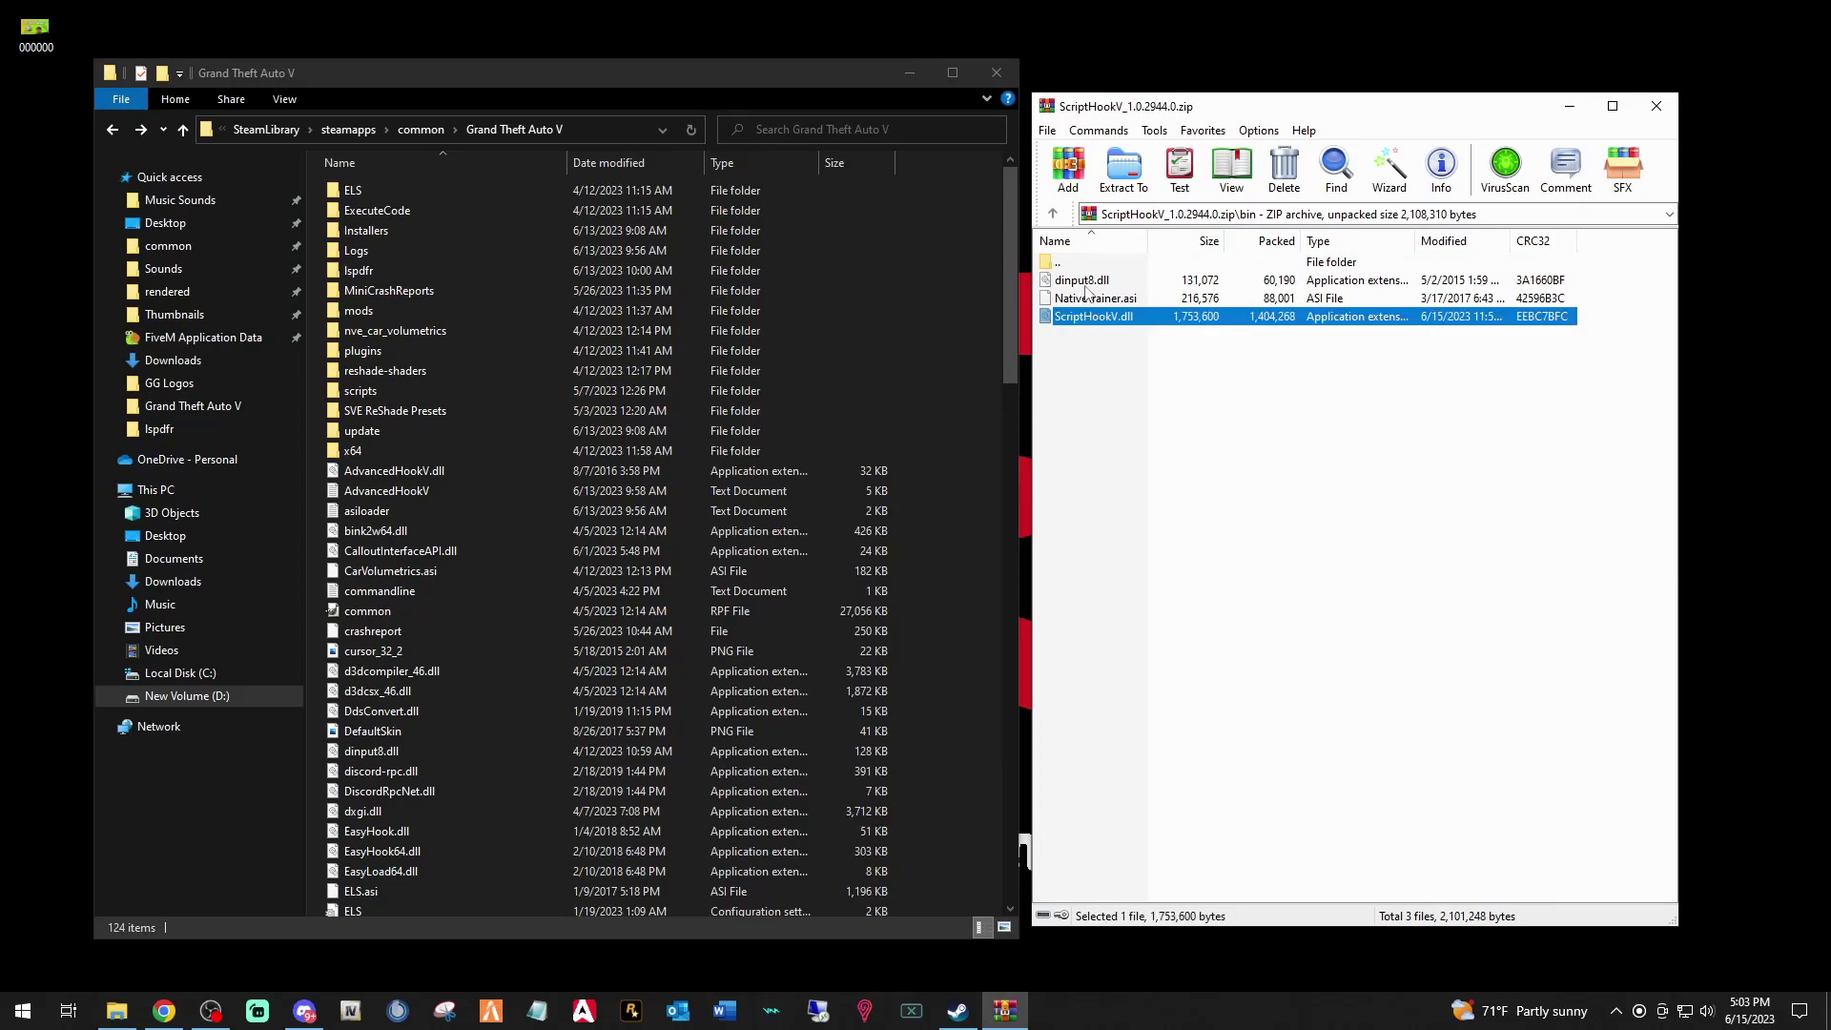
ctrl+click(1086, 282)
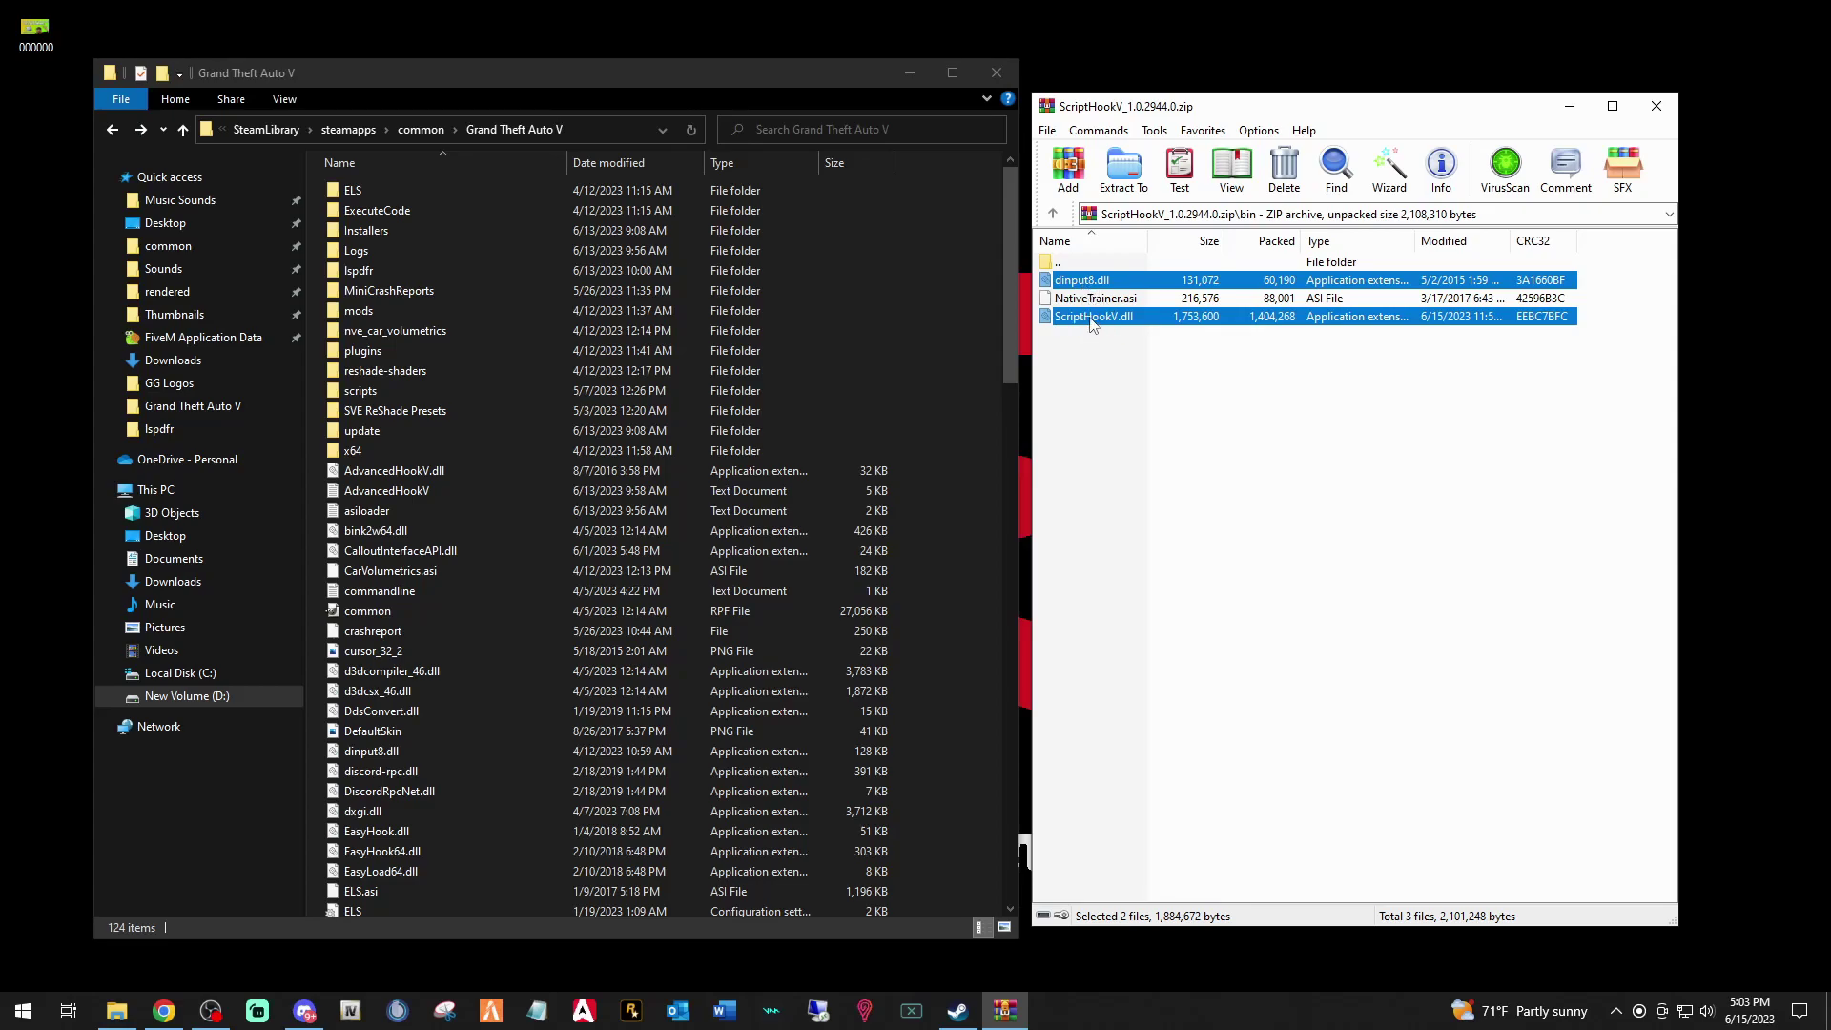
drag(1103, 324, 947, 598)
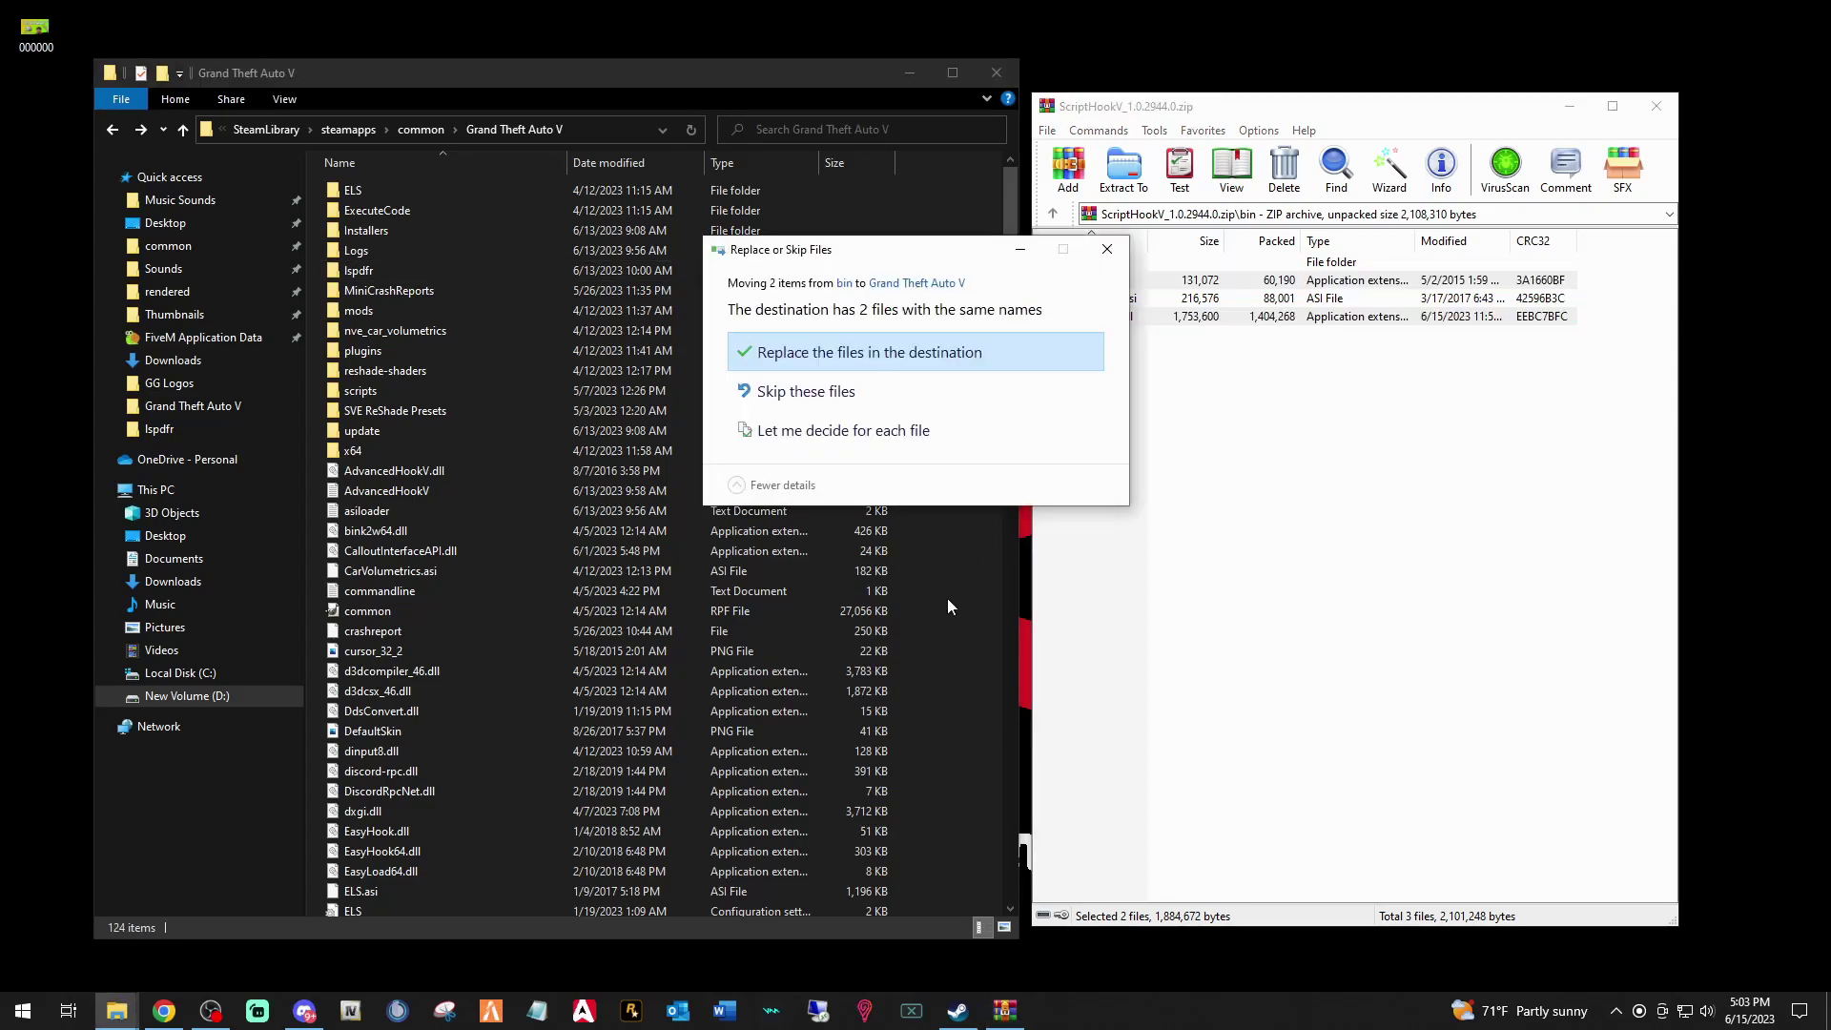
click(843, 354)
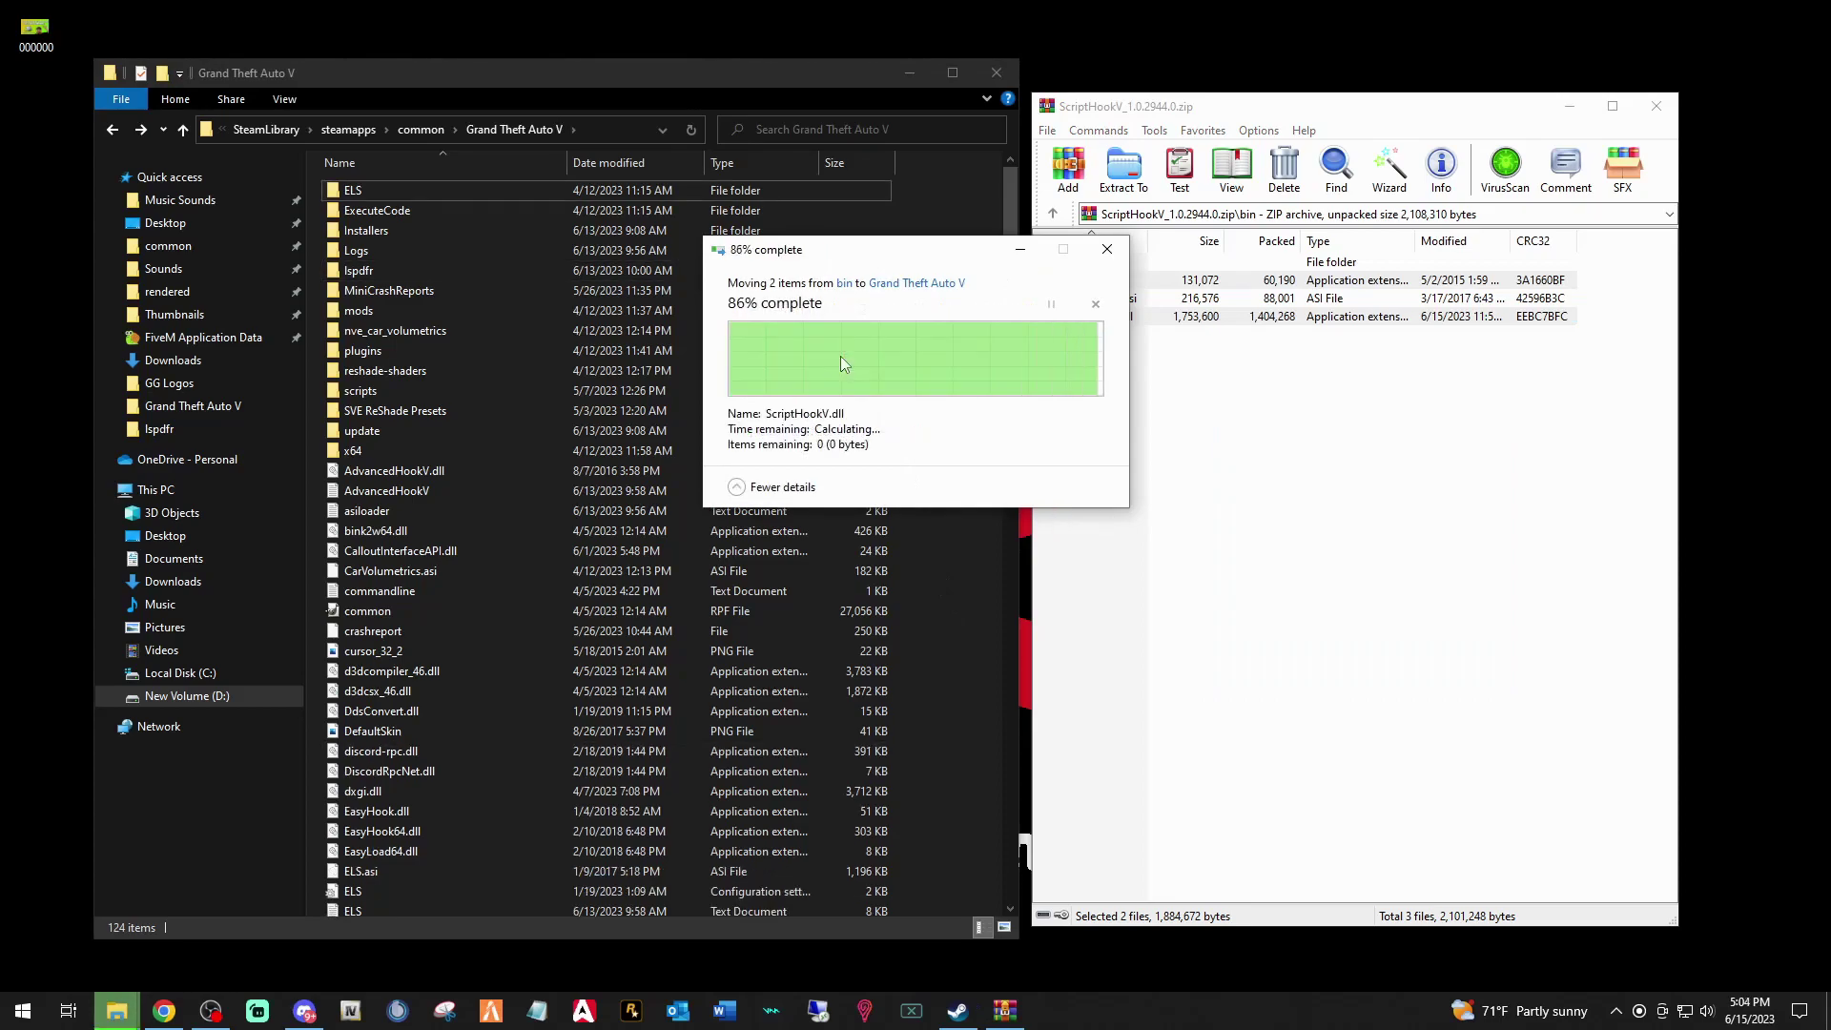
click(1655, 106)
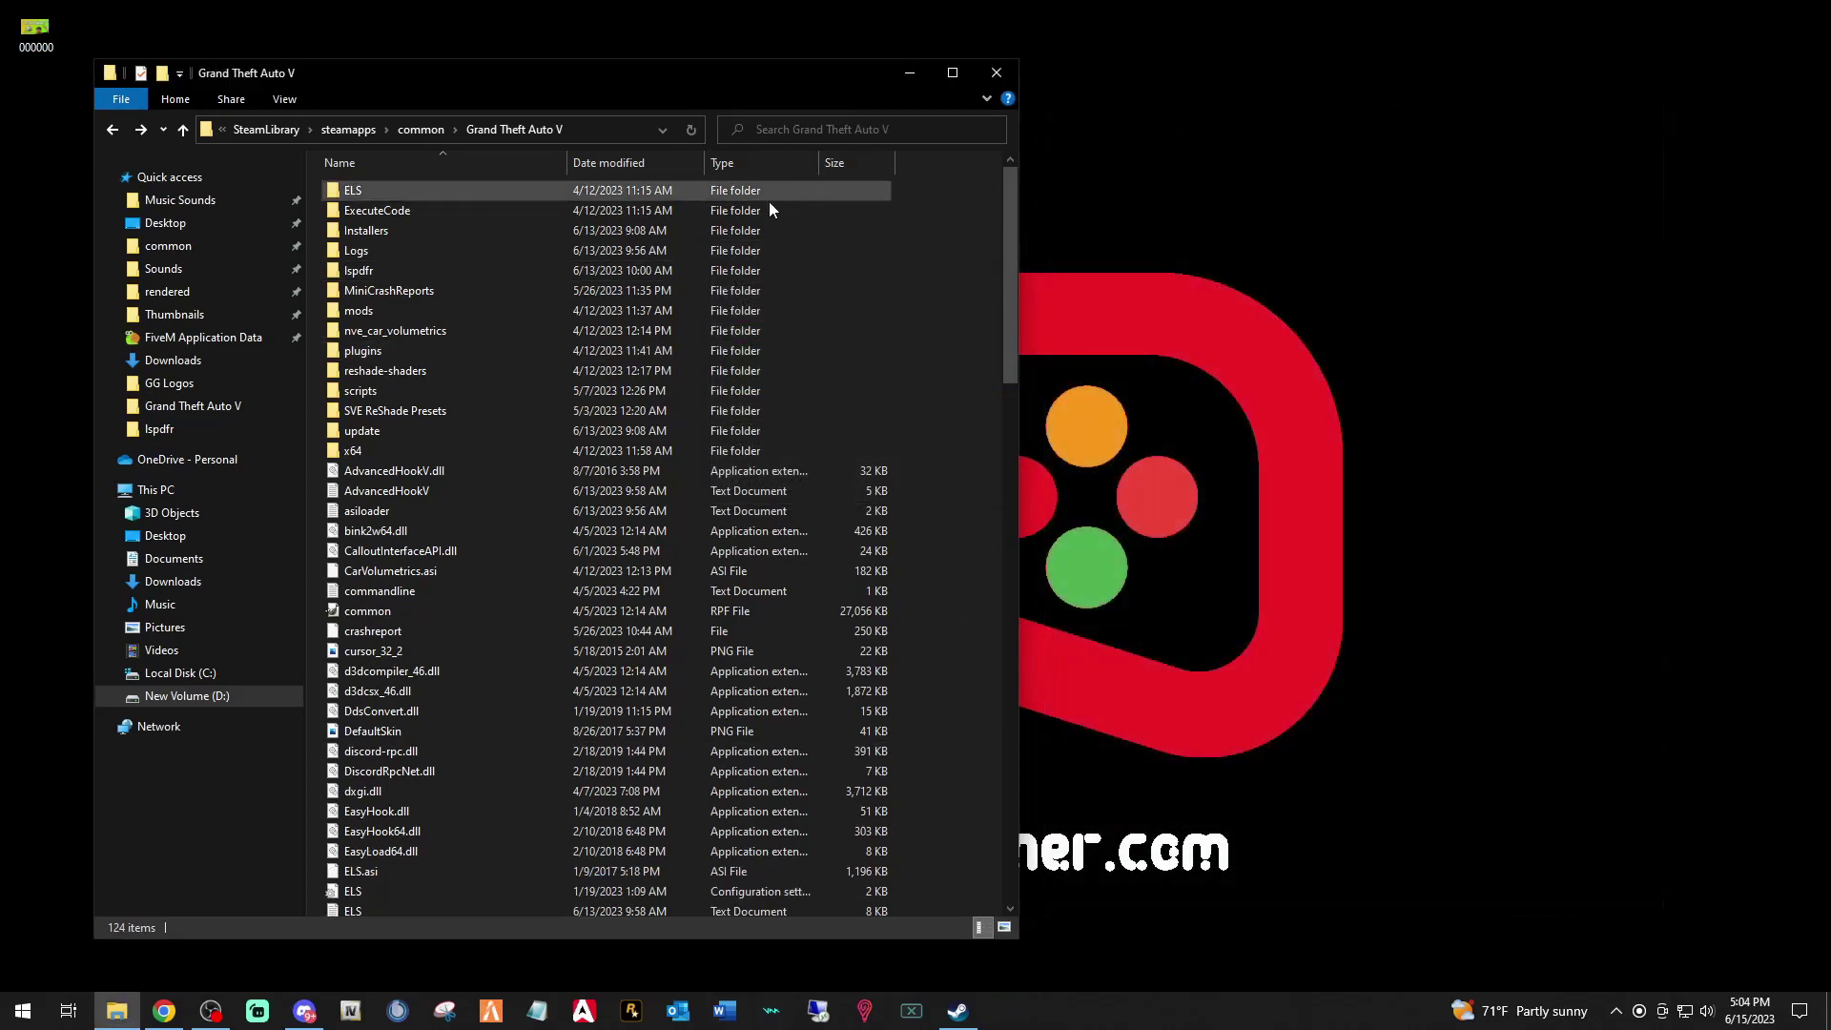
Step: Run LSPDFR Configurator from the game's lspdfr folder, accept the RAGE Plugin Hook license and complete the setup
drag(519, 80, 920, 94)
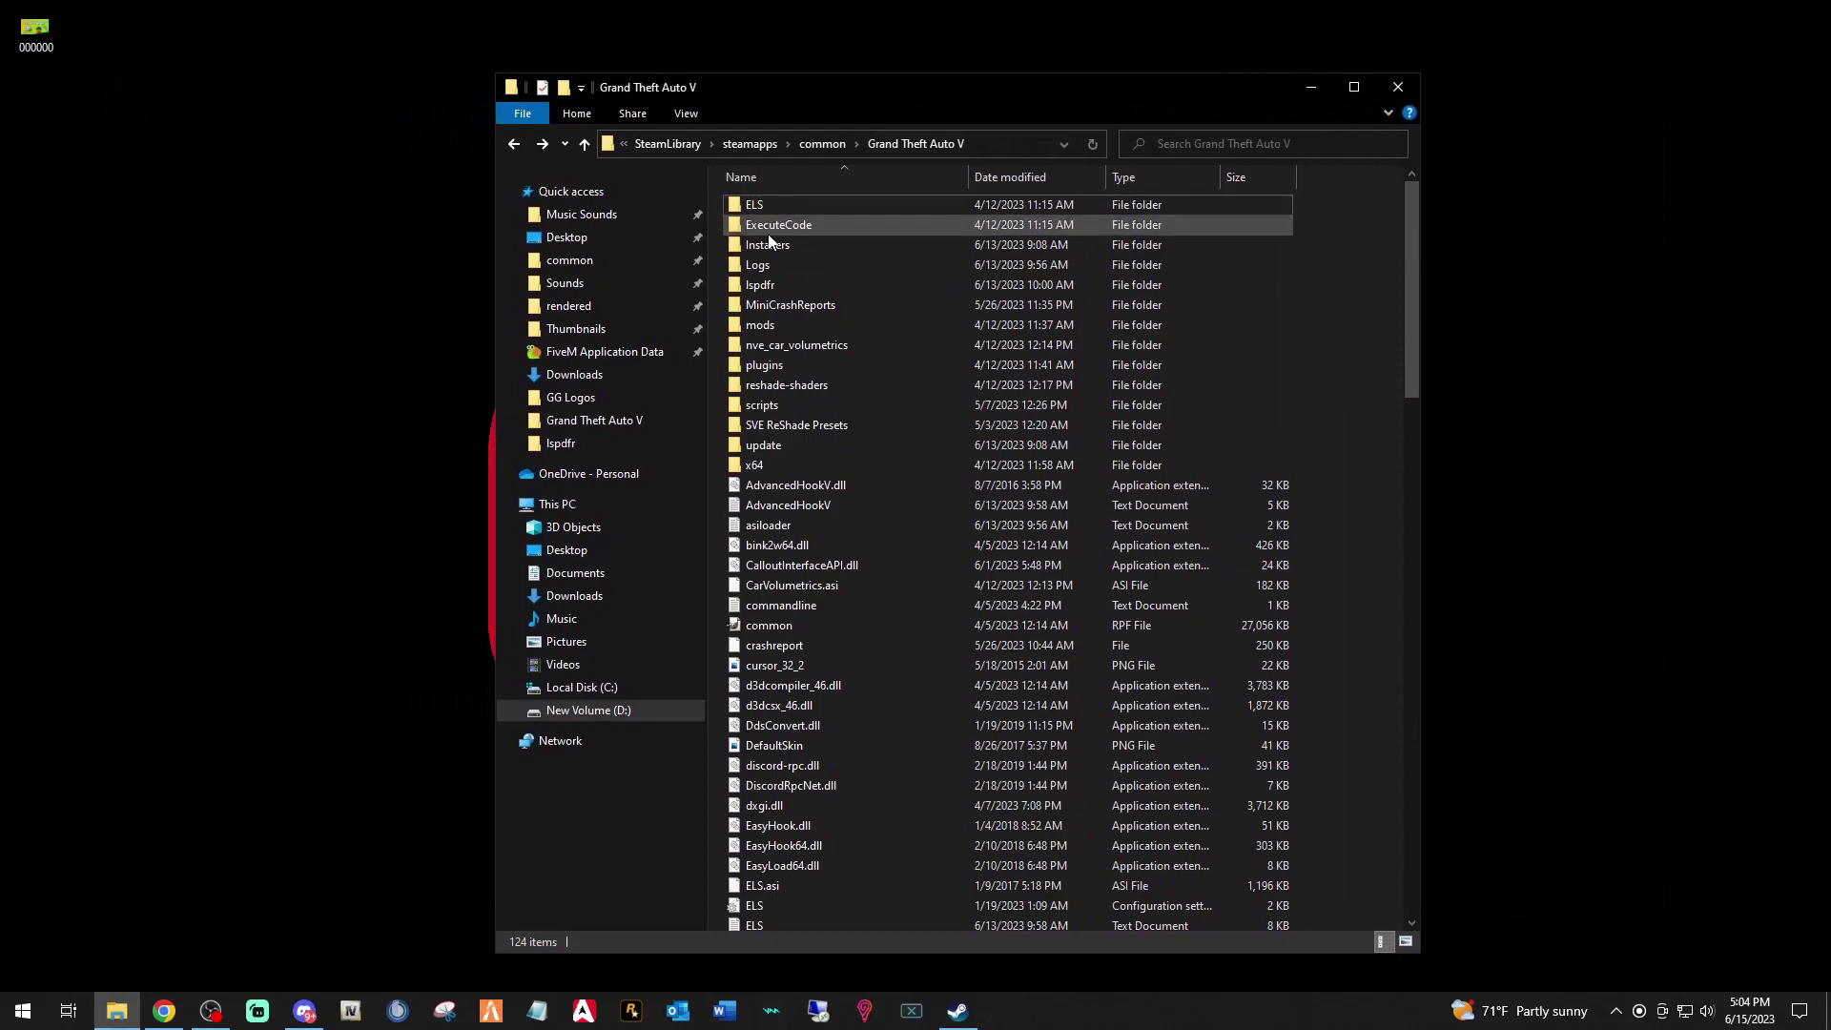
double_click(755, 284)
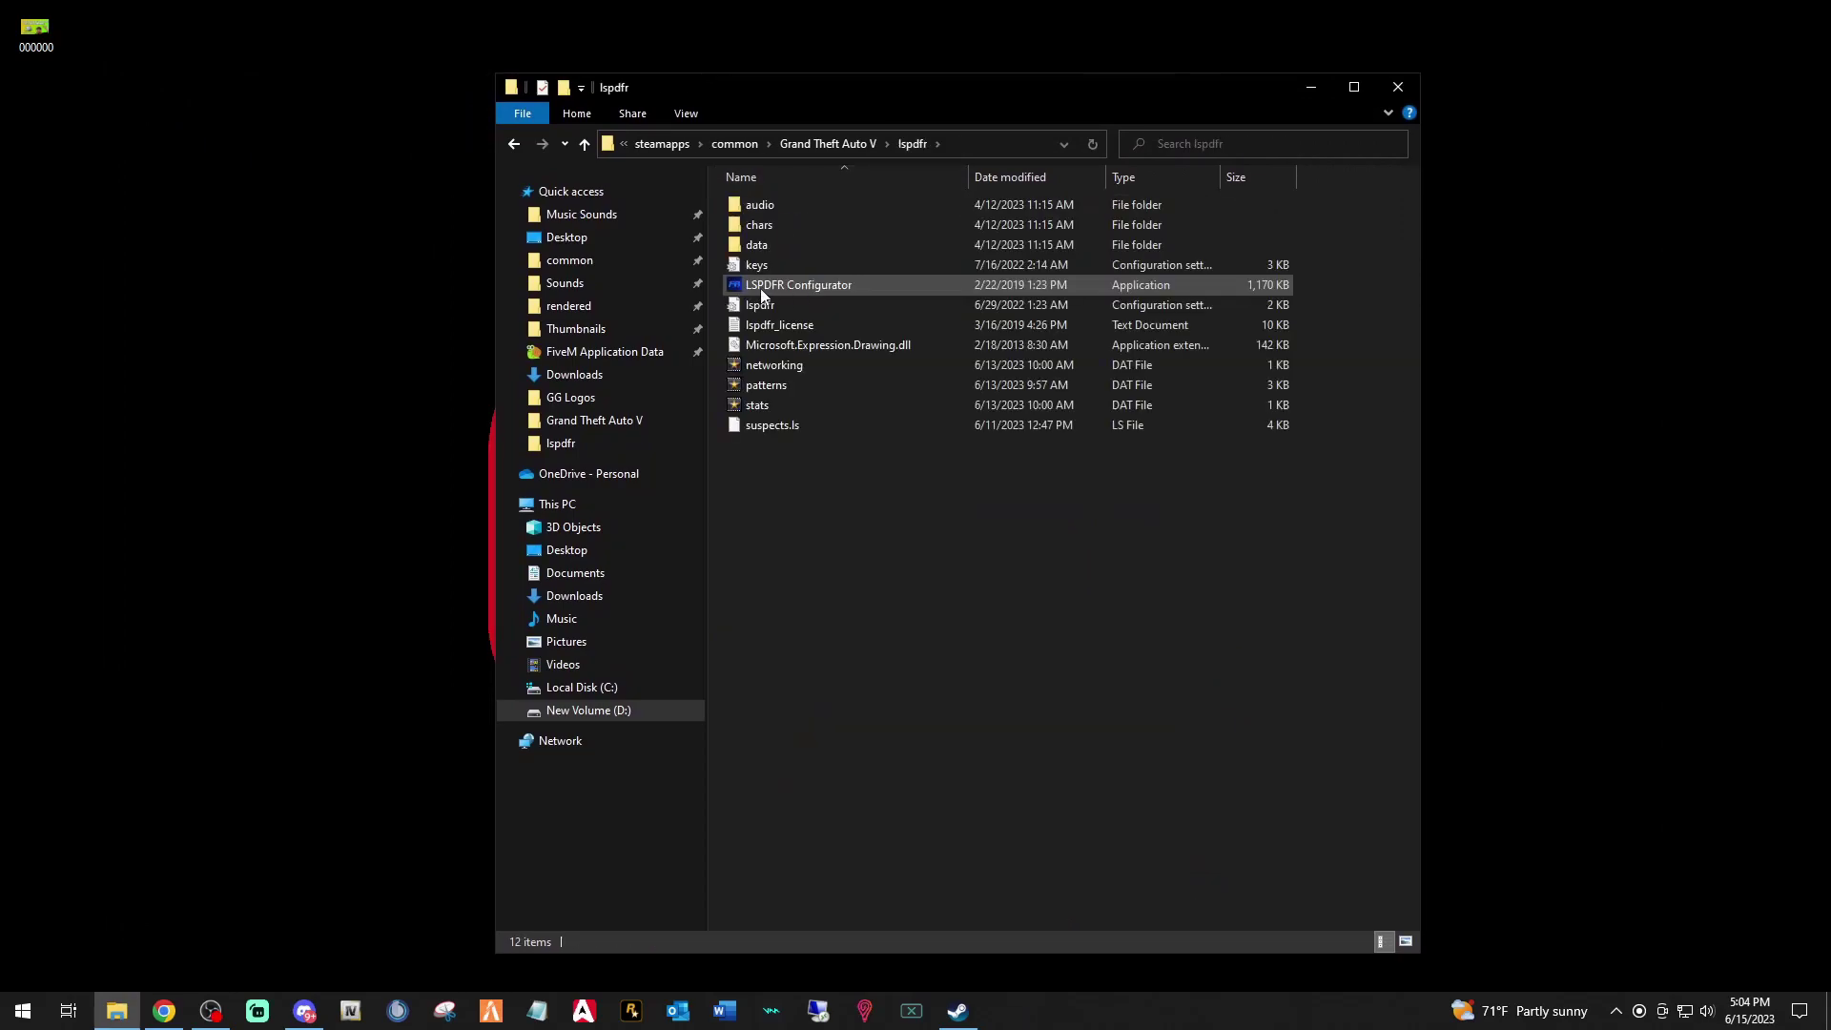
double_click(822, 285)
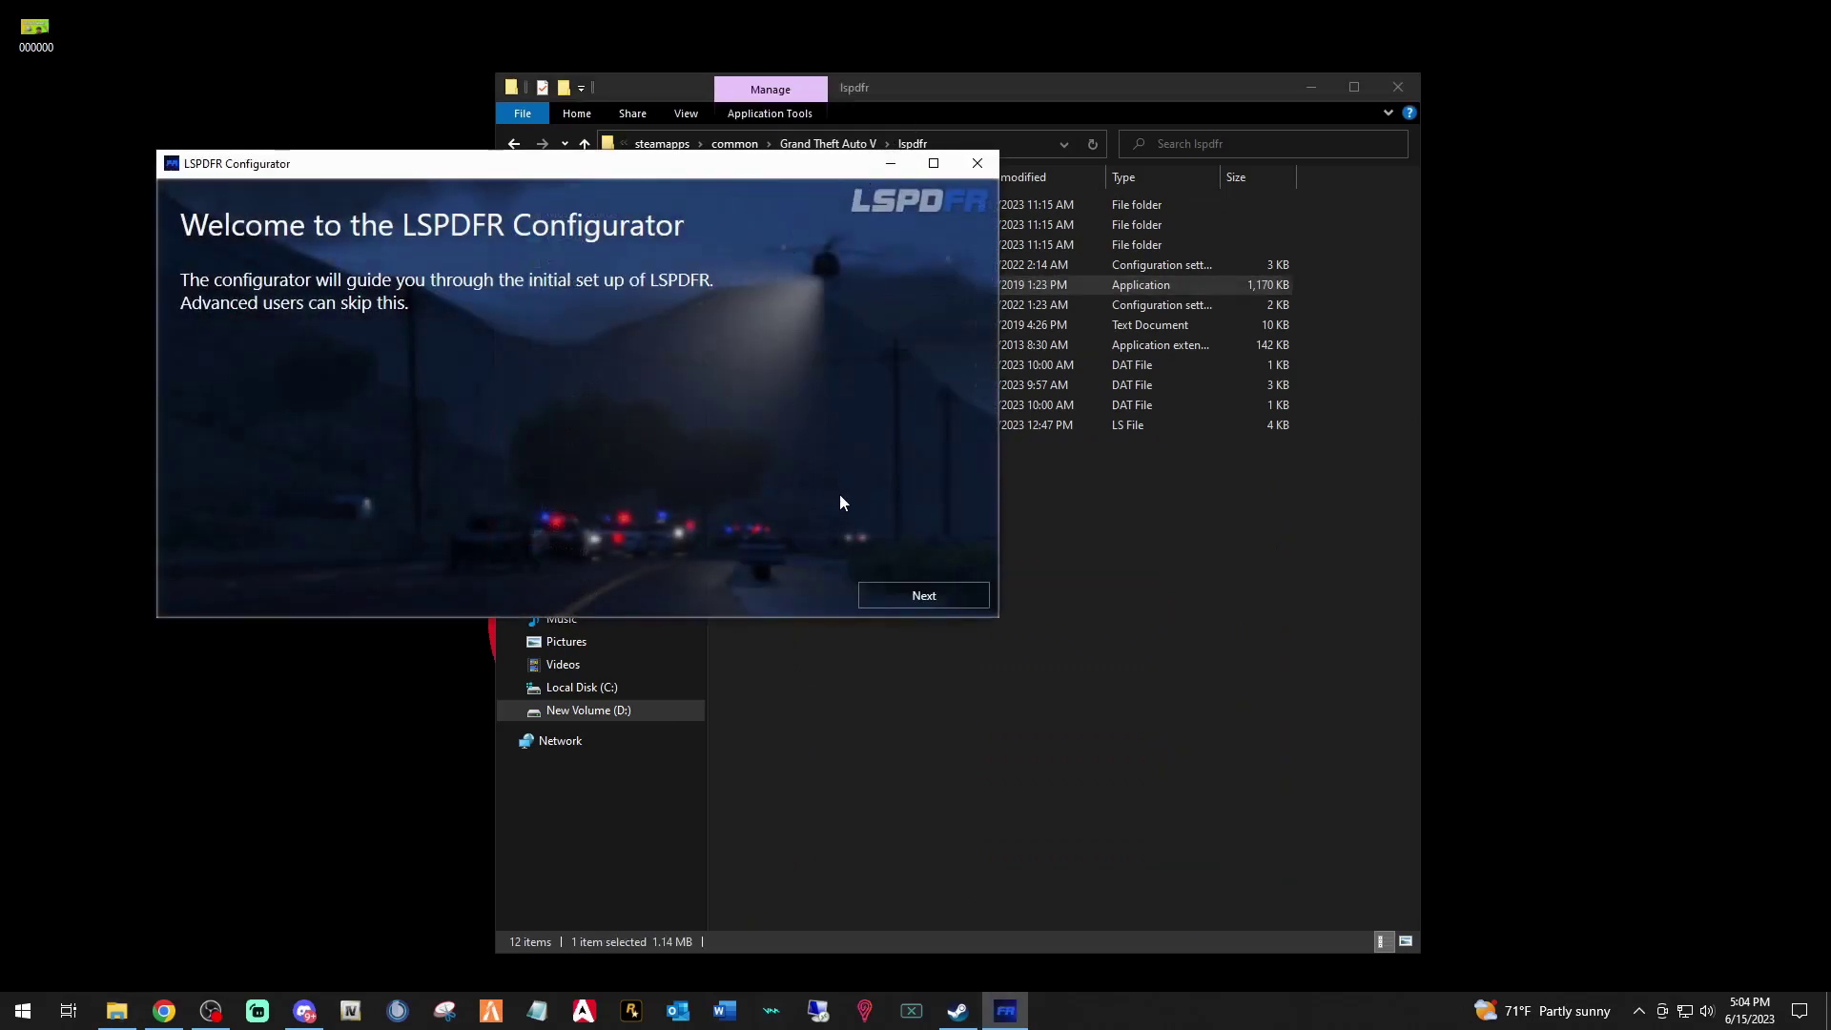
click(883, 593)
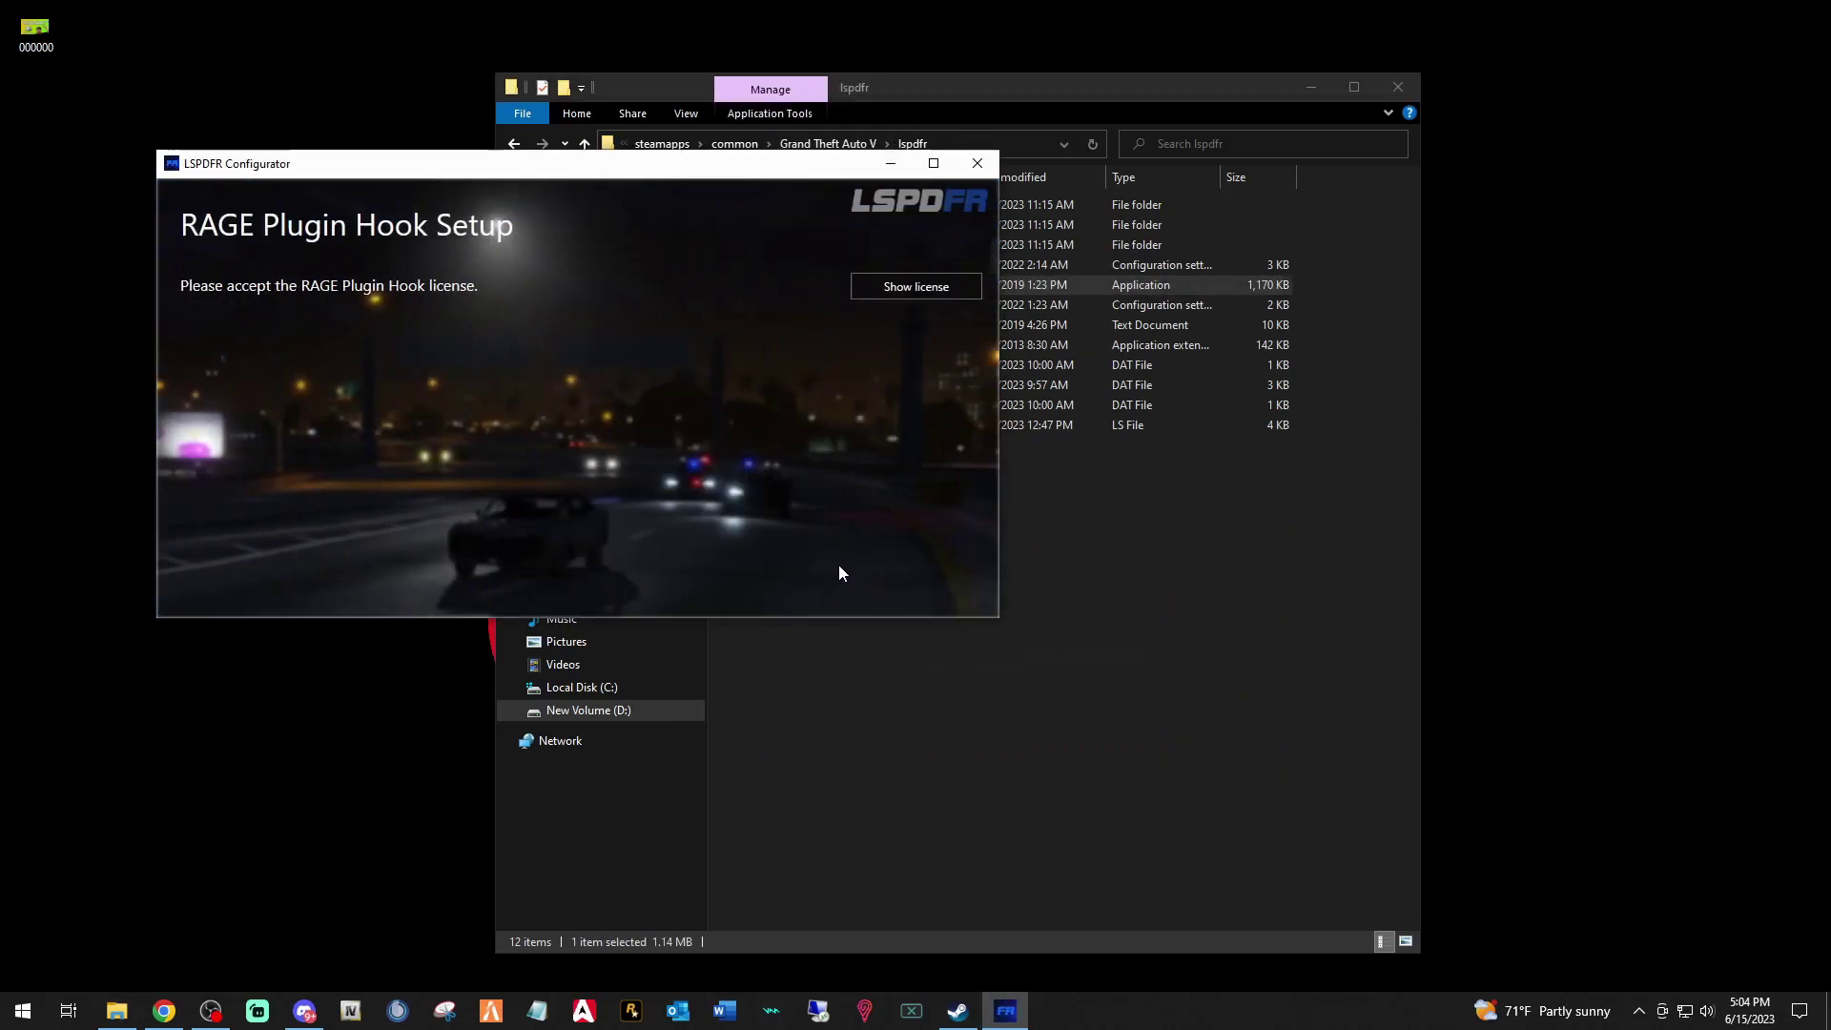
click(854, 284)
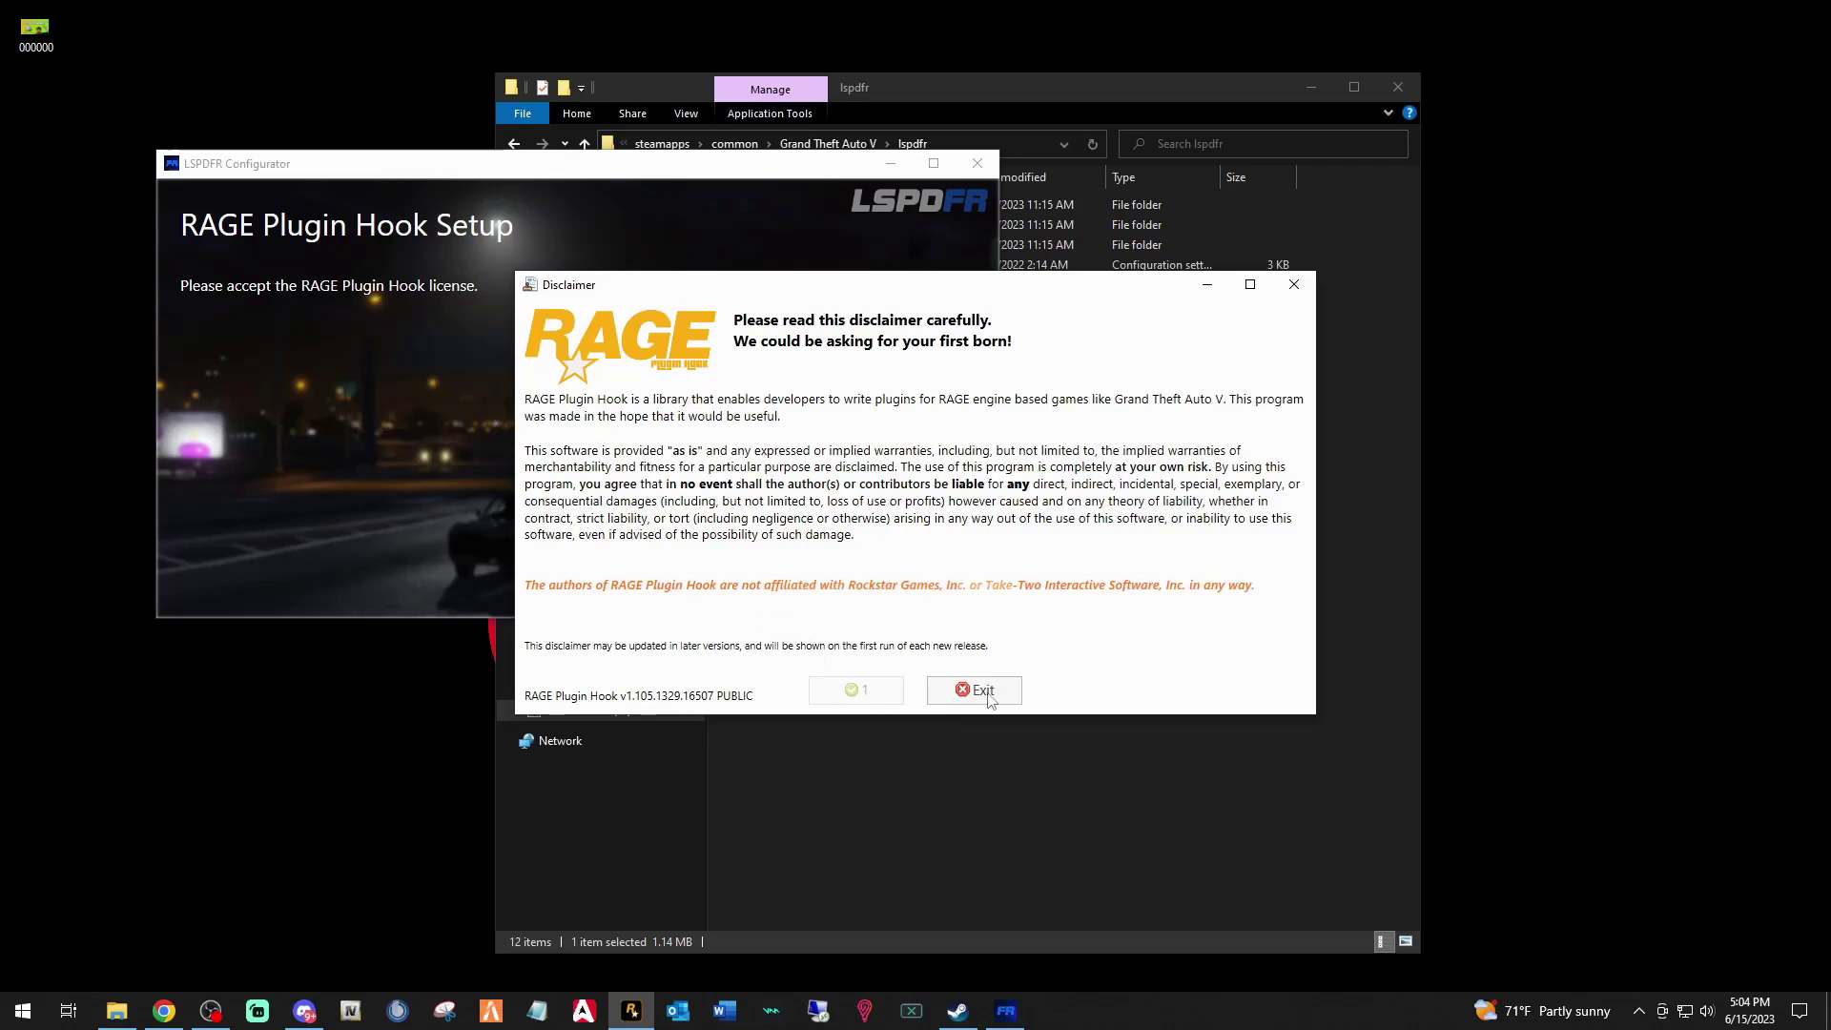
click(861, 690)
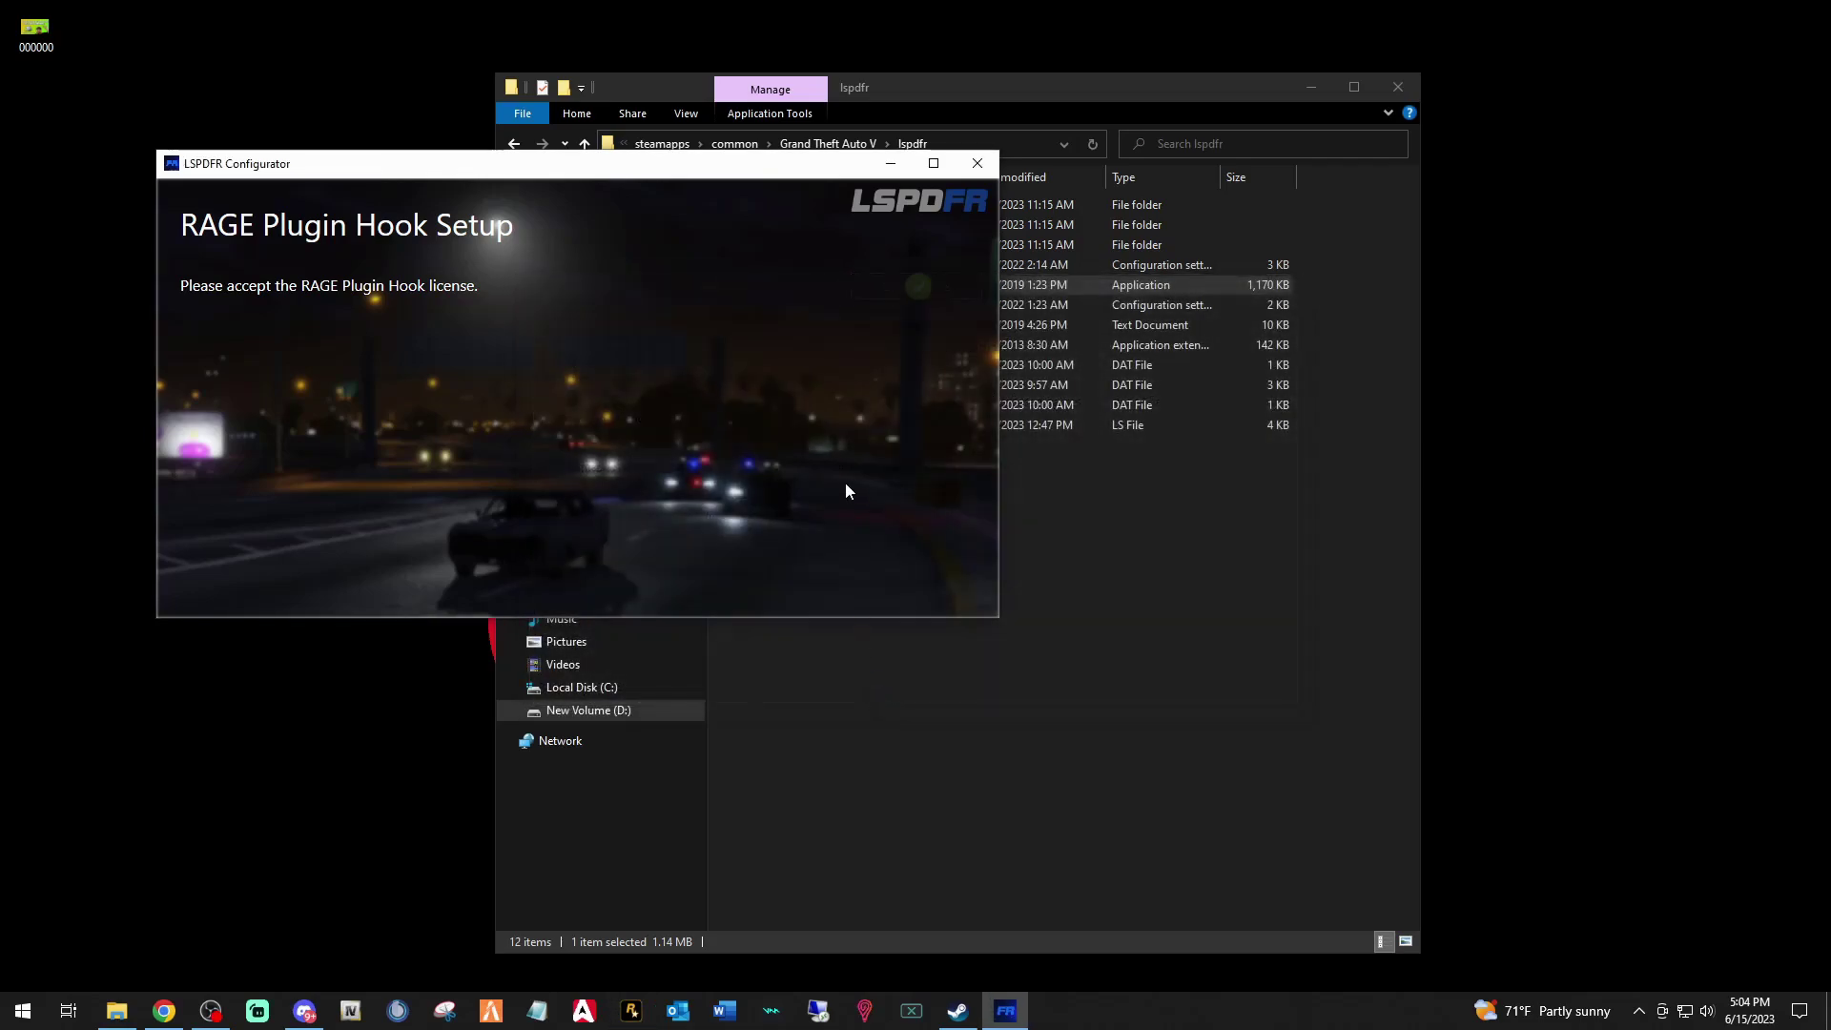
click(896, 331)
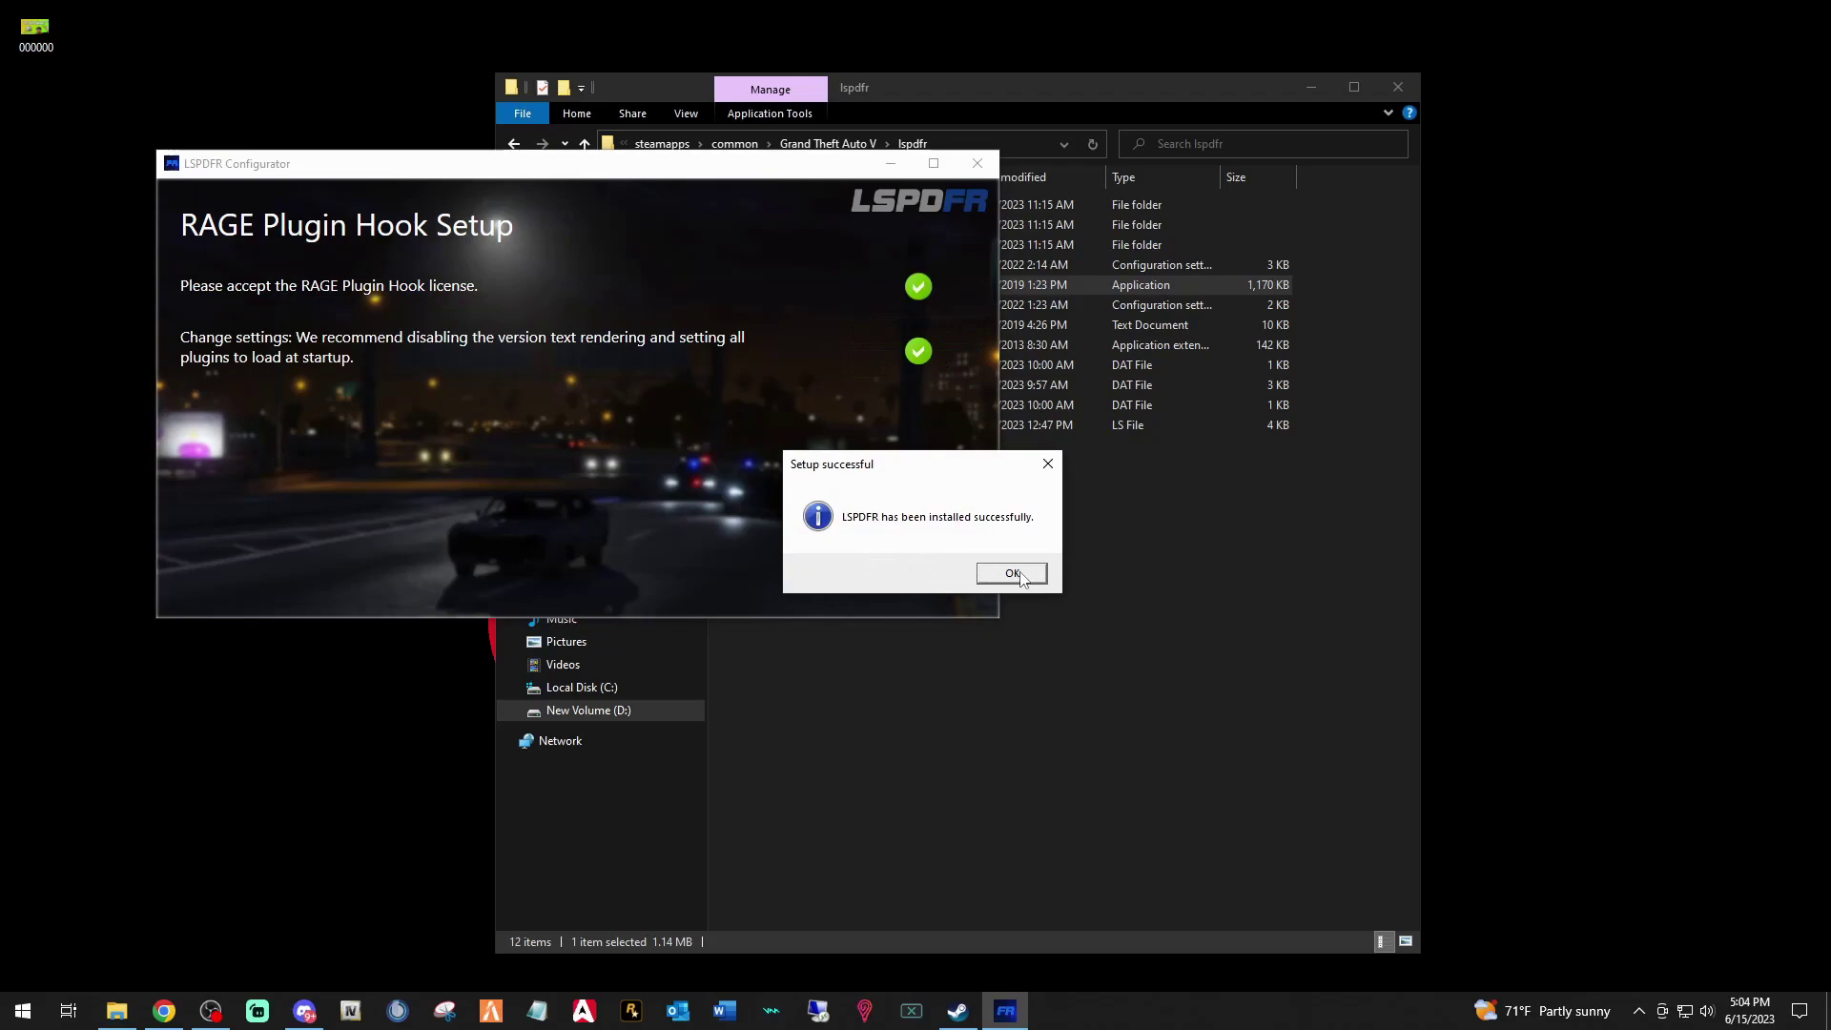
click(1015, 574)
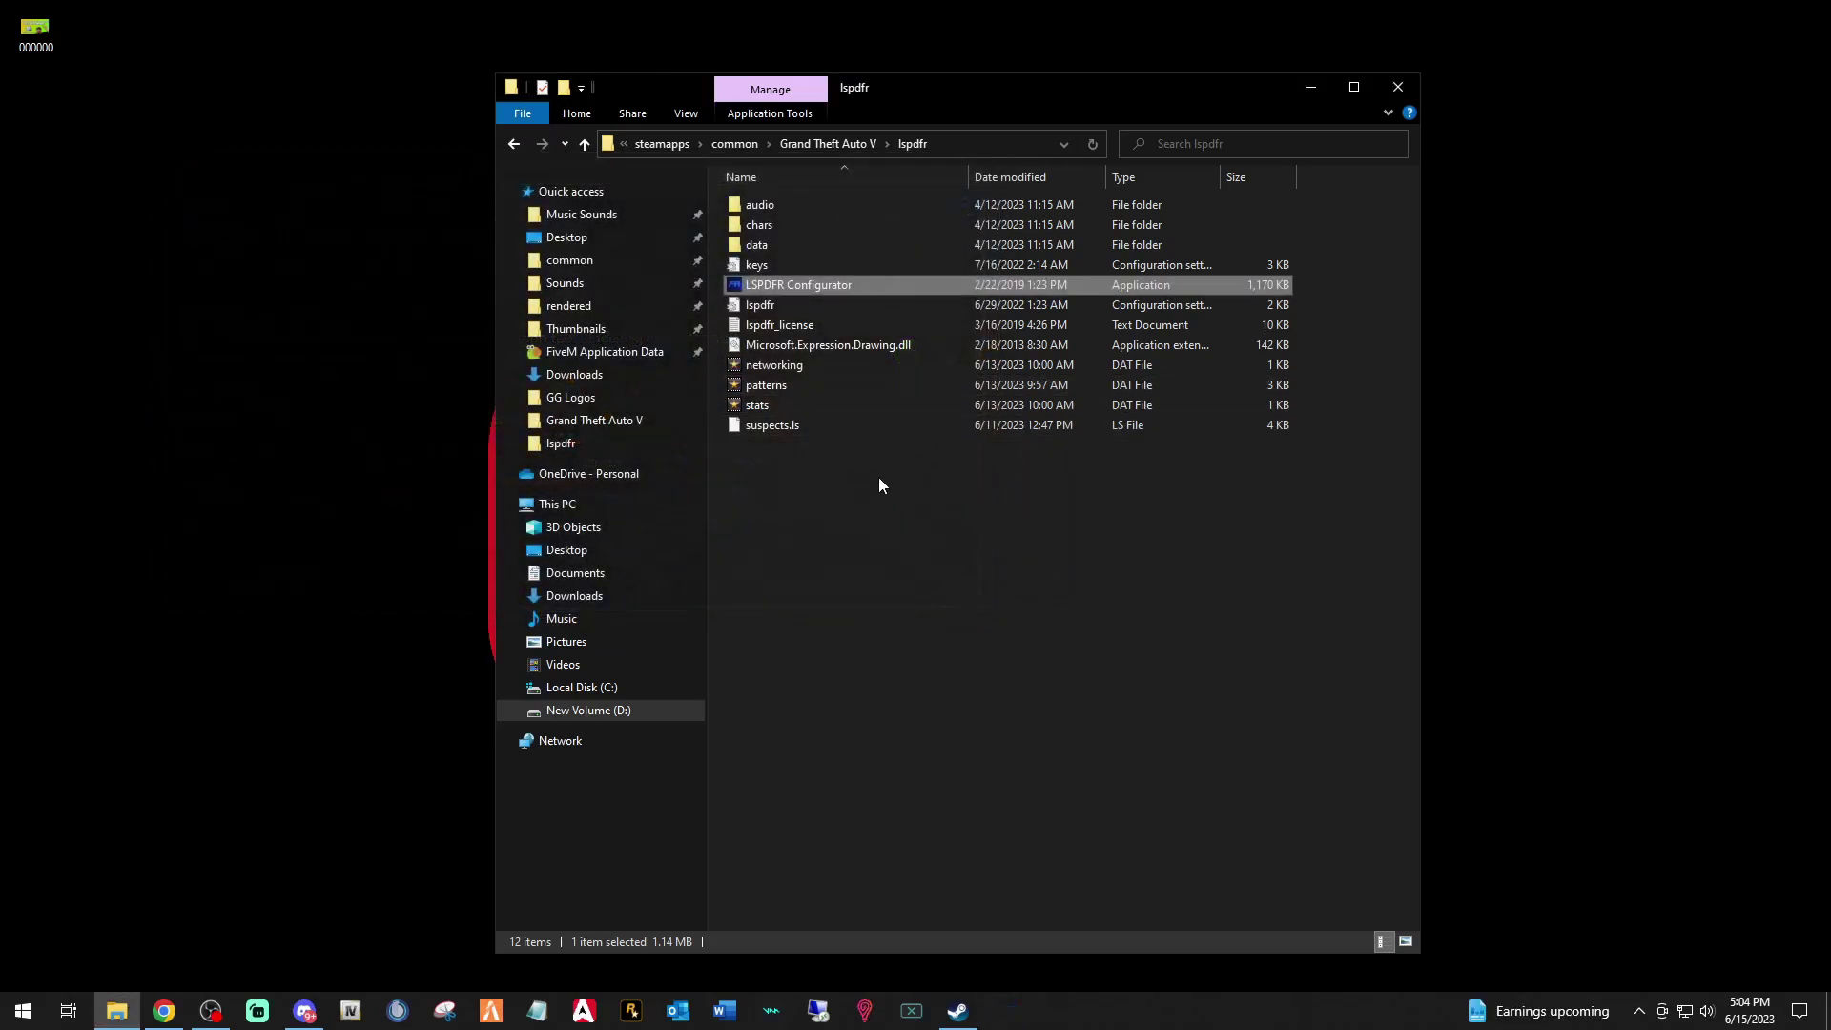
Step: Return to the Grand Theft Auto V folder and unpin the RAGE Plugin Hook shortcut from the taskbar
click(514, 145)
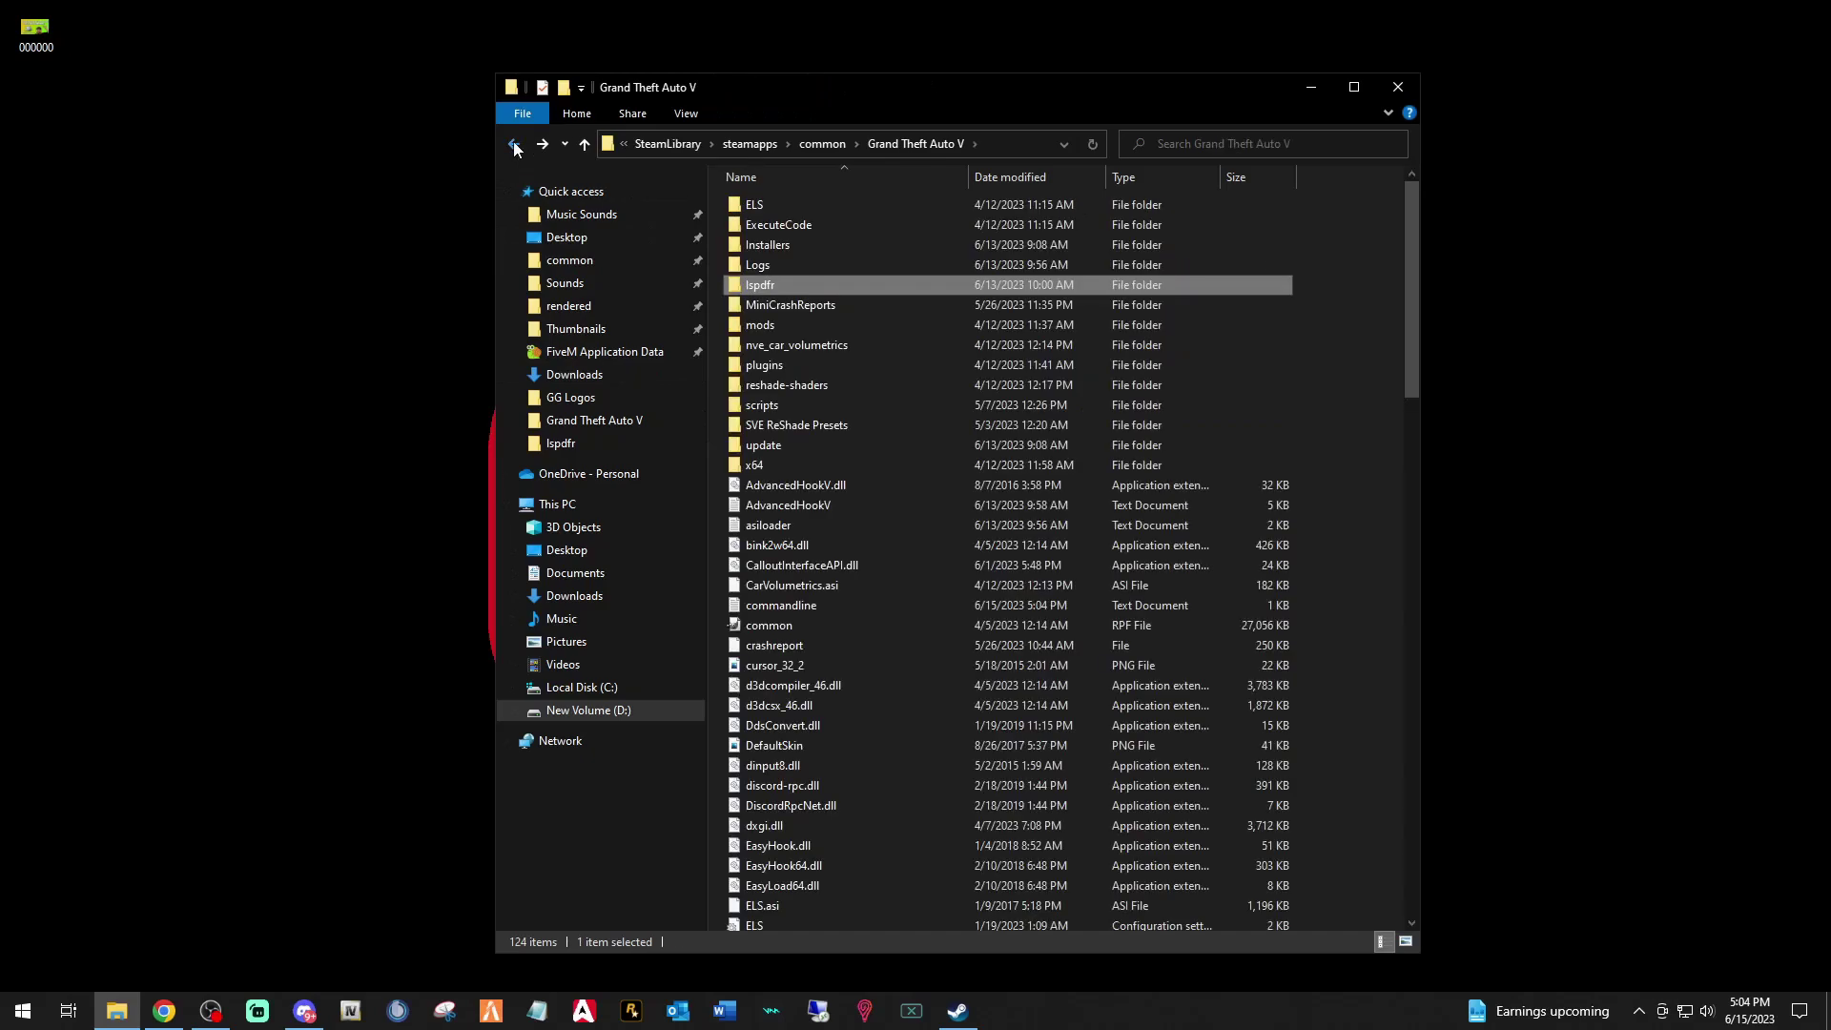
right_click(629, 1016)
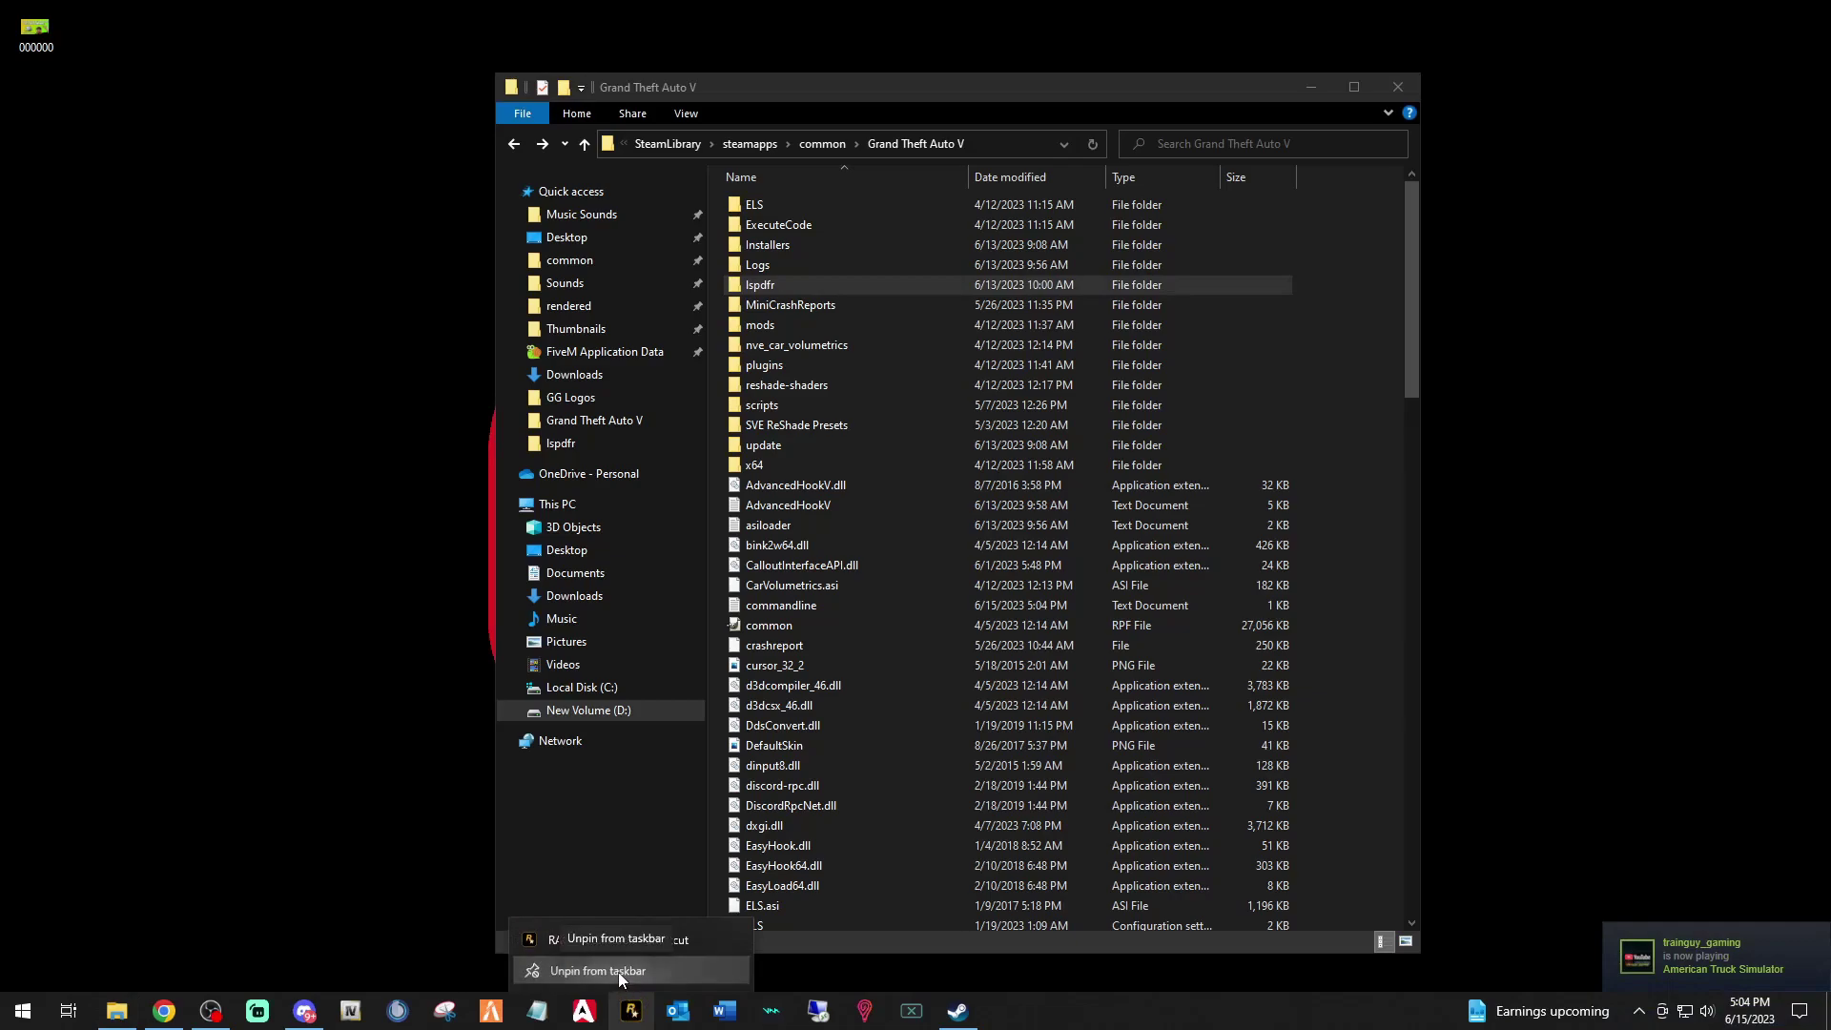
click(618, 971)
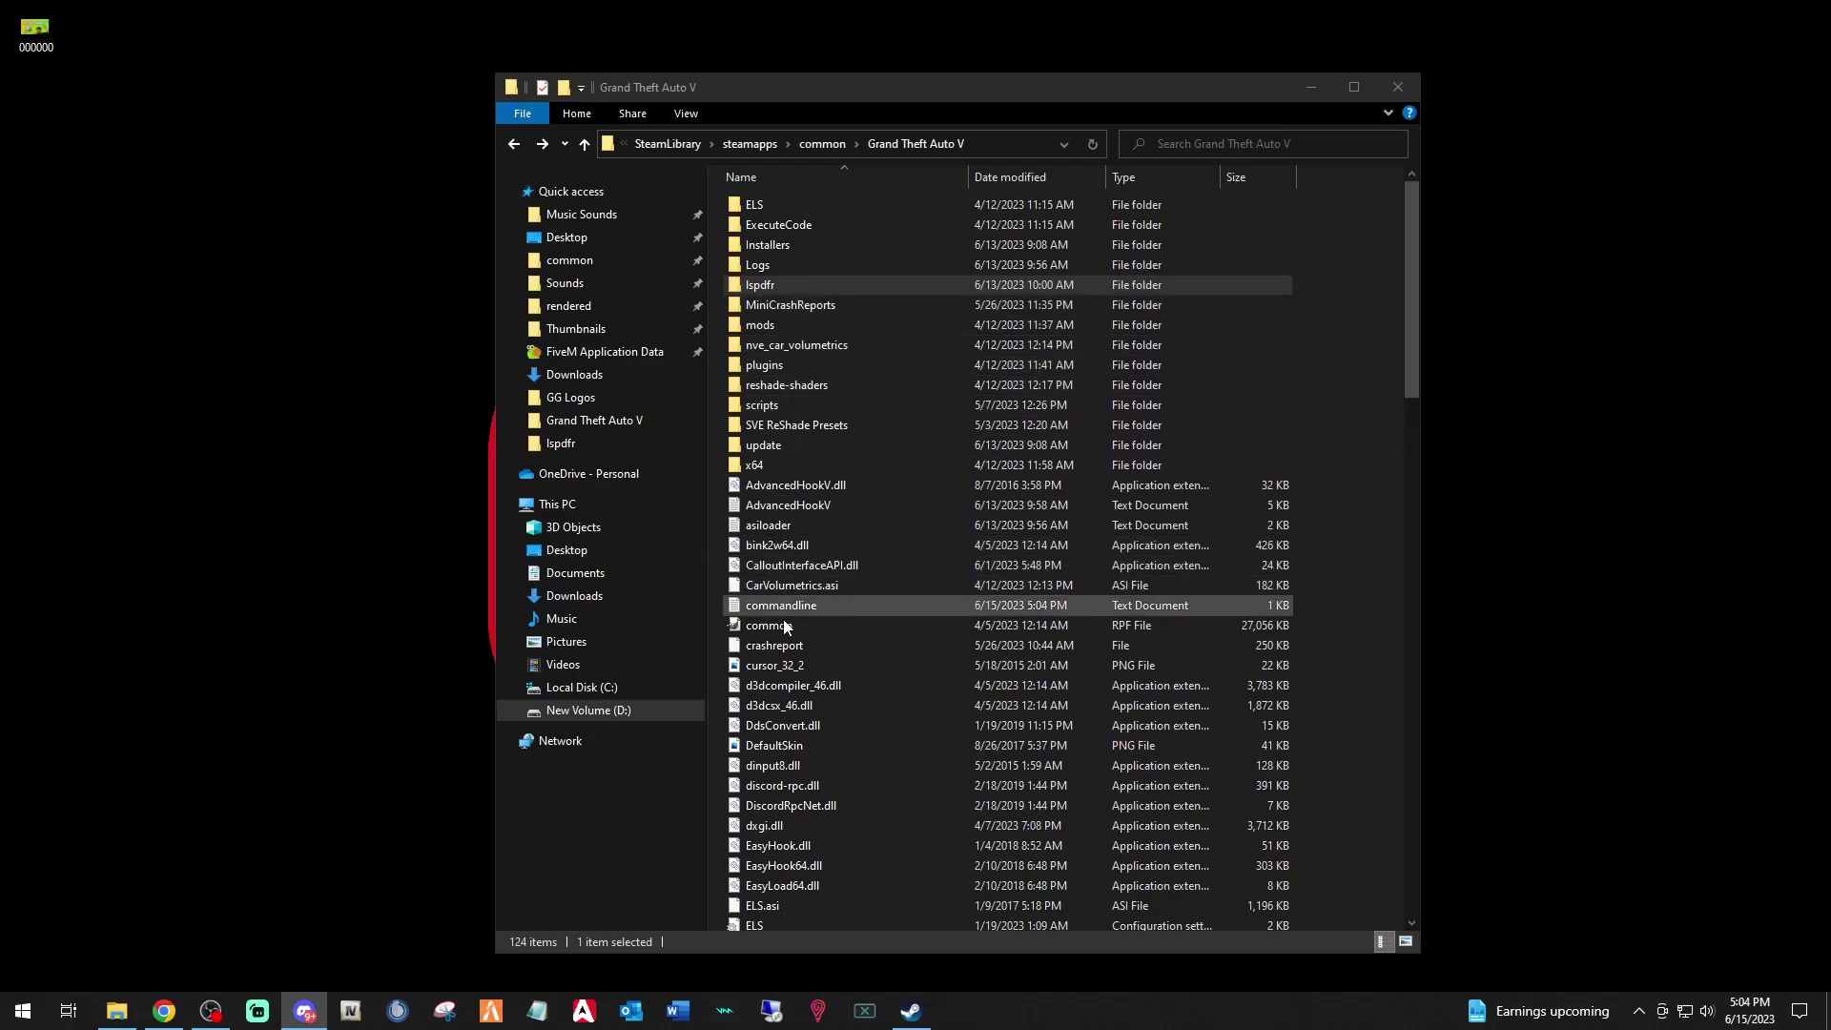
Step: Create a desktop shortcut for the RAGEPluginHook application in the Grand Theft Auto V folder and pin it to the taskbar
scroll(808, 693, down, 7)
scroll(806, 687, down, 14)
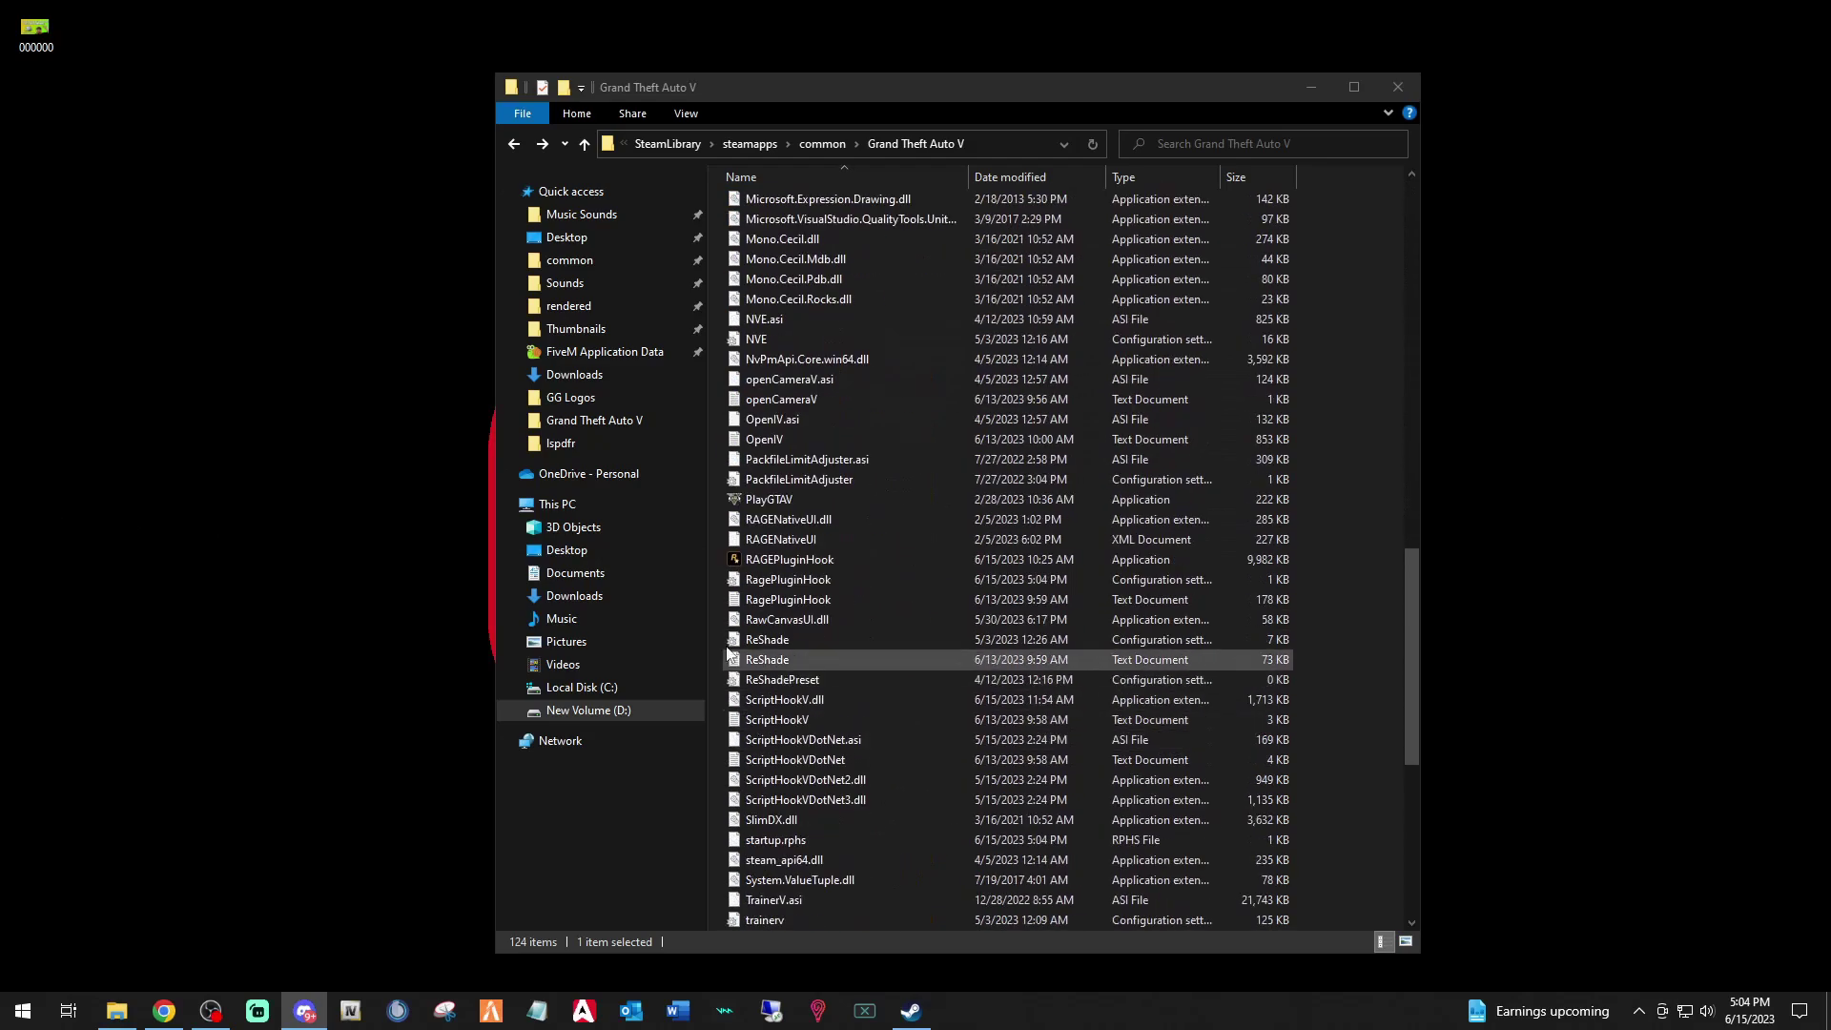
click(774, 563)
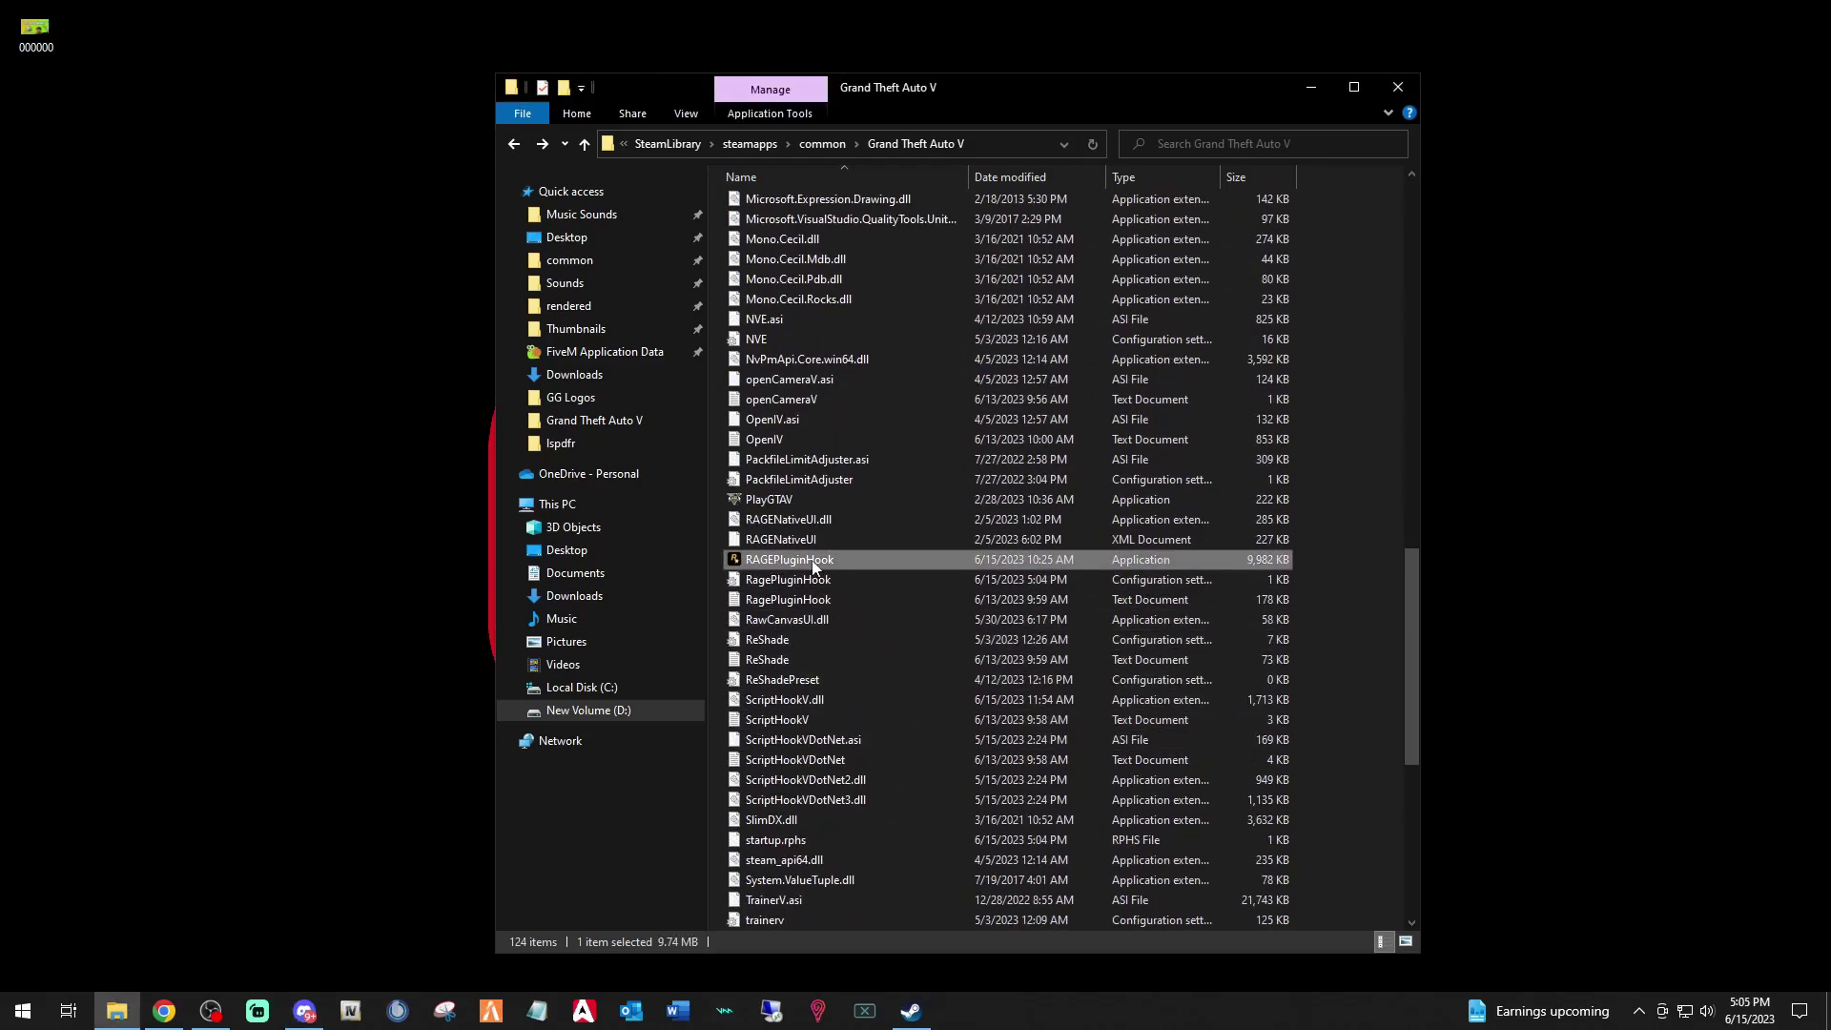
right_click(839, 558)
mouse_move(1134, 827)
click(1240, 872)
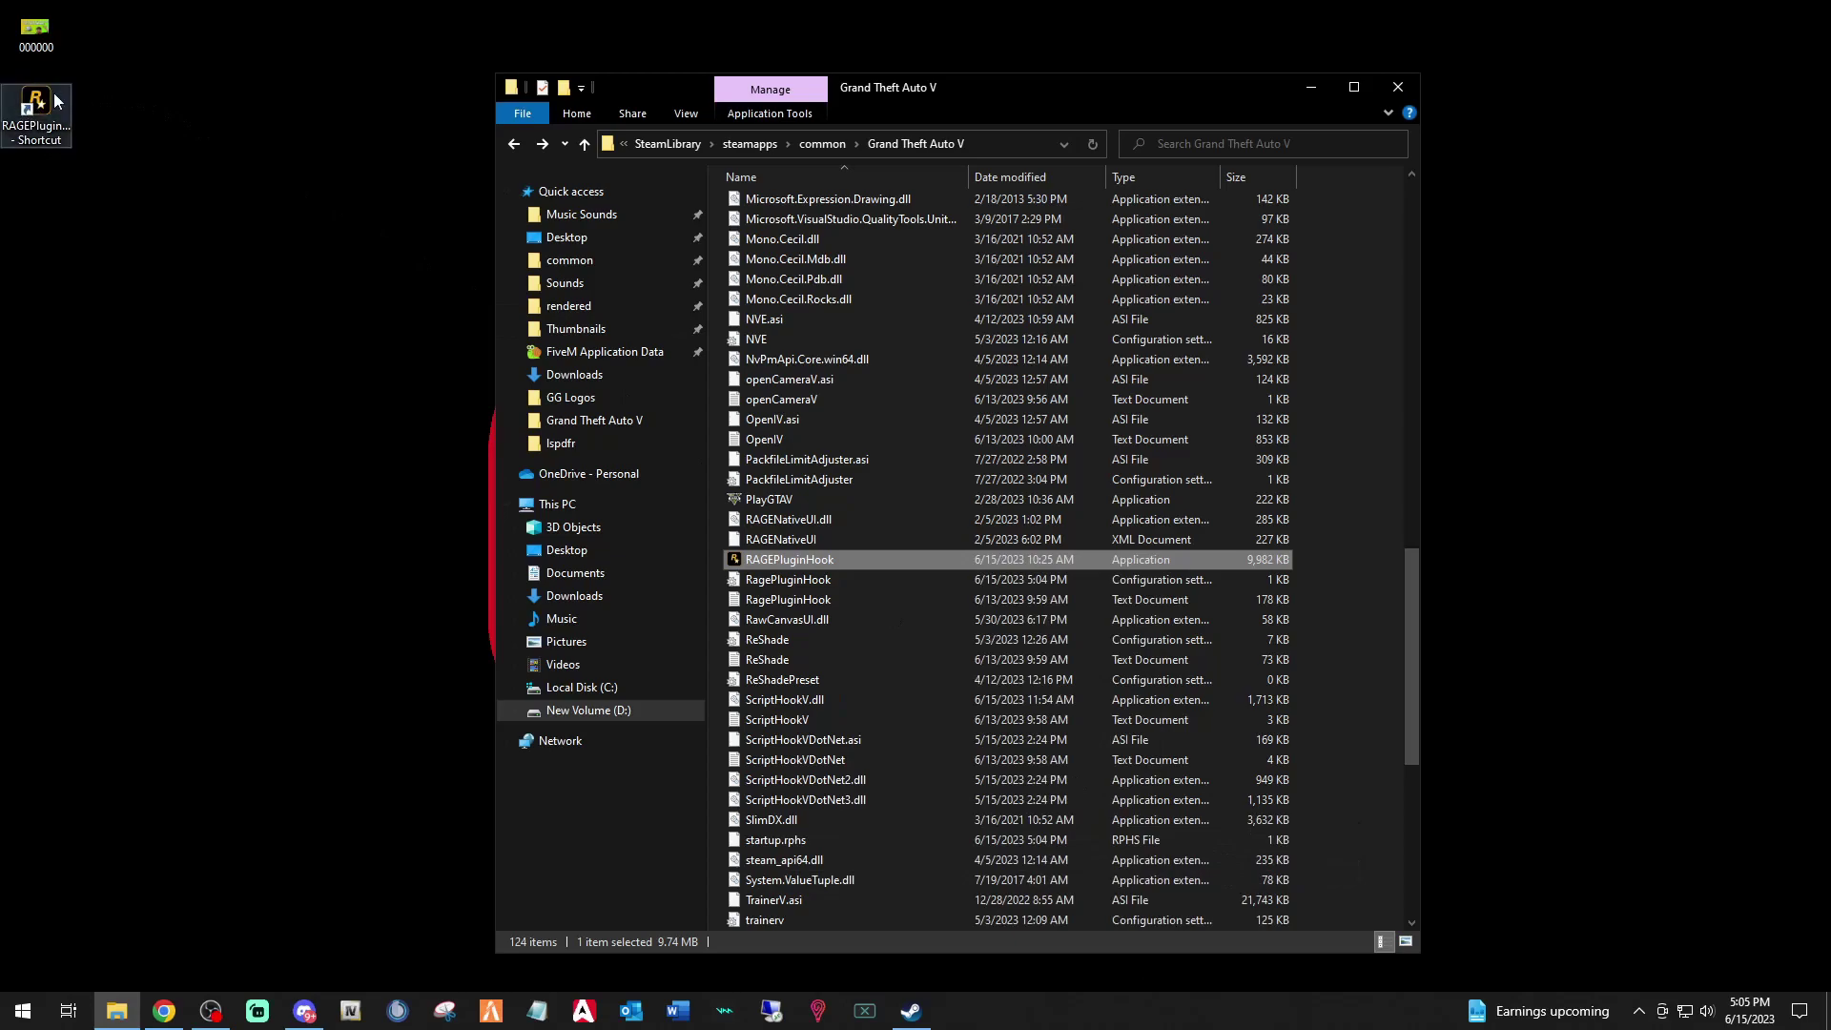
drag(40, 112, 673, 1018)
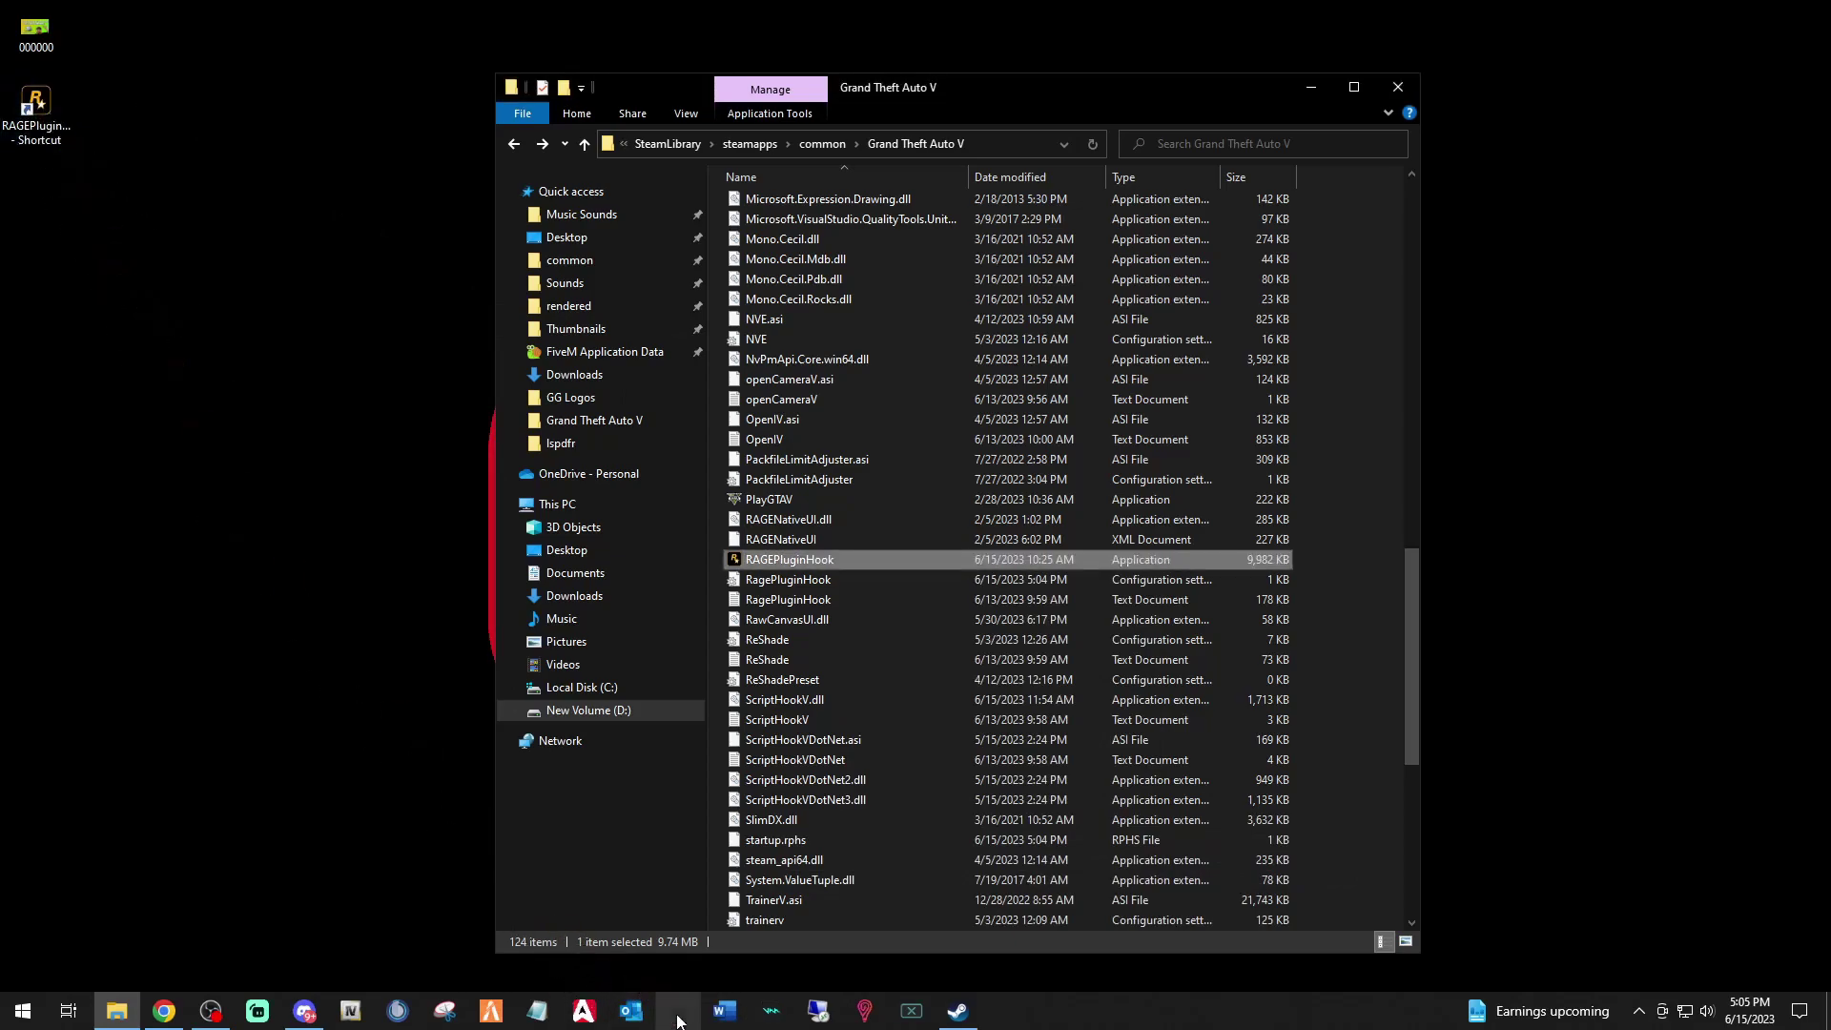
Step: Create a new desktop folder named GTAV 2944
scroll(900, 655, up, 12)
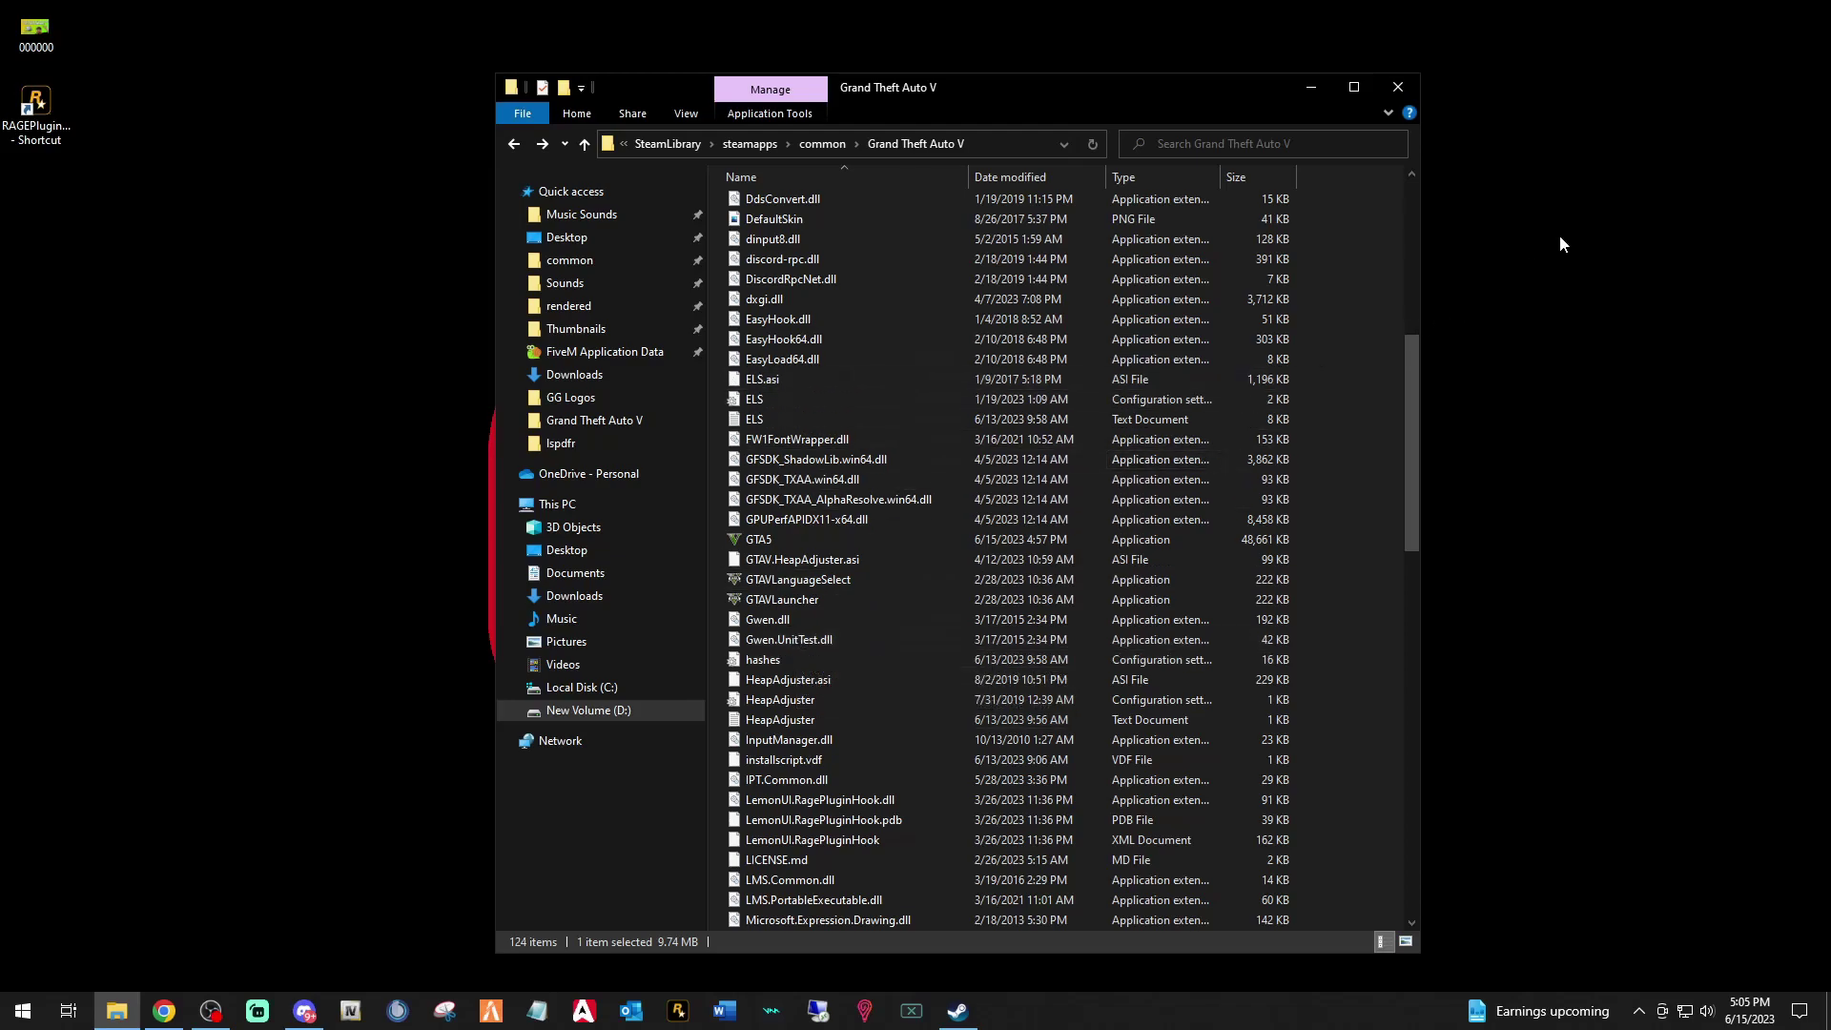
right_click(1568, 145)
mouse_move(1626, 317)
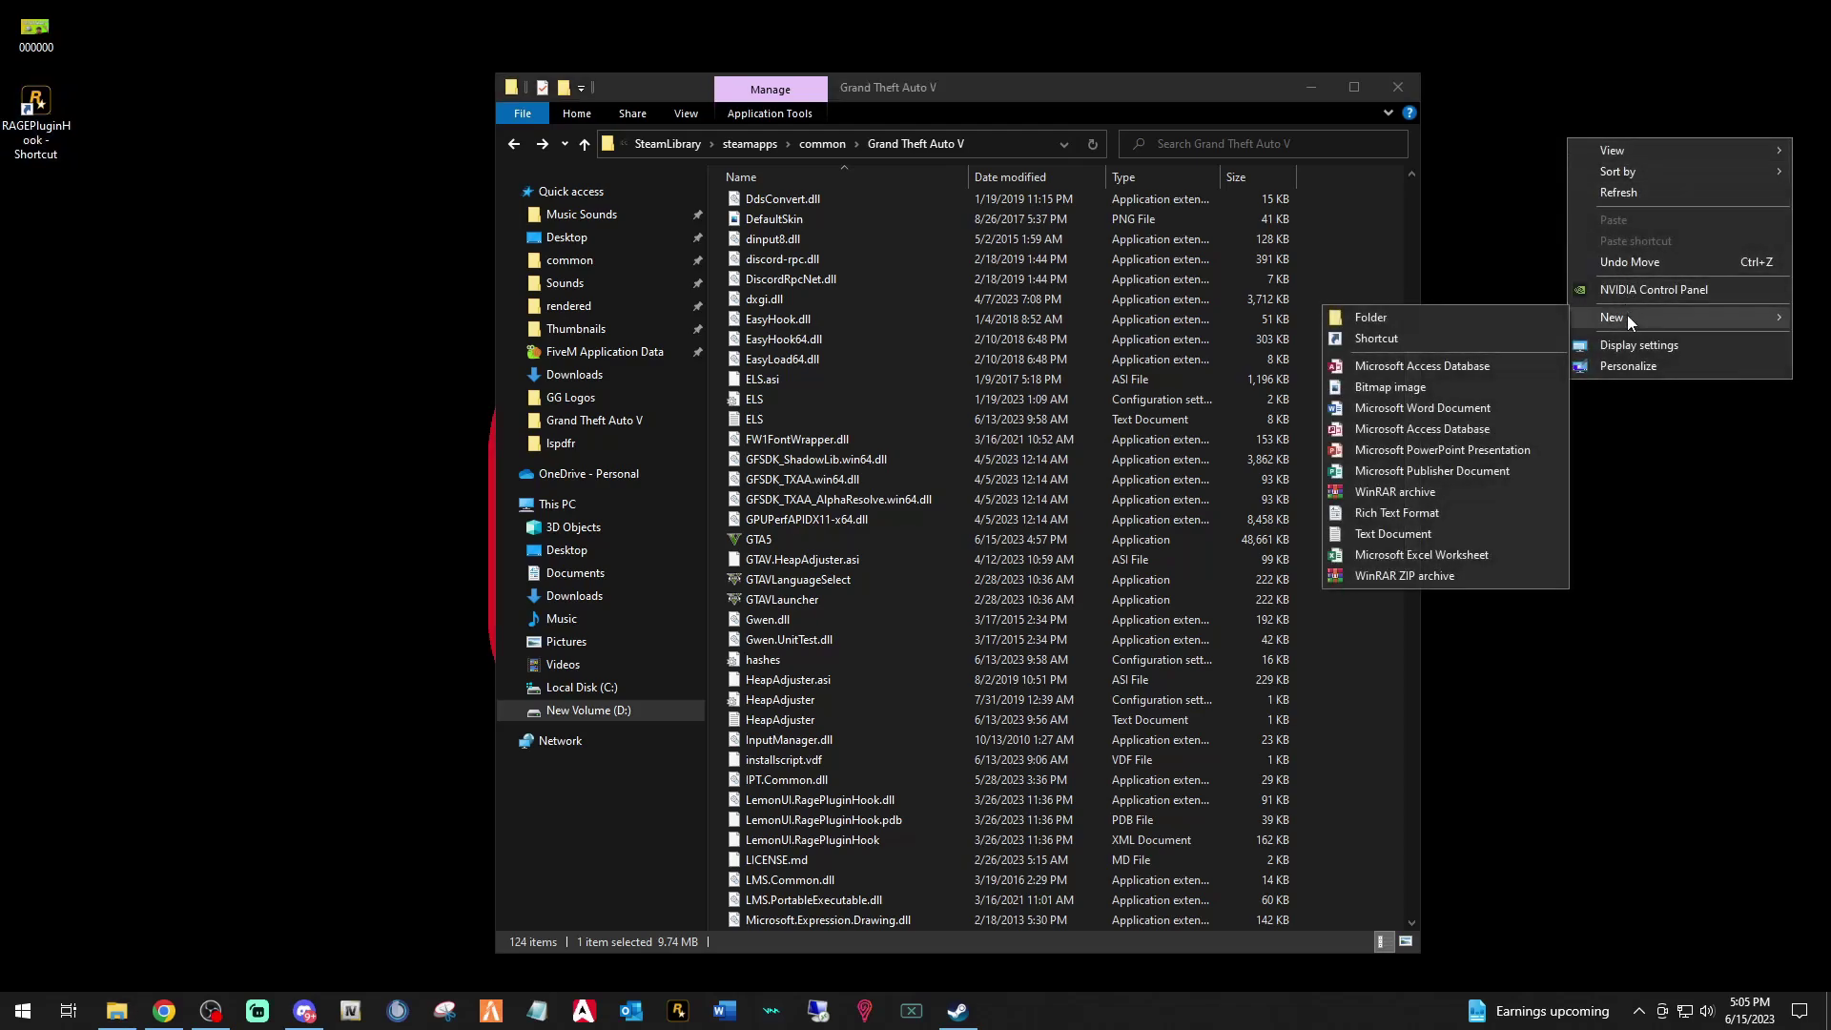
click(1472, 315)
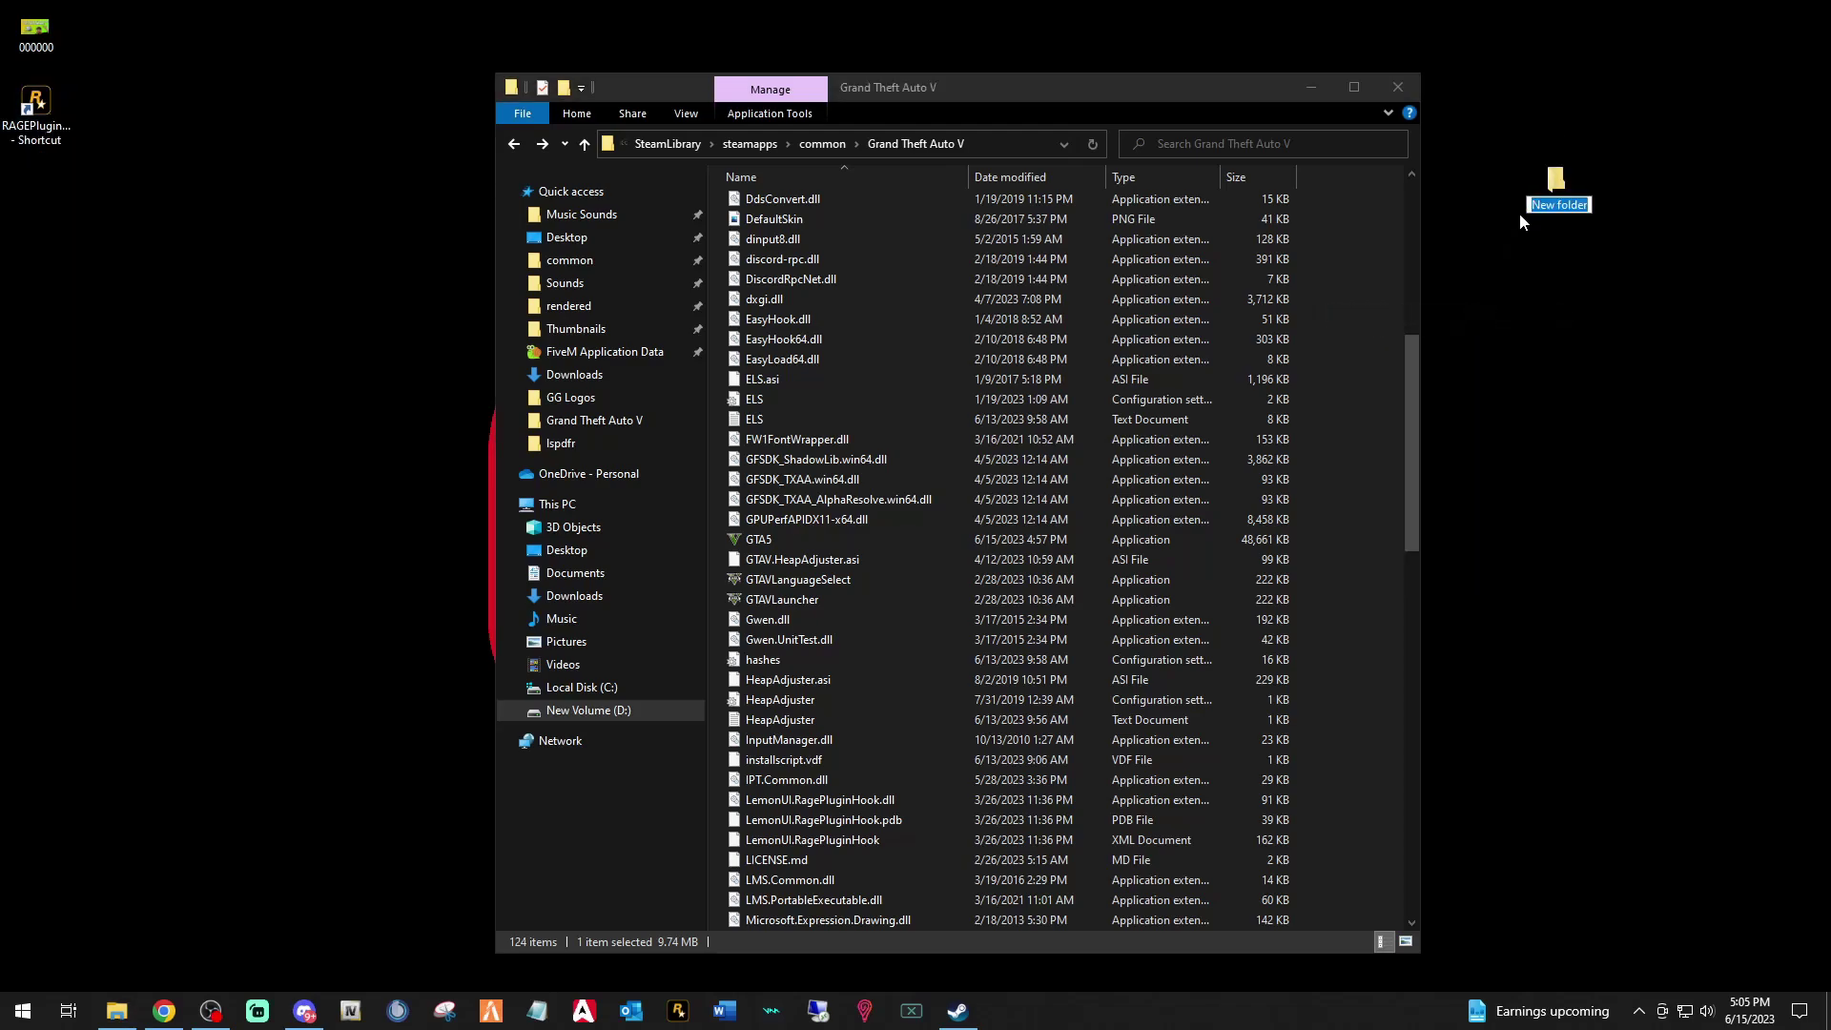
text(GT)
text(AV 2944)
key(Return)
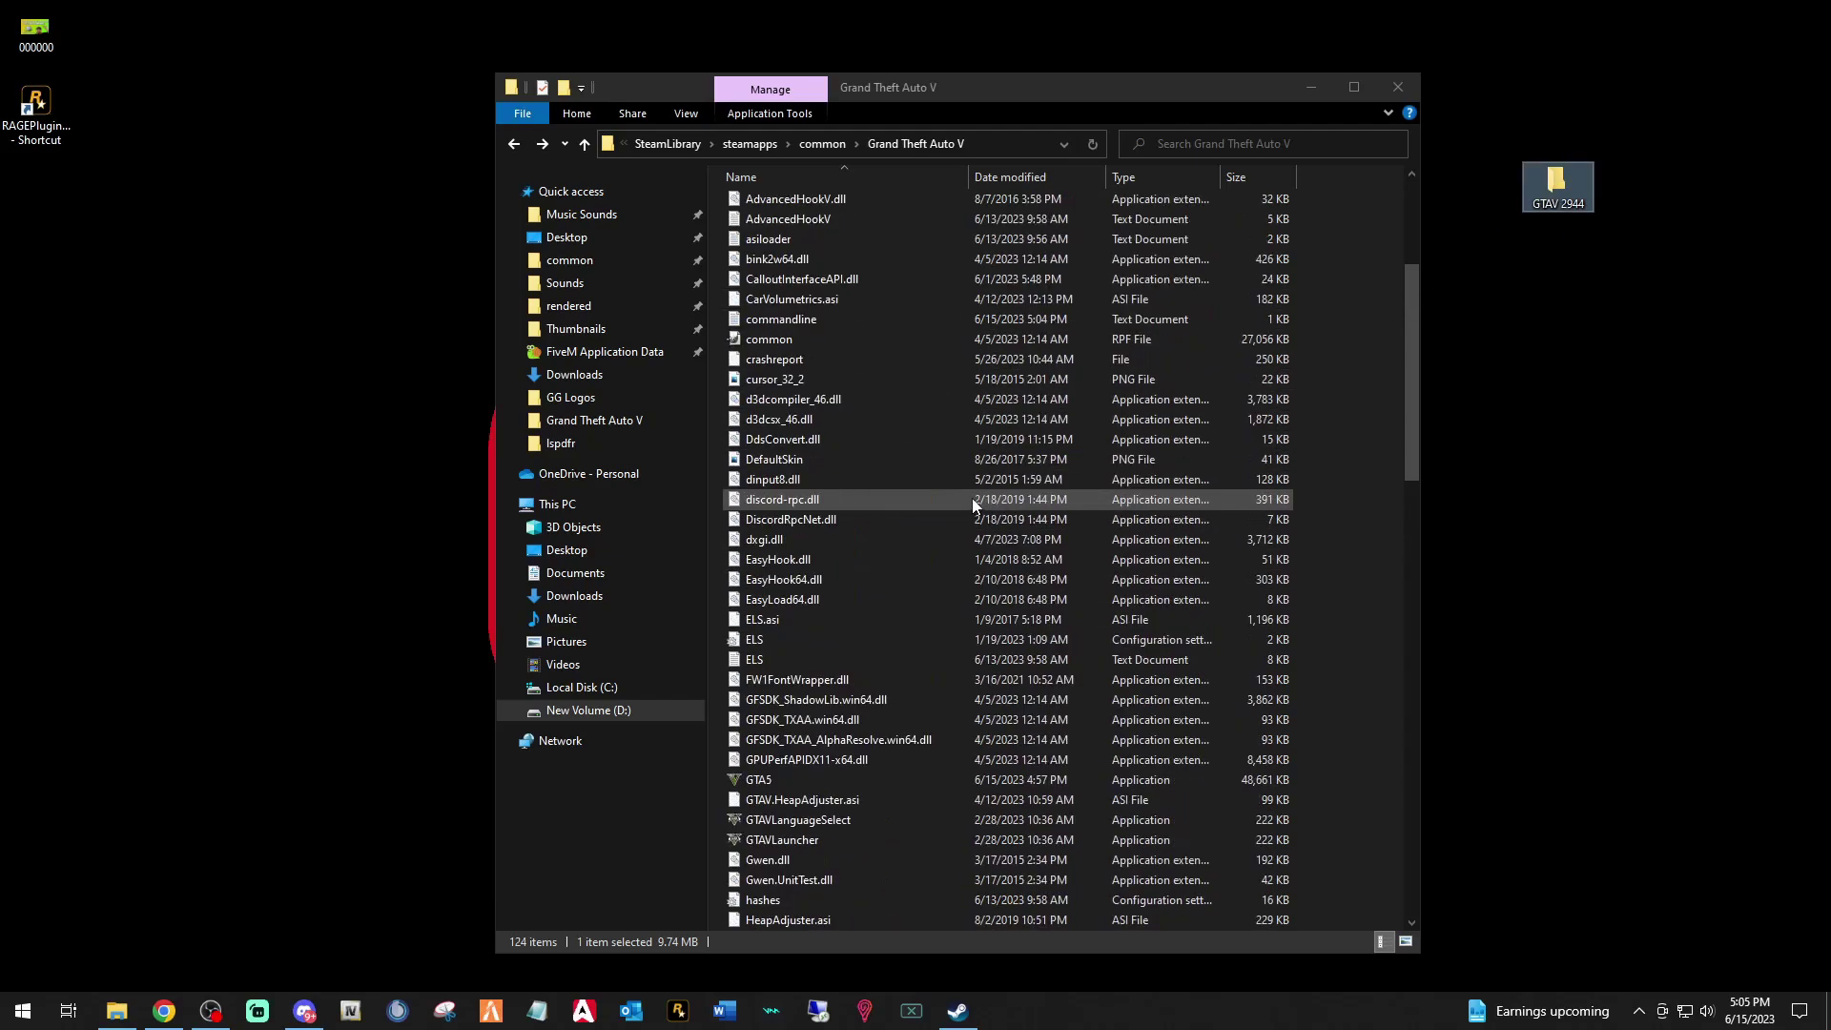
Step: Copy the GTA5, GTAVLanguageSelect, GTAVLauncher and PlayGTAV applications from the Grand Theft Auto V folder into the GTAV 2944 desktop folder
scroll(973, 503, down, 3)
scroll(973, 503, down, 3)
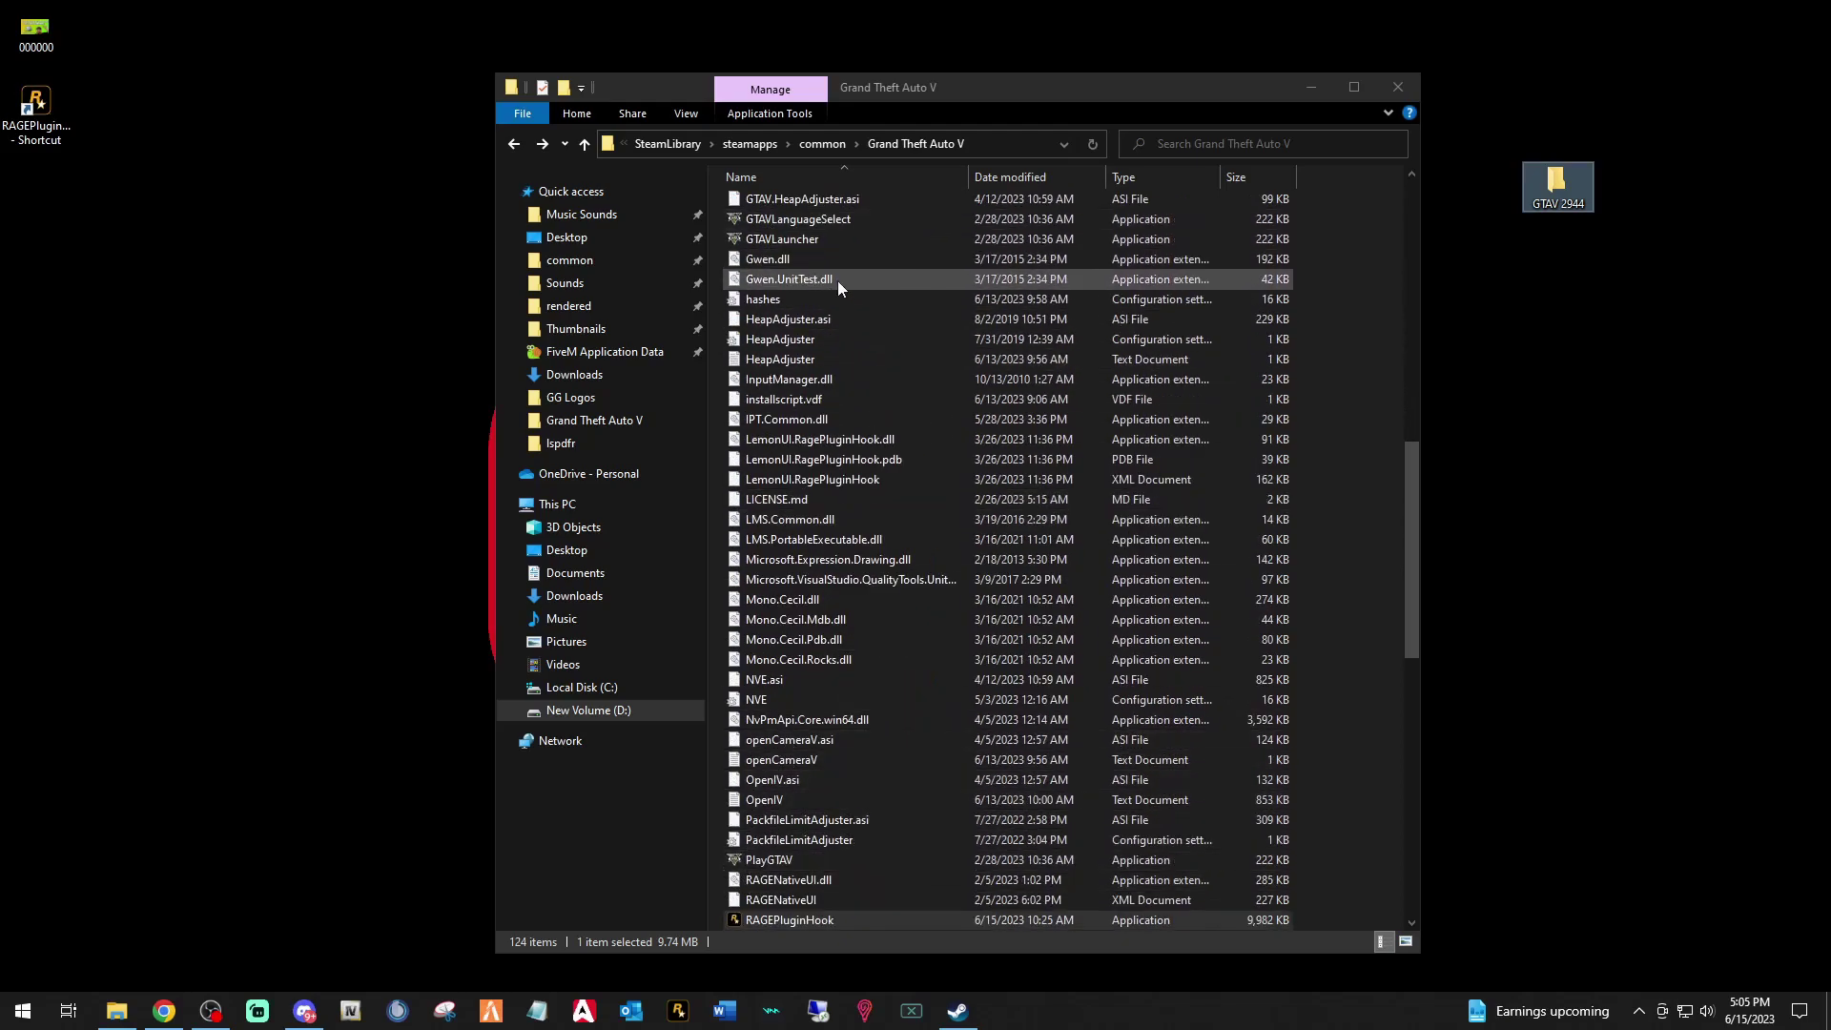
scroll(763, 286, up, 1)
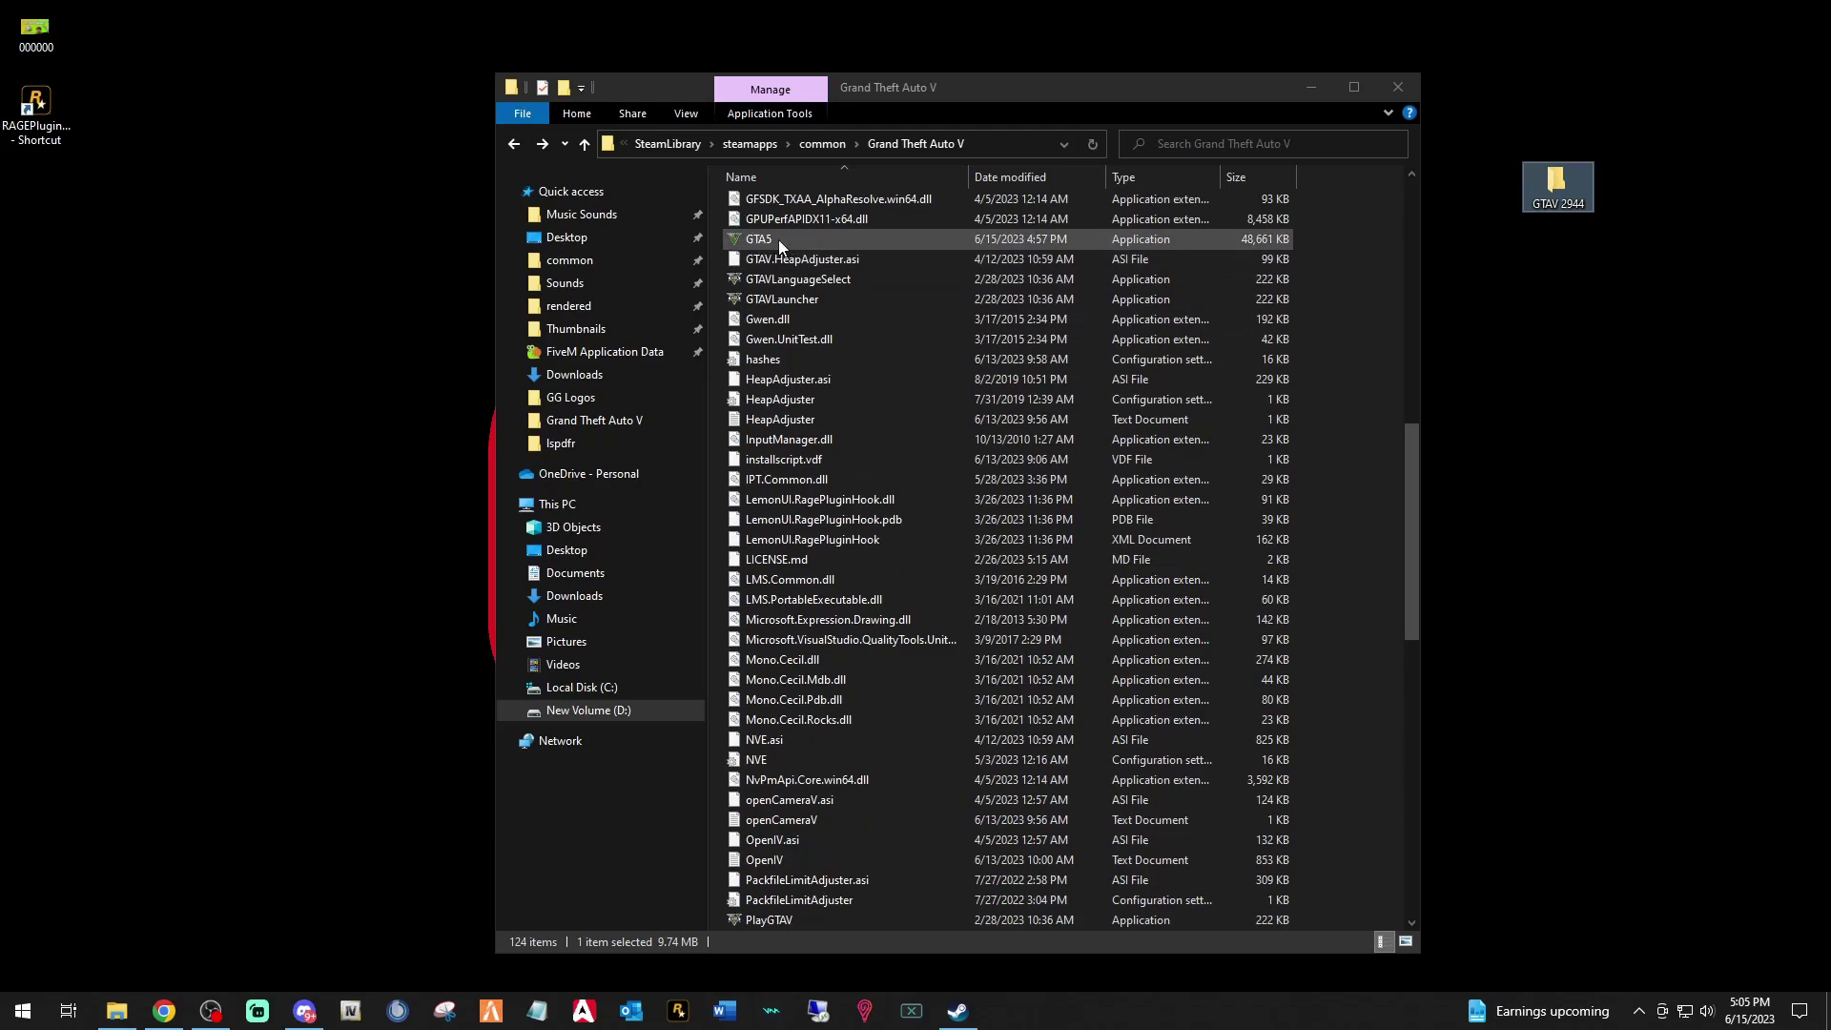
click(1090, 145)
scroll(961, 252, up, 1)
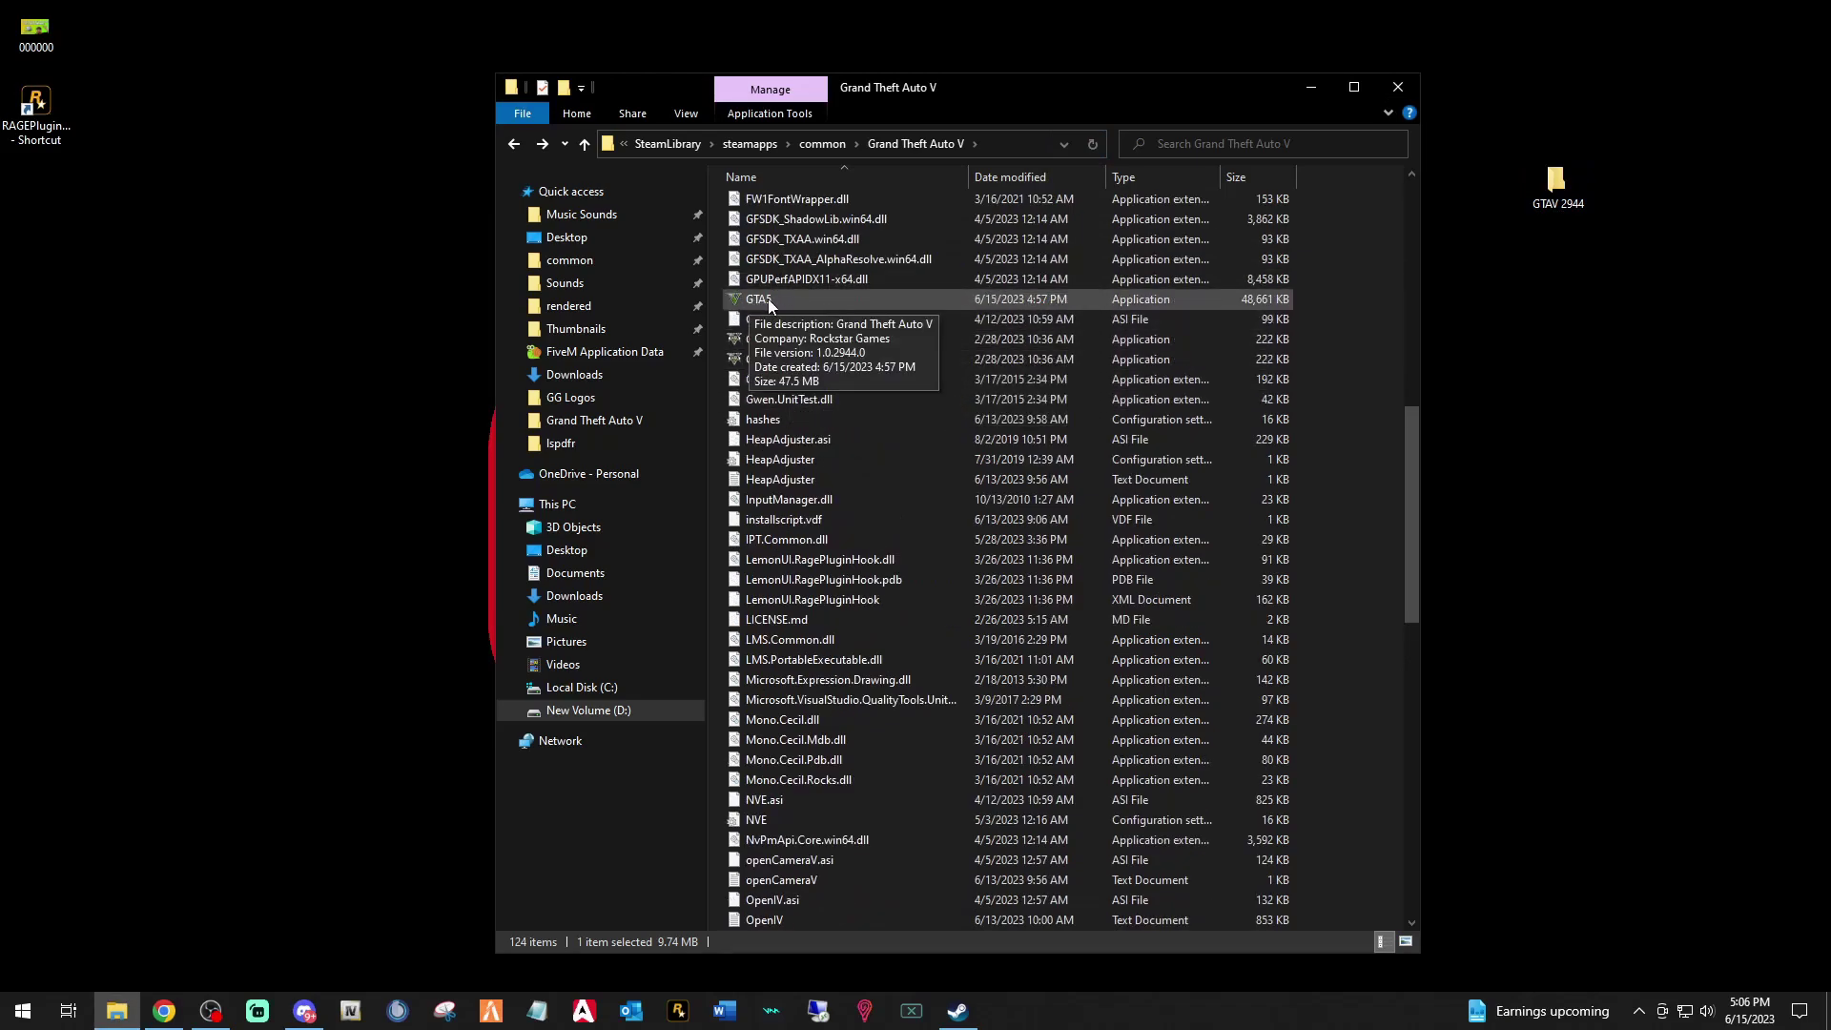
ctrl+click(769, 299)
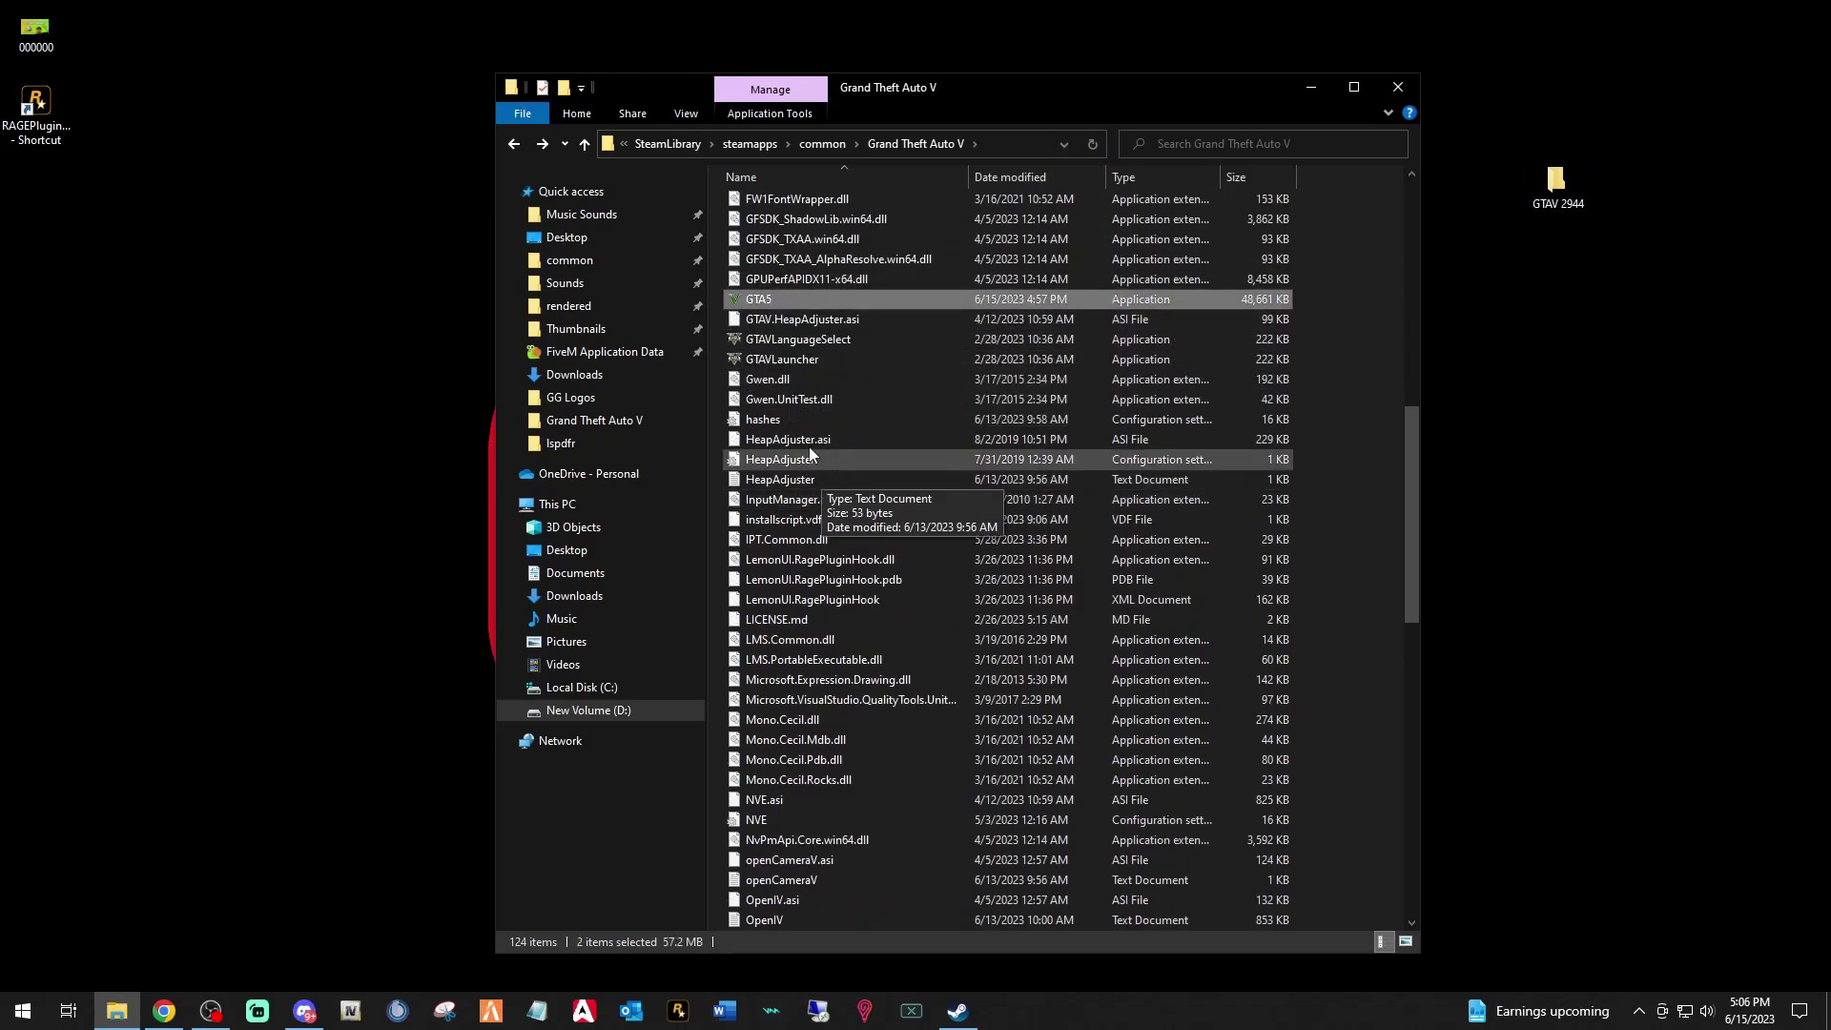
ctrl+click(783, 342)
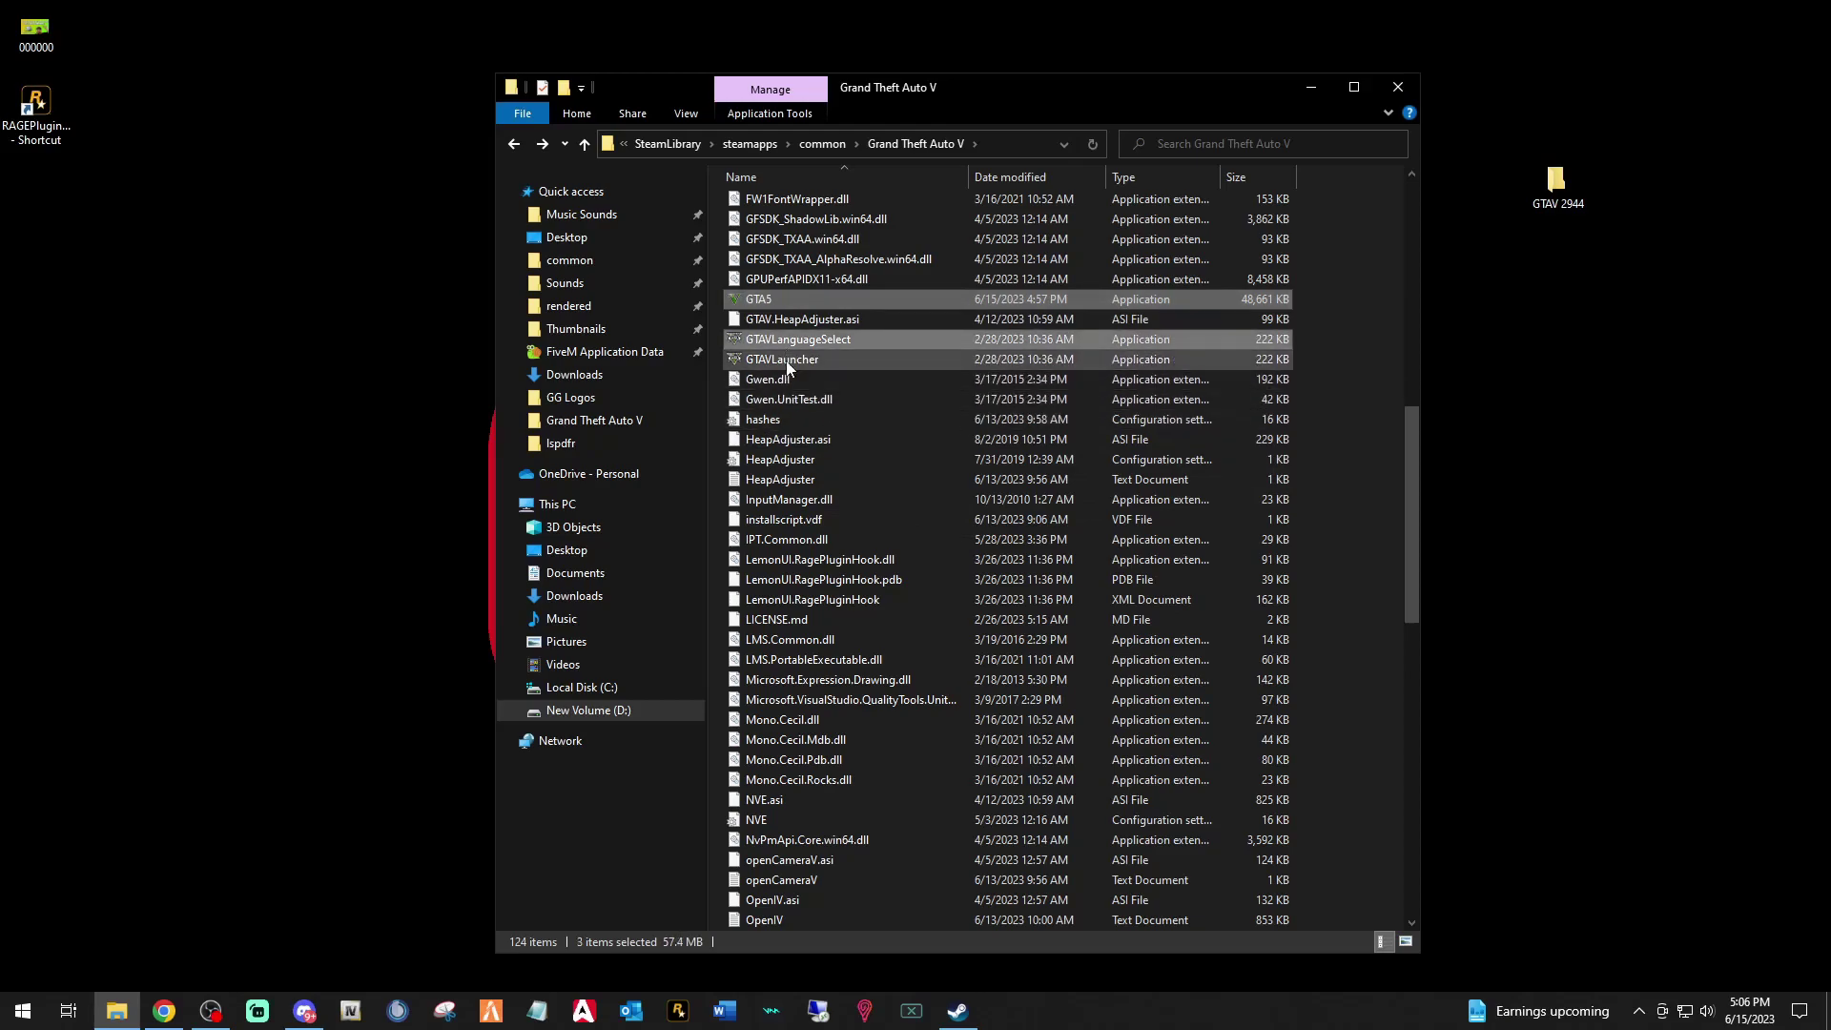
ctrl+click(786, 359)
scroll(856, 579, down, 6)
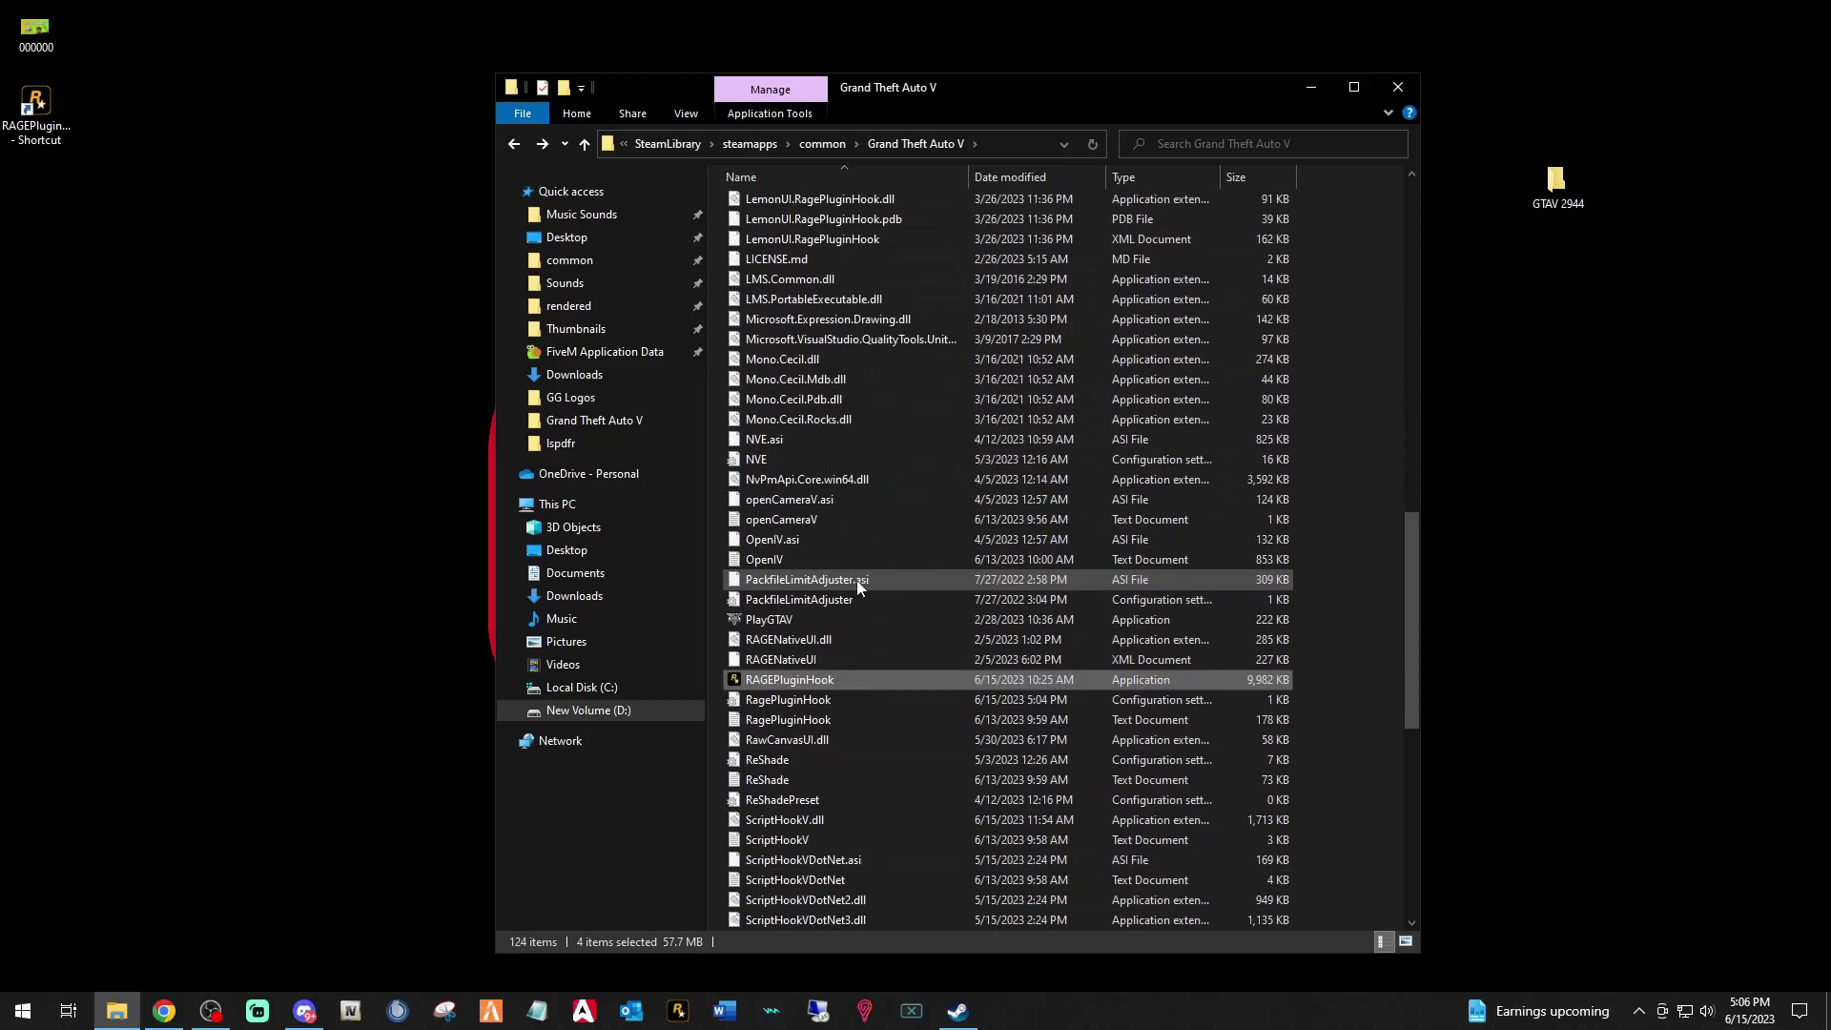
scroll(857, 580, down, 1)
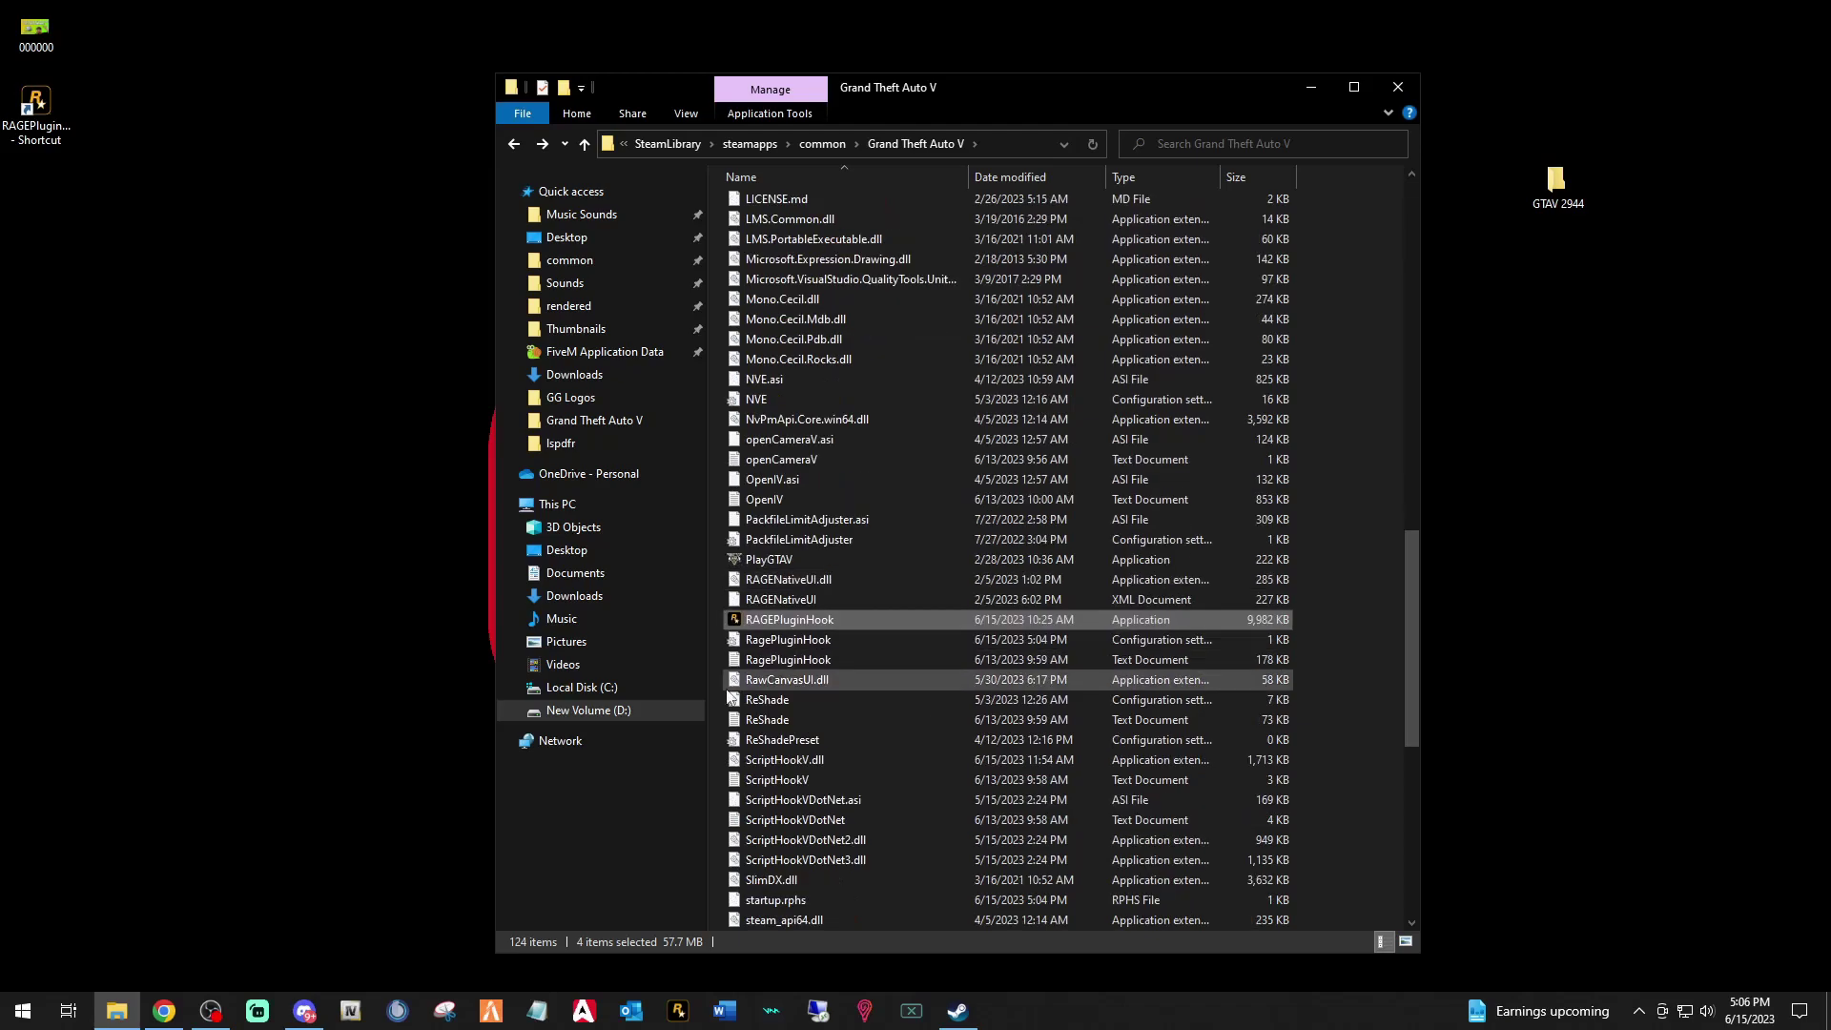
ctrl+click(768, 559)
ctrl+click(818, 619)
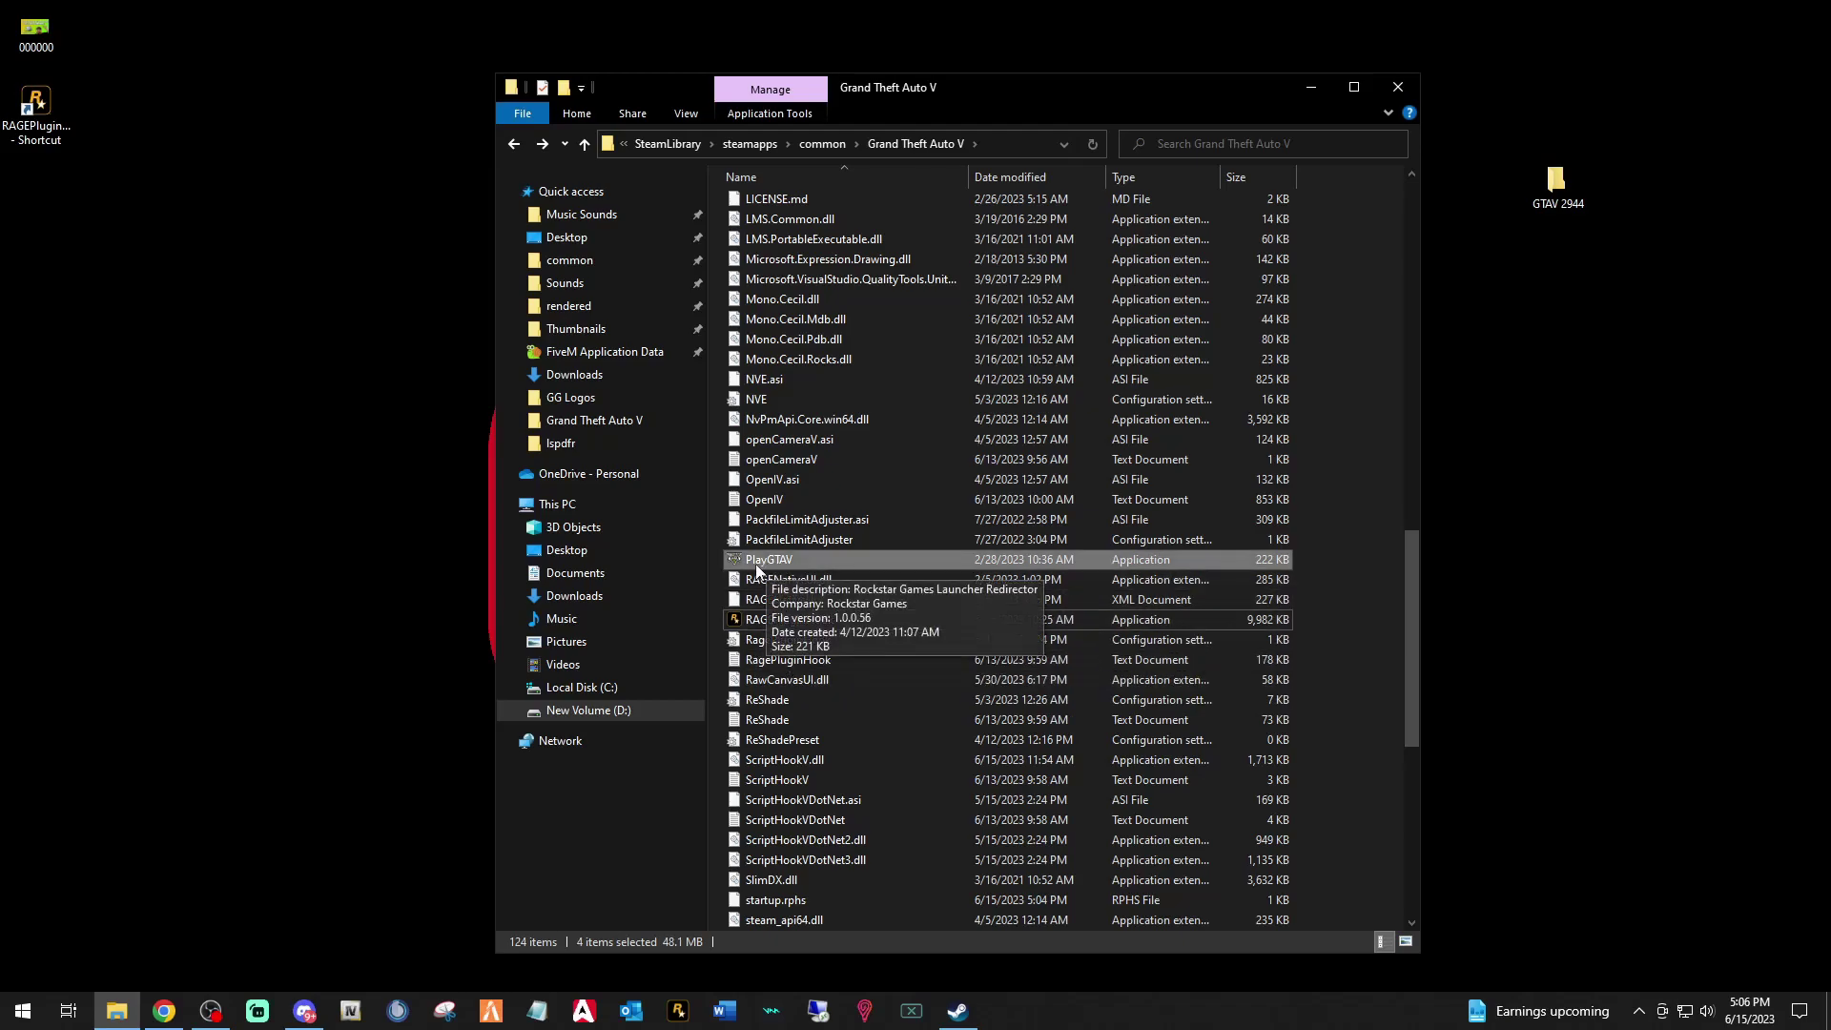
scroll(826, 565, up, 9)
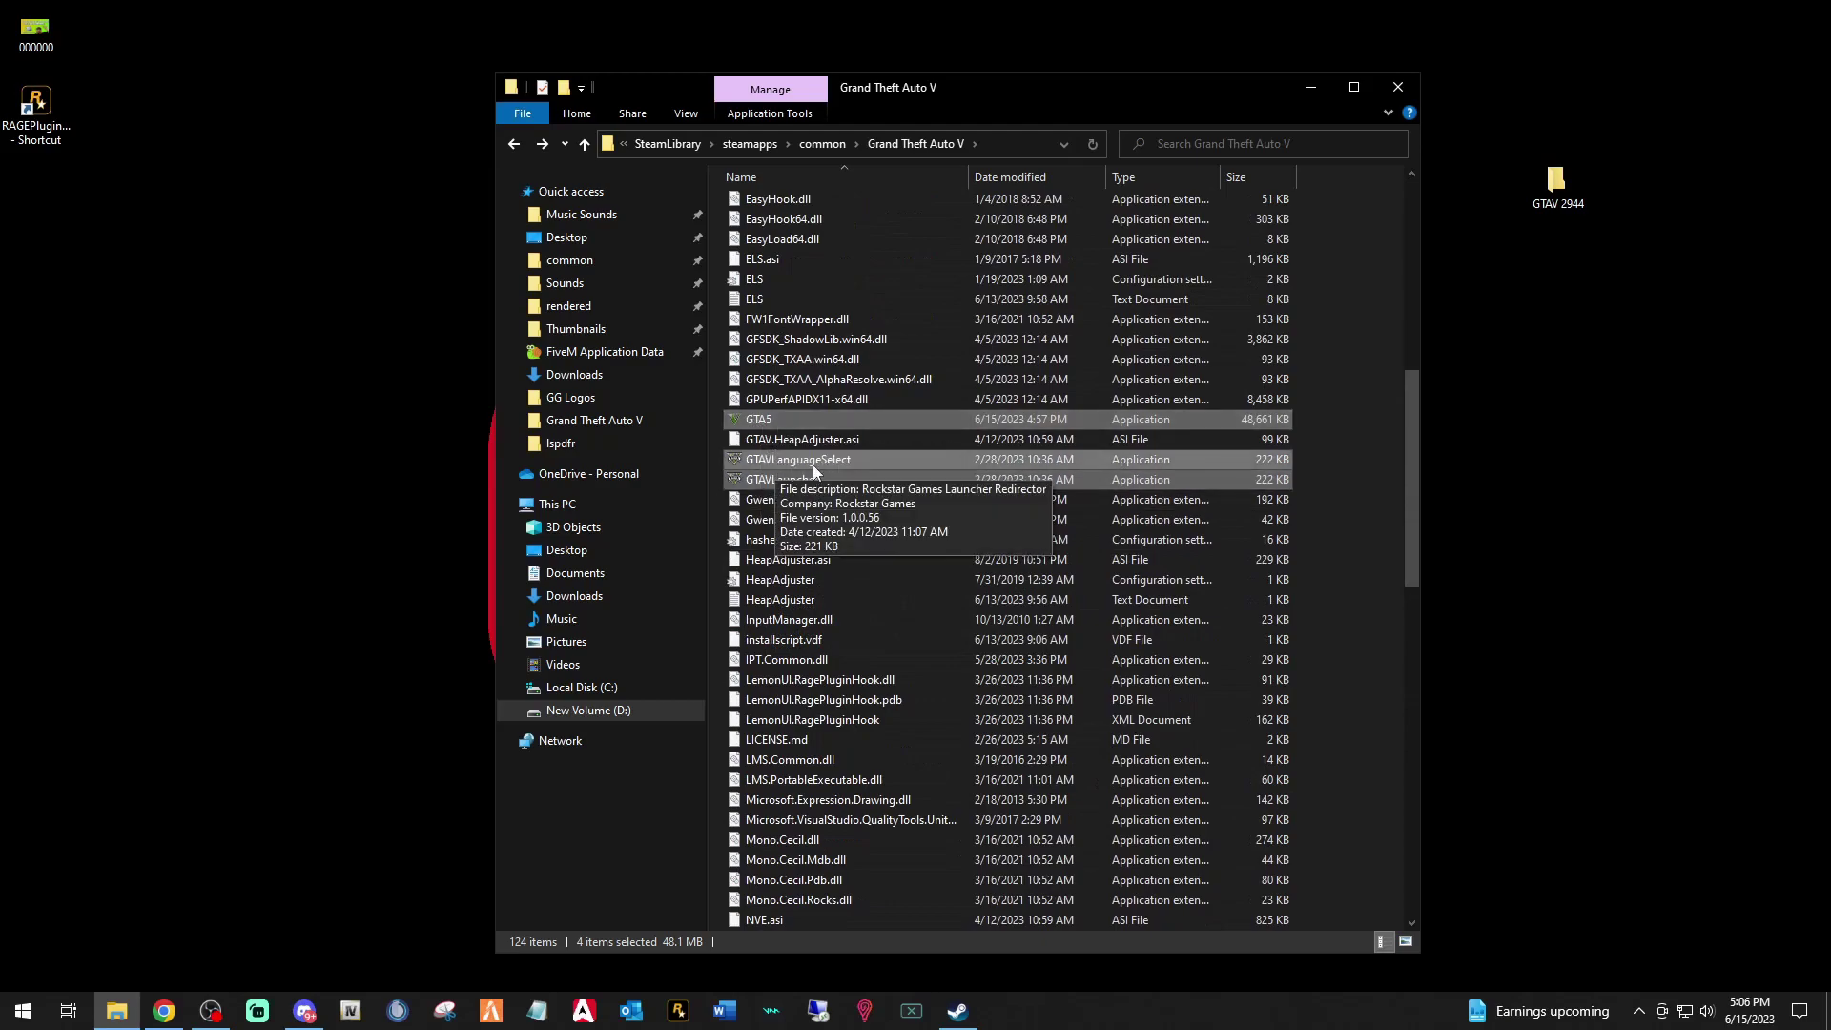
drag(832, 479, 1564, 205)
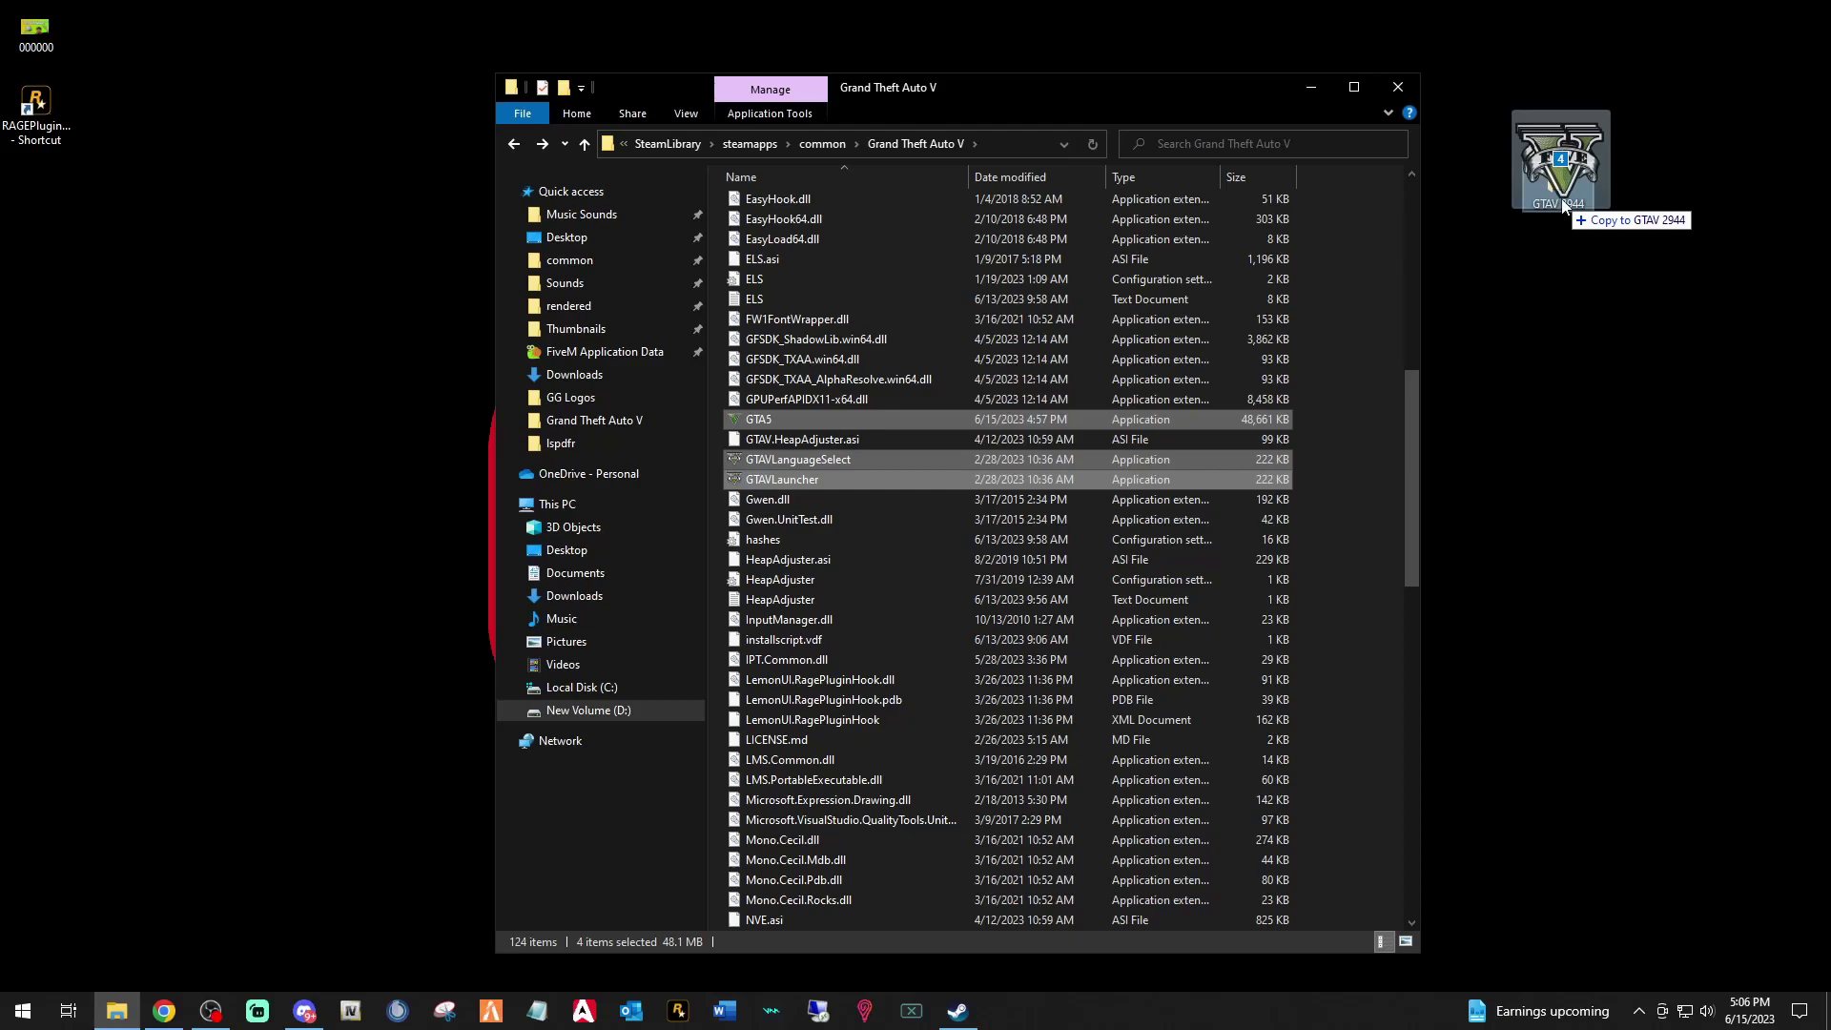
drag(1563, 205, 1564, 206)
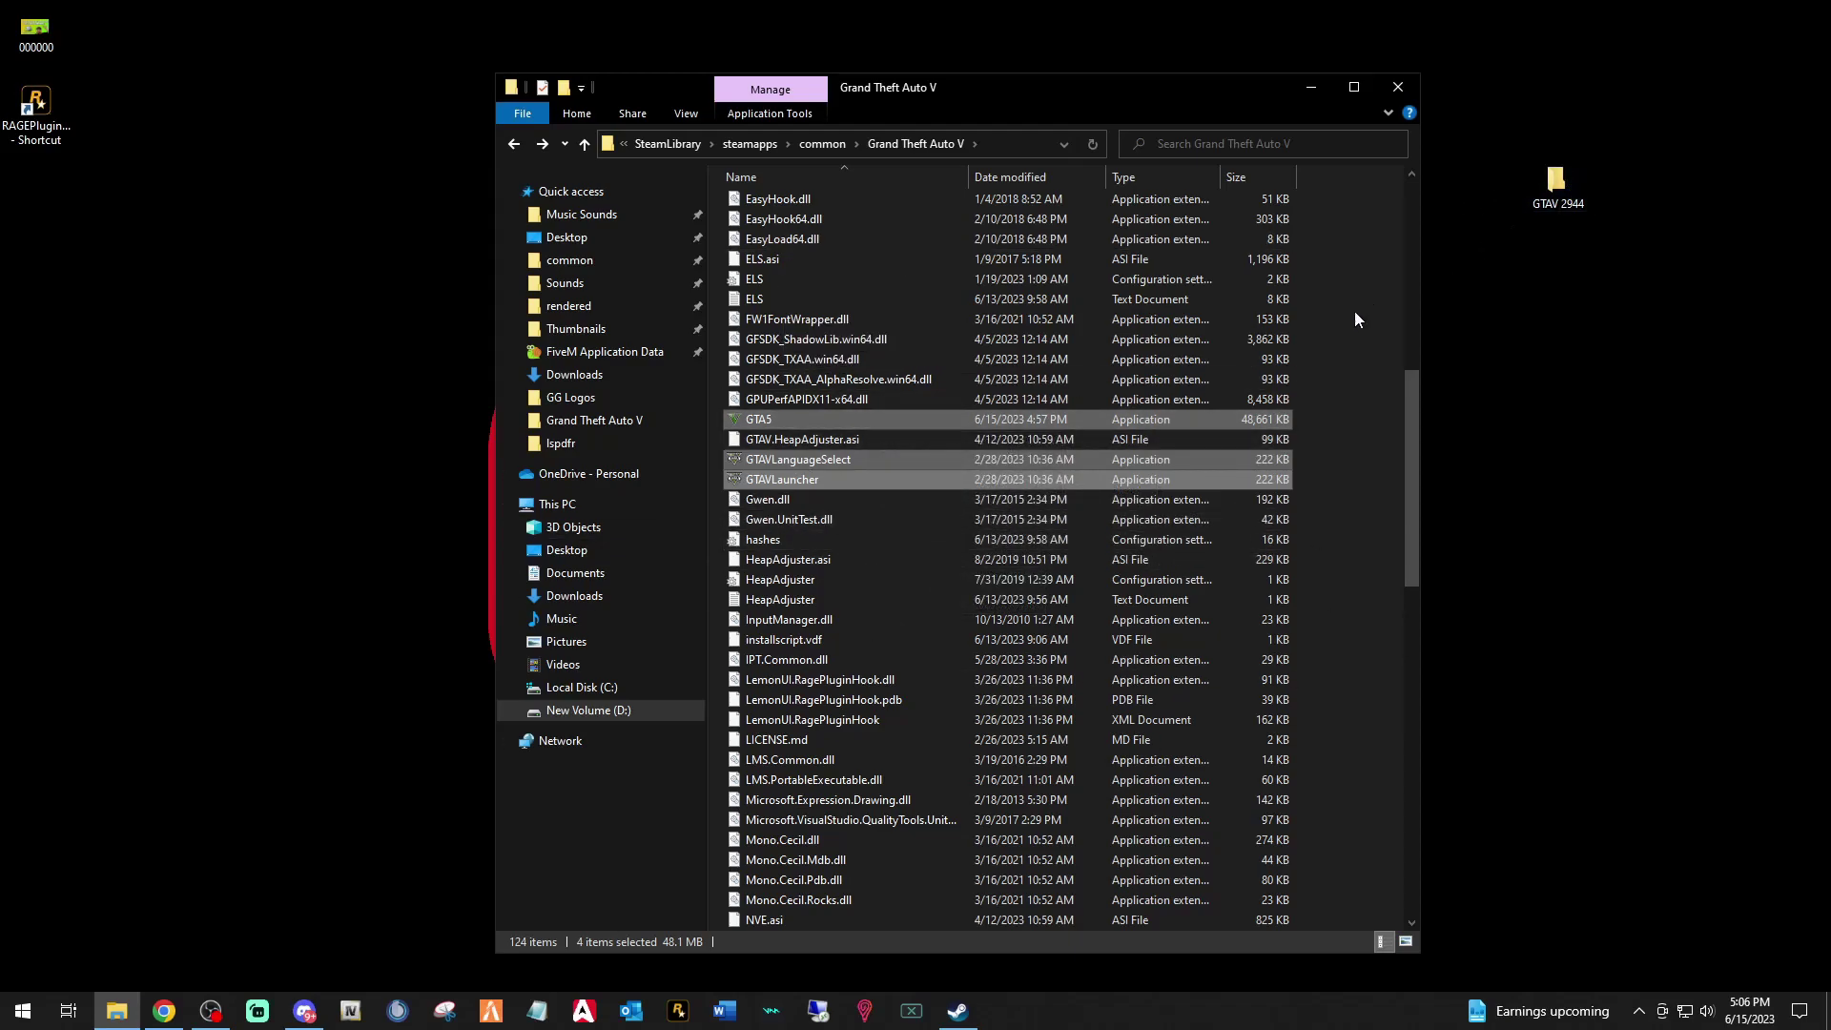
right_click(839, 479)
click(890, 712)
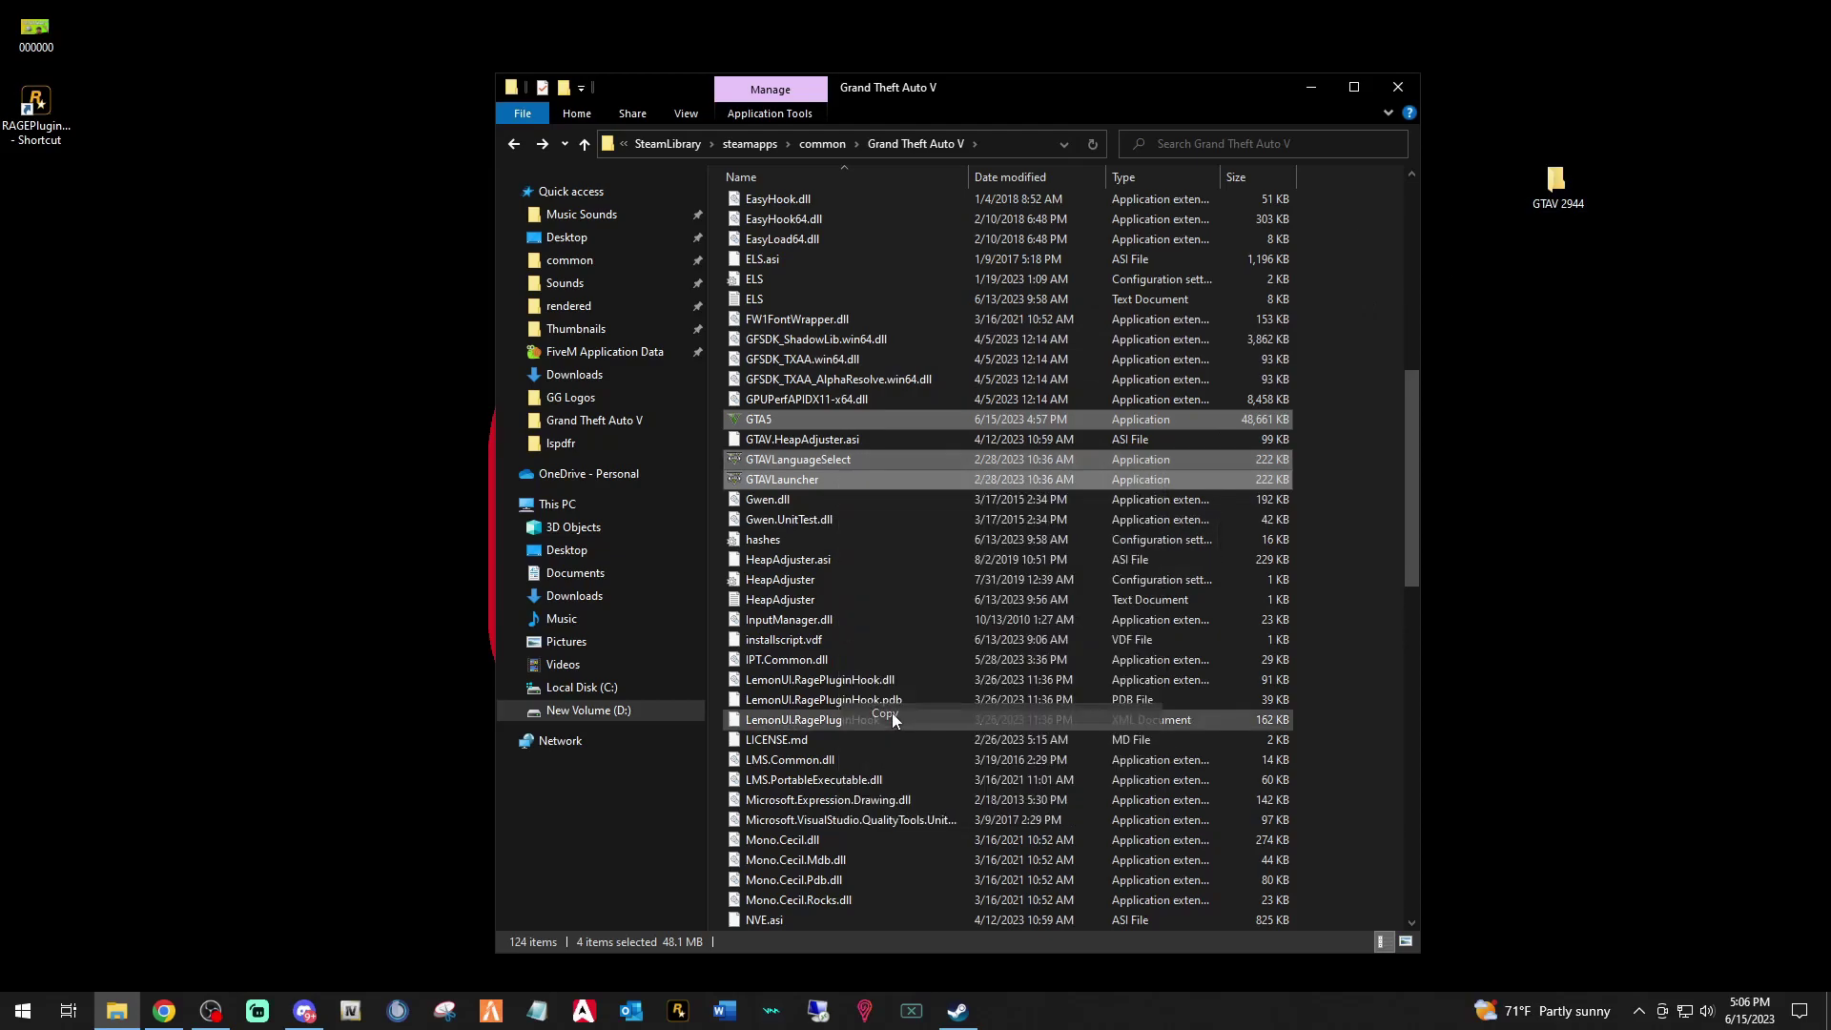
click(1558, 191)
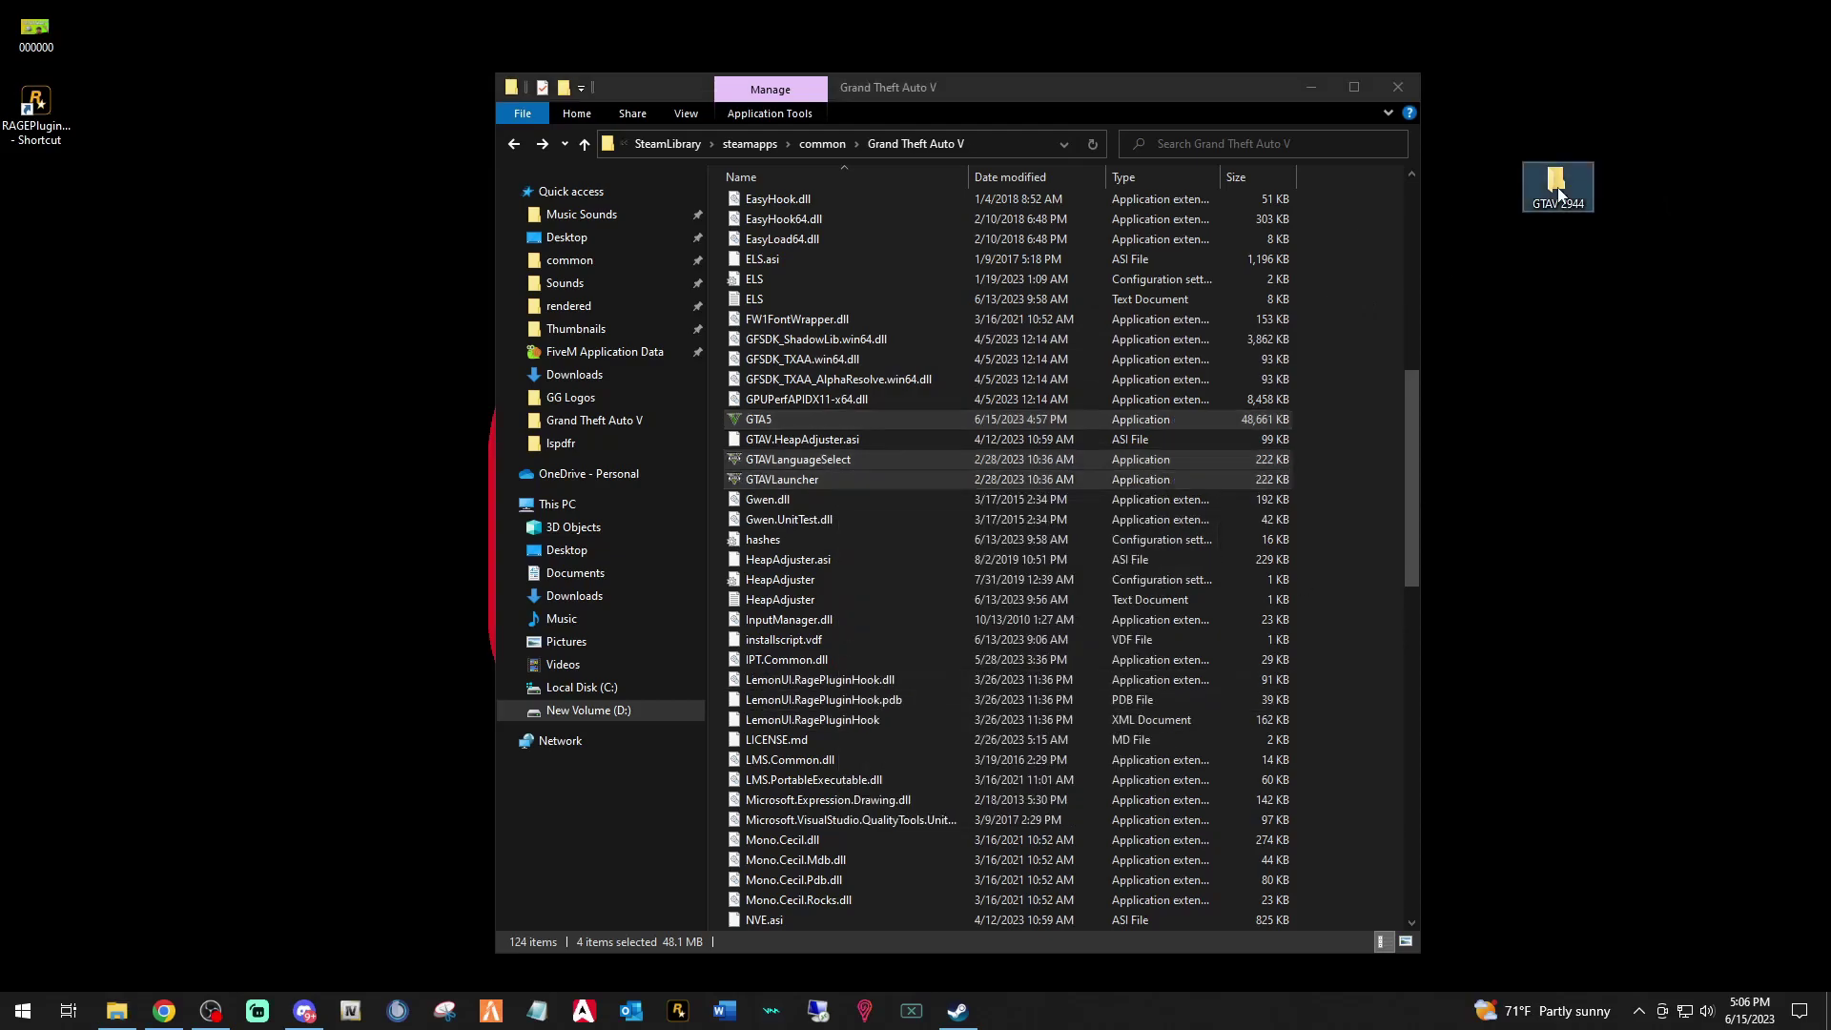
right_click(1567, 183)
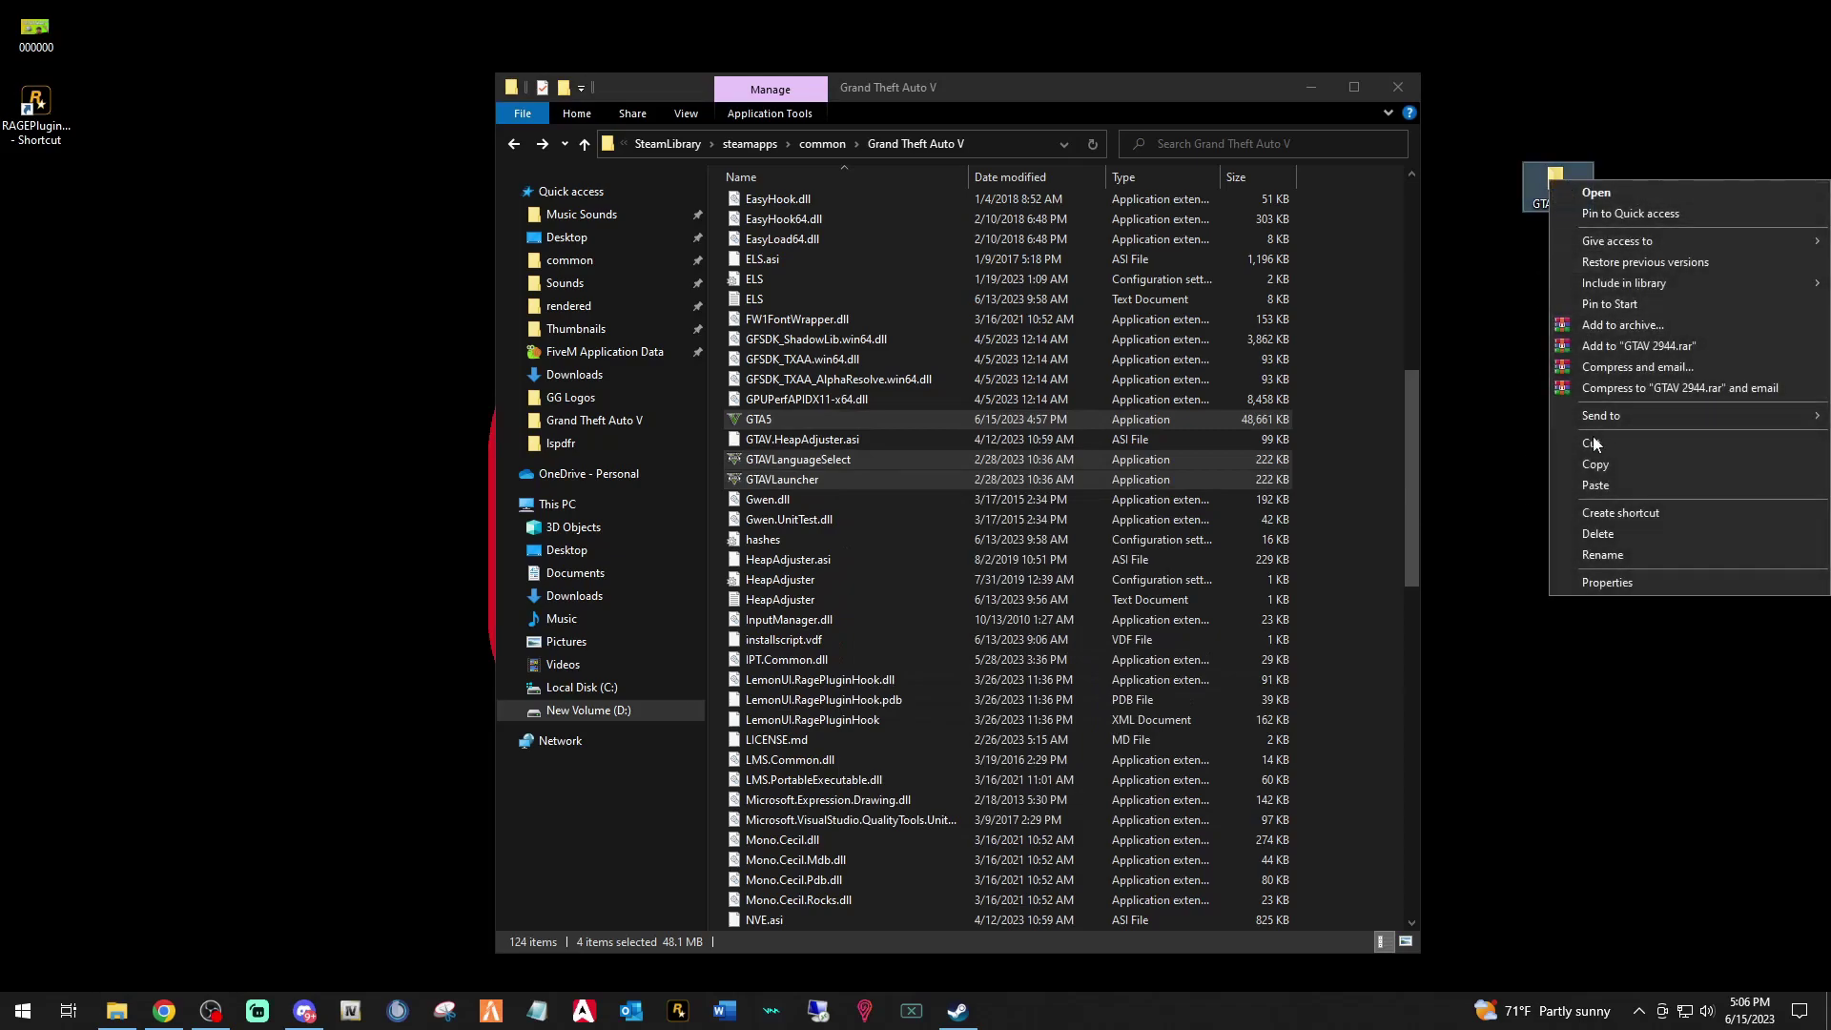
click(1602, 484)
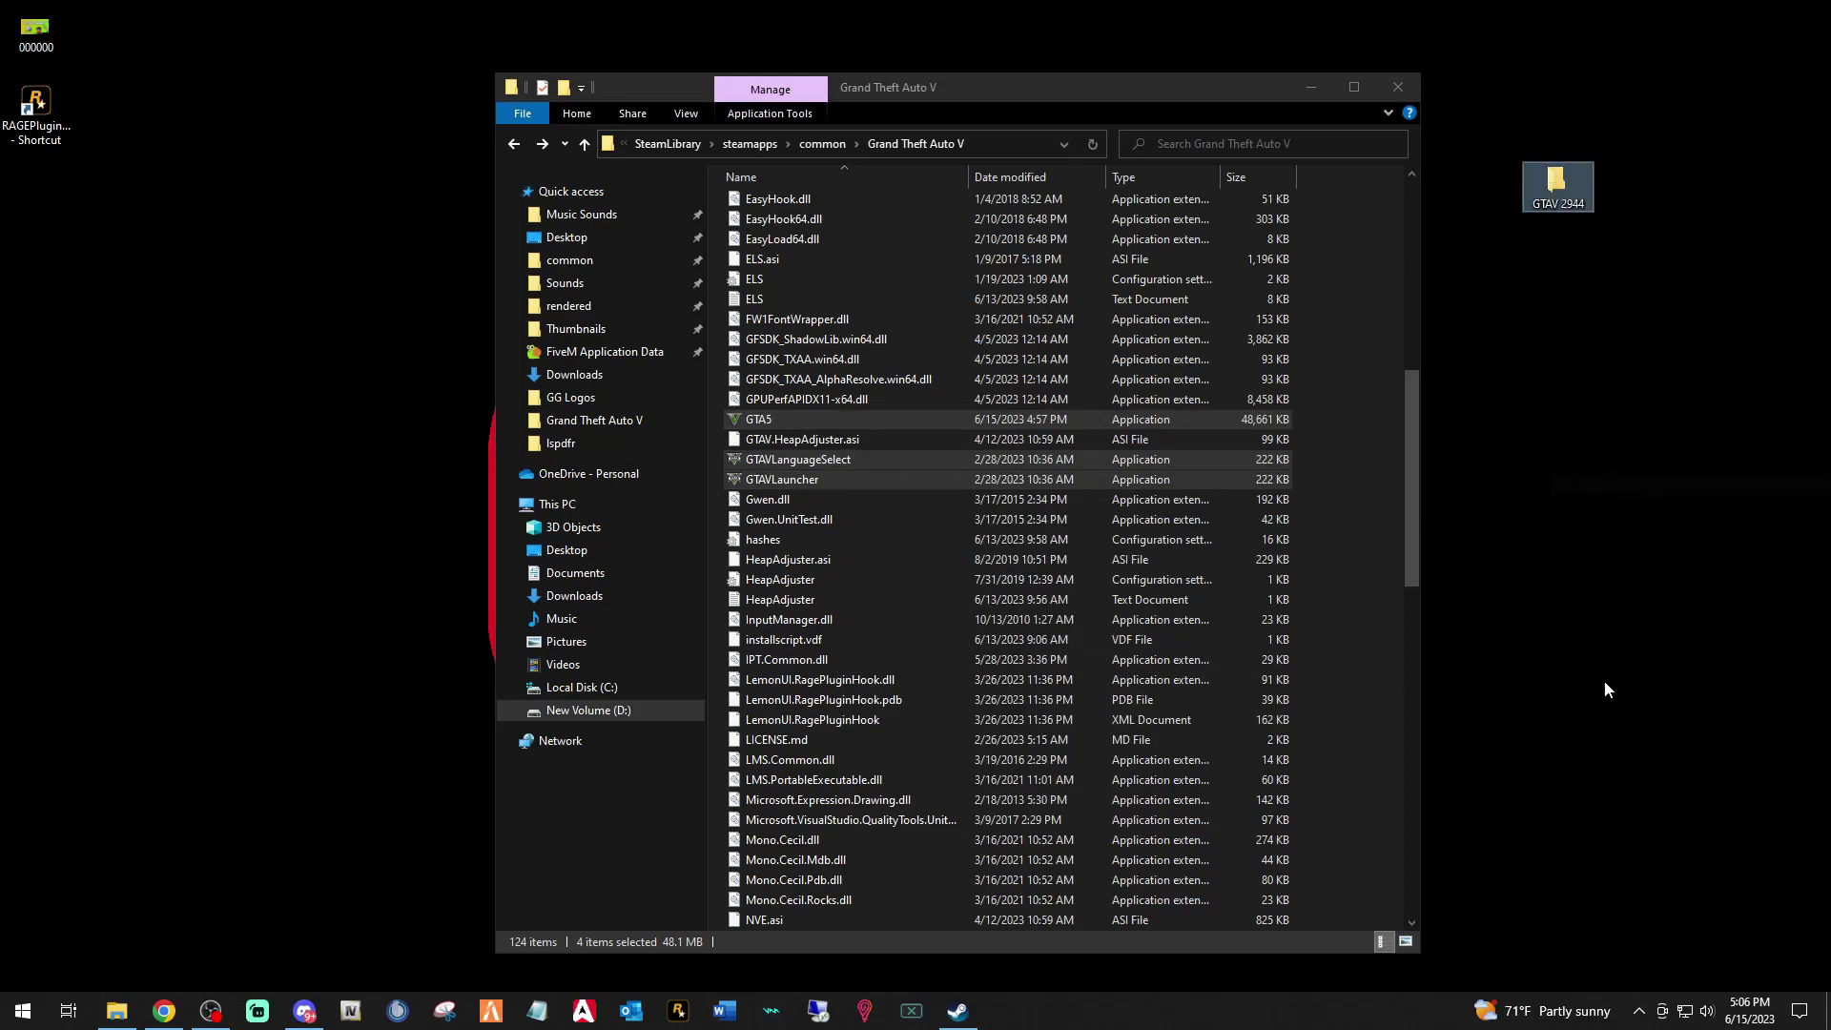
Step: Open the GTAV 2944 folder to check the backed-up game executables, and close it
double_click(1559, 186)
drag(795, 349, 811, 228)
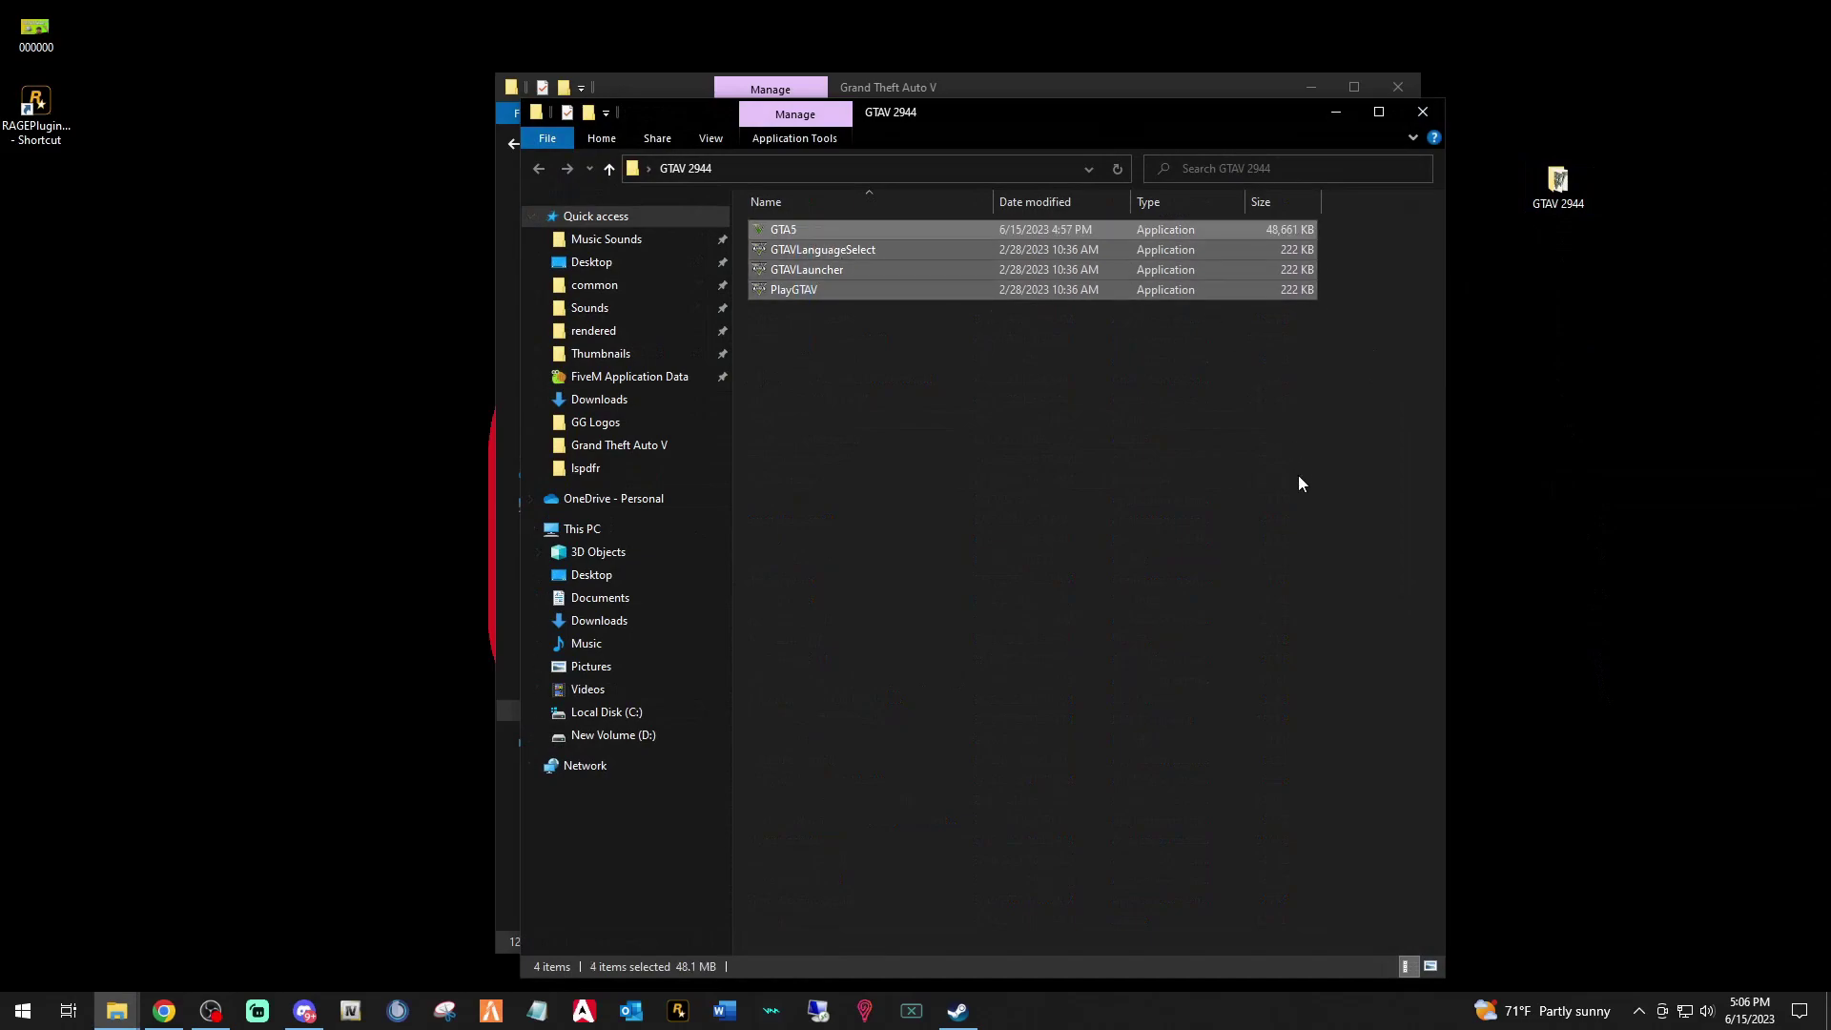
click(1295, 474)
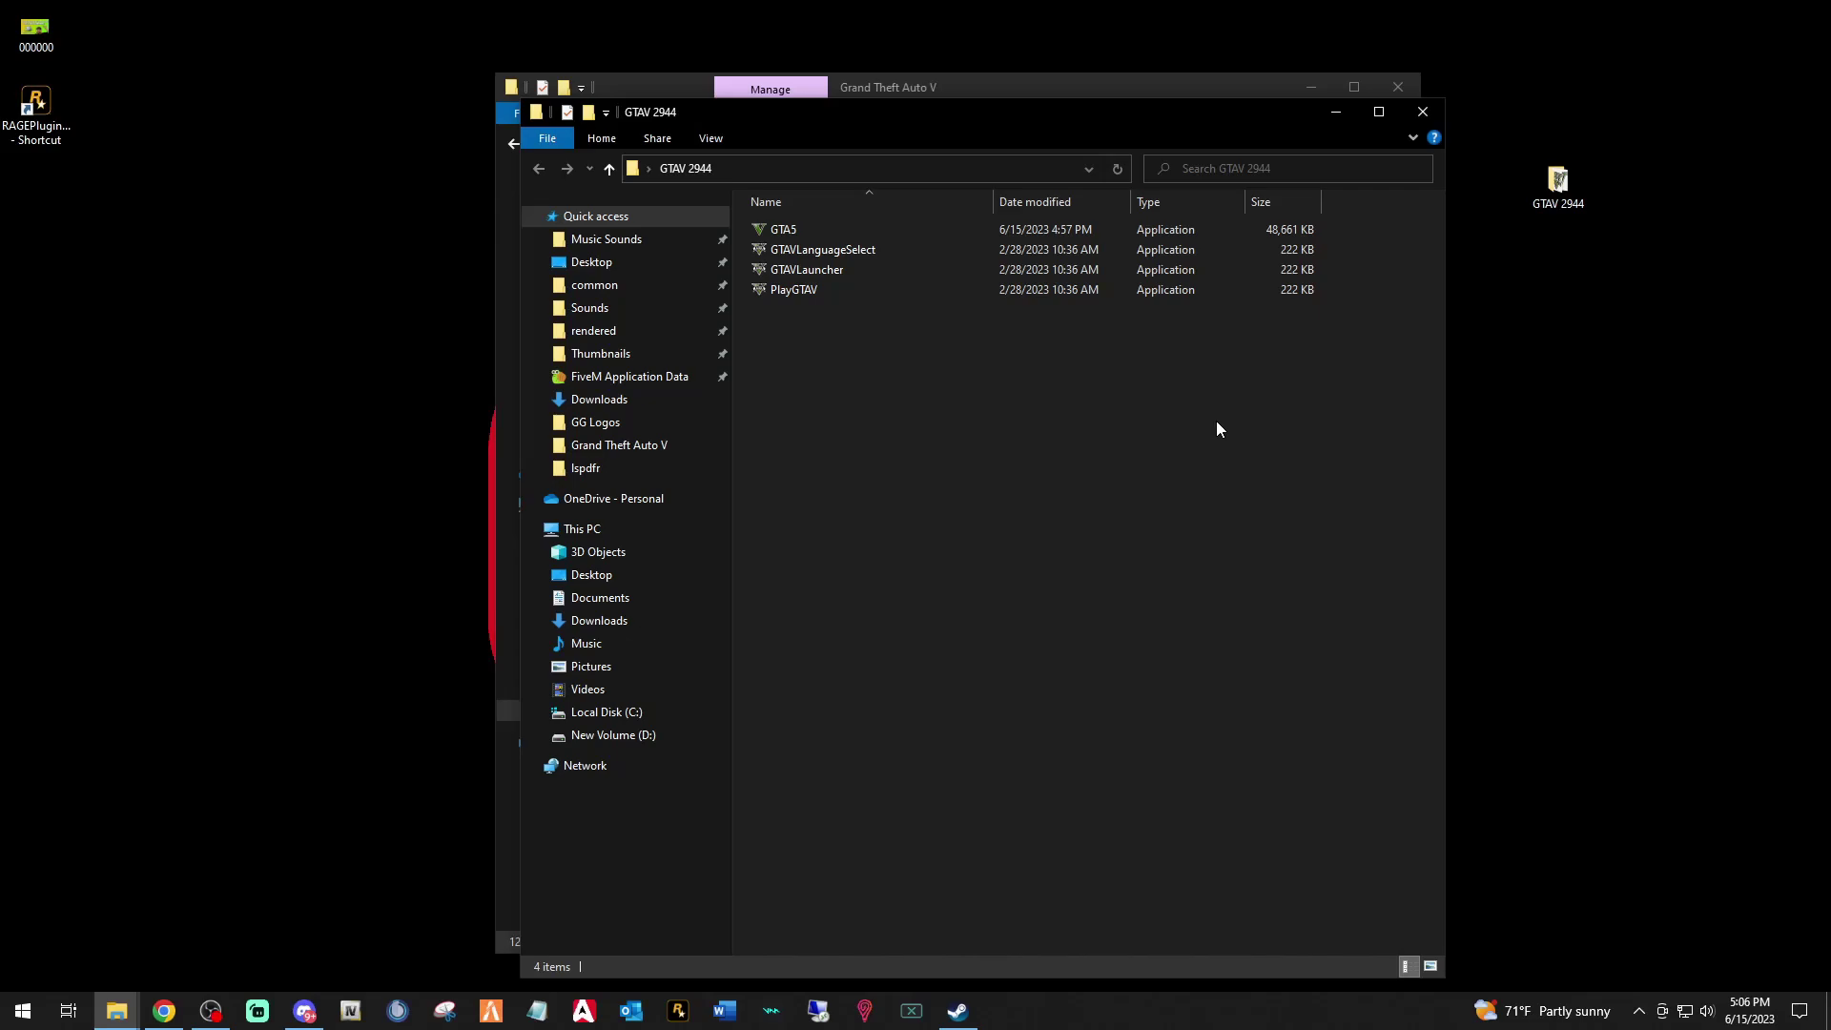
drag(830, 340, 792, 223)
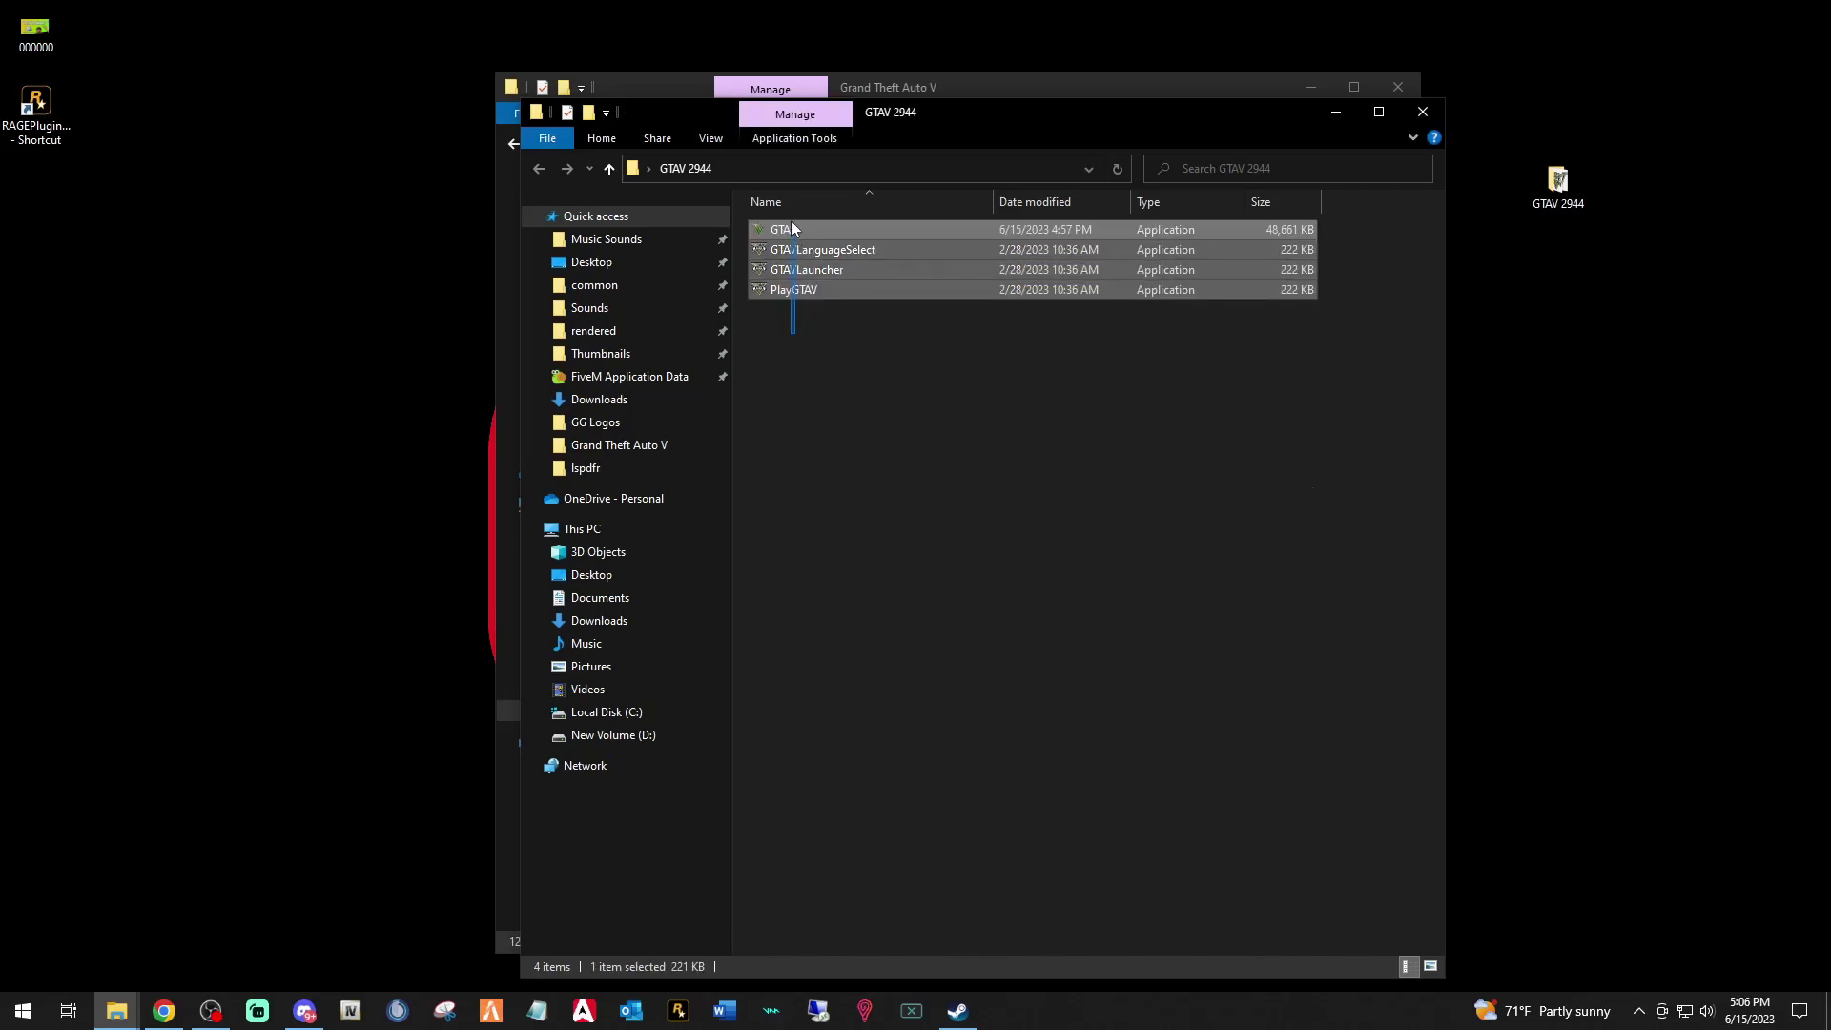
click(878, 467)
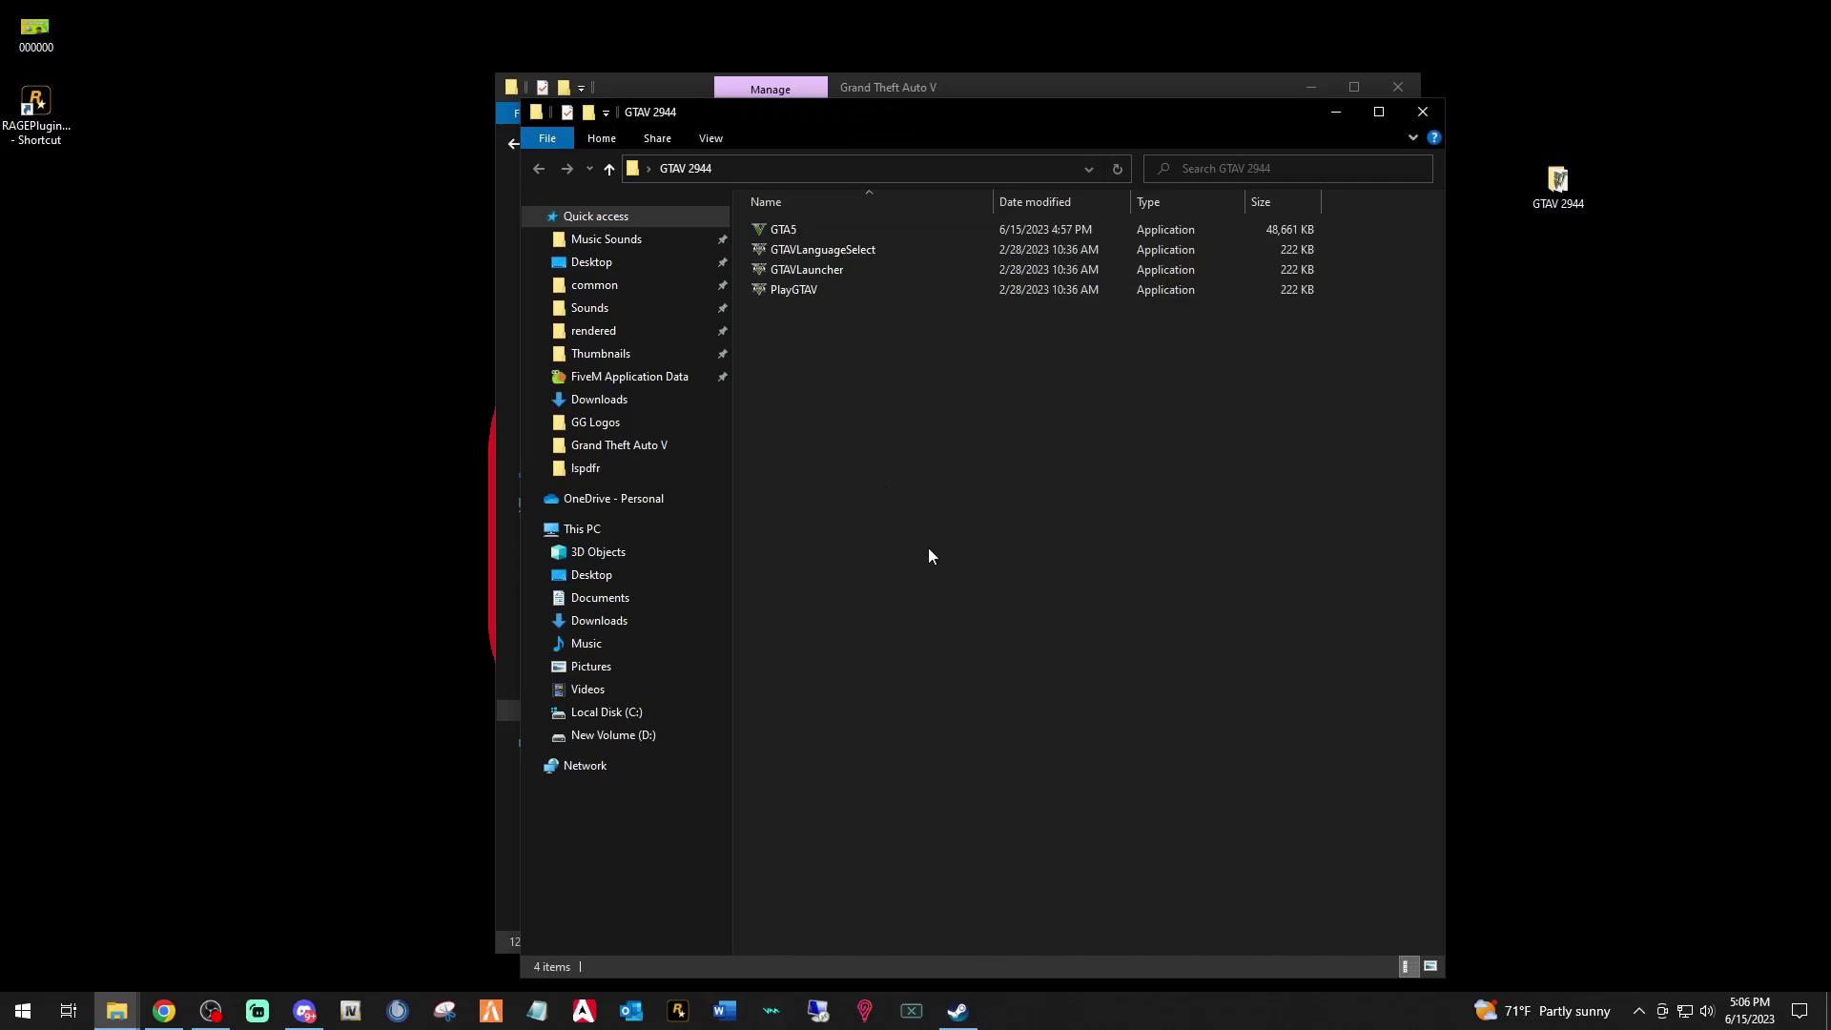
click(1423, 111)
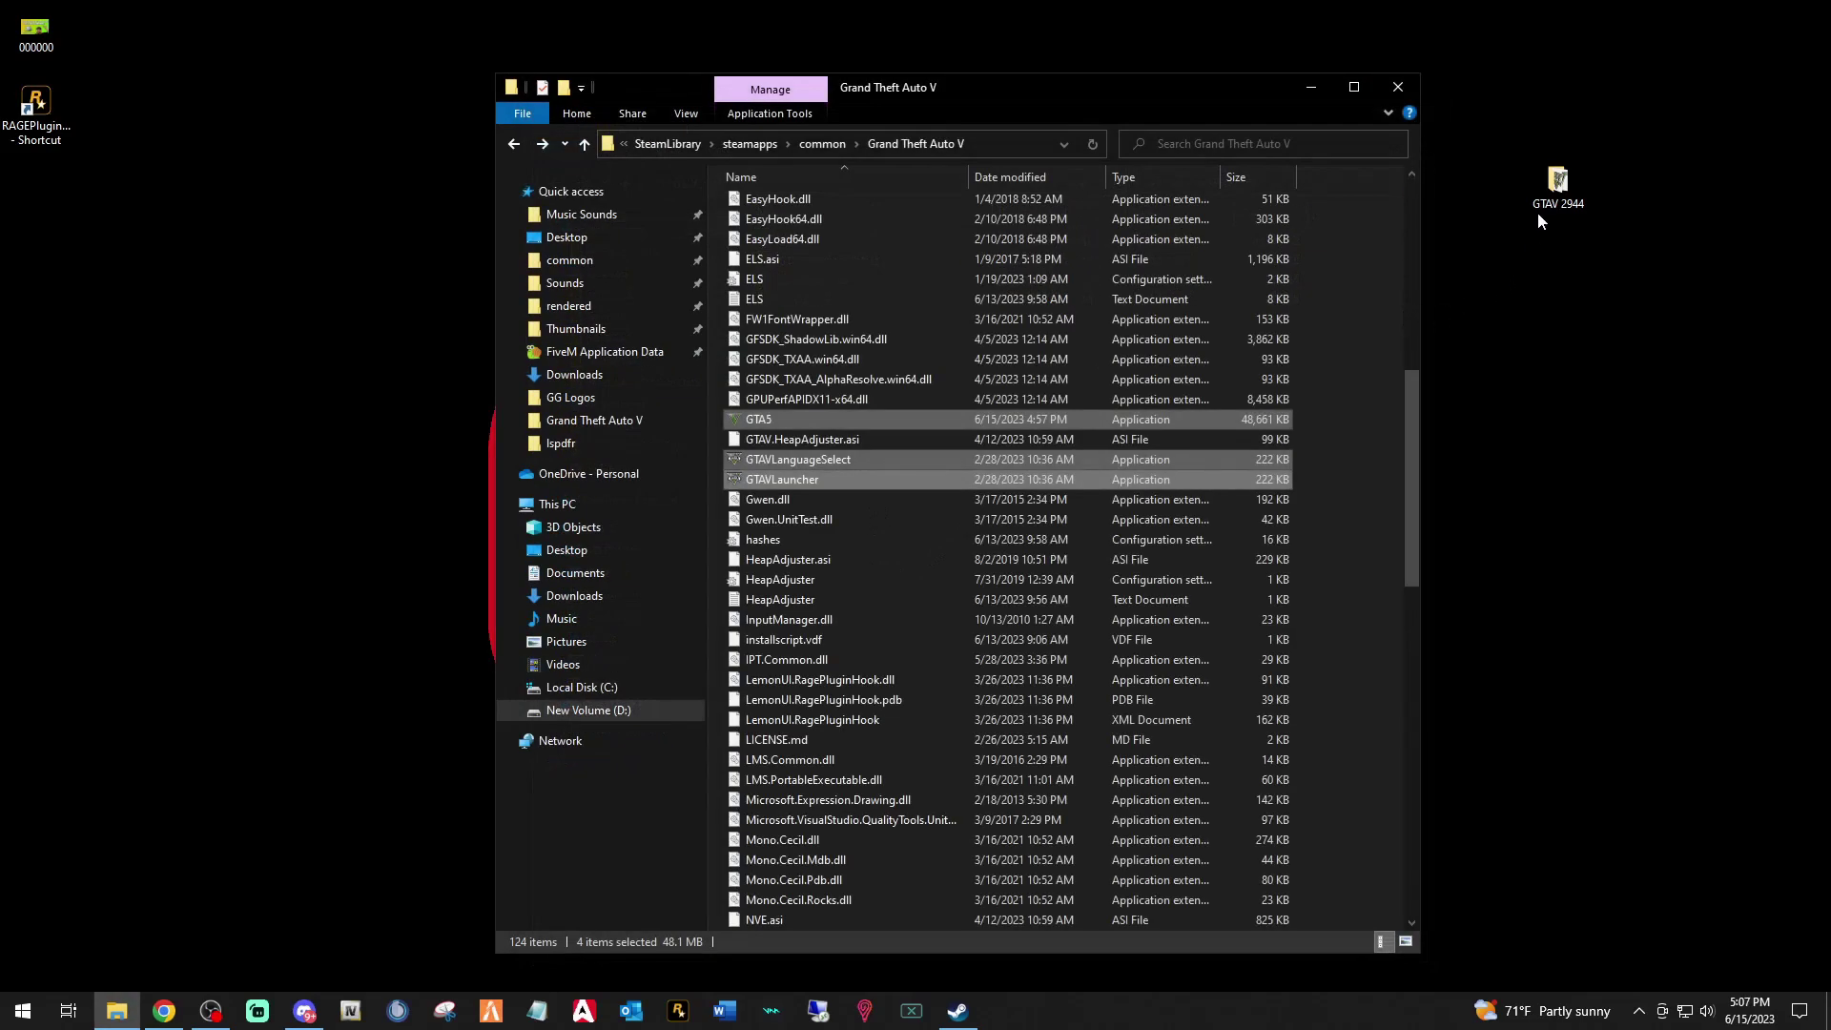
Step: Clear the GTAV 2944 folder and the RAGEPluginHook shortcut off the desktop, and close the Grand Theft Auto V folder
drag(1526, 220, 673, 501)
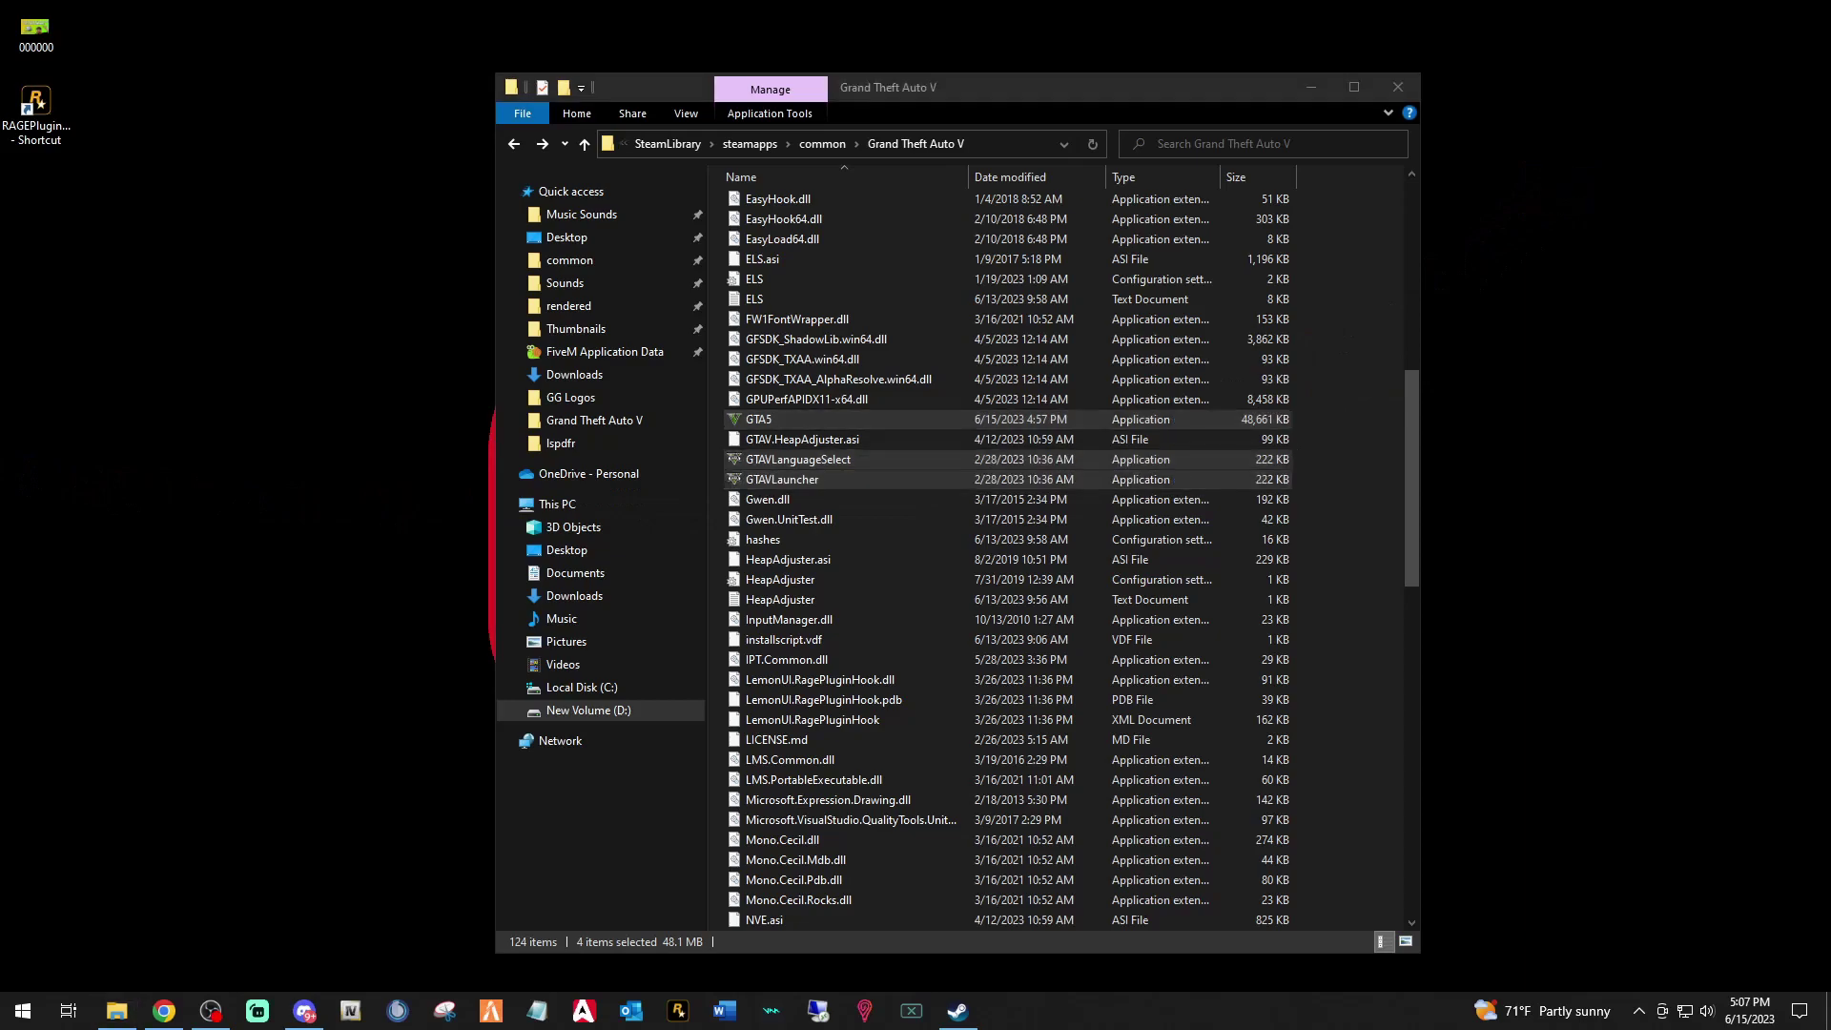
right_click(35, 114)
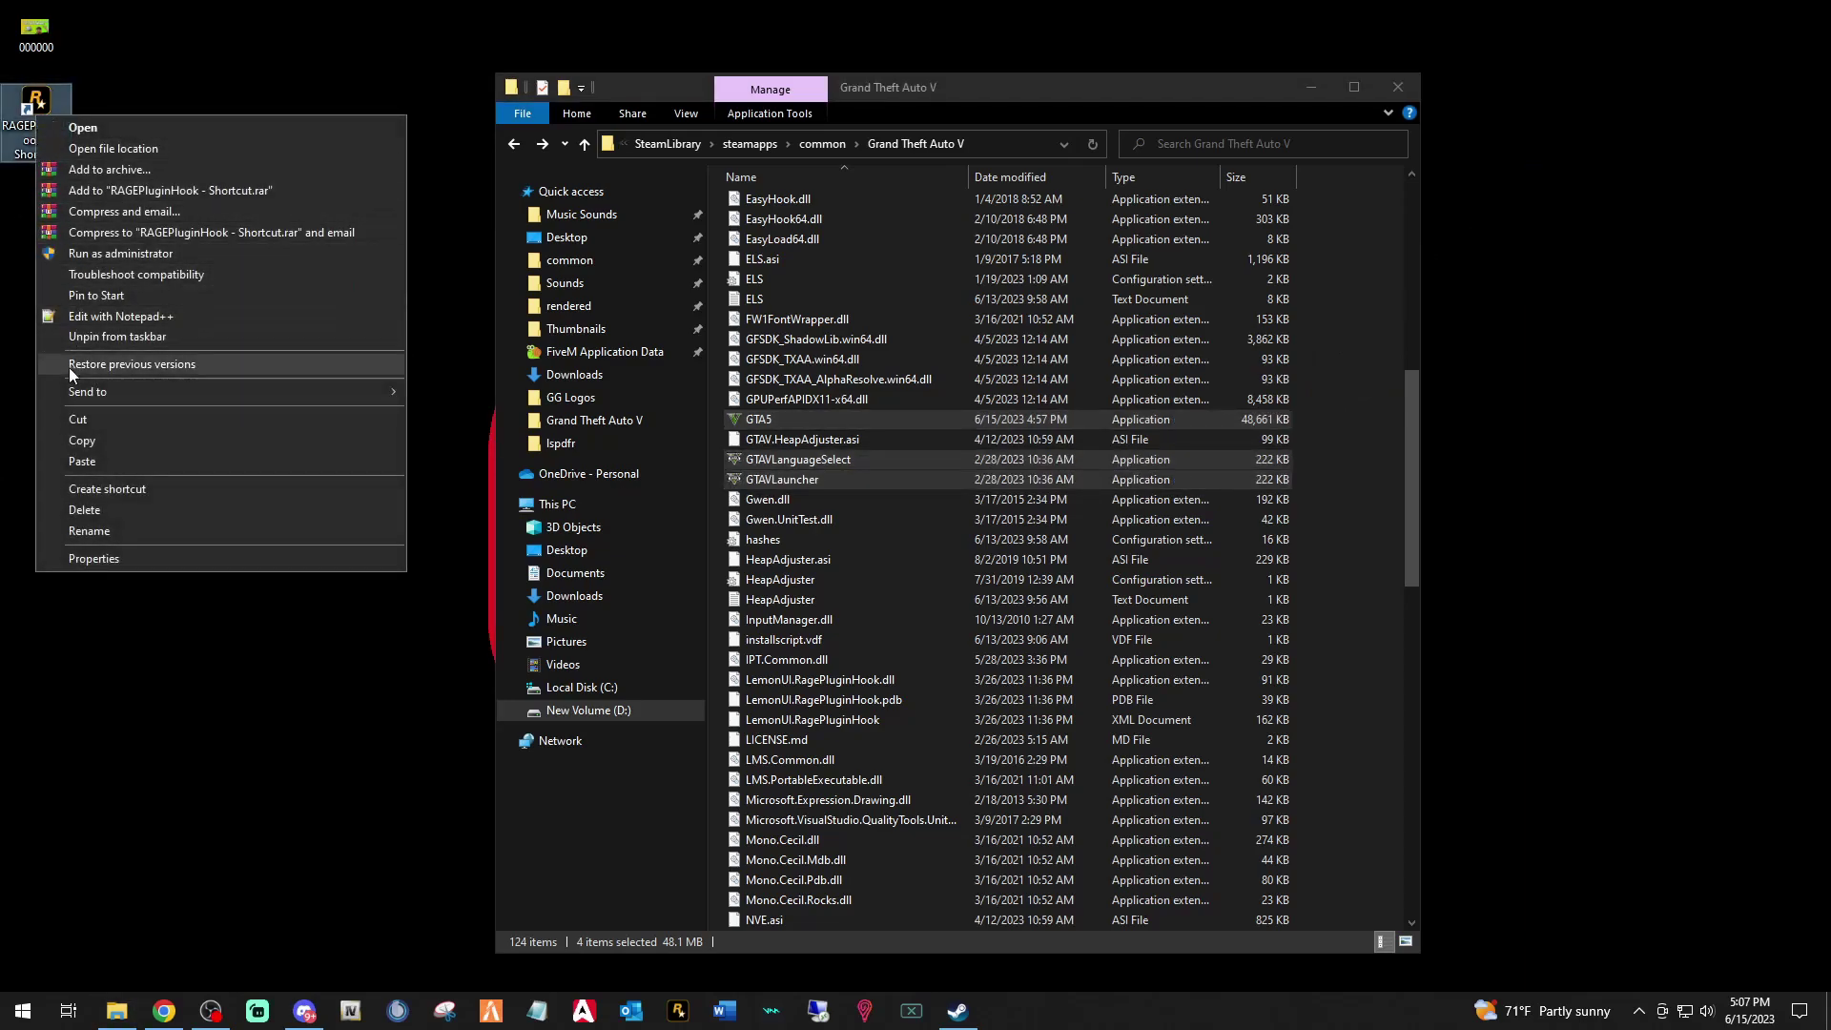
click(83, 512)
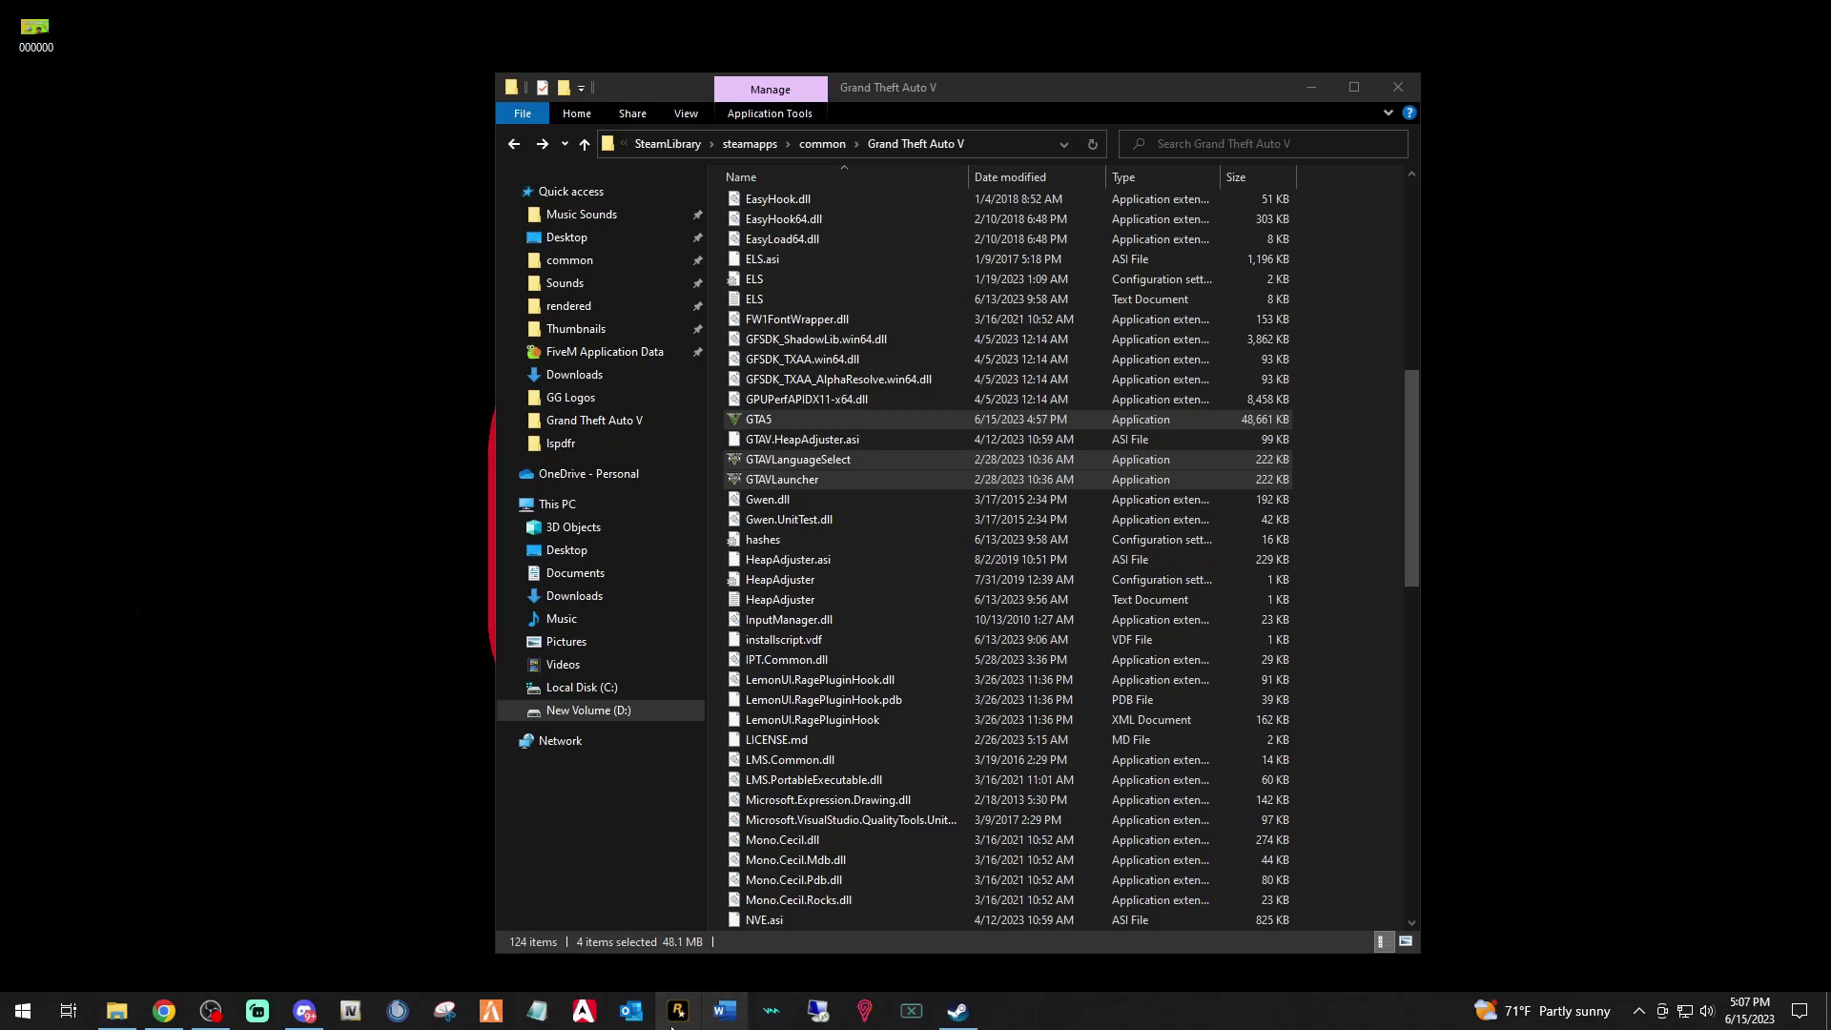
click(1398, 92)
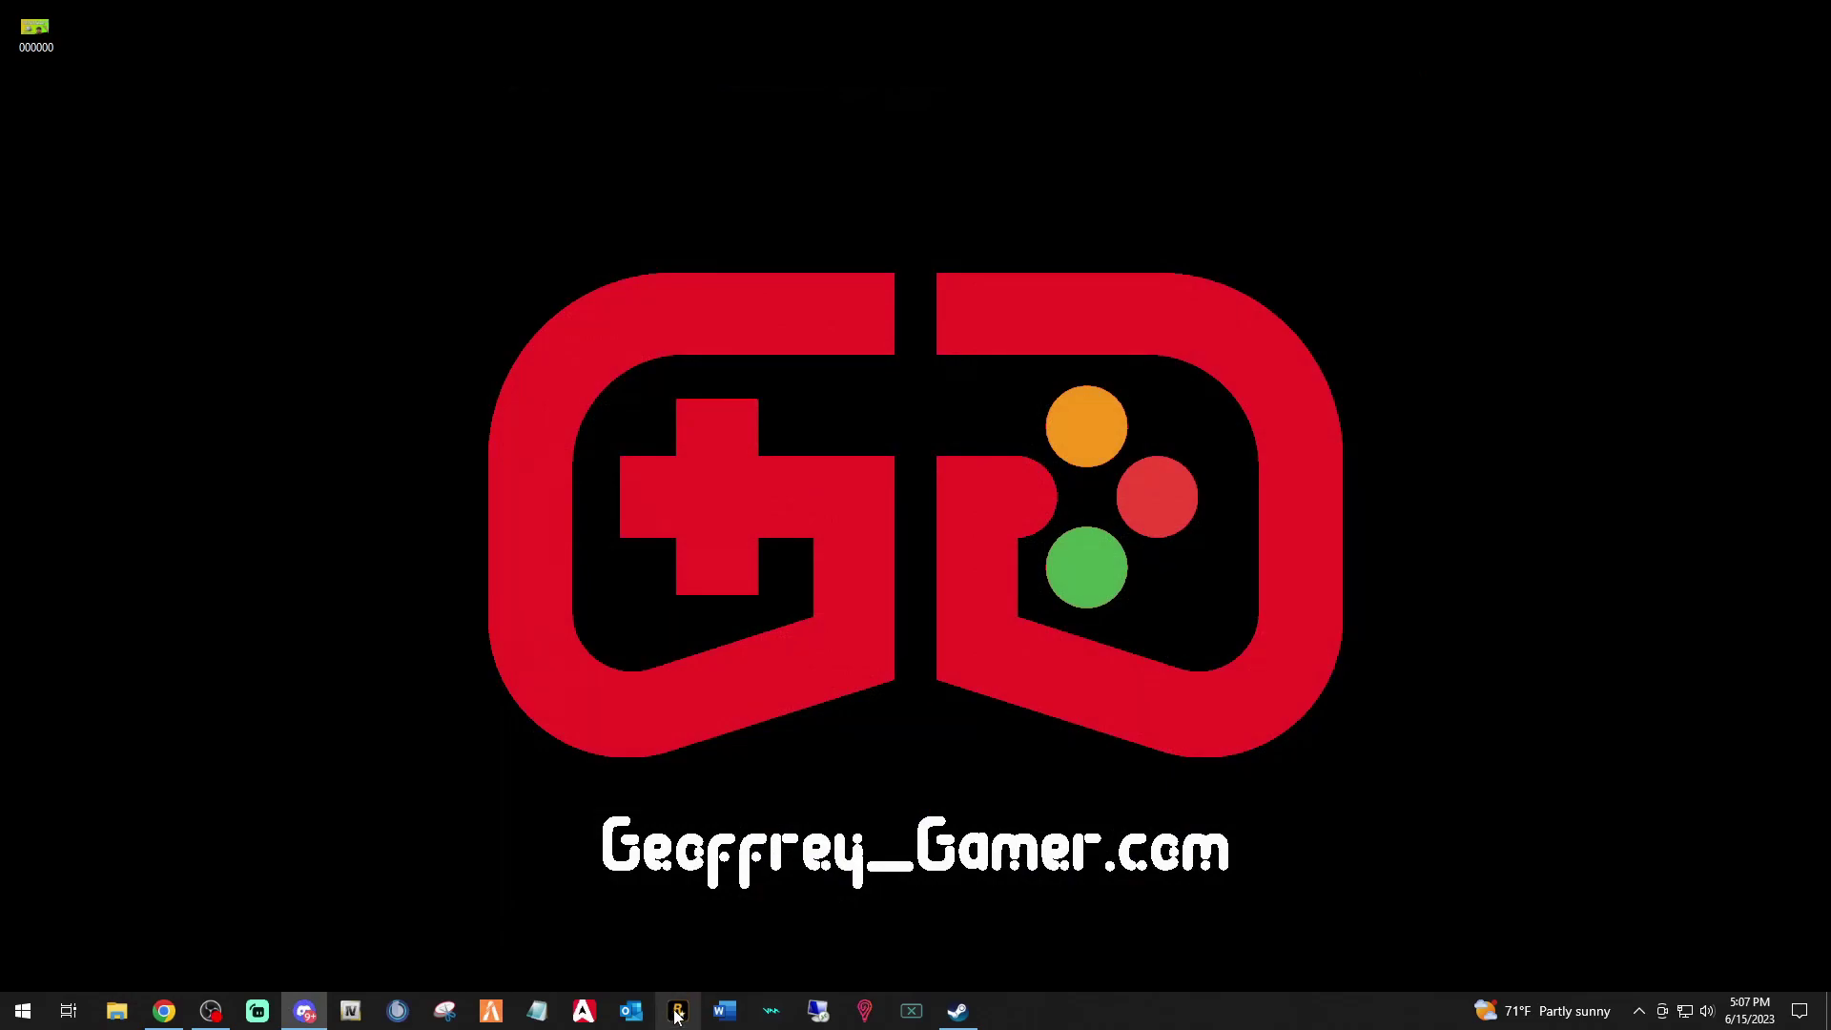
Step: Start RAGE Plugin Hook with its settings dialog showing and set the plugin timeout threshold to 60000
click(675, 1015)
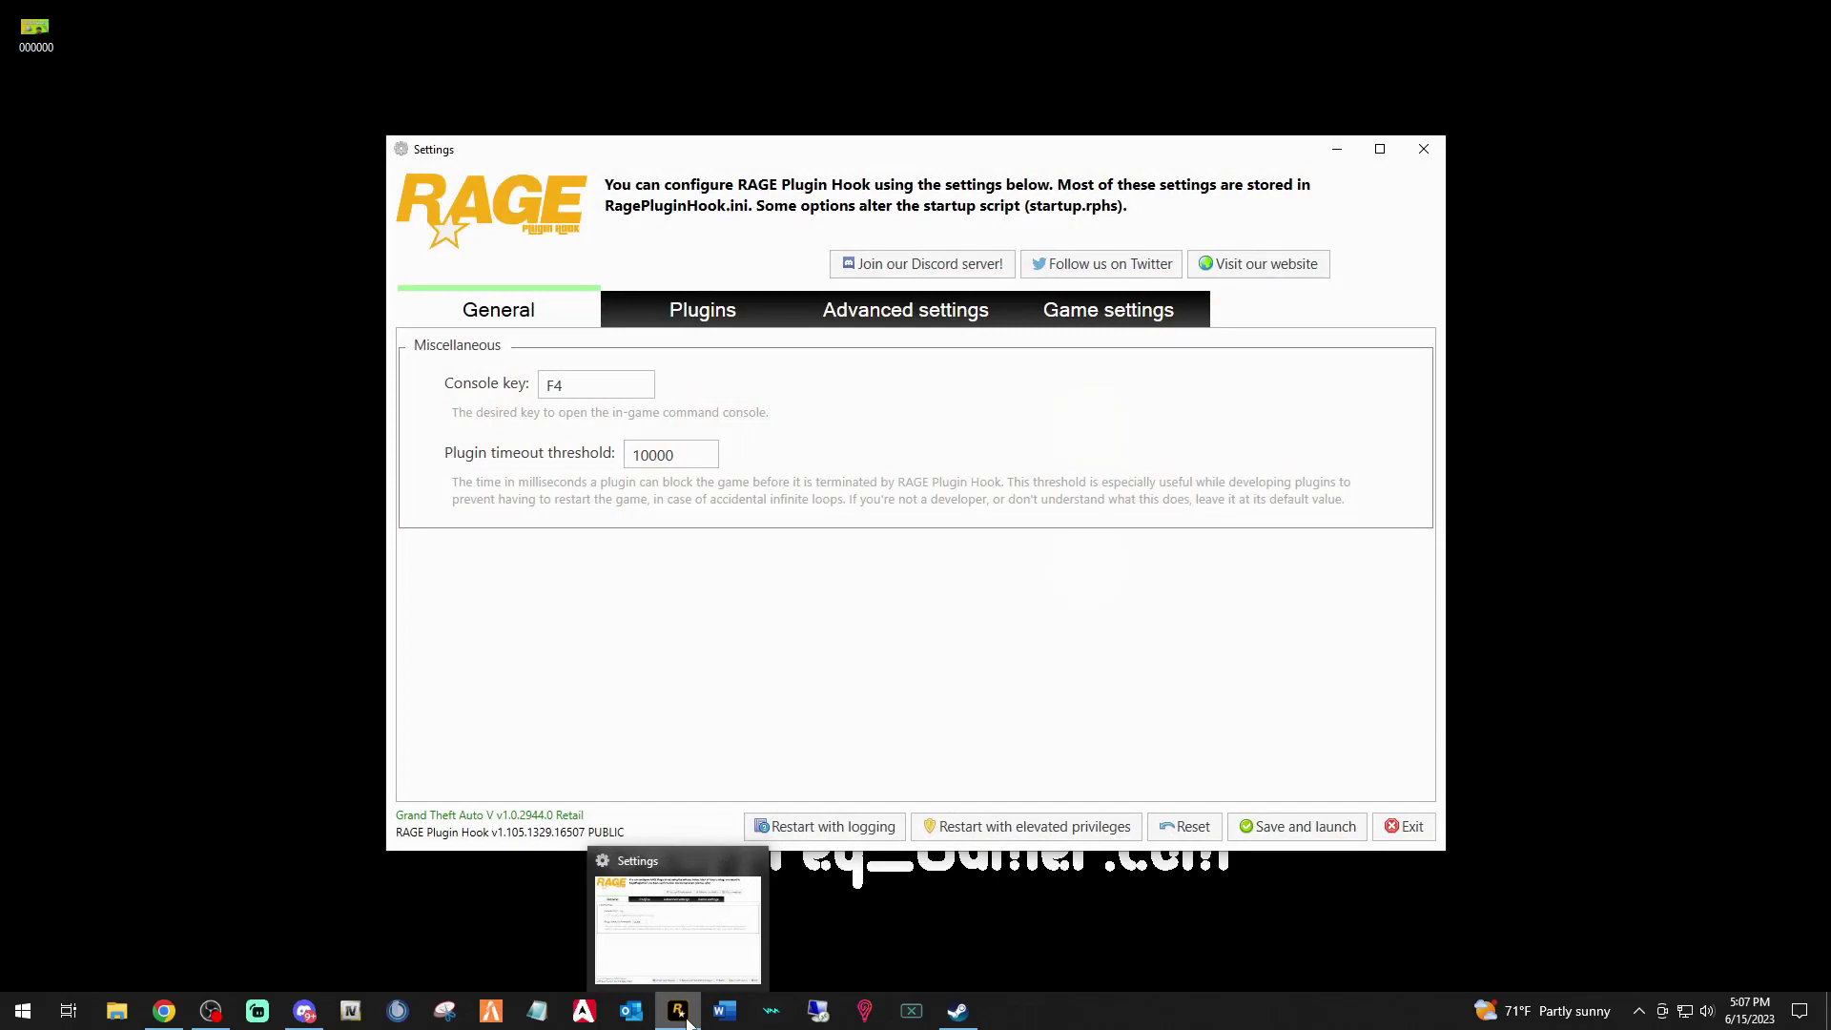
click(641, 456)
key(BackSpace)
text(6)
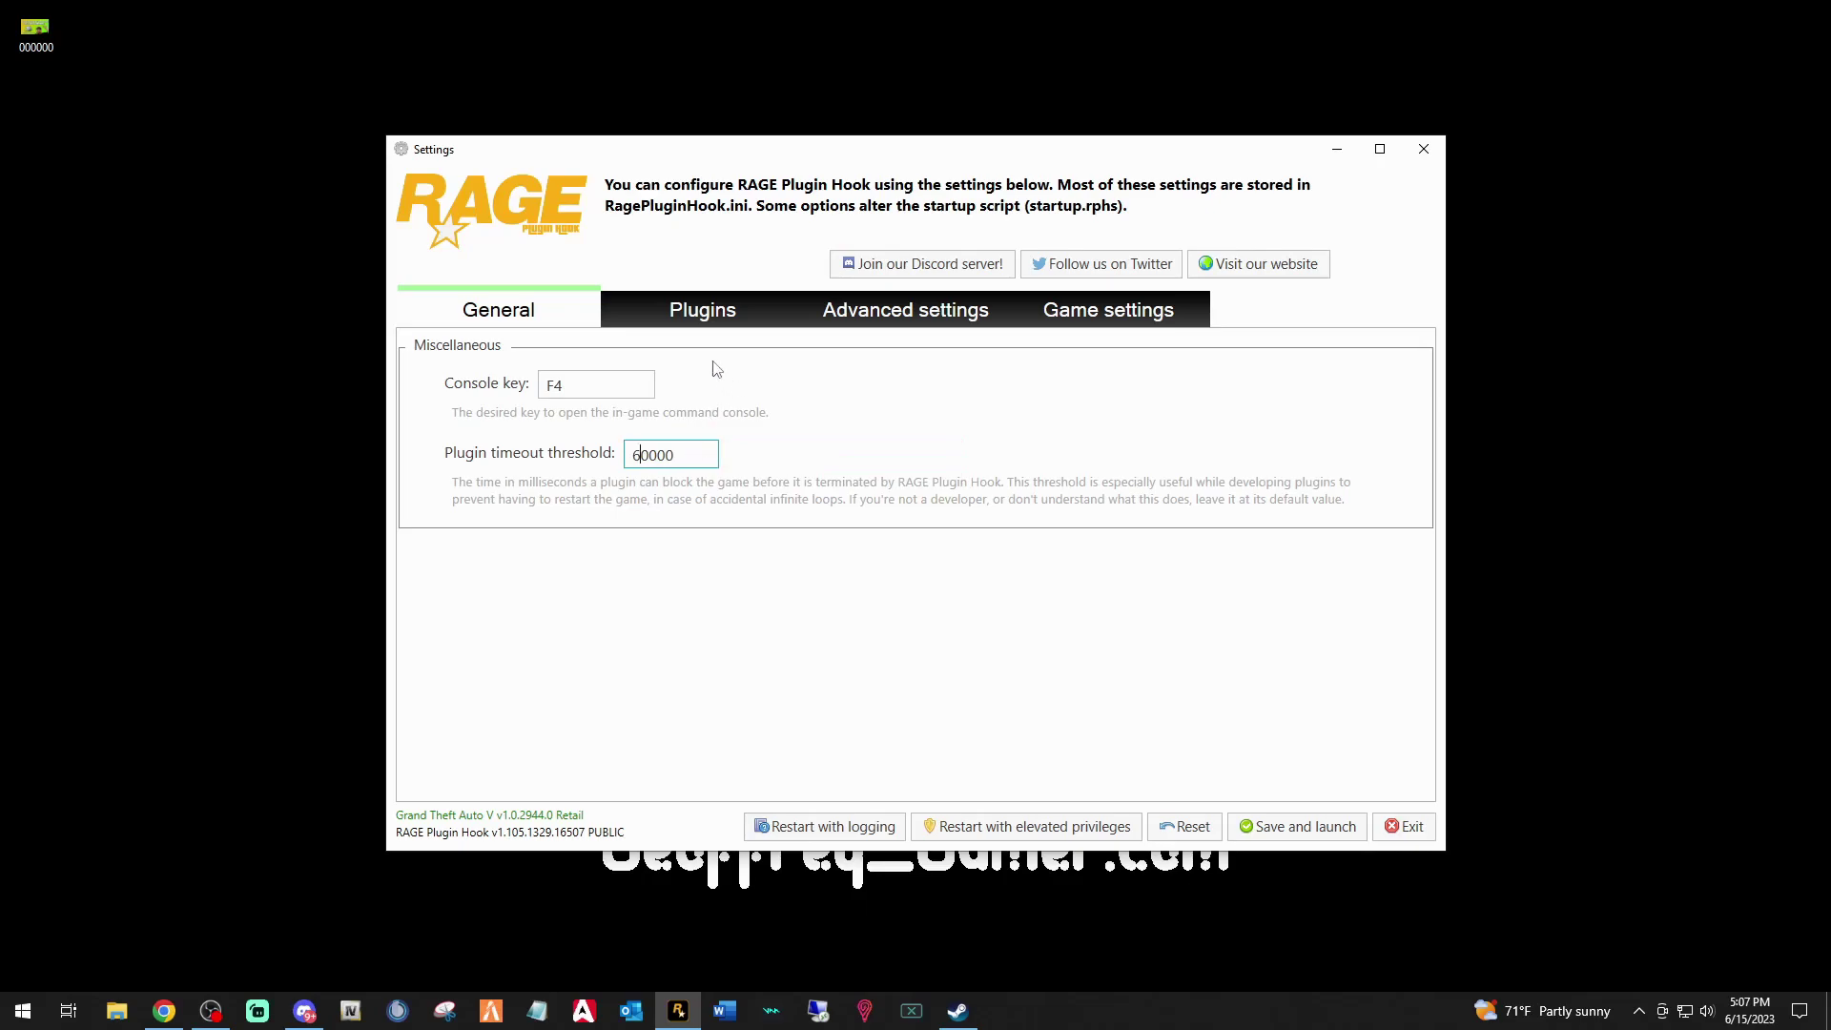
Step: Look through the startup plugin list and enable Disable Custom Loading Screen in the advanced settings
click(695, 319)
scroll(472, 520, down, 3)
scroll(473, 780, up, 5)
click(887, 313)
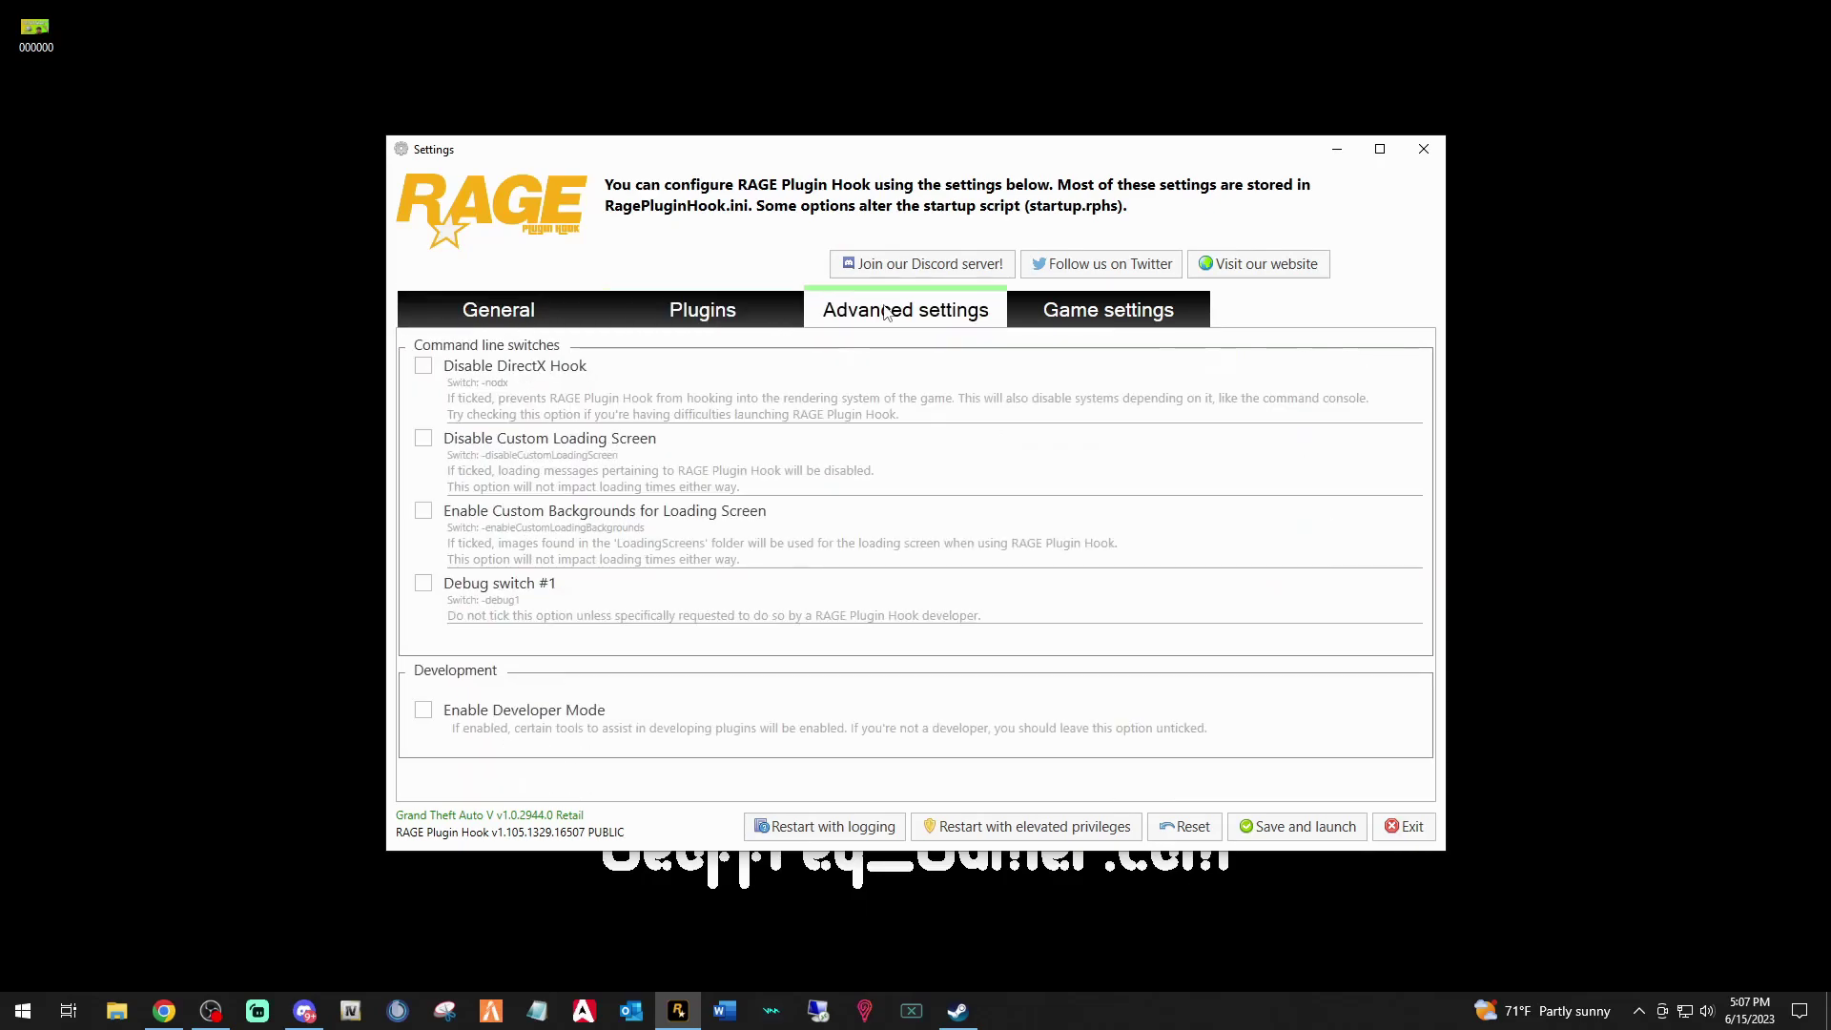
click(424, 440)
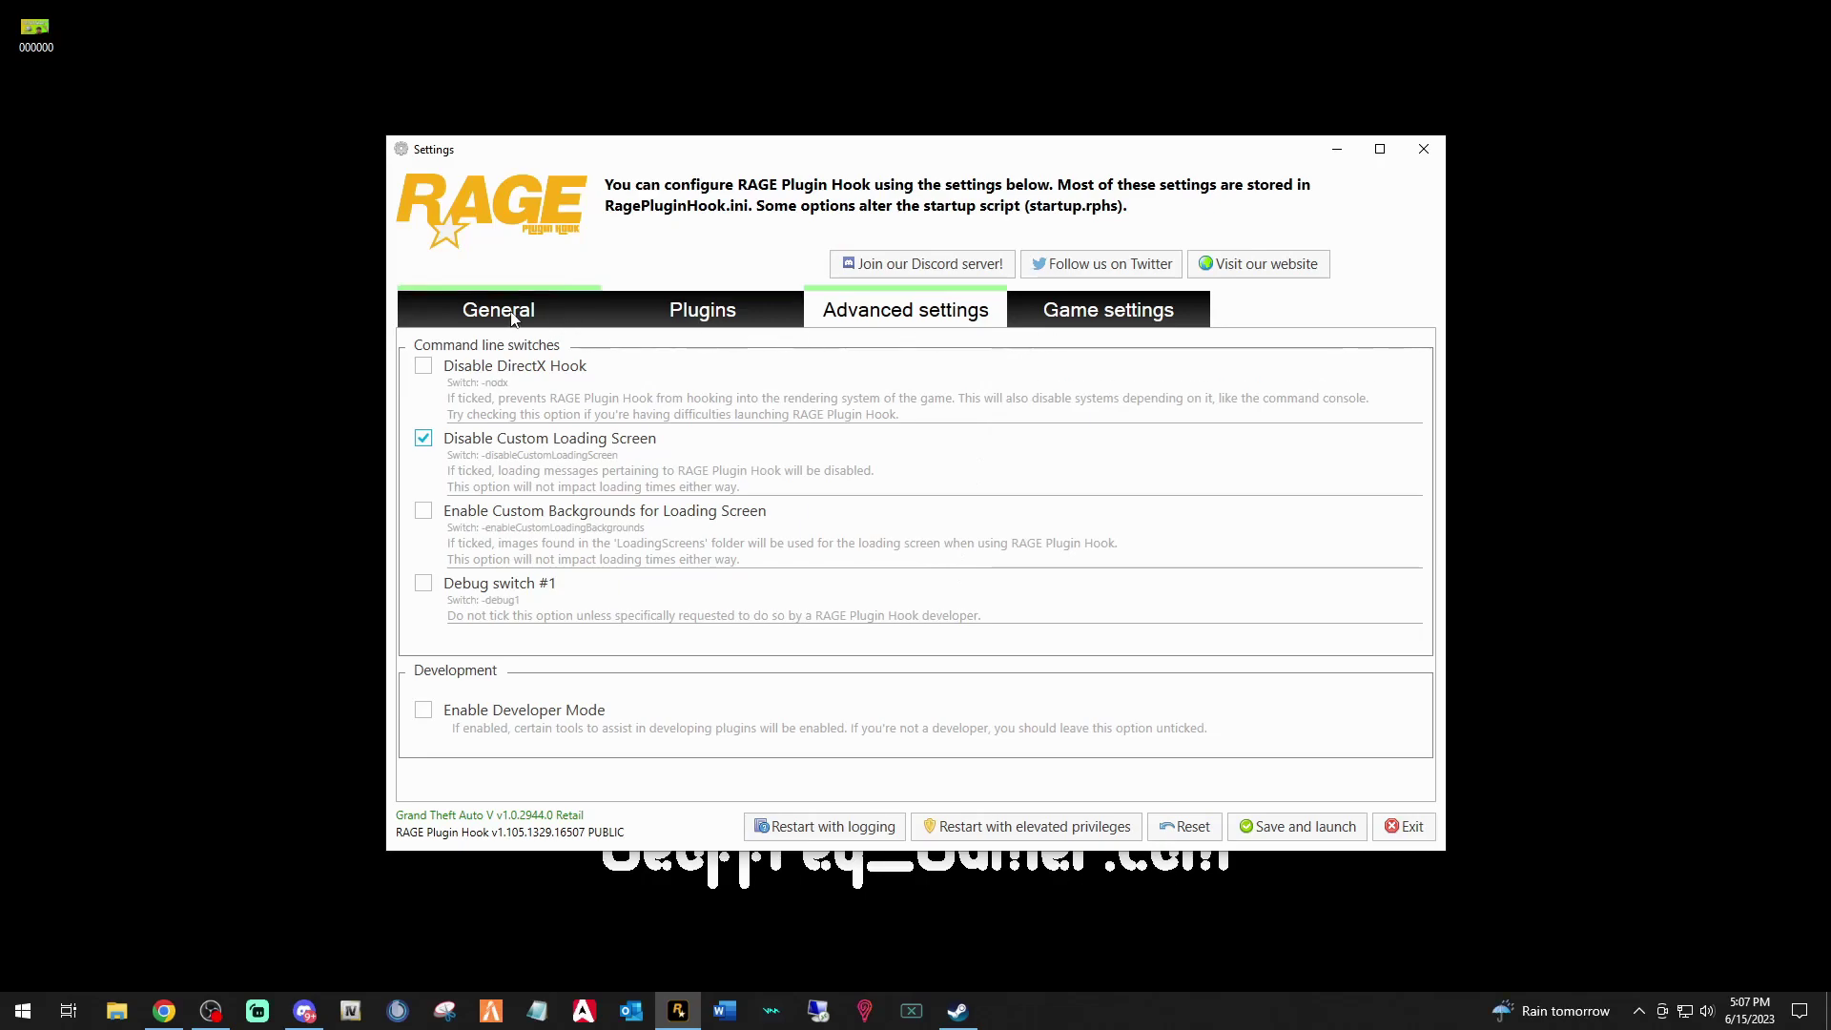
Step: Review the startup plugins once more, save the RAGE Plugin Hook settings and launch the game, acknowledging the settings-access notice
click(682, 322)
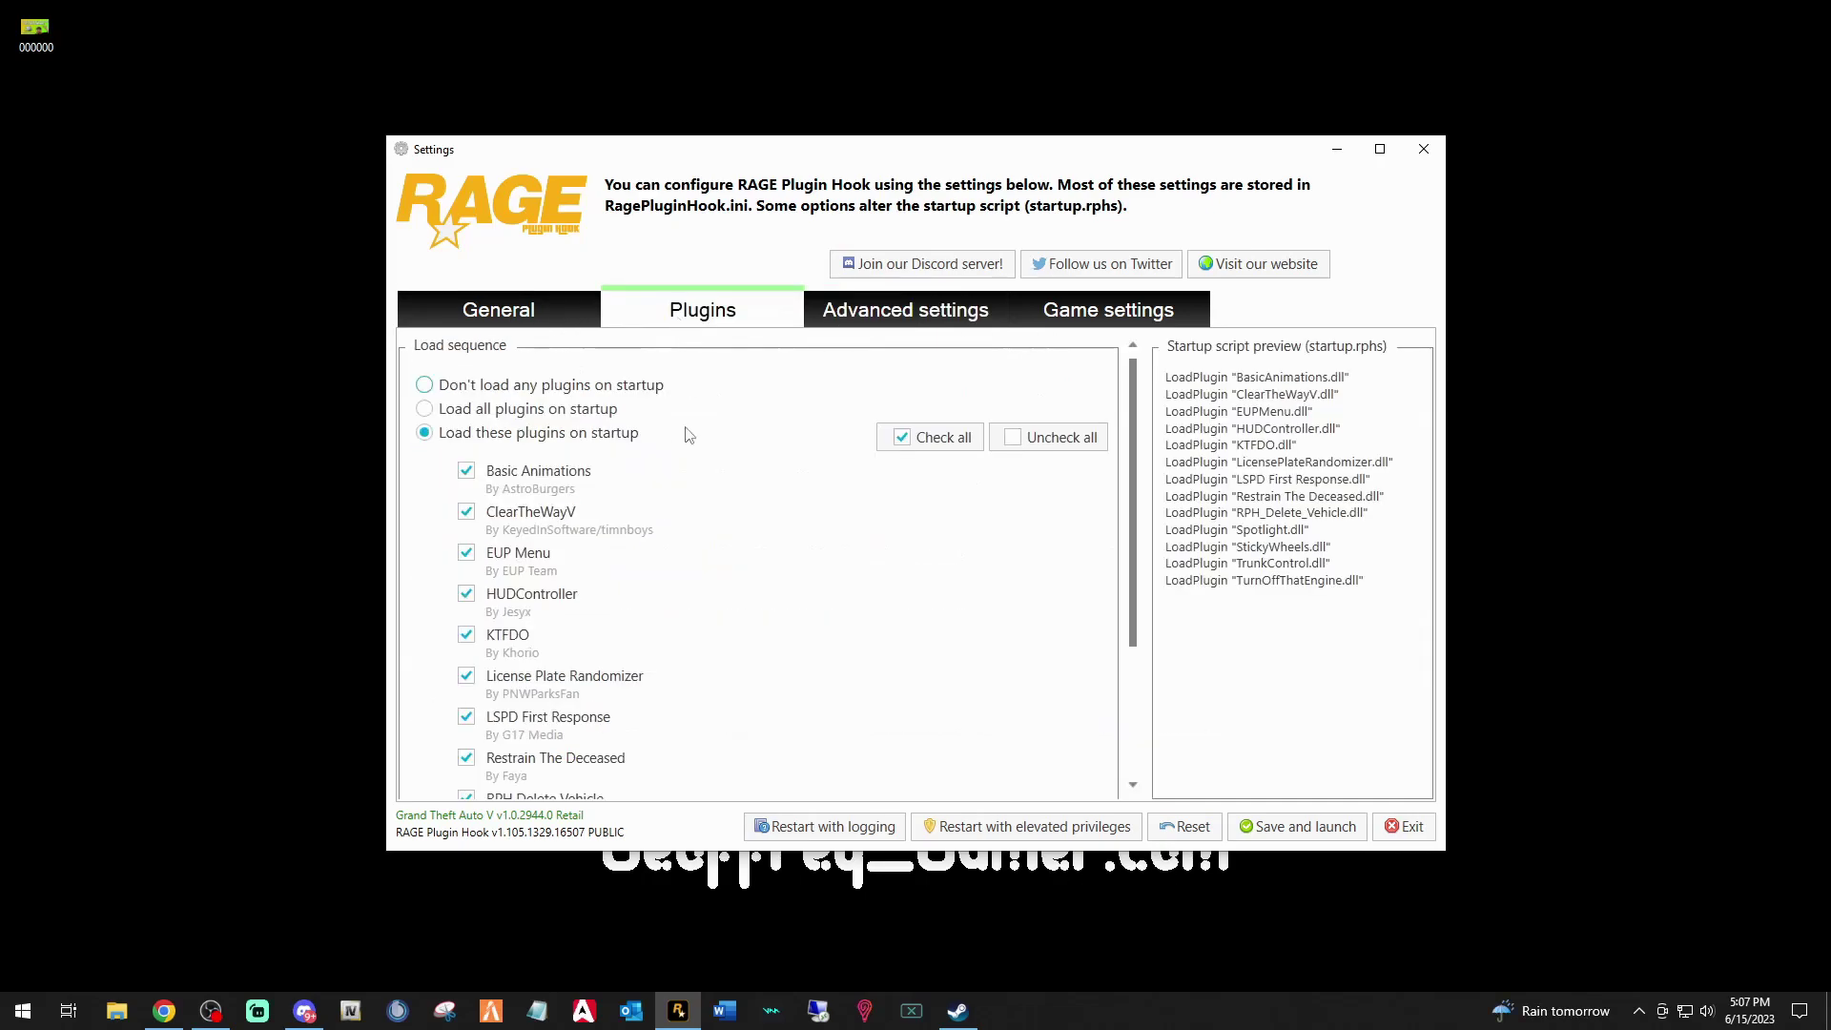
scroll(531, 746, down, 5)
scroll(531, 747, up, 5)
click(1304, 826)
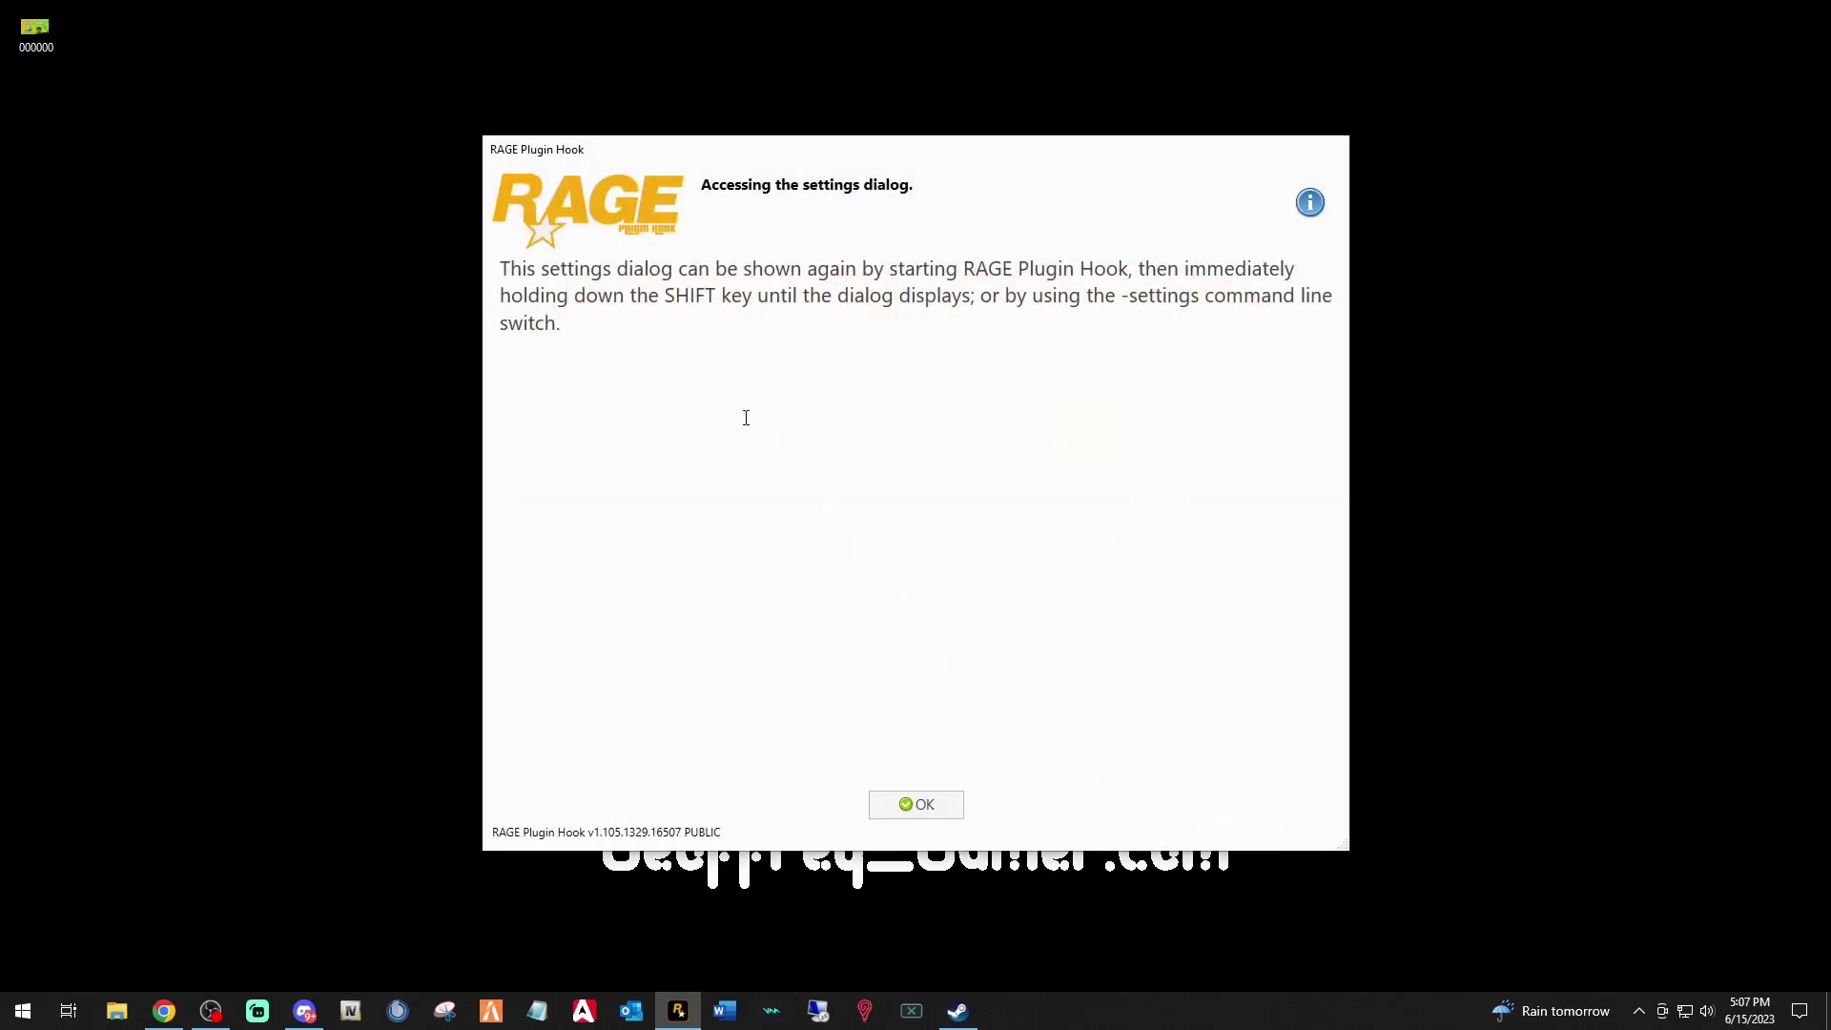
click(916, 806)
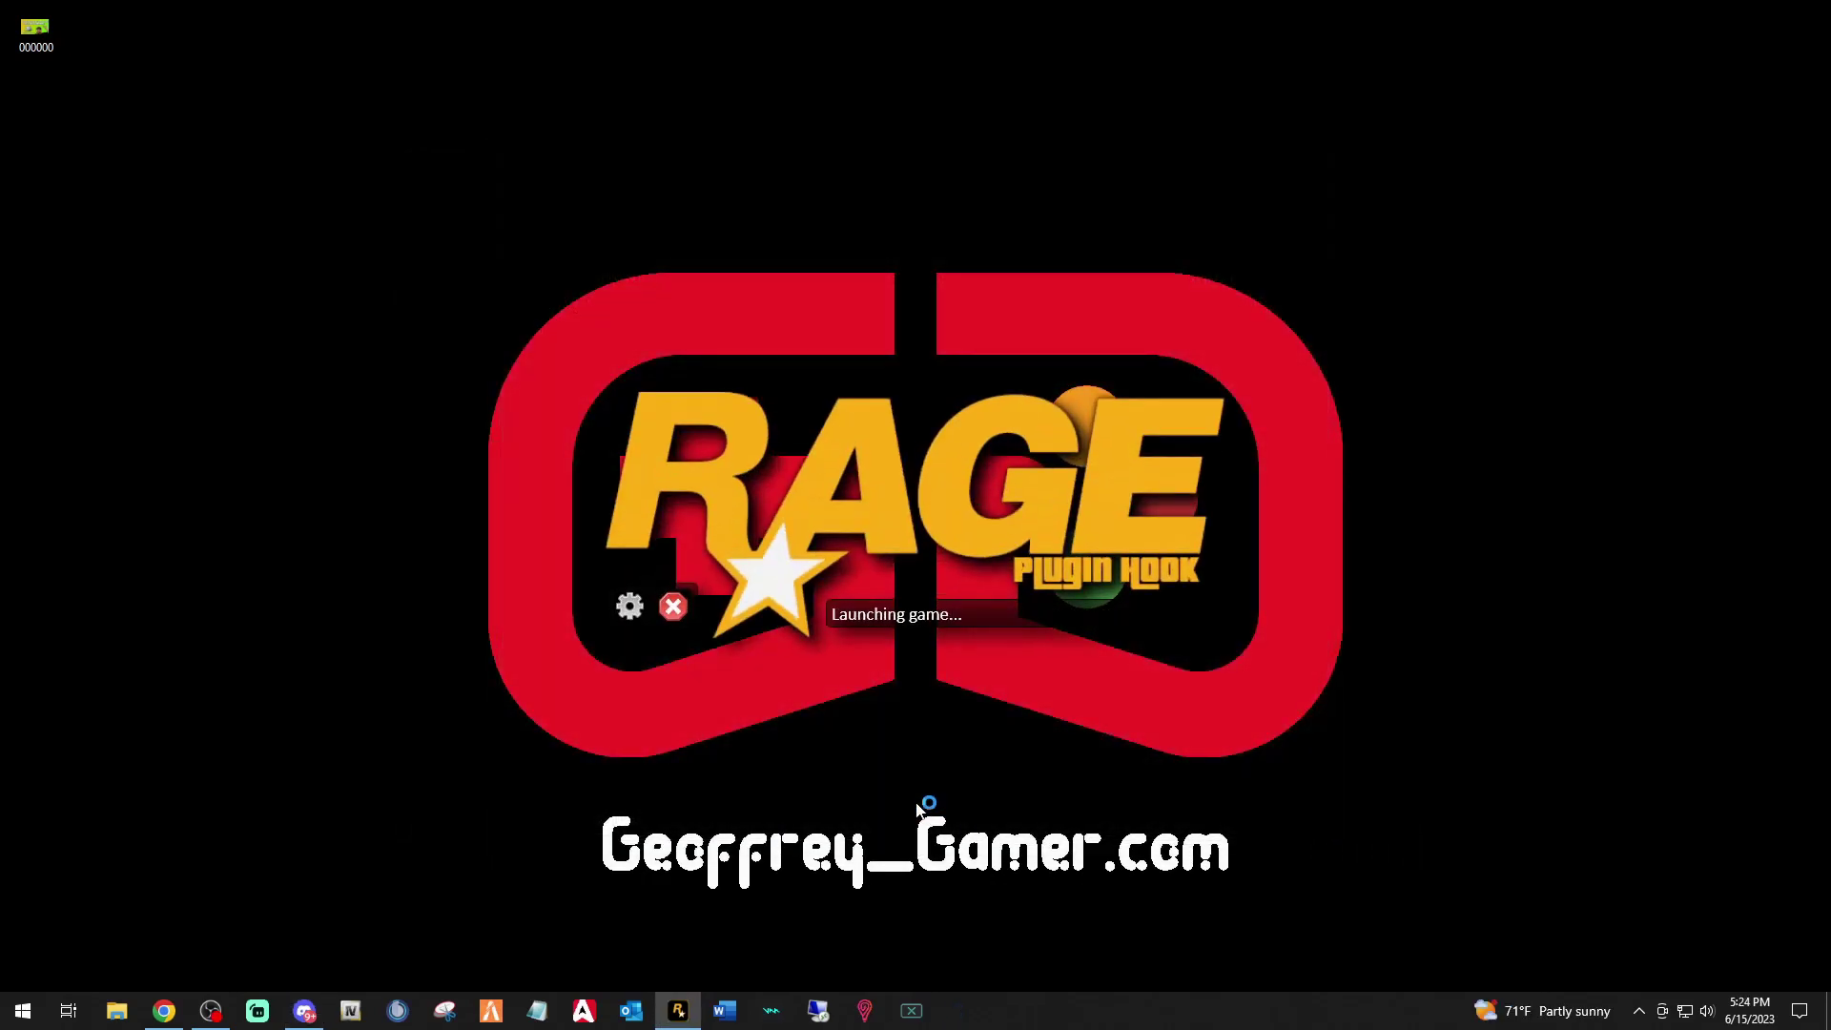